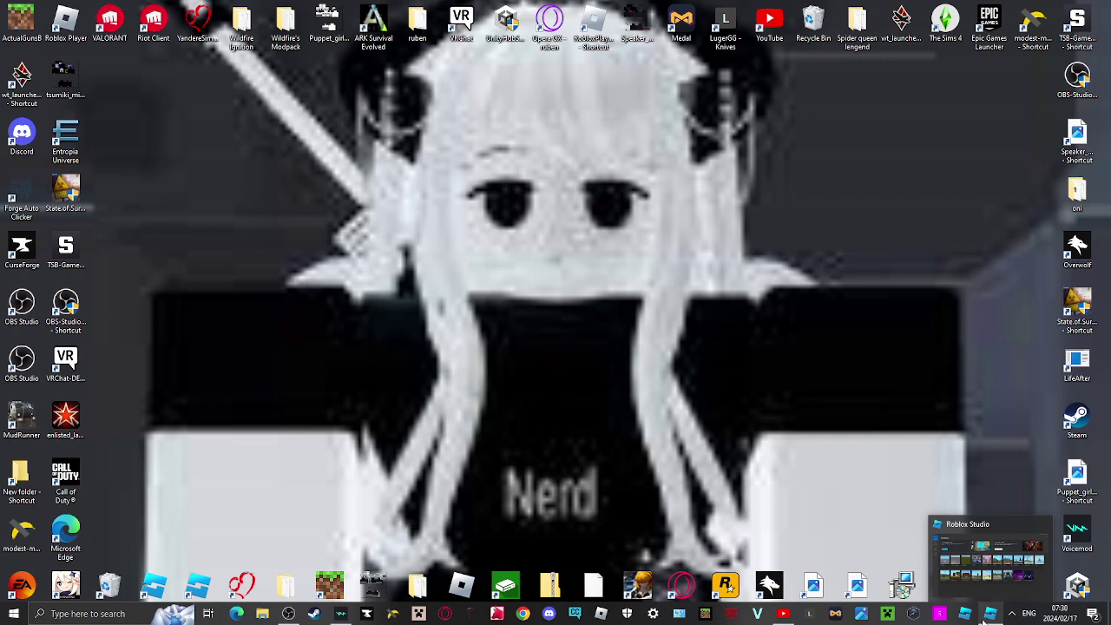
- Switch to Roblox Studio and create a new place from the Baseplate template
click(989, 615)
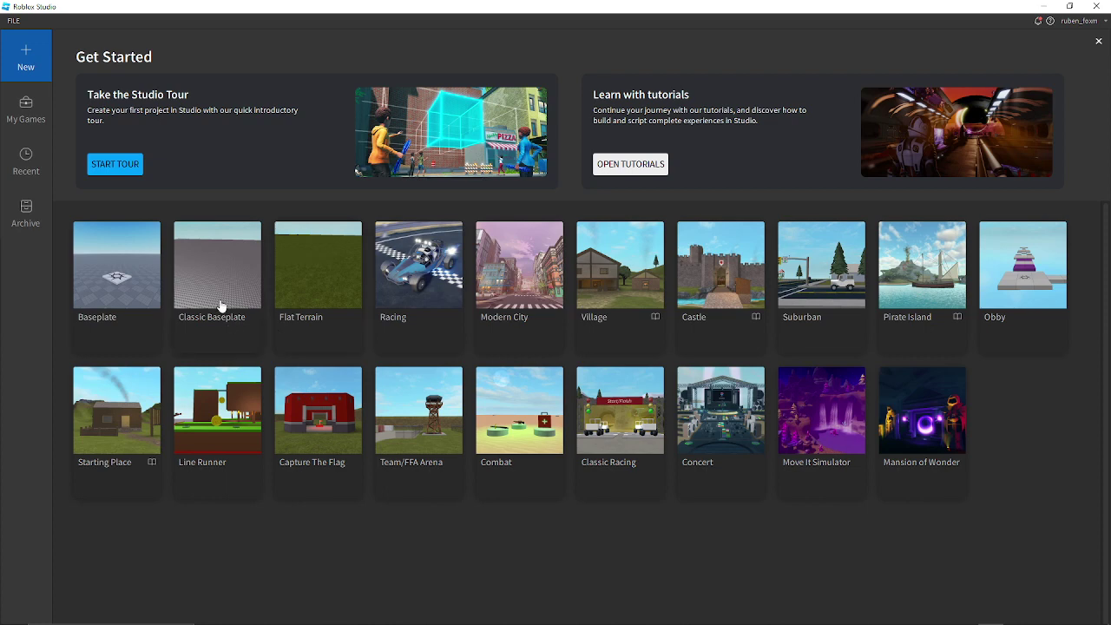
click(139, 302)
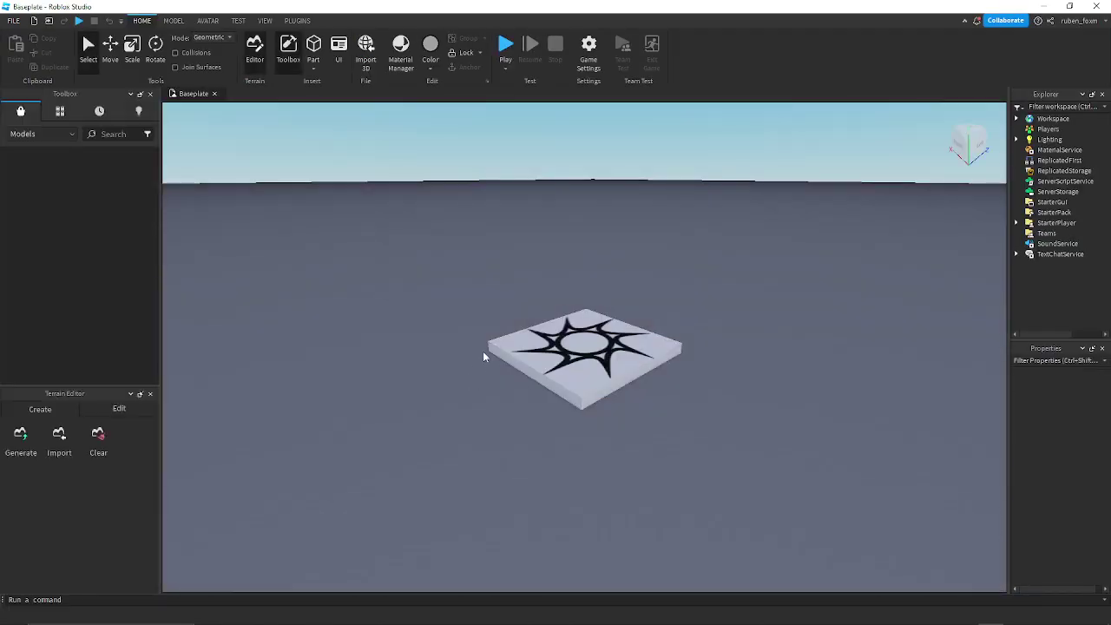
key(s)
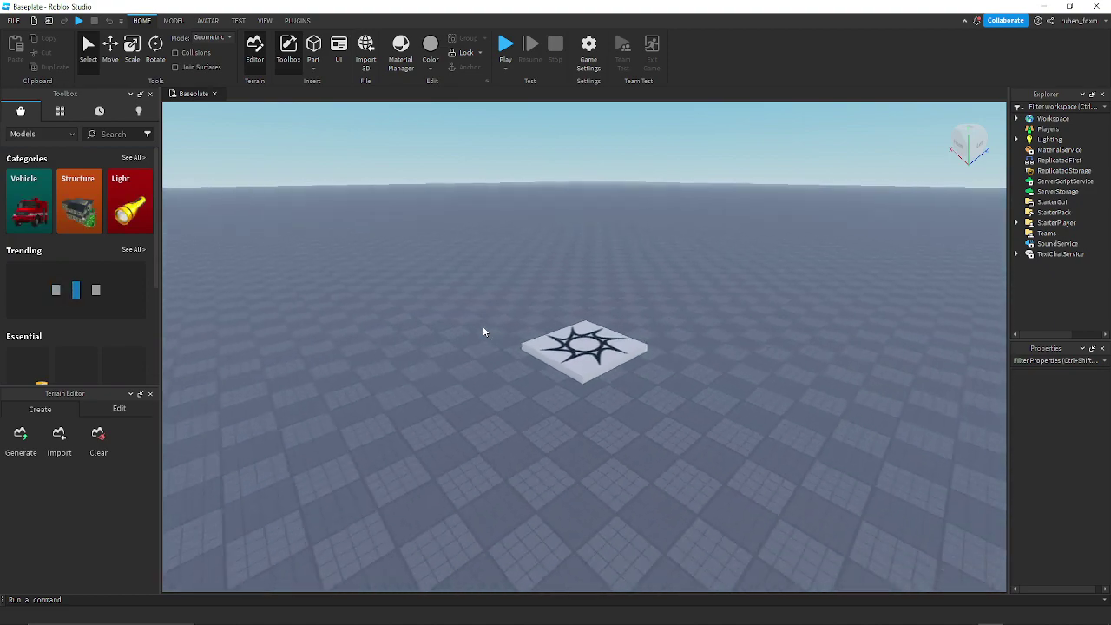
key(a)
key(d)
key(d)
mouse_move(483, 332)
right_down()
mouse_move(494, 331)
mouse_move(483, 326)
right_up()
- Search the Toolbox models for "neko" using the recent searches
mouse_move(136, 293)
scroll(69, 261, down, 5)
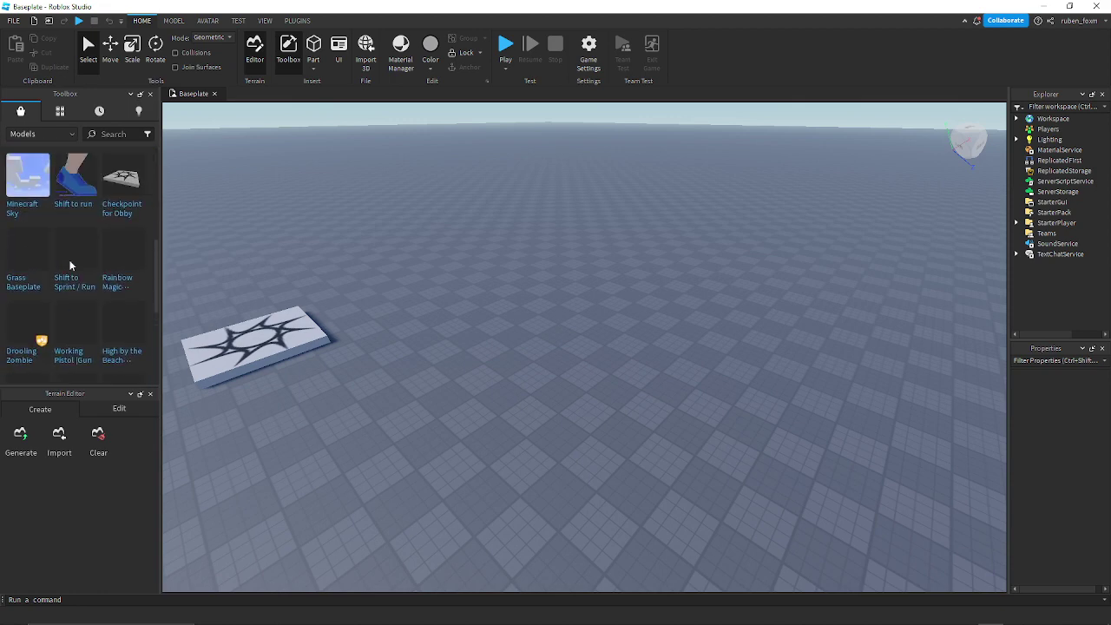
click(126, 137)
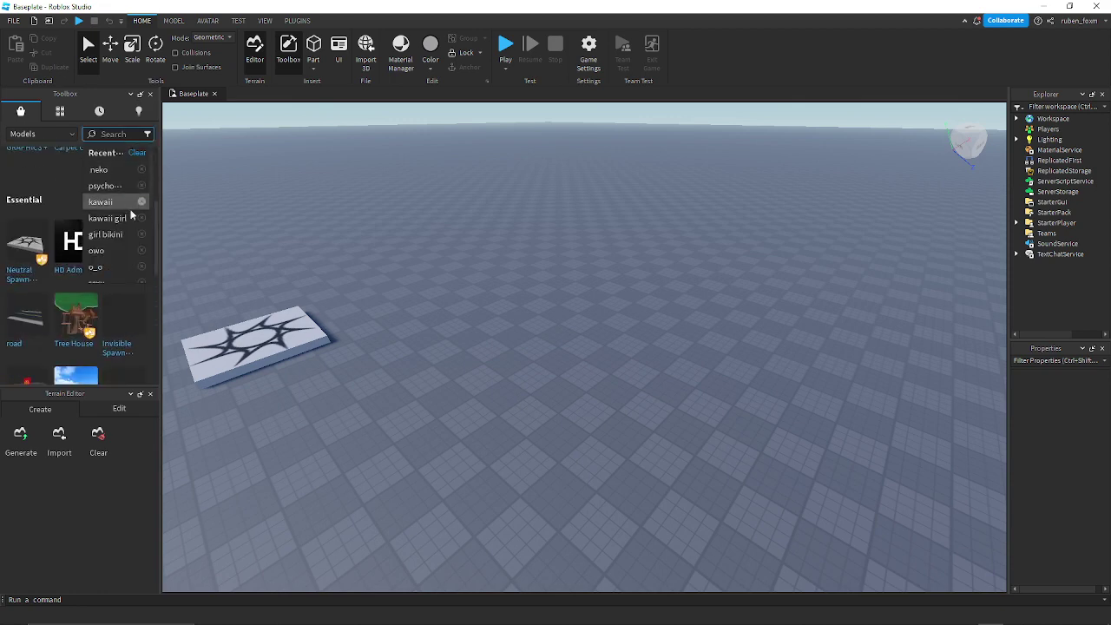
click(122, 173)
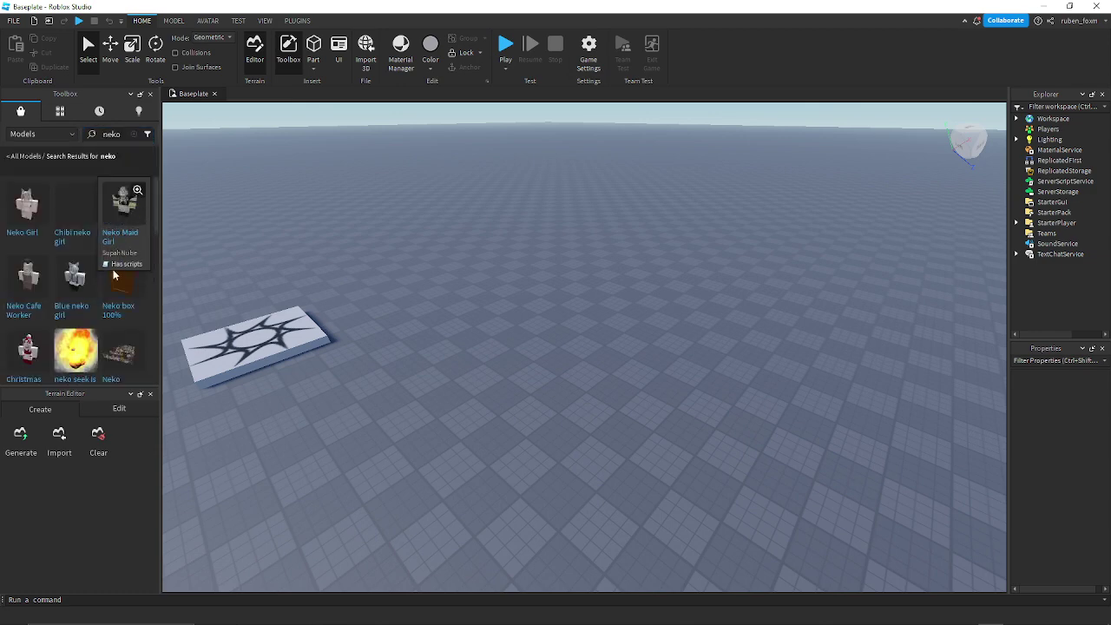
- Insert the Neko Girl model from the search results onto the baseplate near the spawn location
scroll(122, 298, down, 3)
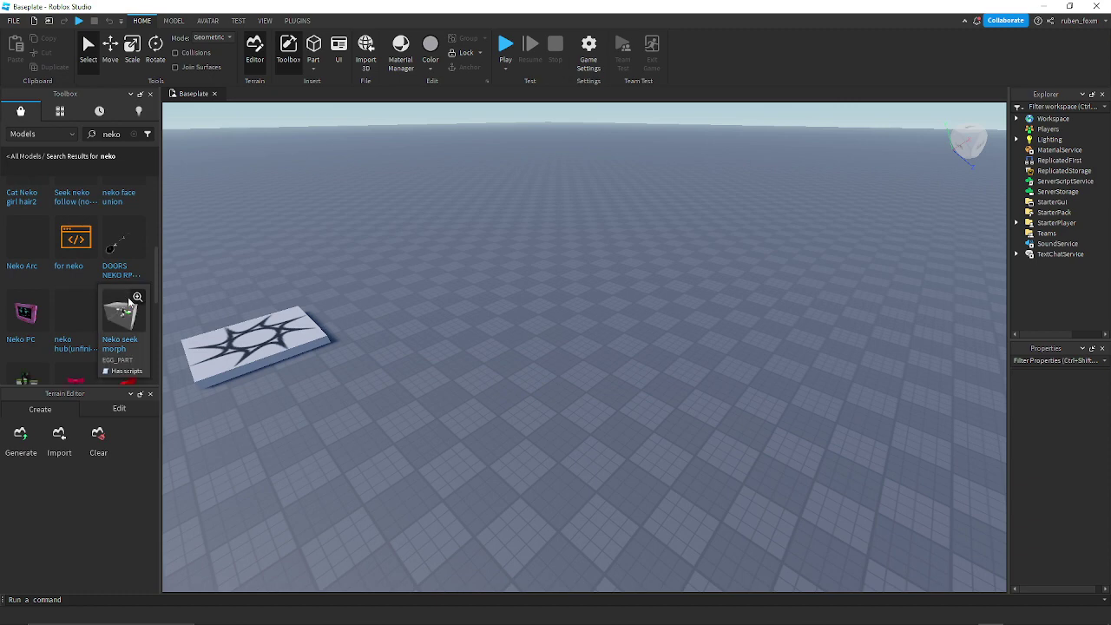
right_drag(309, 306, 310, 304)
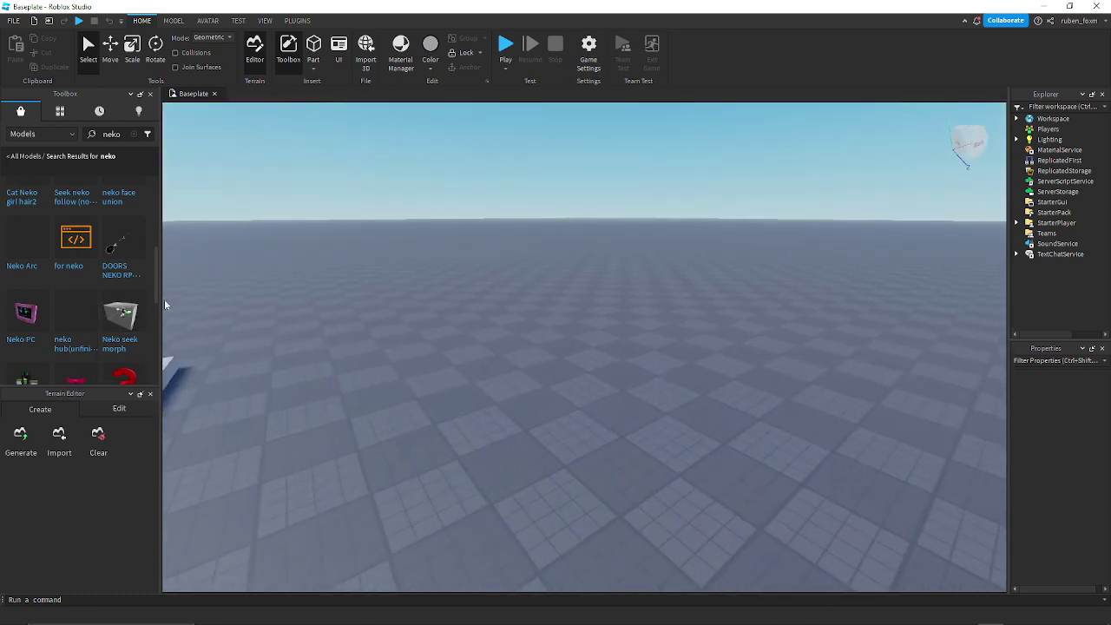
scroll(122, 302, up, 5)
scroll(123, 301, up, 3)
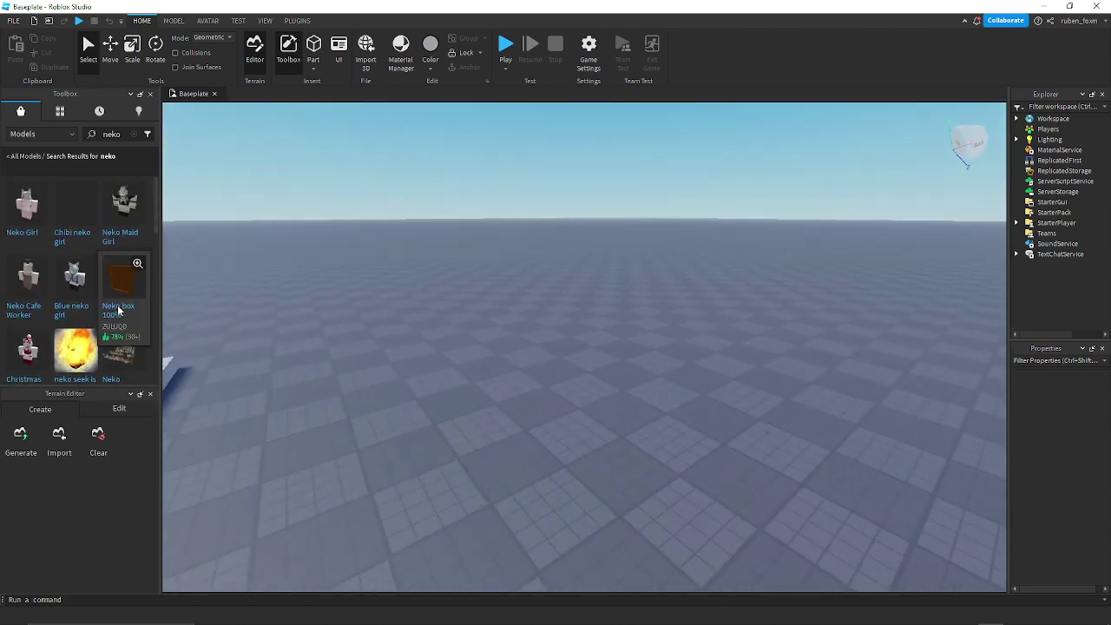
click(29, 212)
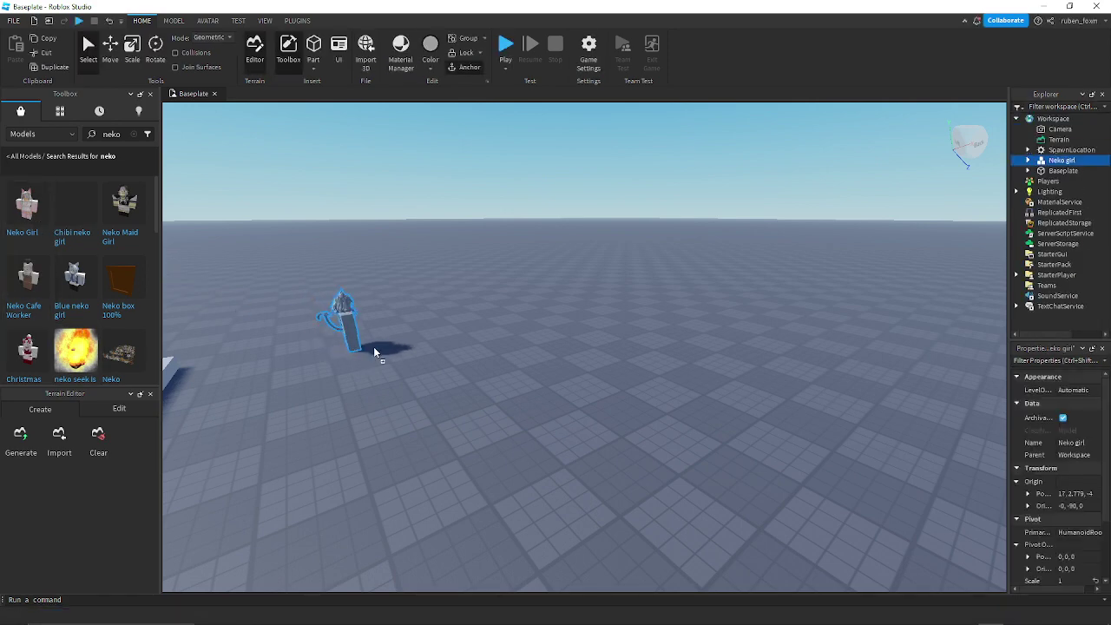
key(d)
right_drag(523, 316, 523, 316)
key(s)
key(a)
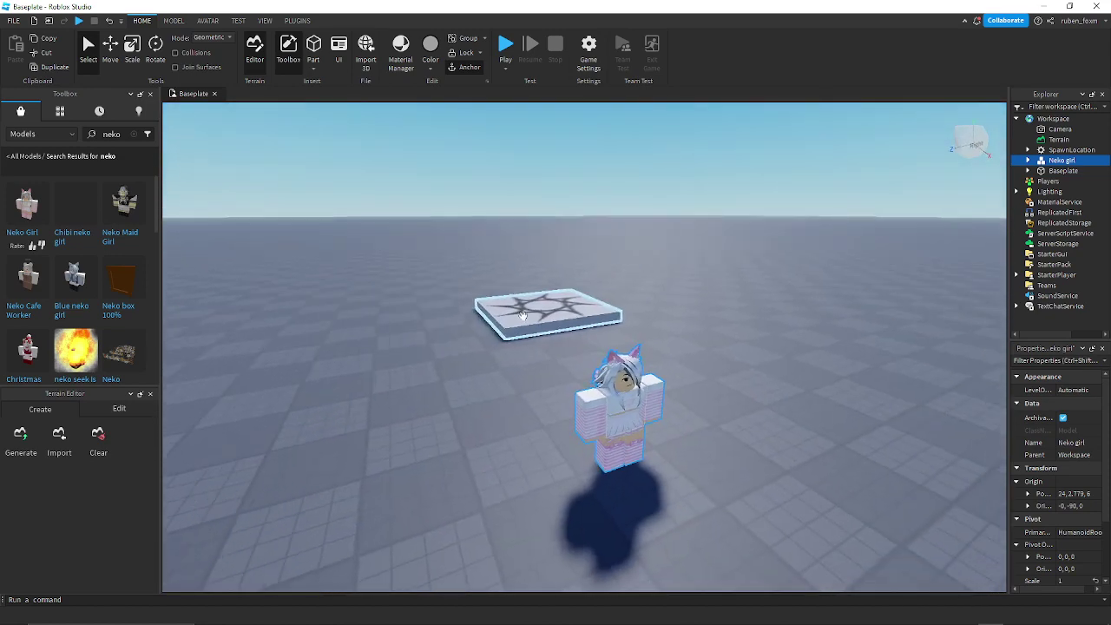
- Insert the Neko Cafe worker model beside the Neko girl
scroll(96, 330, down, 3)
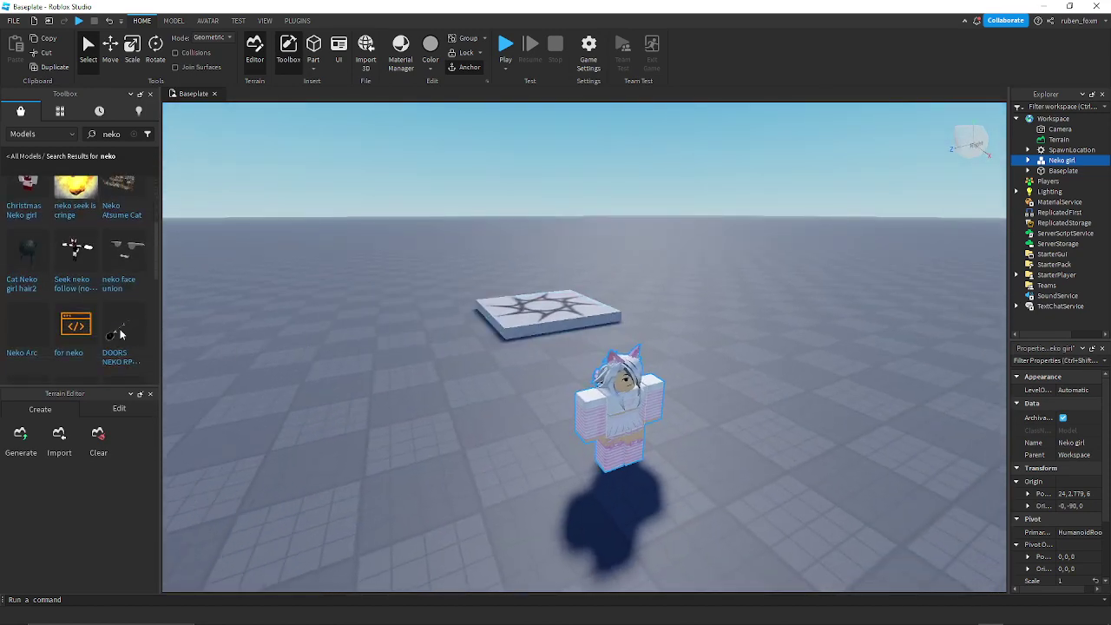
scroll(100, 328, down, 3)
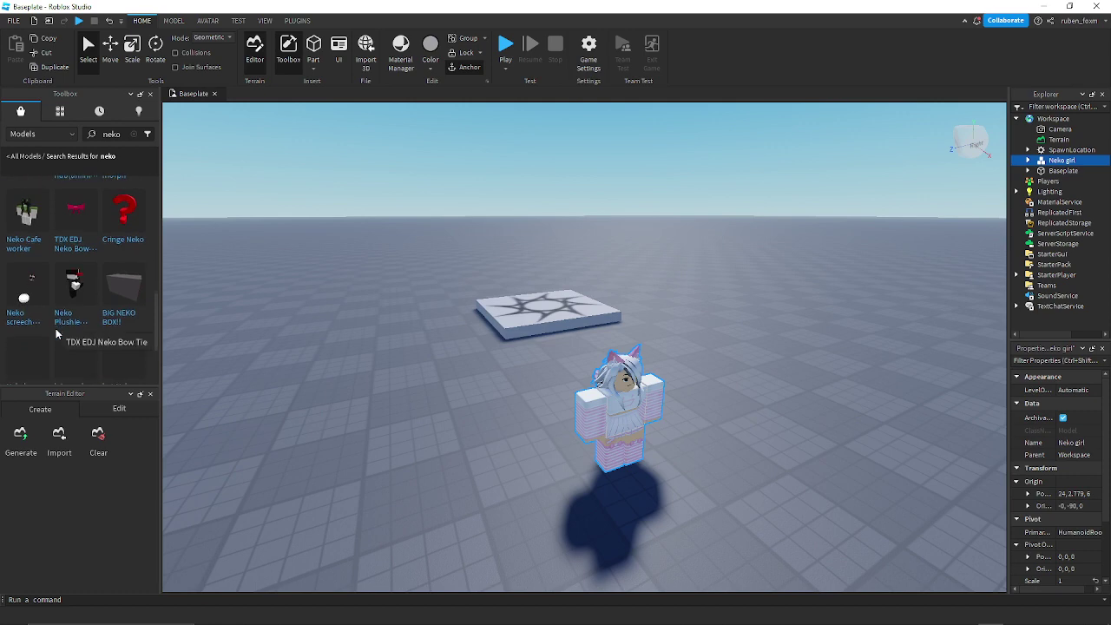
click(26, 295)
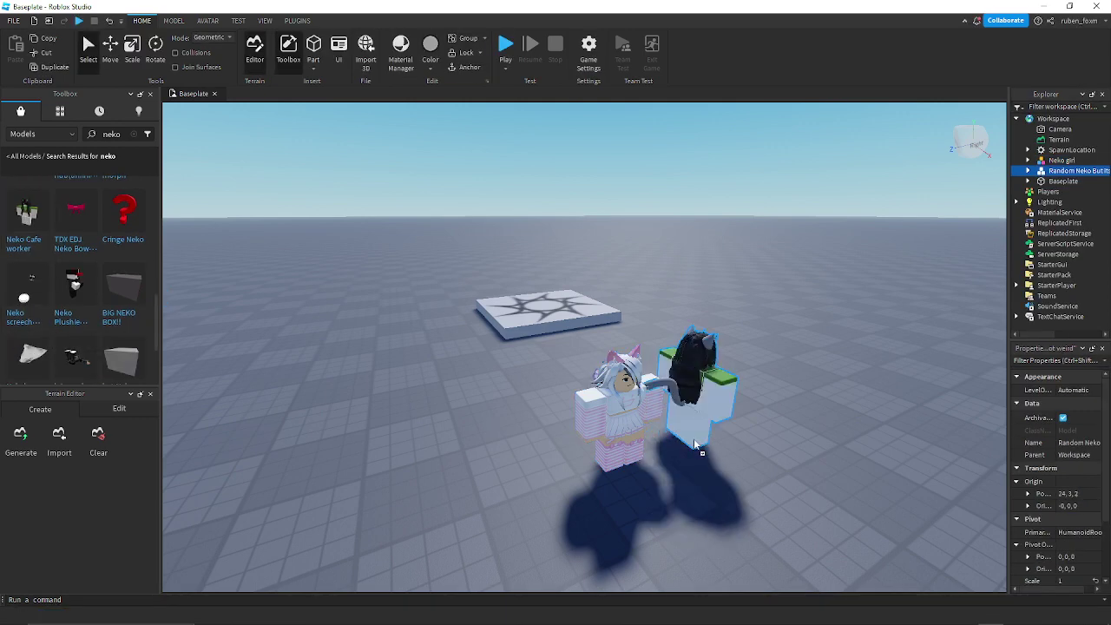
- Rotate the cafe worker by 180 degrees, place it beside the spawn location and deselect it
drag(695, 444, 709, 439)
key(ctrl+r)
key(ctrl+r)
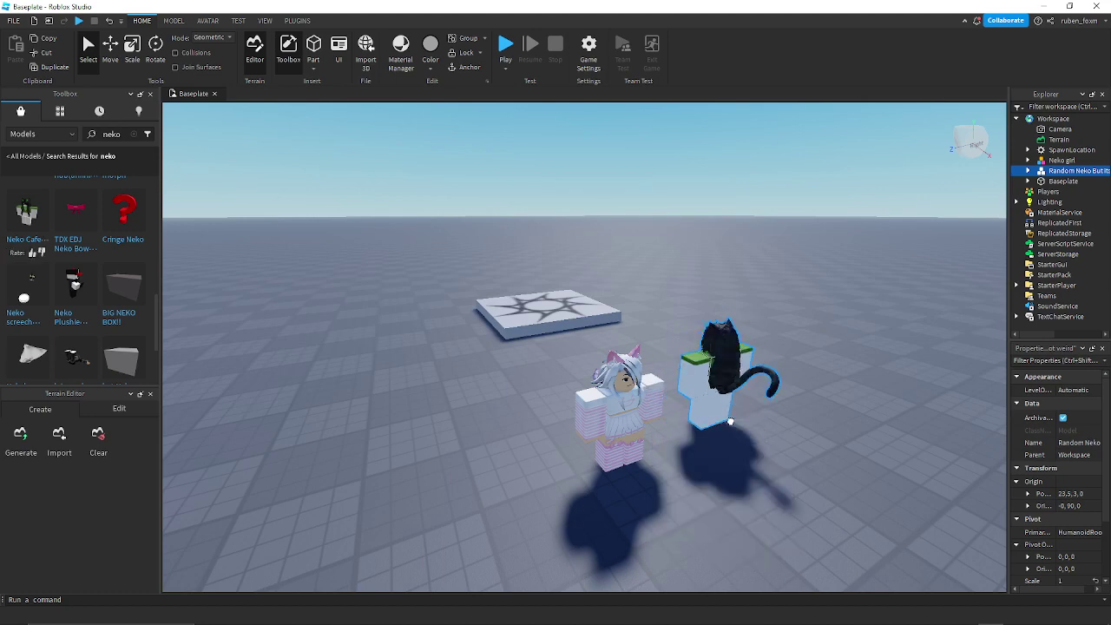
drag(747, 418, 444, 308)
key(a)
key(s)
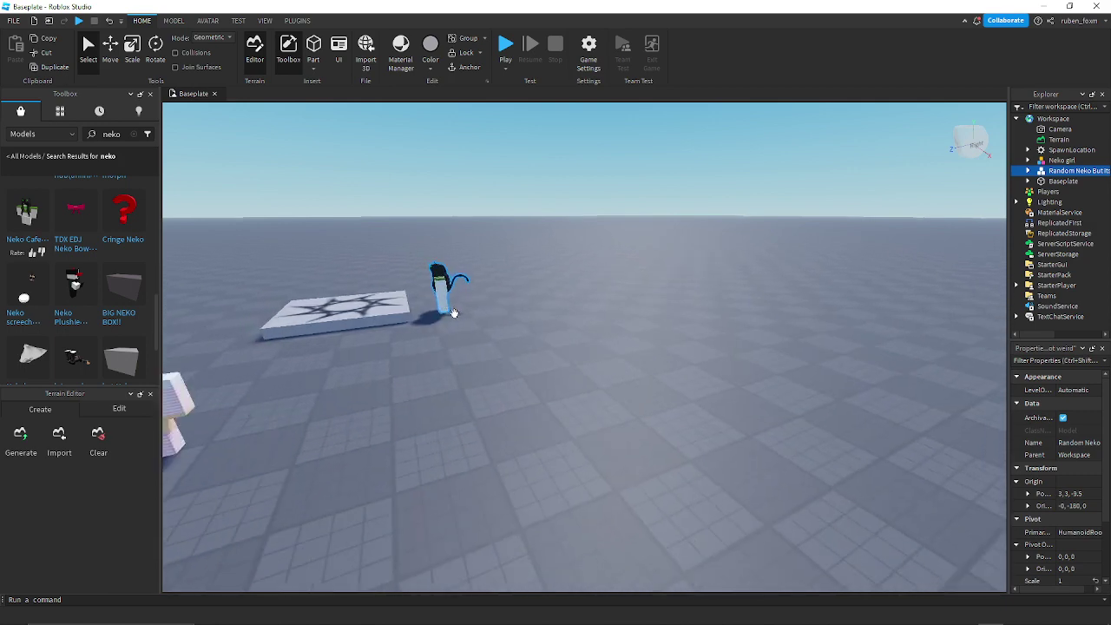
click(486, 397)
- Insert the Neko para group model and position it on the open baseplate away from the spawn location
scroll(75, 363, down, 3)
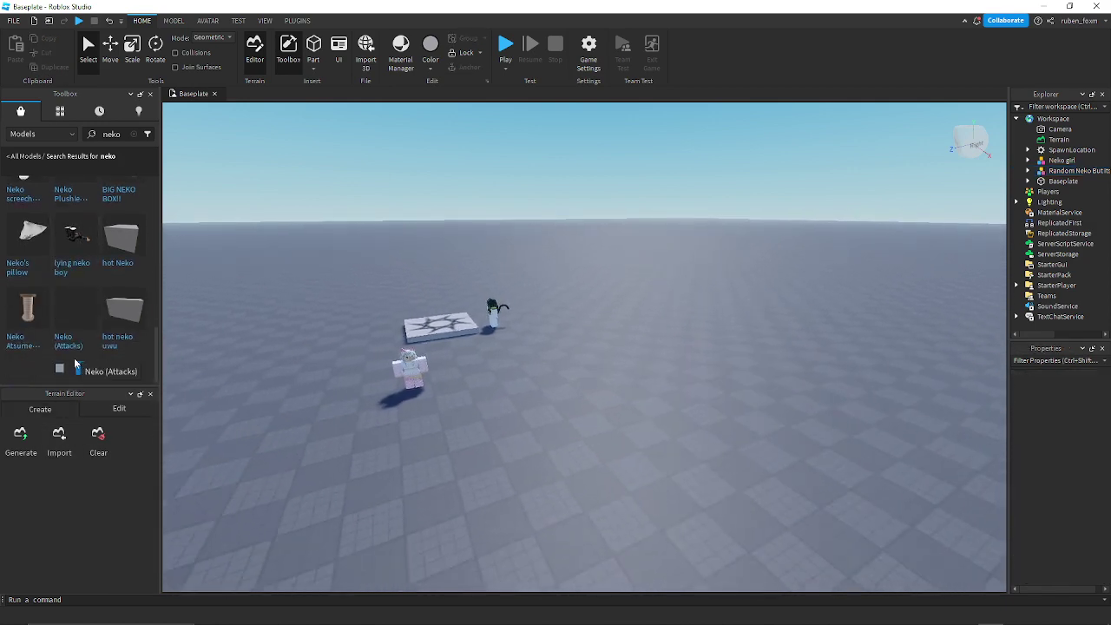
scroll(74, 364, down, 4)
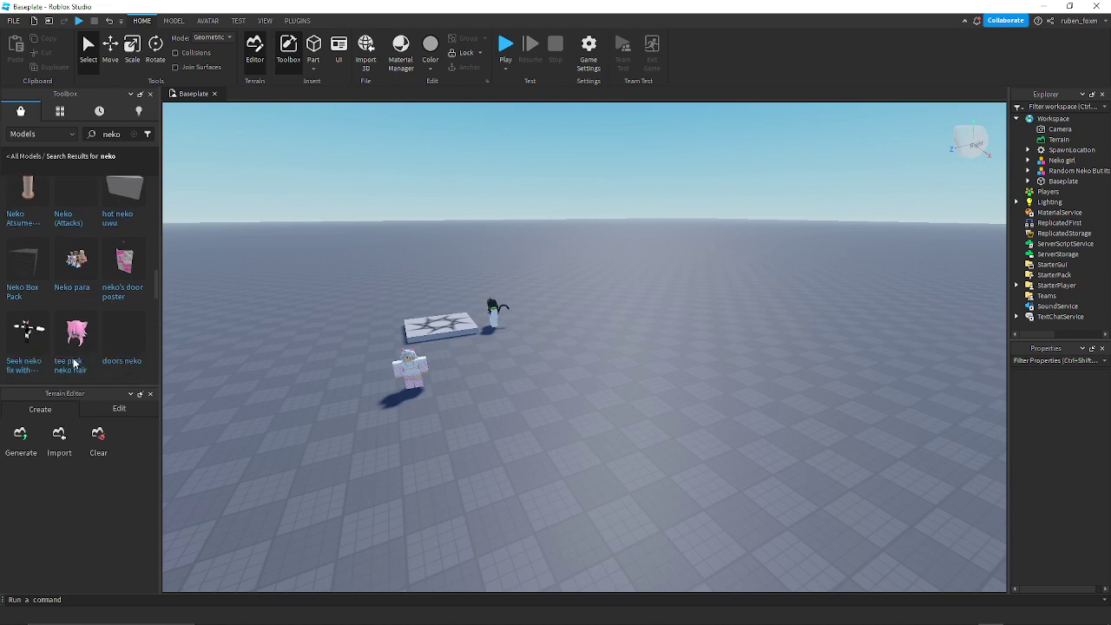
mouse_move(47, 289)
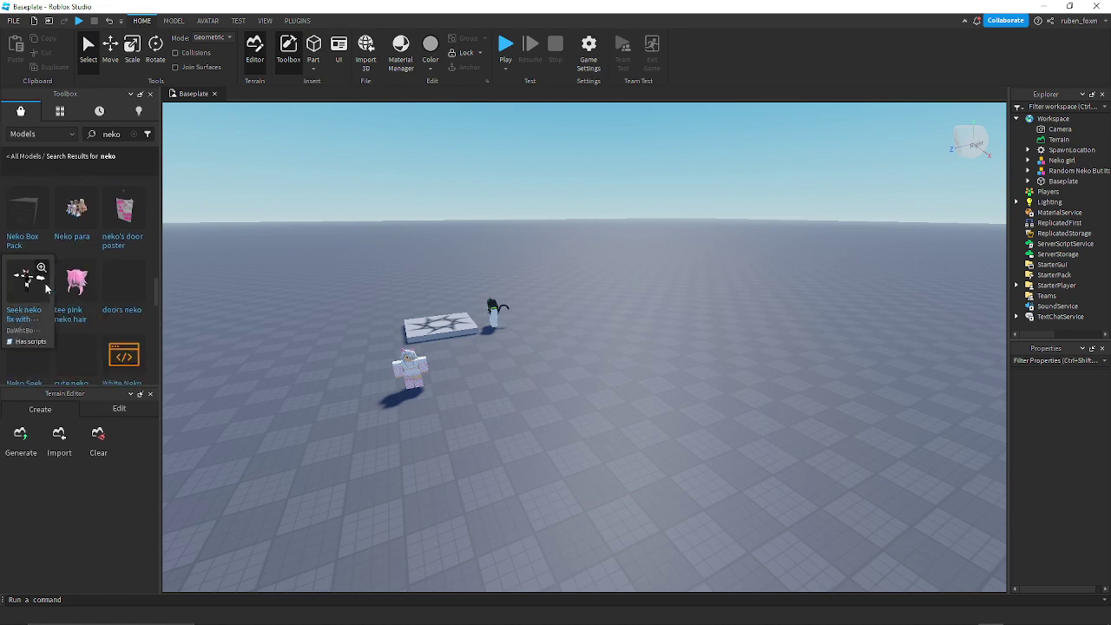
click(64, 236)
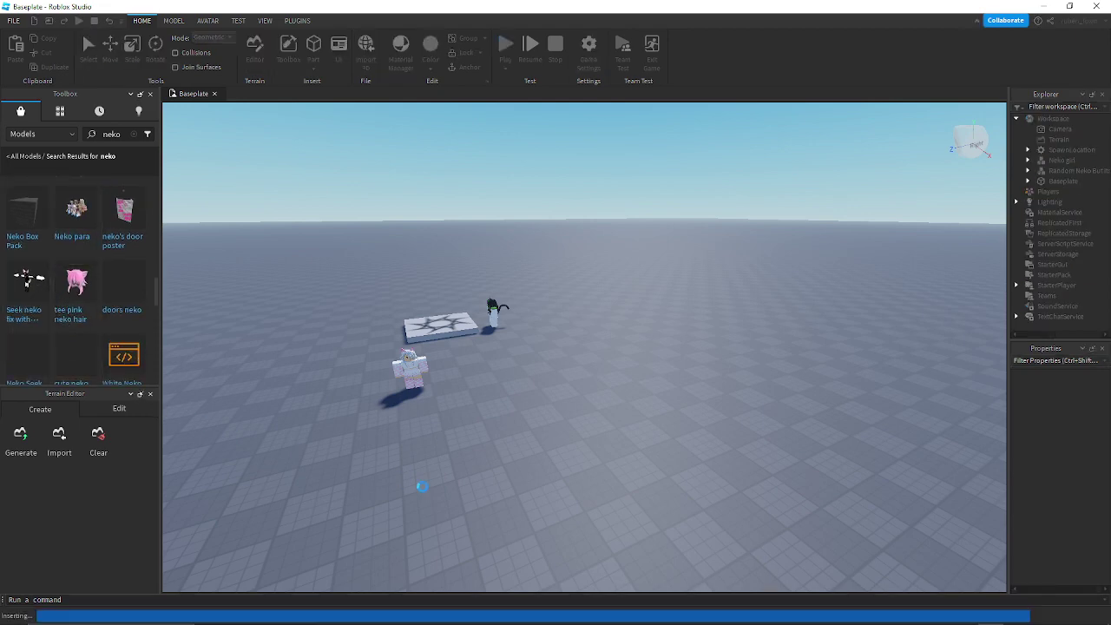
drag(422, 486, 534, 475)
right_drag(534, 476, 533, 476)
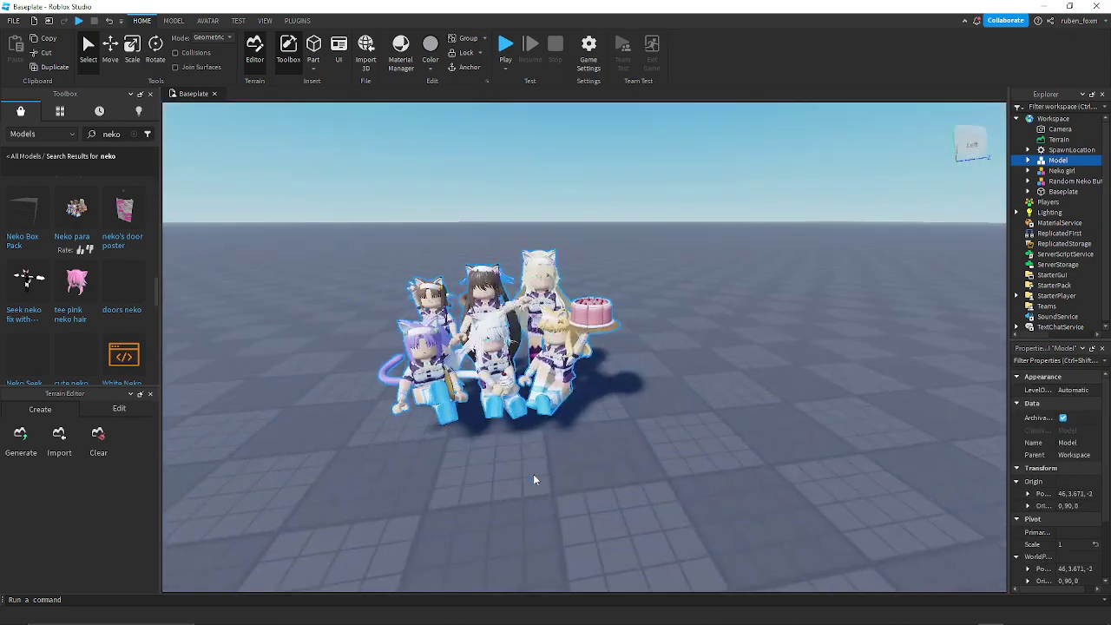
drag(527, 427, 381, 359)
click(527, 380)
right_drag(527, 379, 529, 382)
key(s)
key(a)
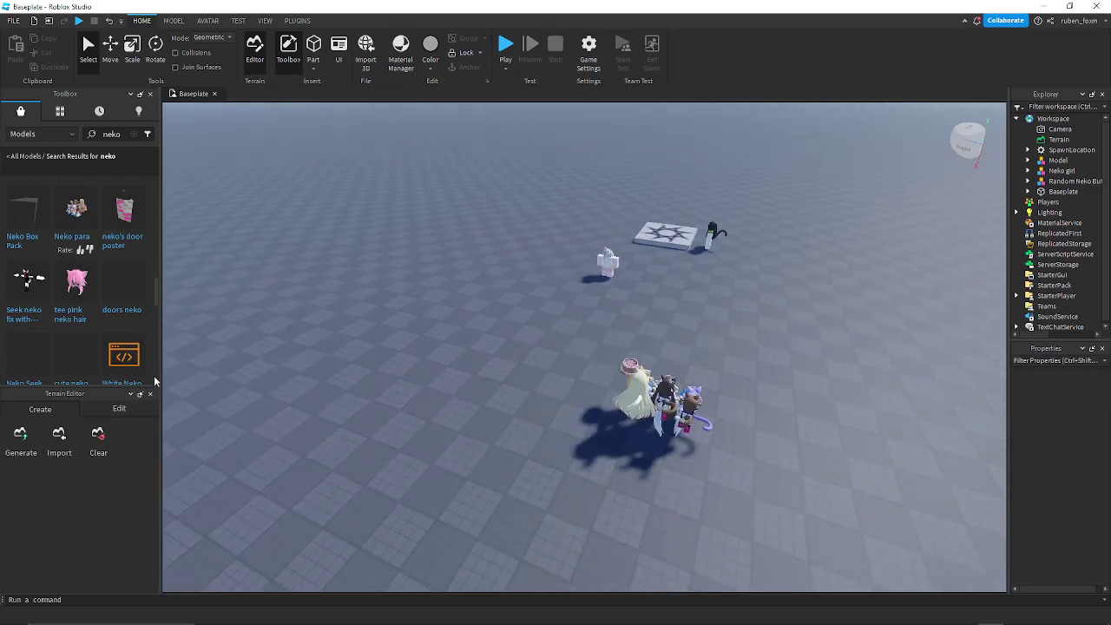
- Replace the Toolbox search with the recent search "kawaii"
scroll(138, 368, up, 2)
scroll(137, 372, up, 6)
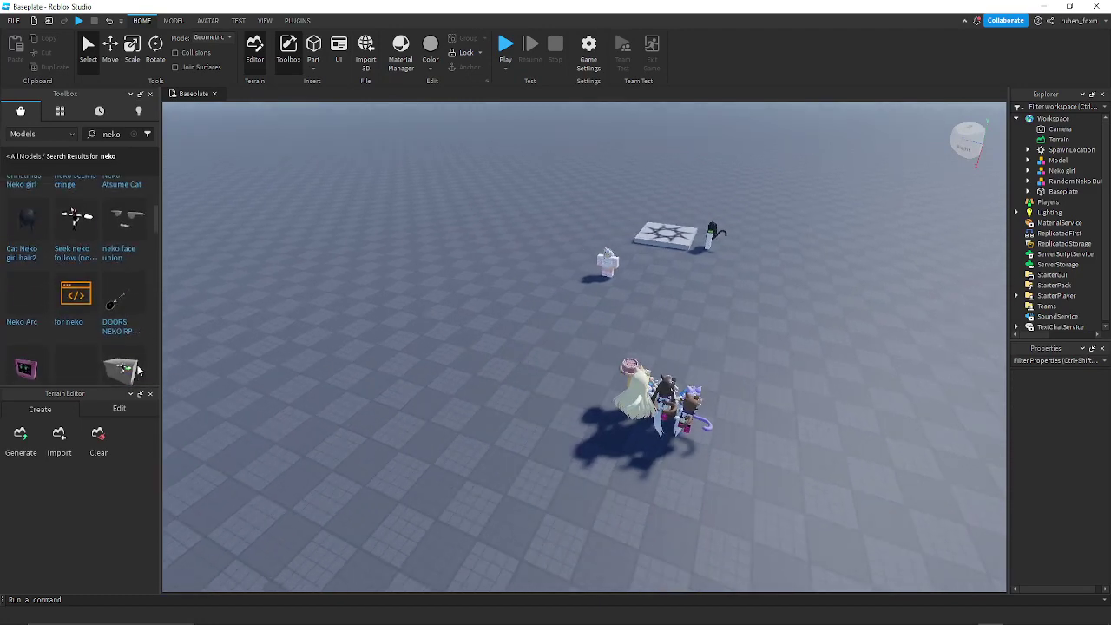
click(134, 134)
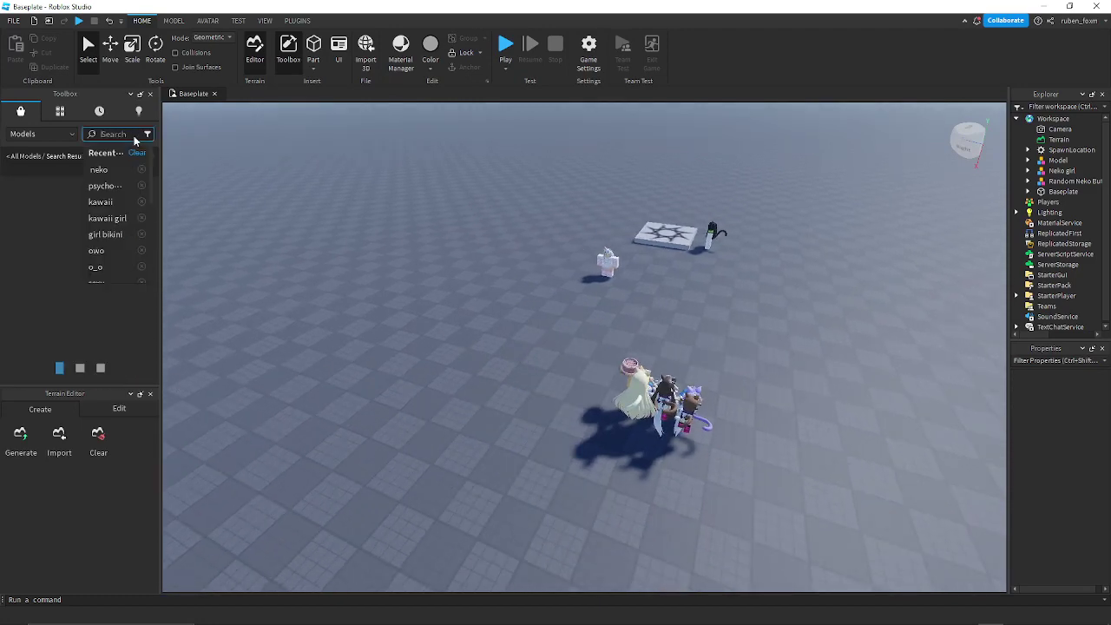
click(121, 204)
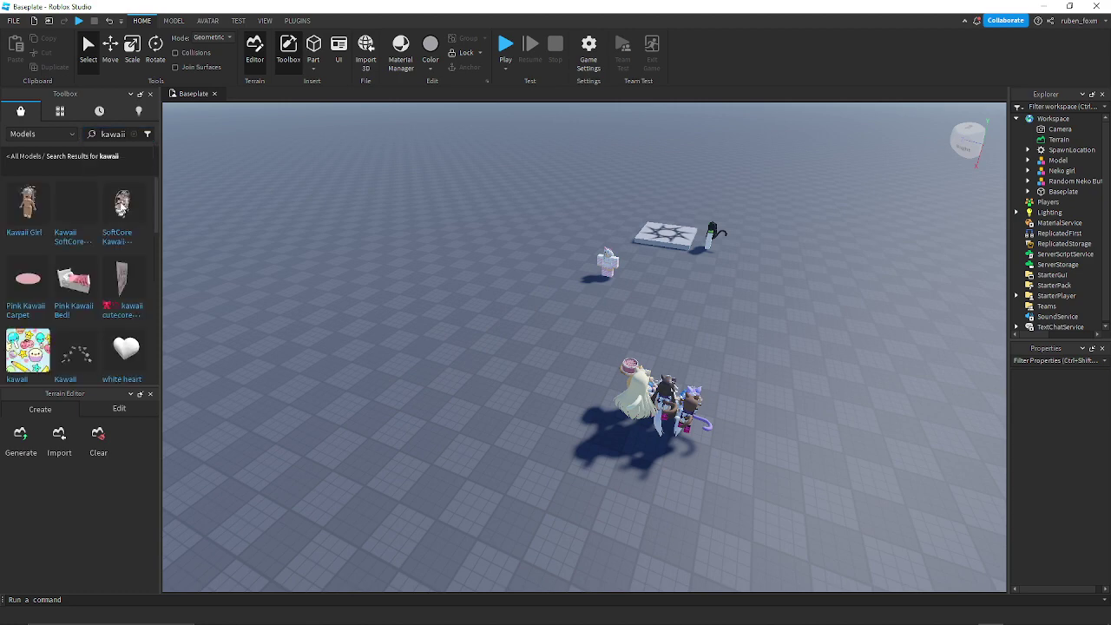
- Insert the Dominus Kawaii model onto the open baseplate near the Neko girl and turn it around
scroll(76, 233, down, 5)
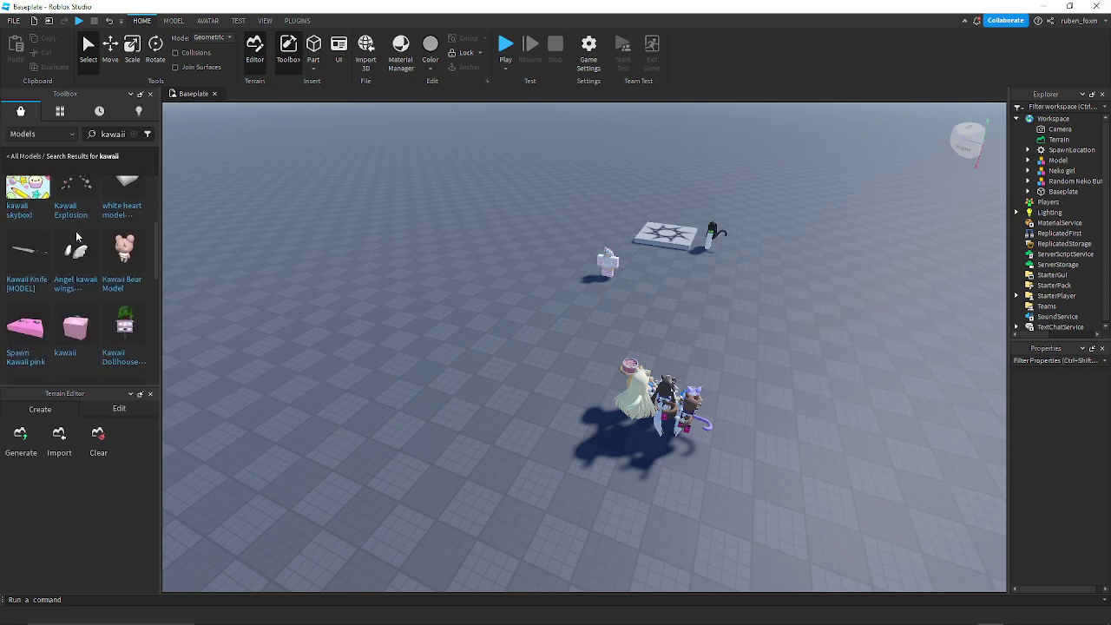
scroll(76, 233, down, 5)
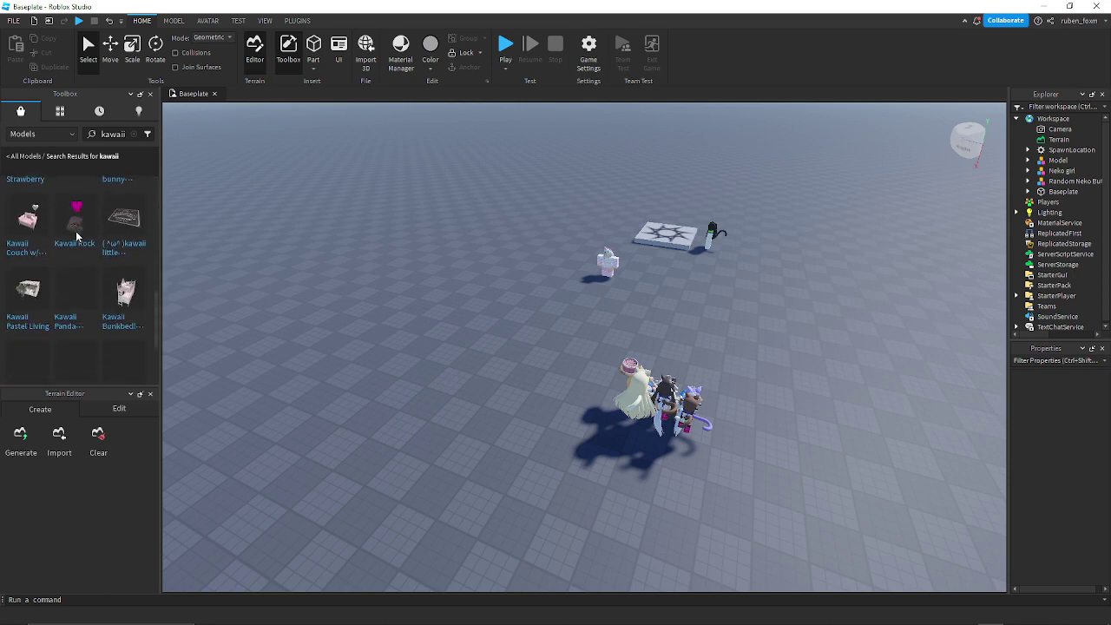
scroll(76, 236, down, 5)
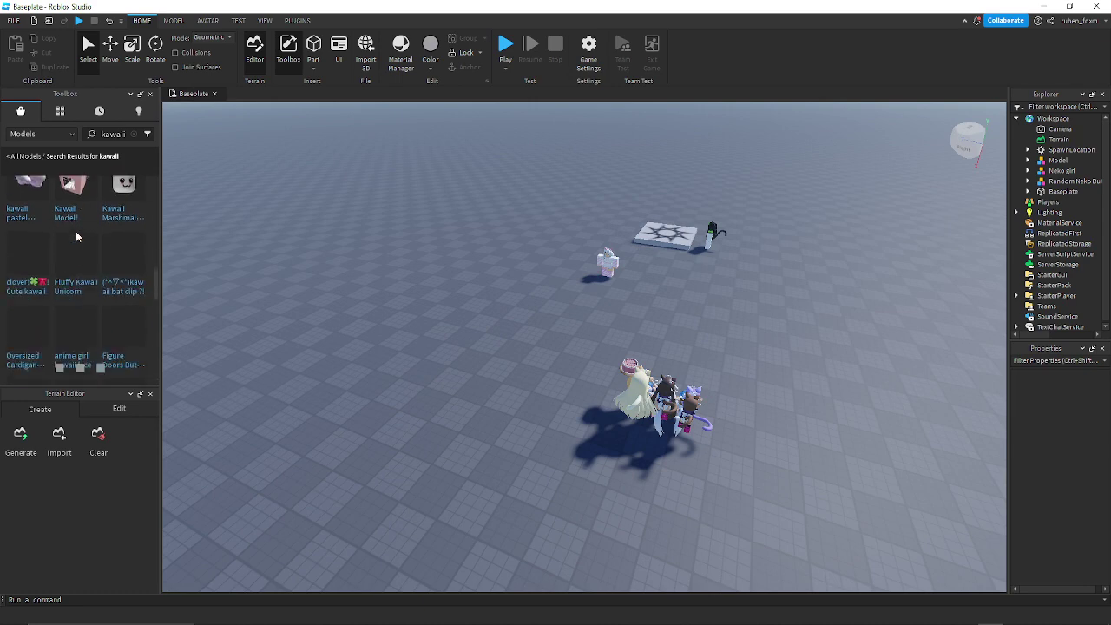
scroll(76, 236, down, 5)
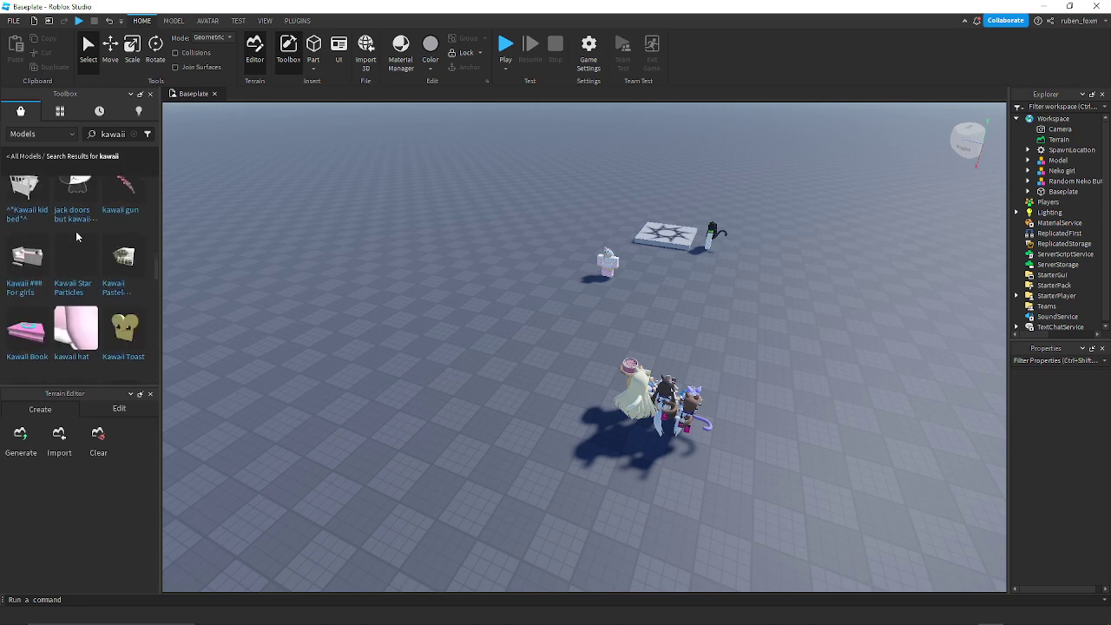
scroll(76, 235, down, 3)
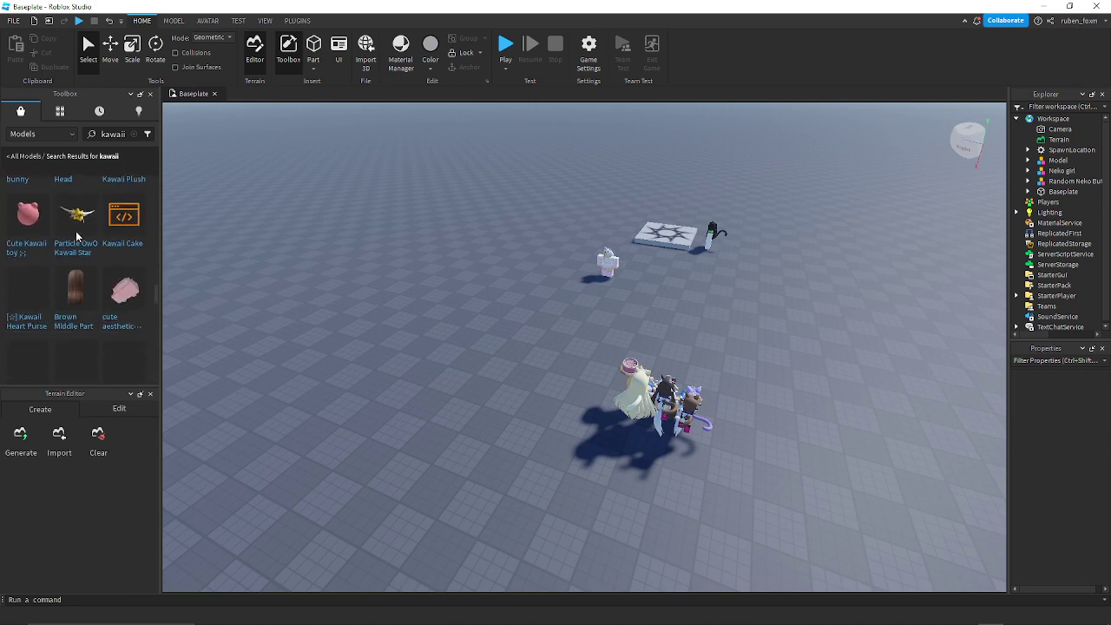
scroll(77, 236, down, 2)
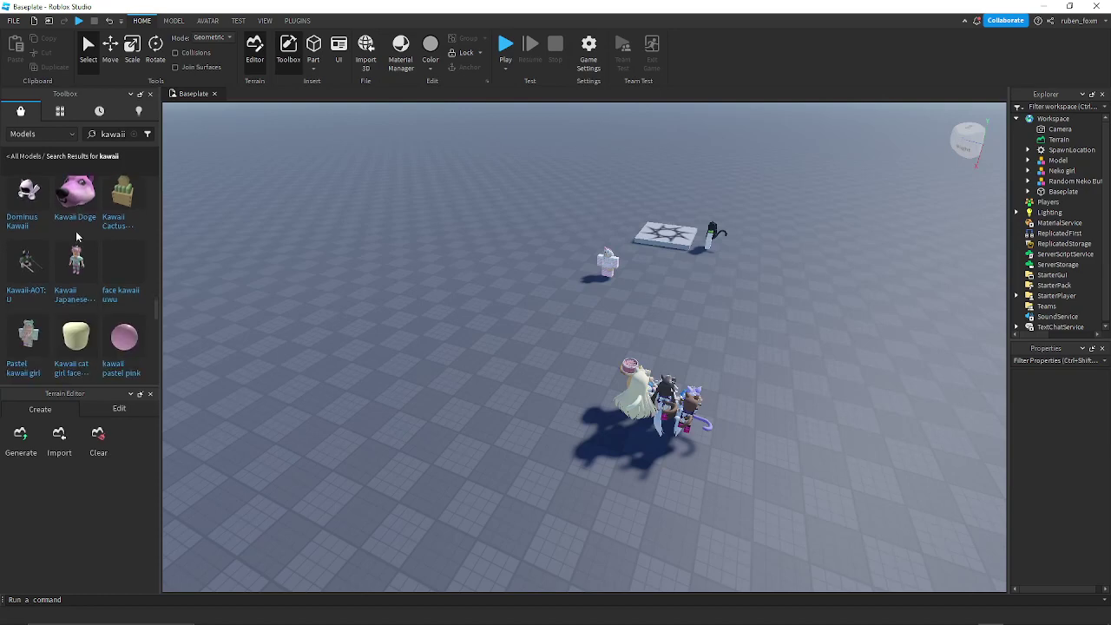
drag(29, 200, 442, 379)
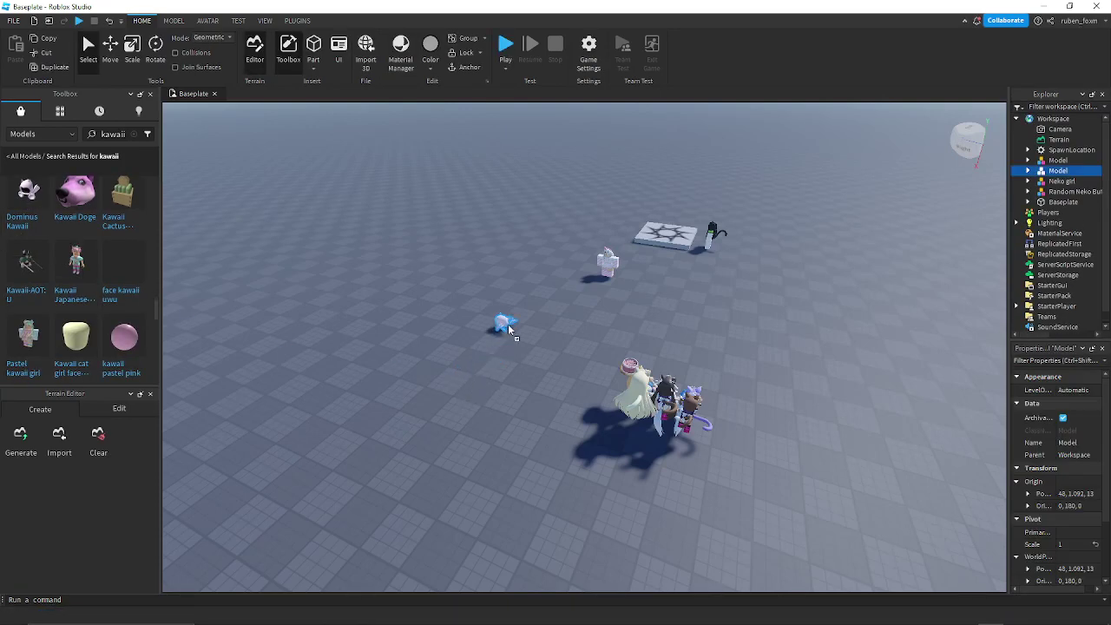
click(525, 311)
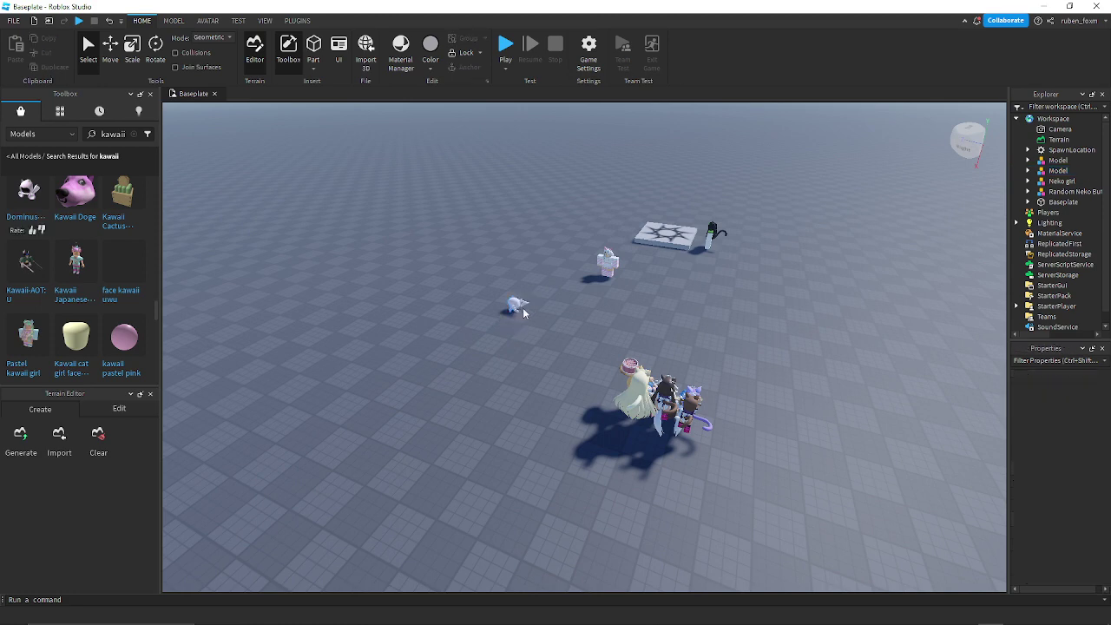
click(519, 308)
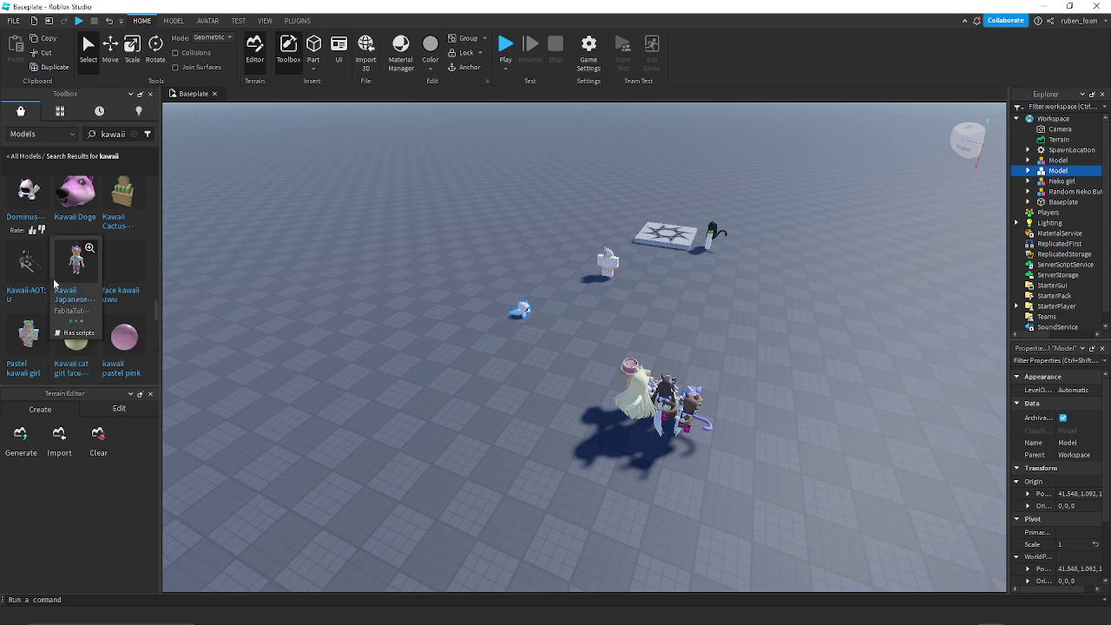
mouse_move(40, 282)
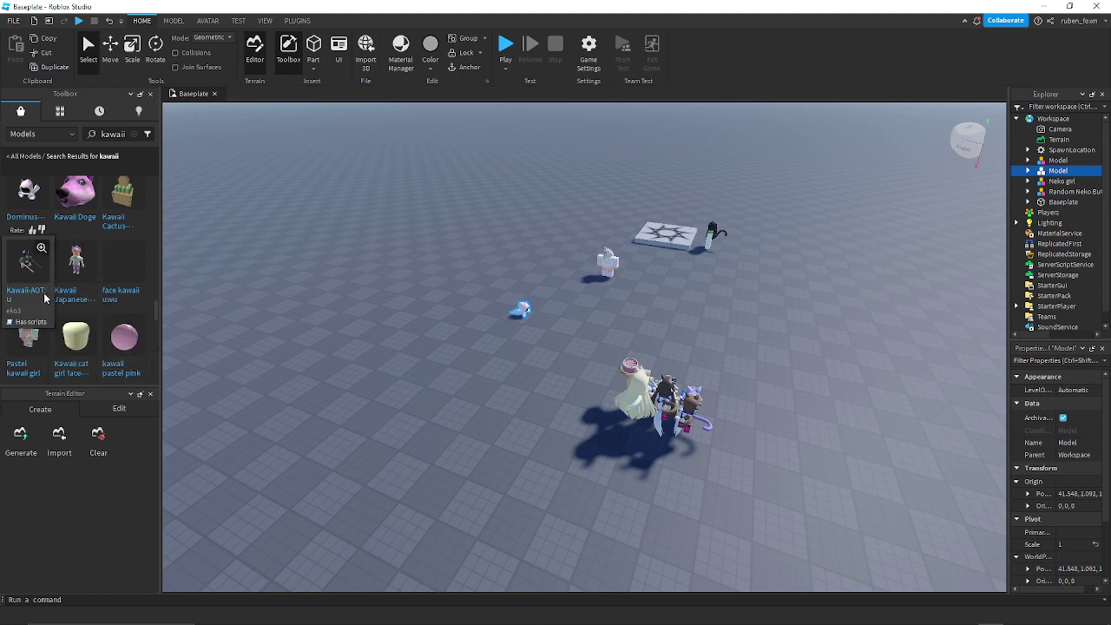
- Insert the Pastel kawaii girl model onto the open baseplate near the neko group and rotate it 180 degrees
scroll(45, 309, down, 2)
drag(28, 260, 485, 414)
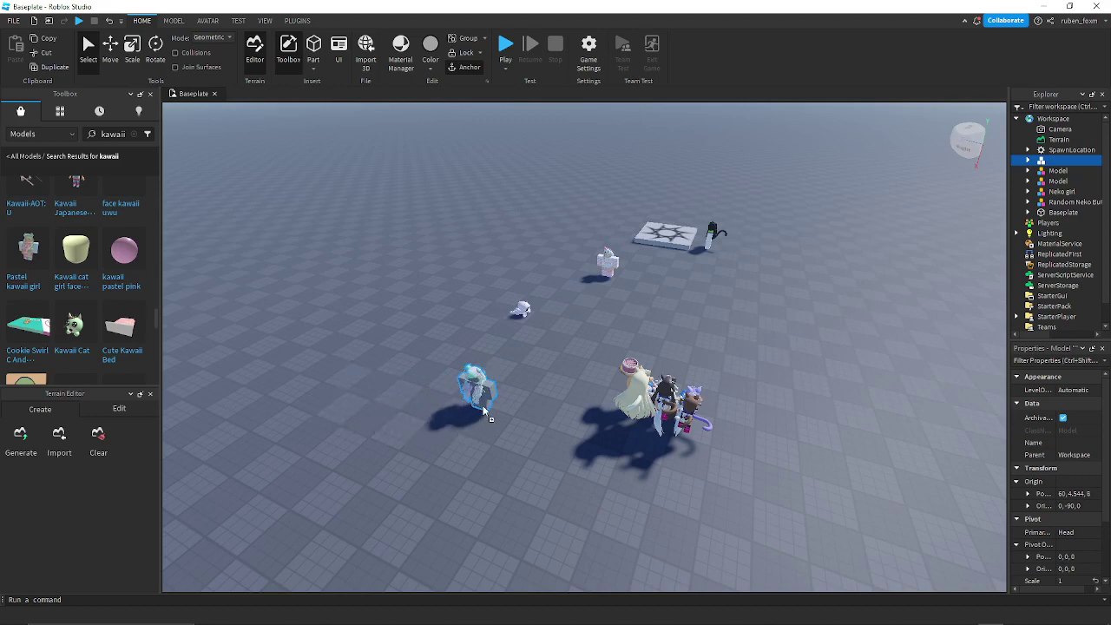
key(w)
right_drag(531, 432, 531, 433)
key(w)
drag(501, 432, 513, 425)
key(r)
key(r)
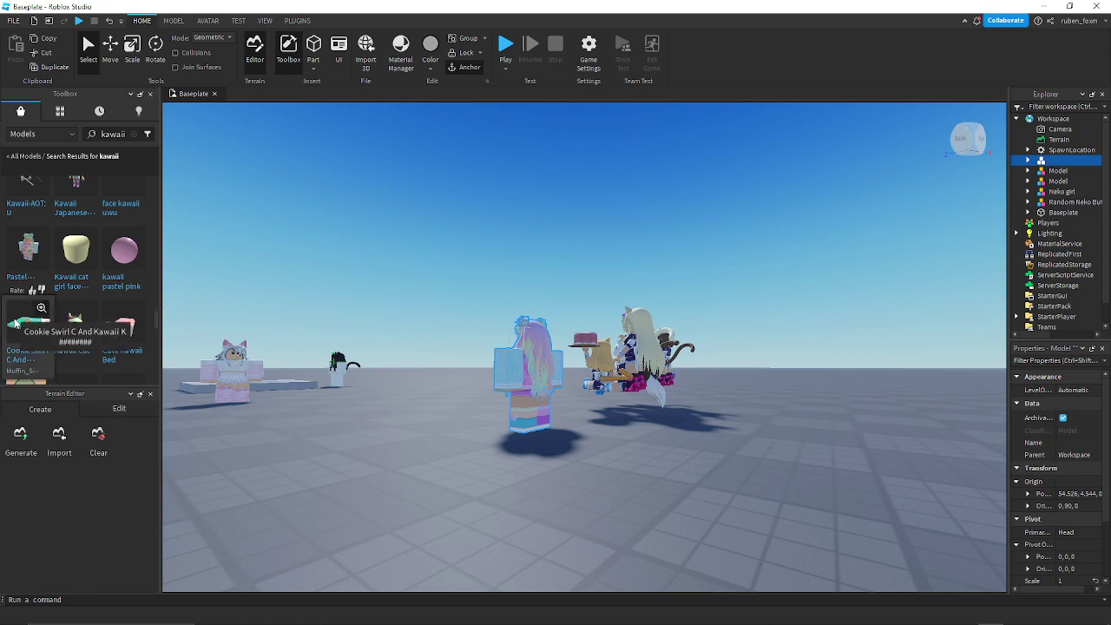
- Move the Pastel kawaii girl away from the neko group to a clear spot on the baseplate
scroll(79, 287, down, 3)
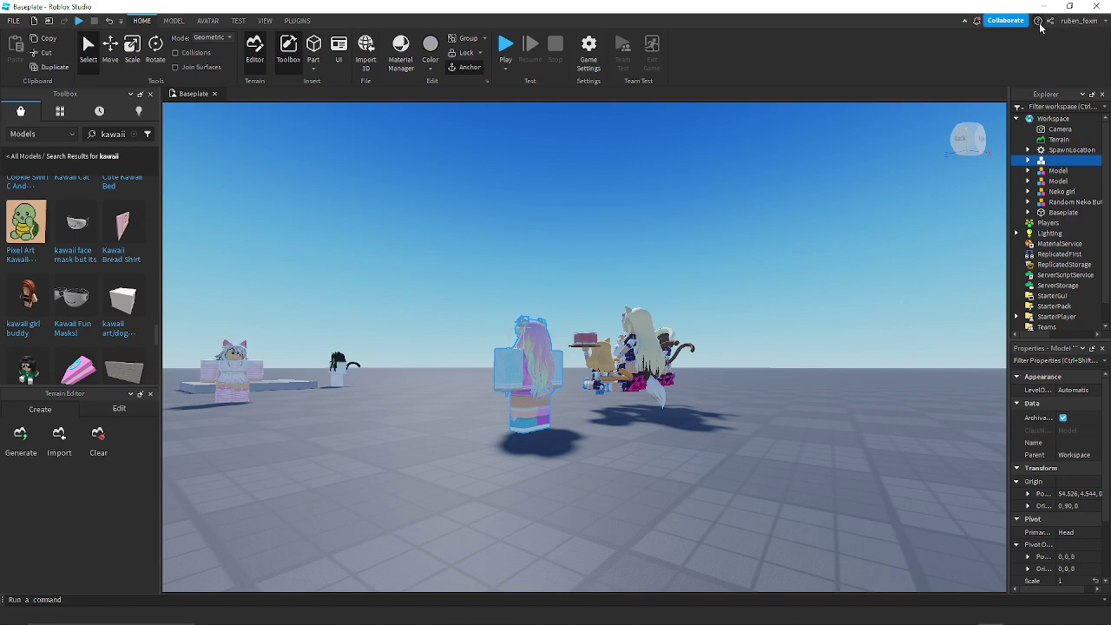
key(w)
key(s)
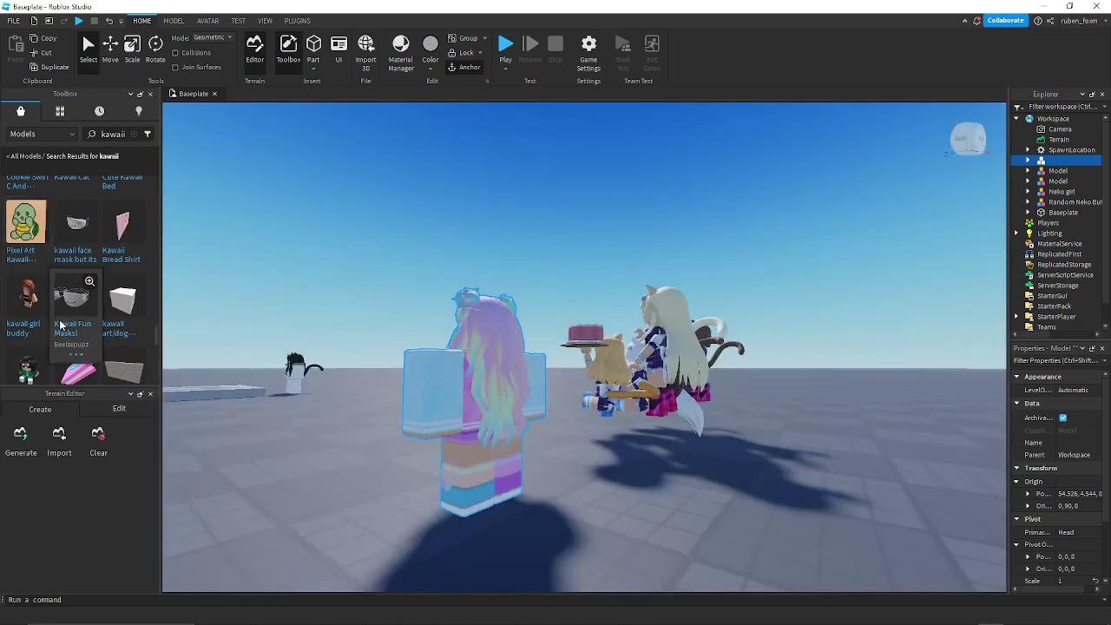
scroll(84, 344, down, 3)
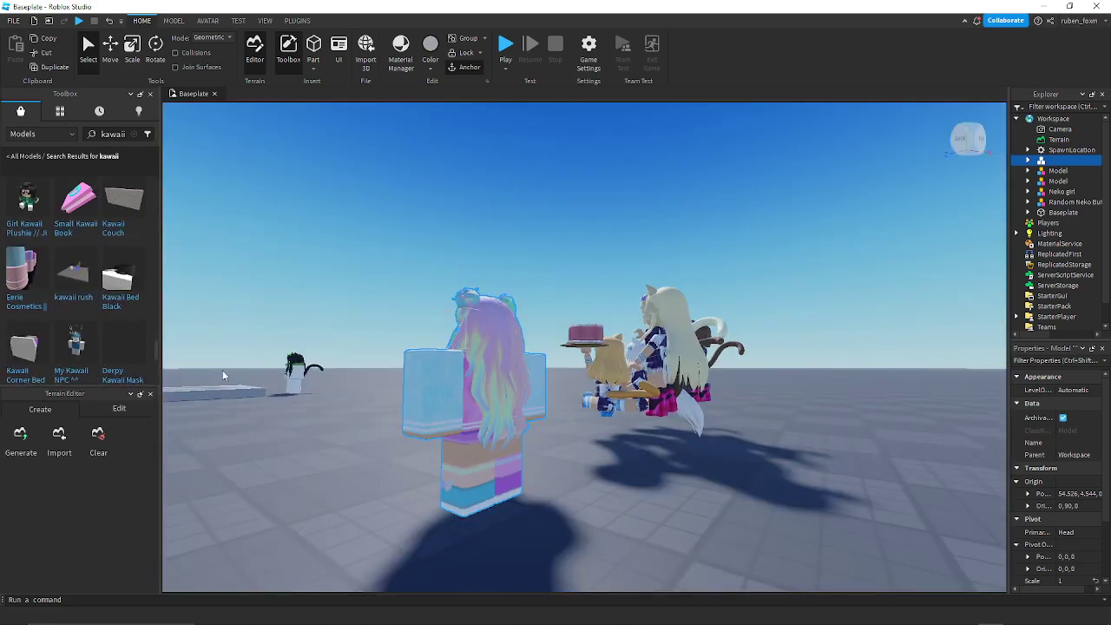
scroll(321, 375, down, 2)
scroll(322, 377, down, 3)
right_drag(322, 377, 327, 378)
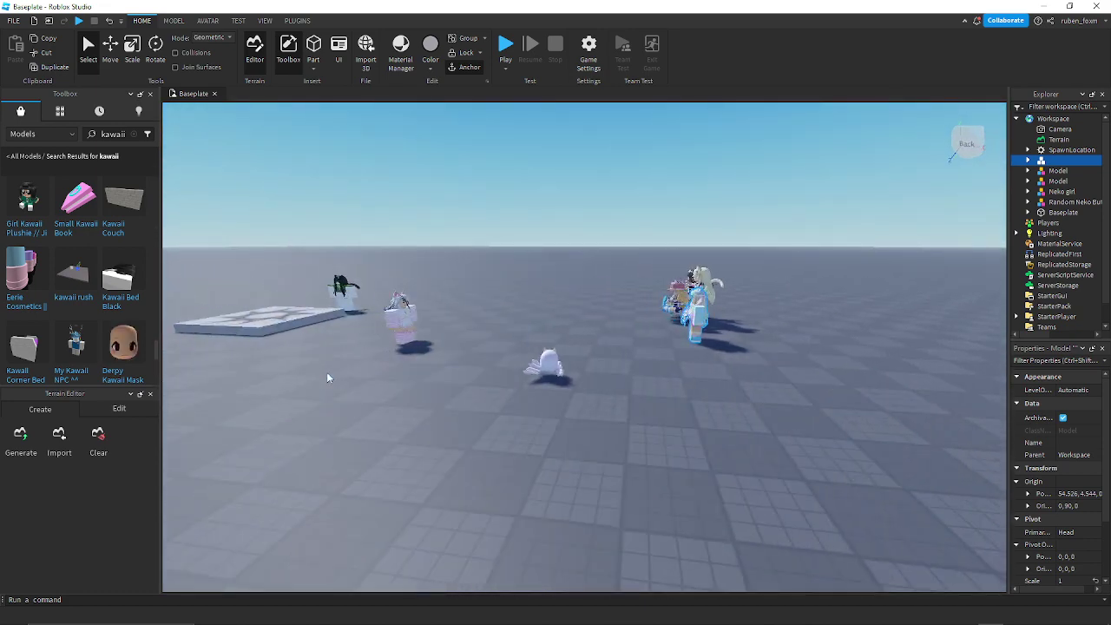
drag(692, 334, 708, 395)
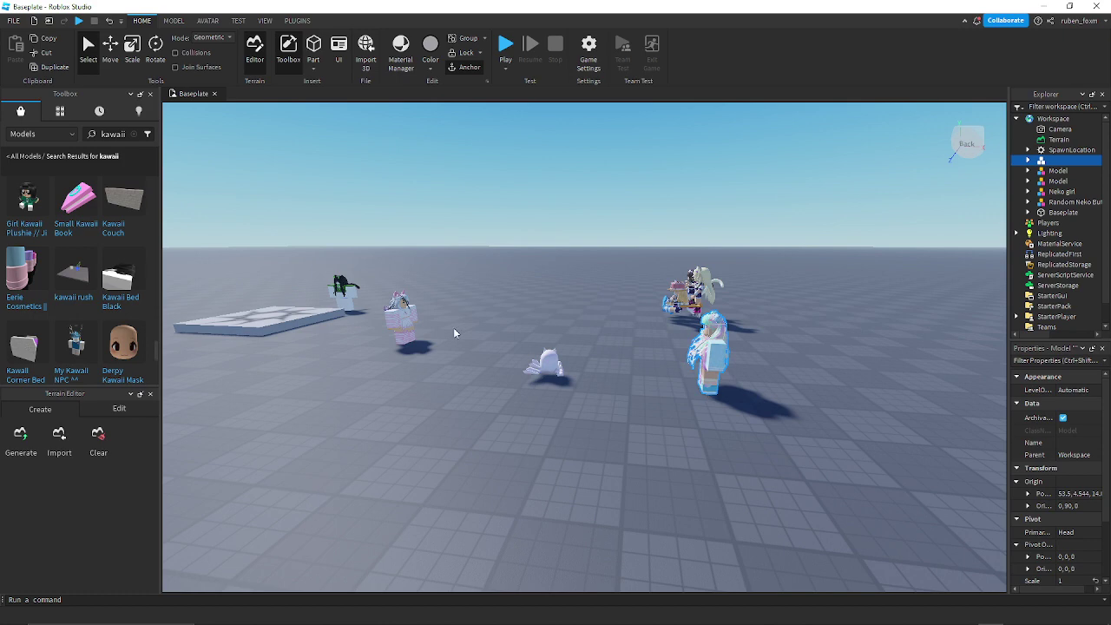
- Insert the My Kawaii NPC ^^ model onto the open baseplate between the spawn location and the Pastel kawaii girl
scroll(148, 286, down, 2)
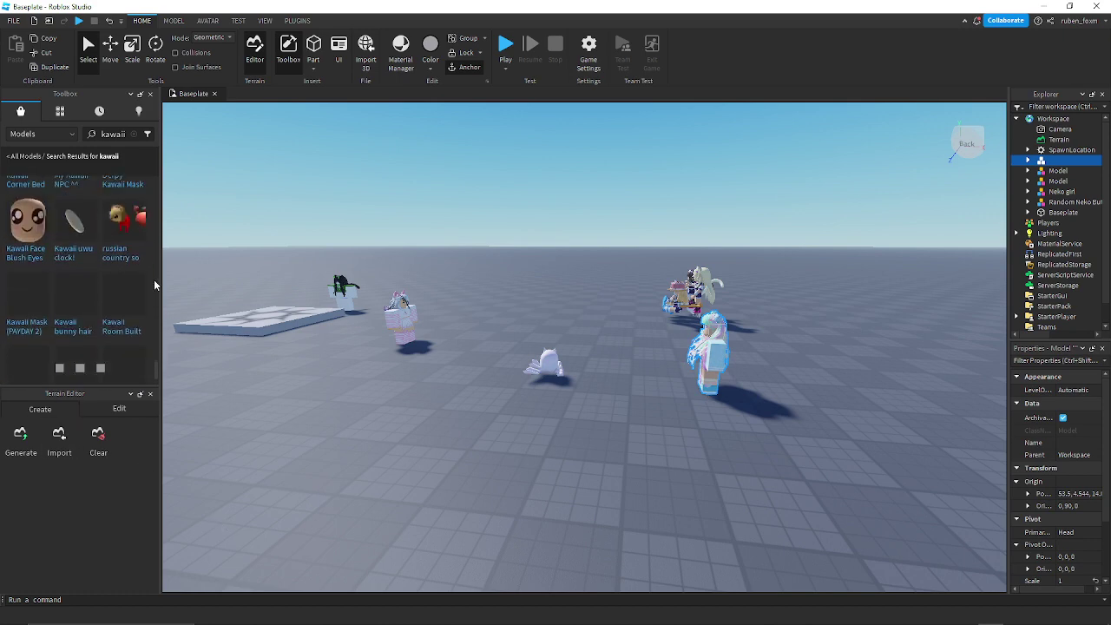
drag(136, 295, 465, 434)
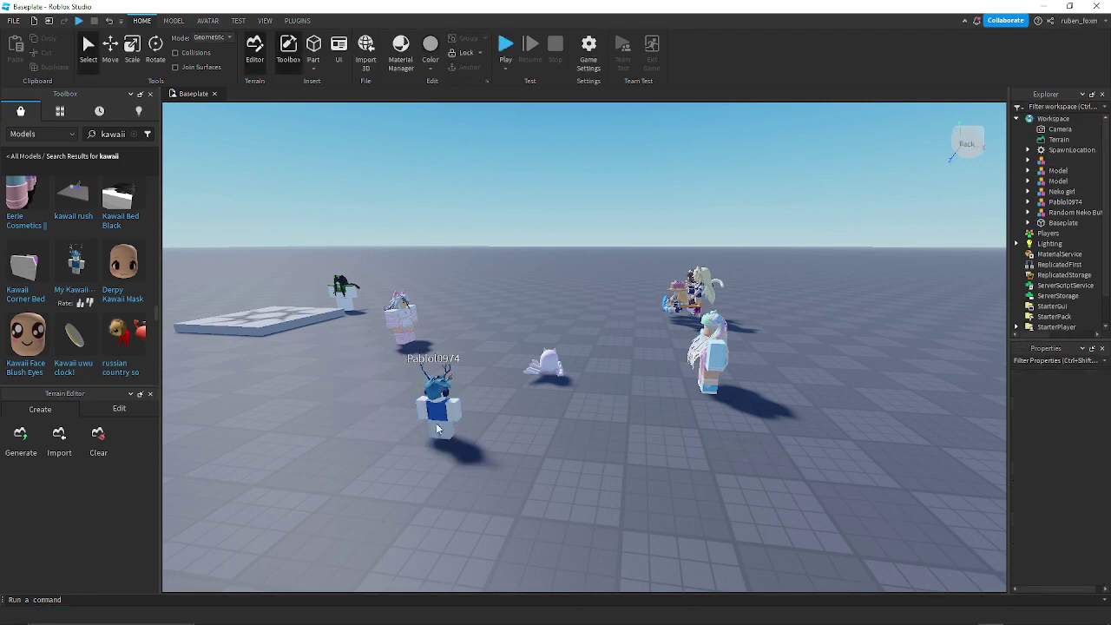
- Shift the Dominus Kawaii model slightly across the baseplate, away from the newly inserted NPC
key(a)
right_drag(439, 425, 443, 425)
key(w)
key(a)
right_drag(597, 378, 596, 379)
key(s)
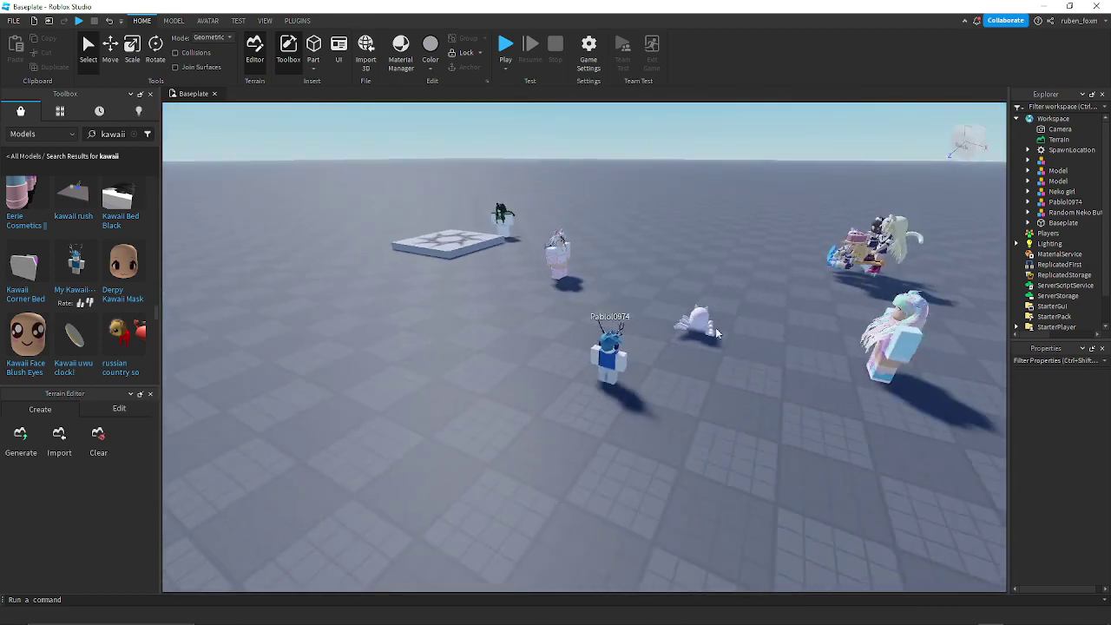
drag(694, 321, 687, 301)
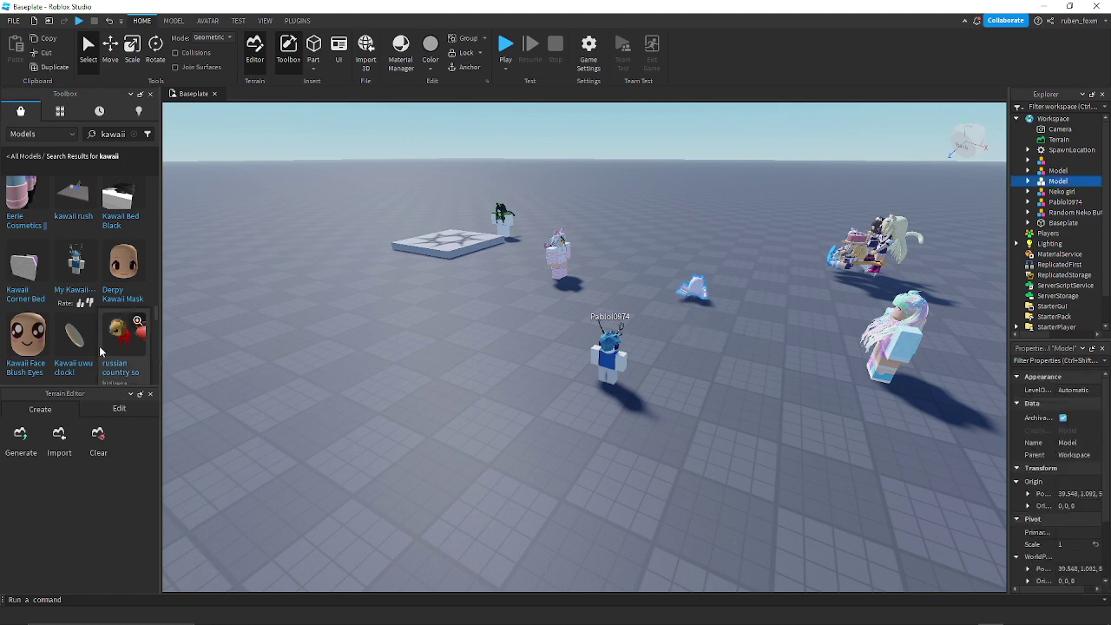
- Look through more kawaii models and replace the Toolbox search with the recent search "owo"
scroll(102, 359, down, 5)
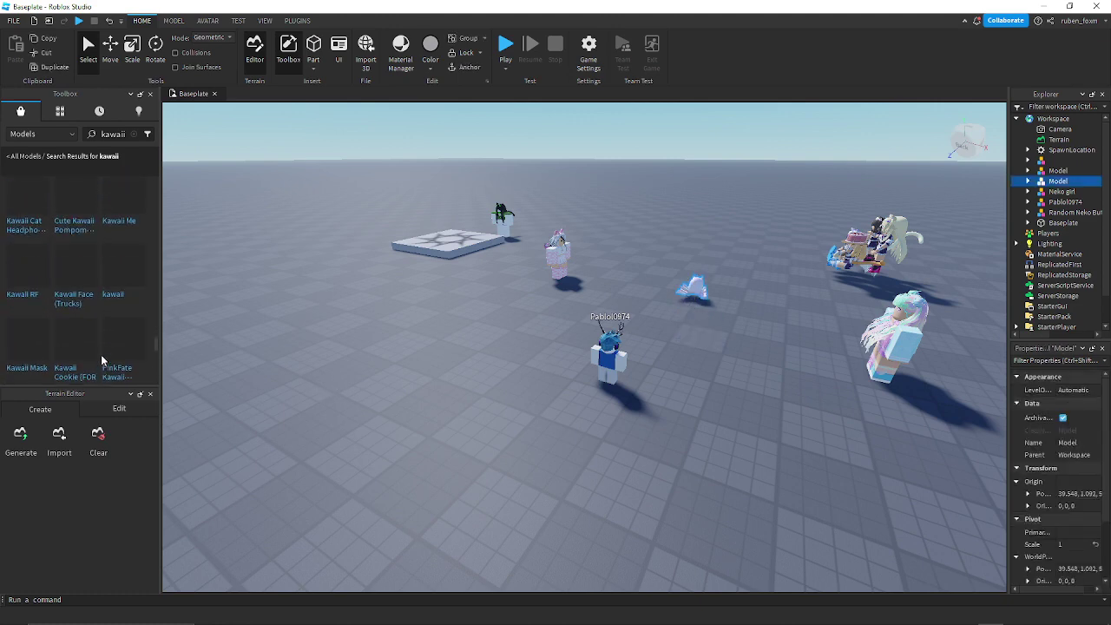
scroll(102, 359, down, 3)
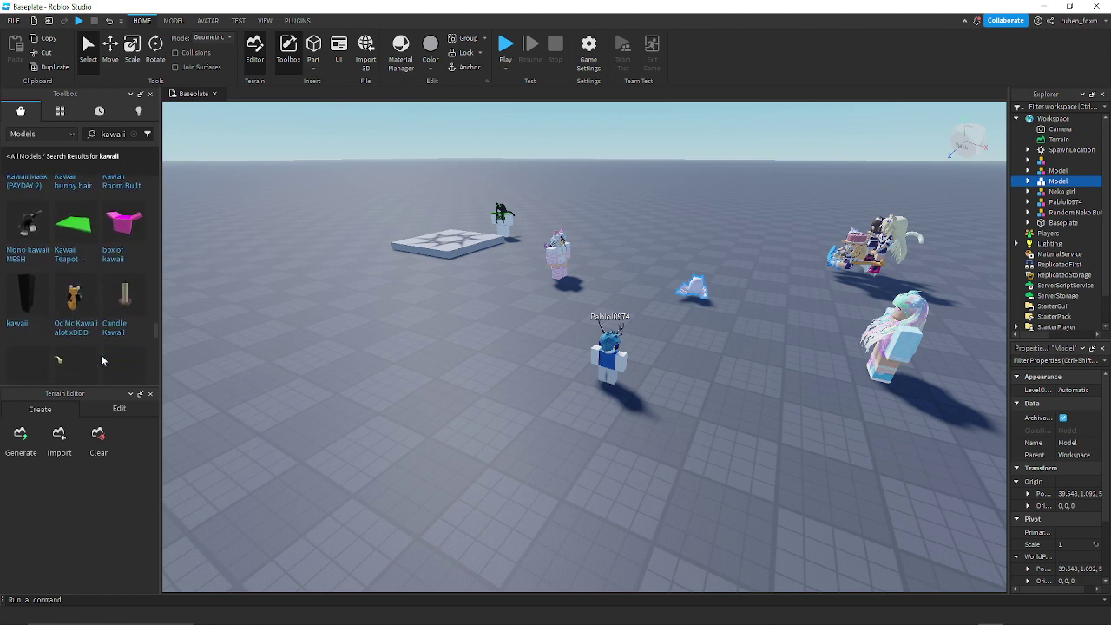
scroll(100, 354, down, 3)
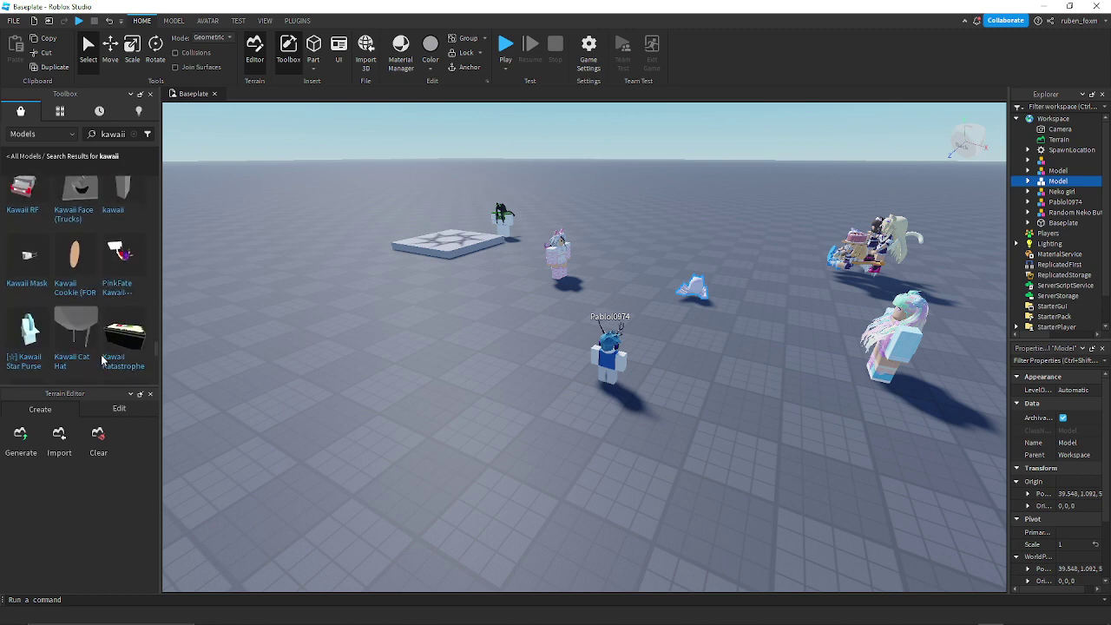
scroll(101, 360, down, 4)
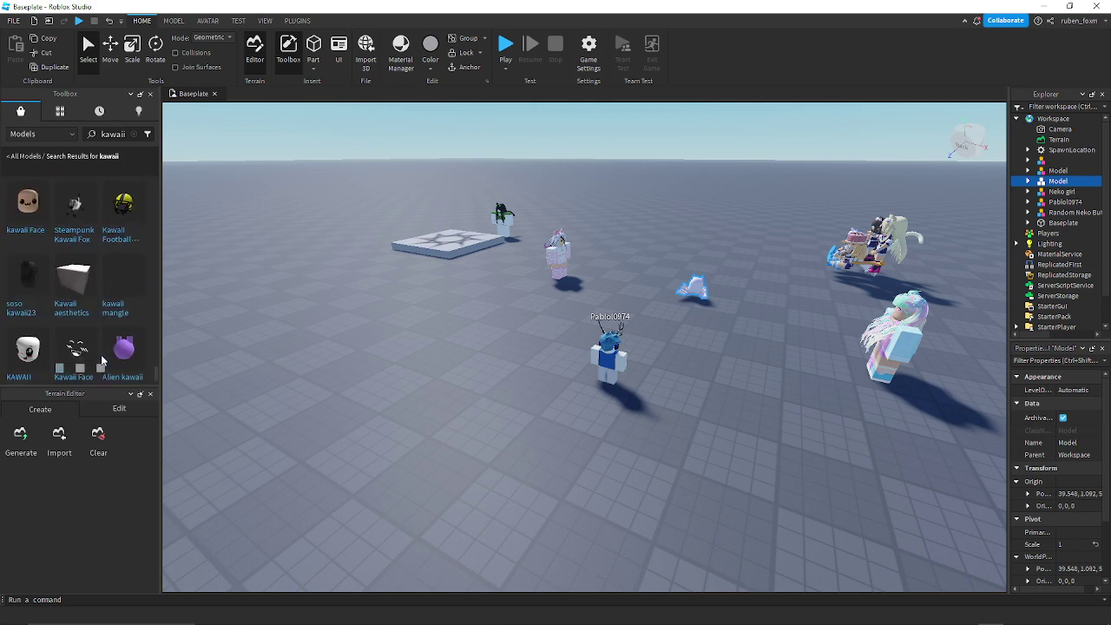
scroll(102, 359, down, 3)
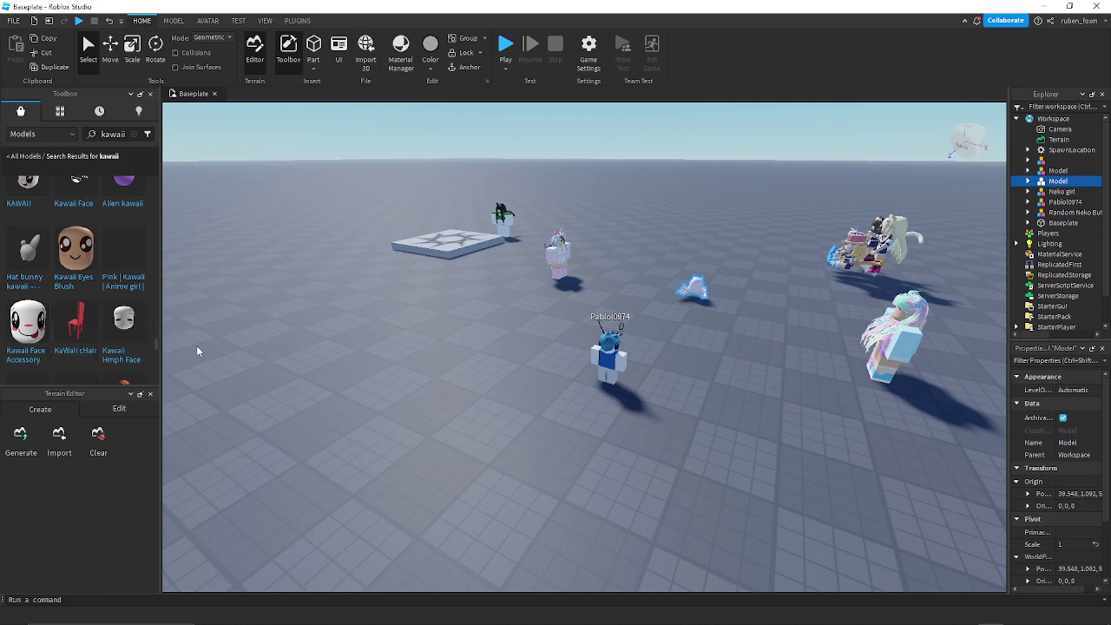
scroll(87, 313, down, 2)
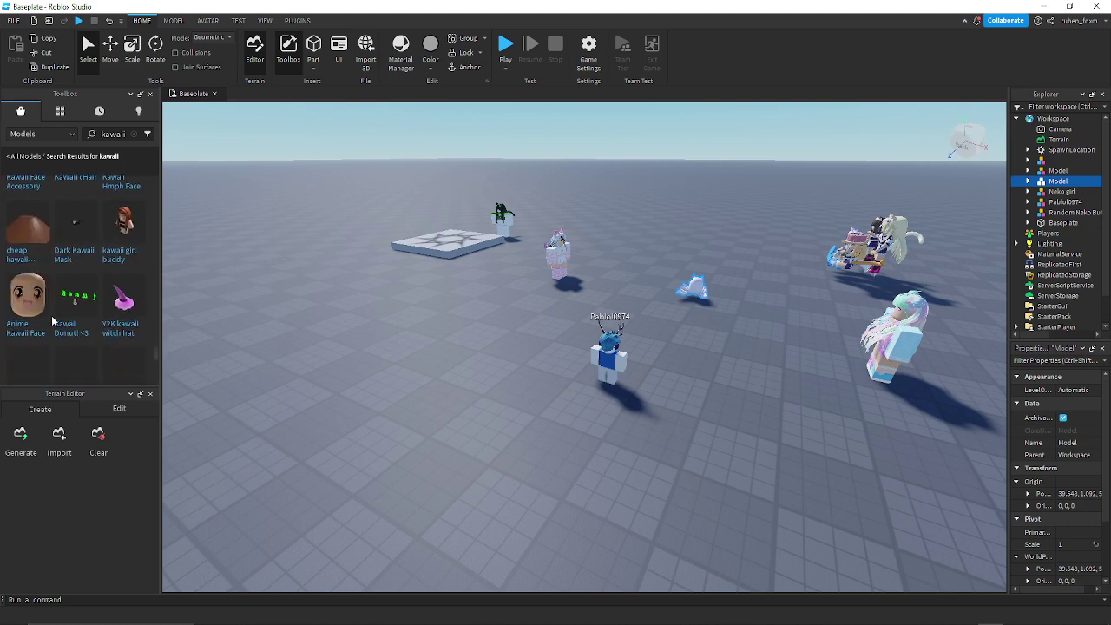
click(134, 134)
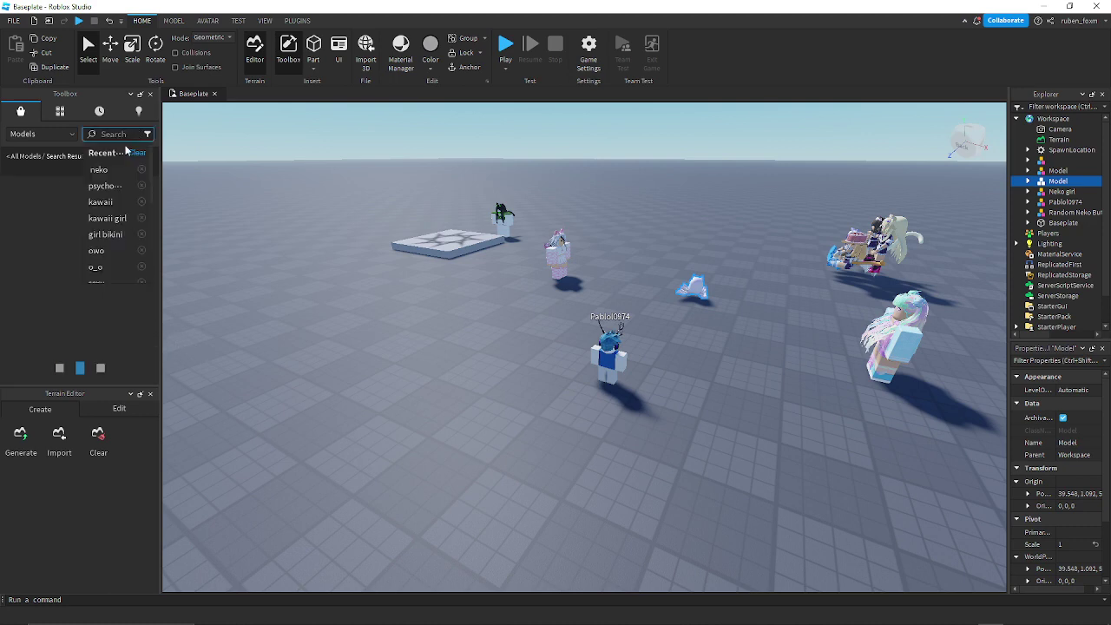
click(108, 251)
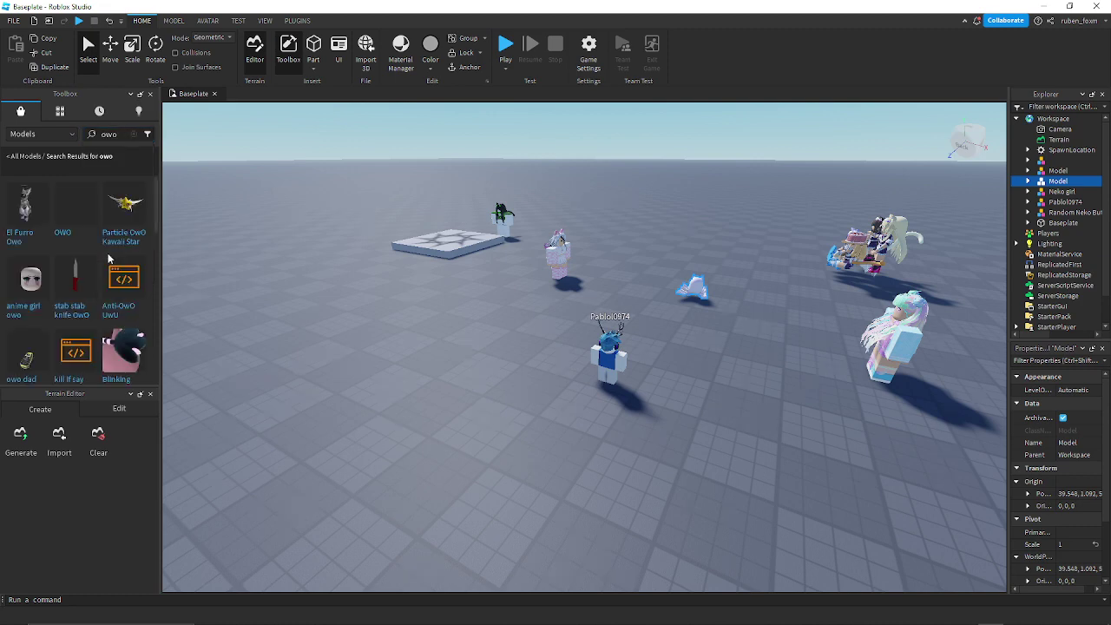
- Insert the El Furro Owo model beside the spawn location, rotate it to a 0, -90, 0 orientation and deselect it
mouse_move(26, 228)
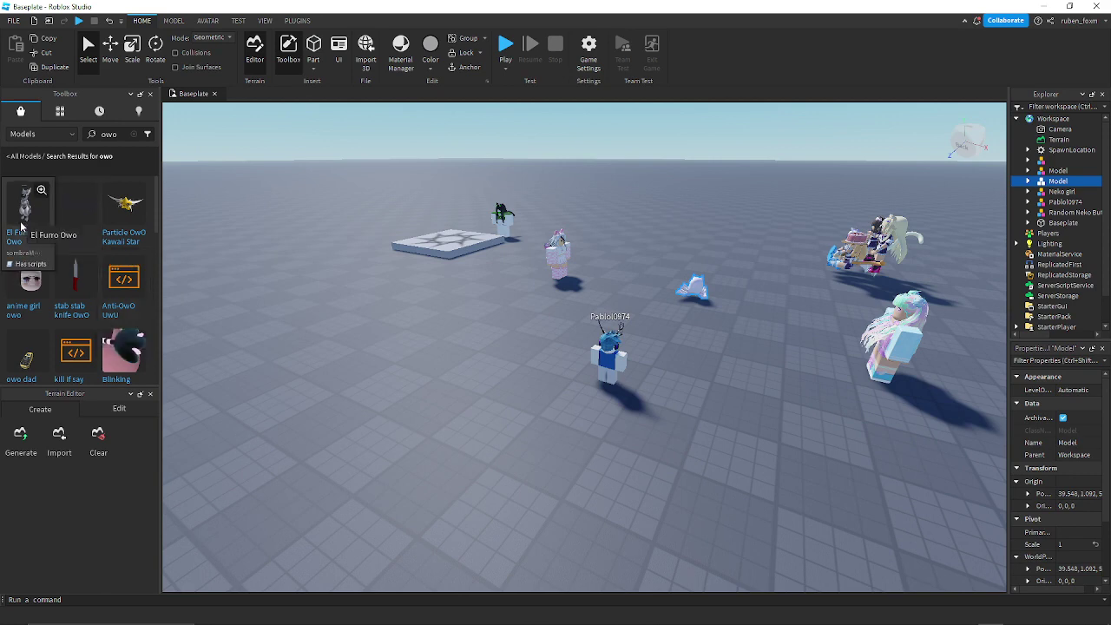
drag(20, 225, 367, 306)
key(r)
key(r)
key(ctrl+r)
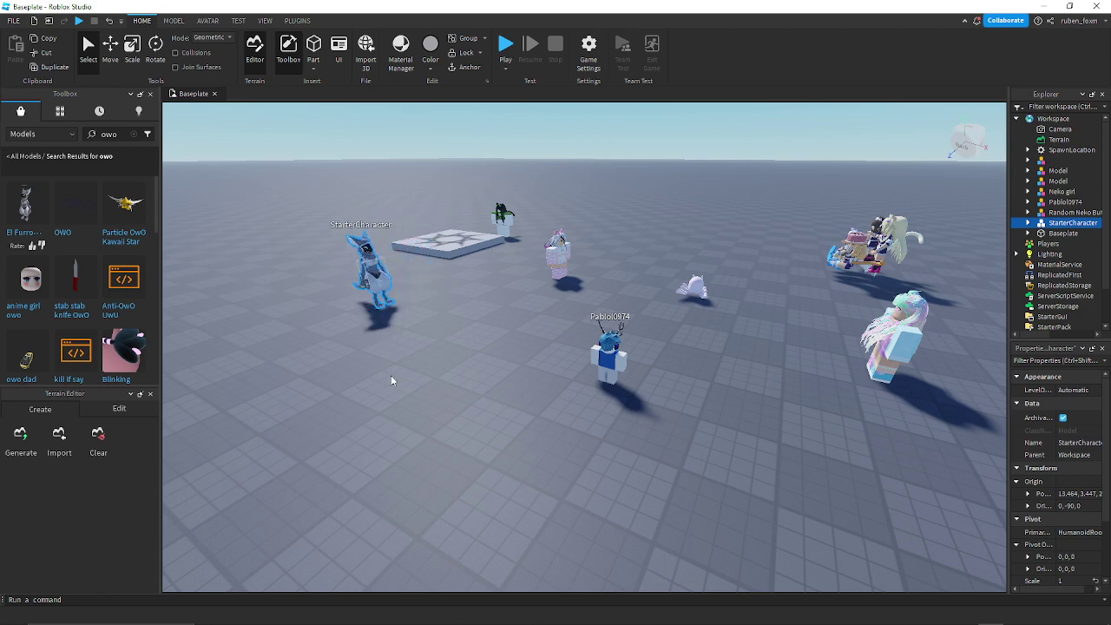
click(390, 375)
- Look through the owo models and the recent Toolbox searches, removing the recent entries between "o_o" and "car"
scroll(111, 326, down, 2)
scroll(111, 321, down, 2)
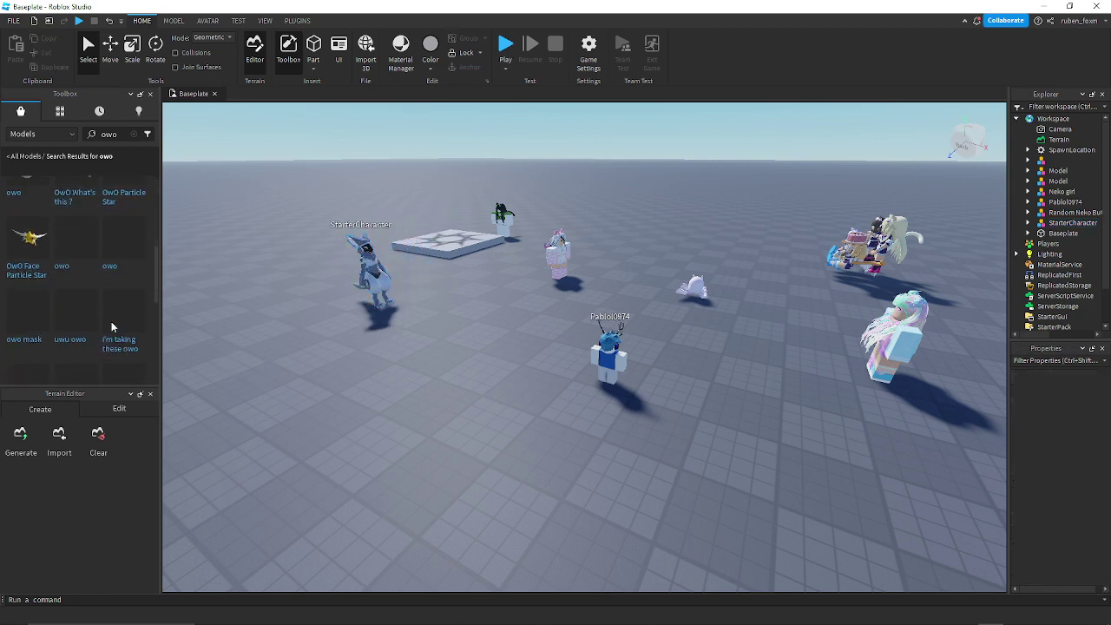
scroll(111, 321, up, 2)
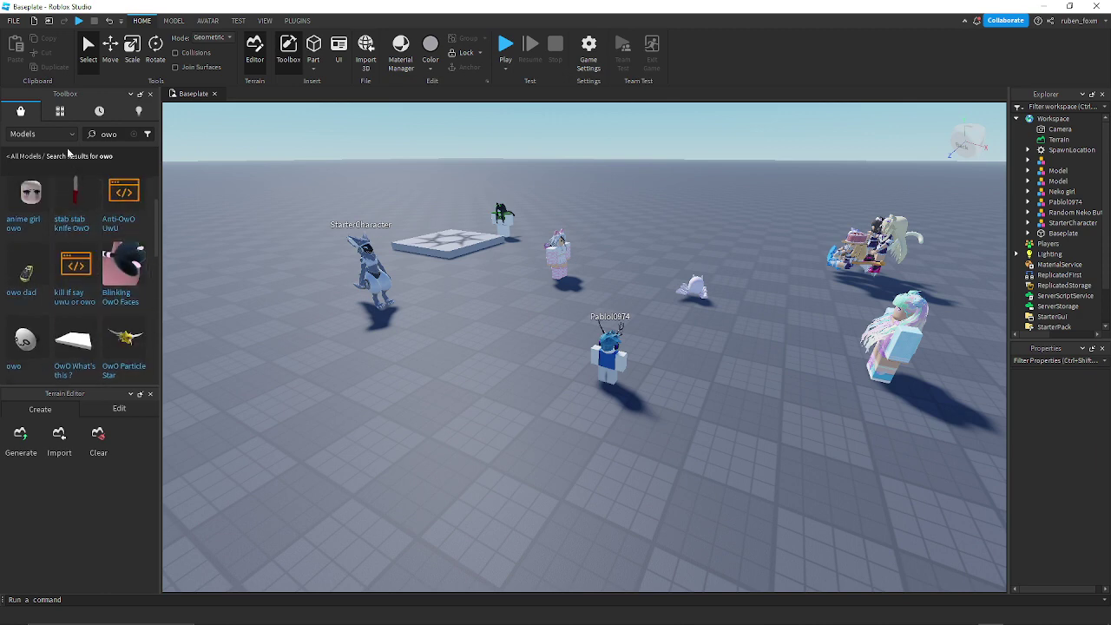
click(128, 133)
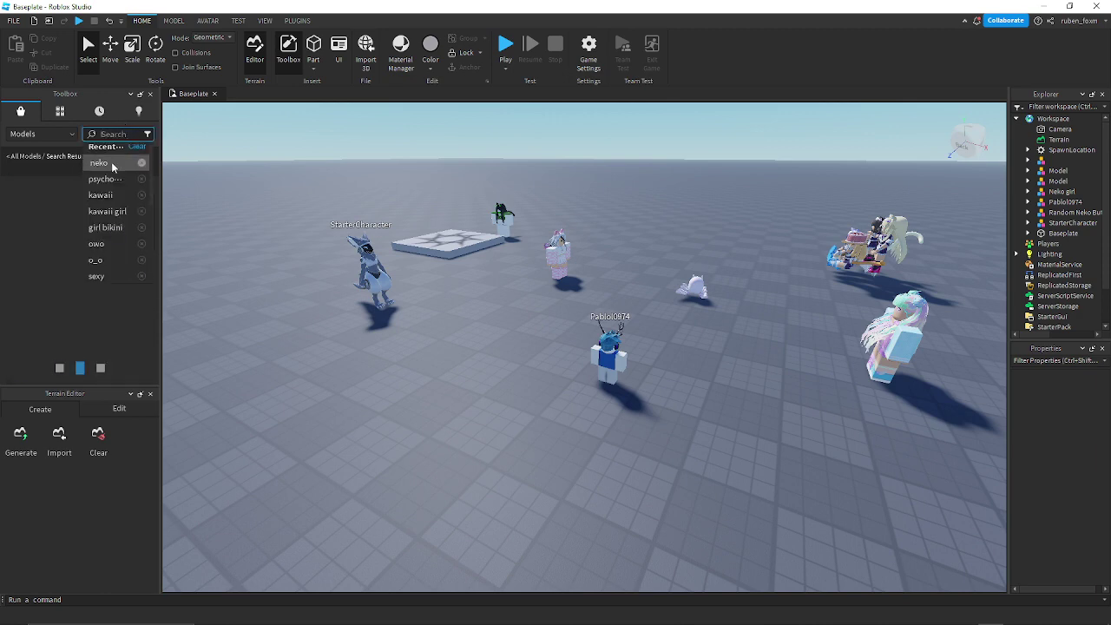
scroll(111, 161, down, 1)
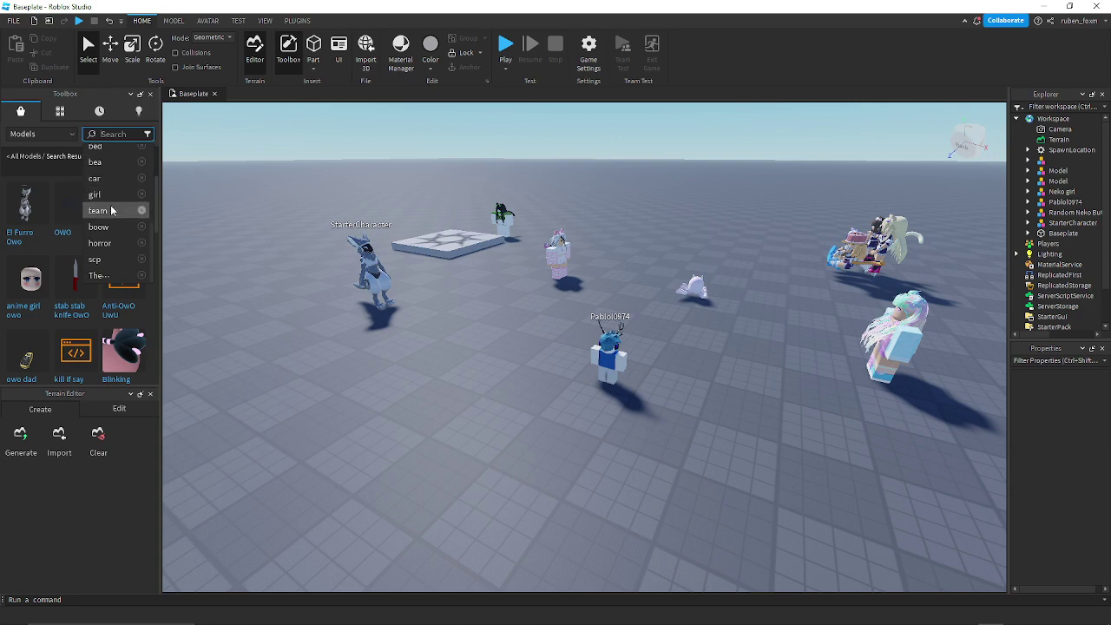
scroll(111, 206, down, 5)
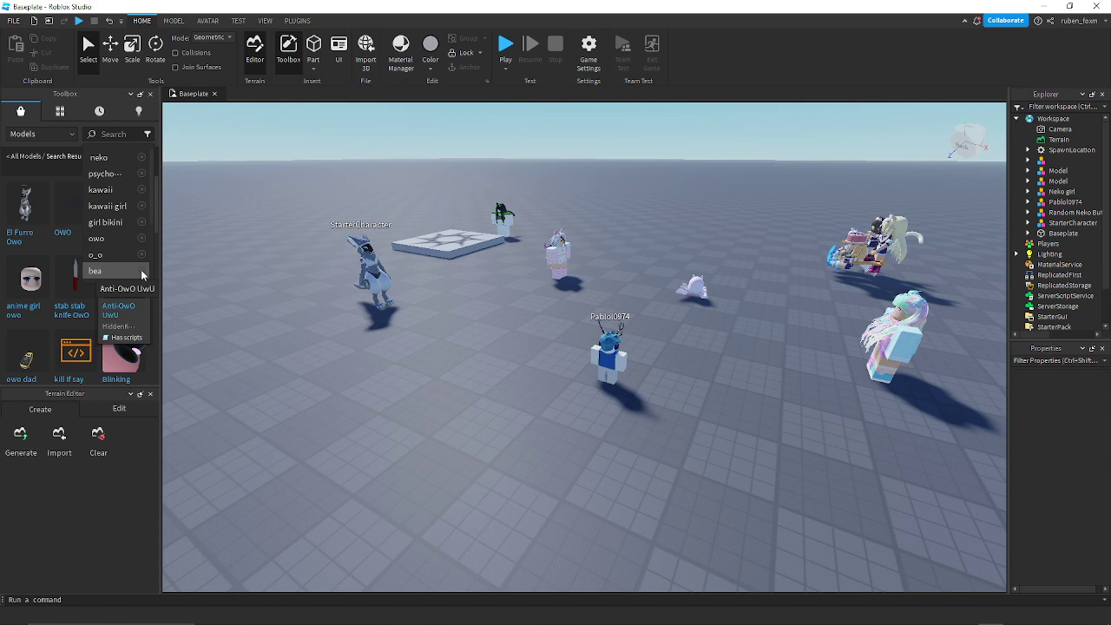
scroll(142, 275, down, 2)
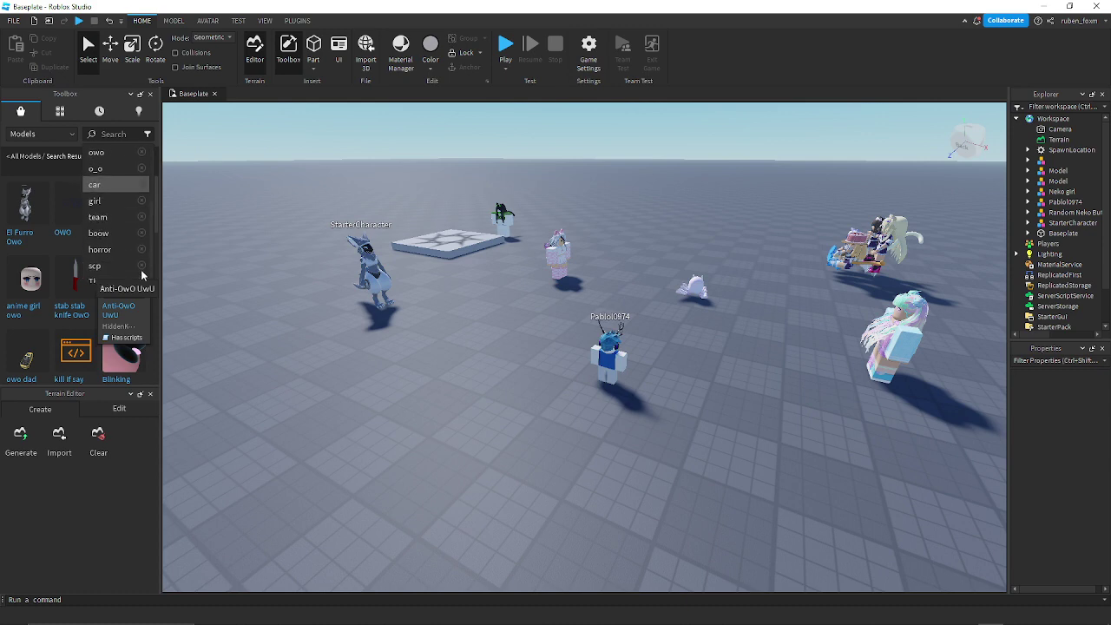
scroll(142, 274, up, 2)
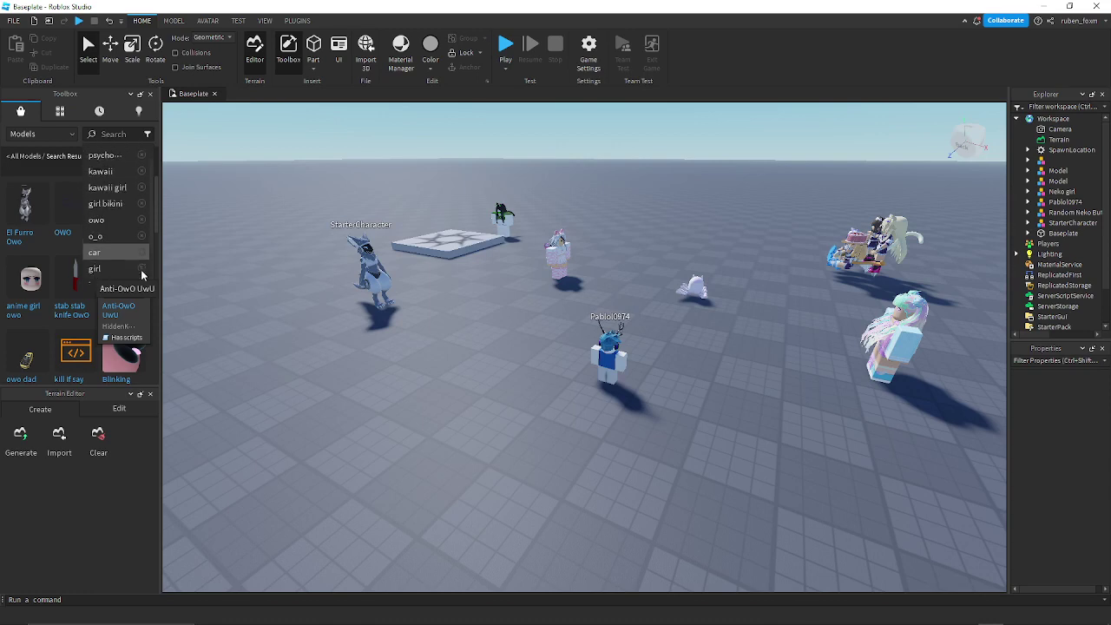
scroll(141, 274, down, 2)
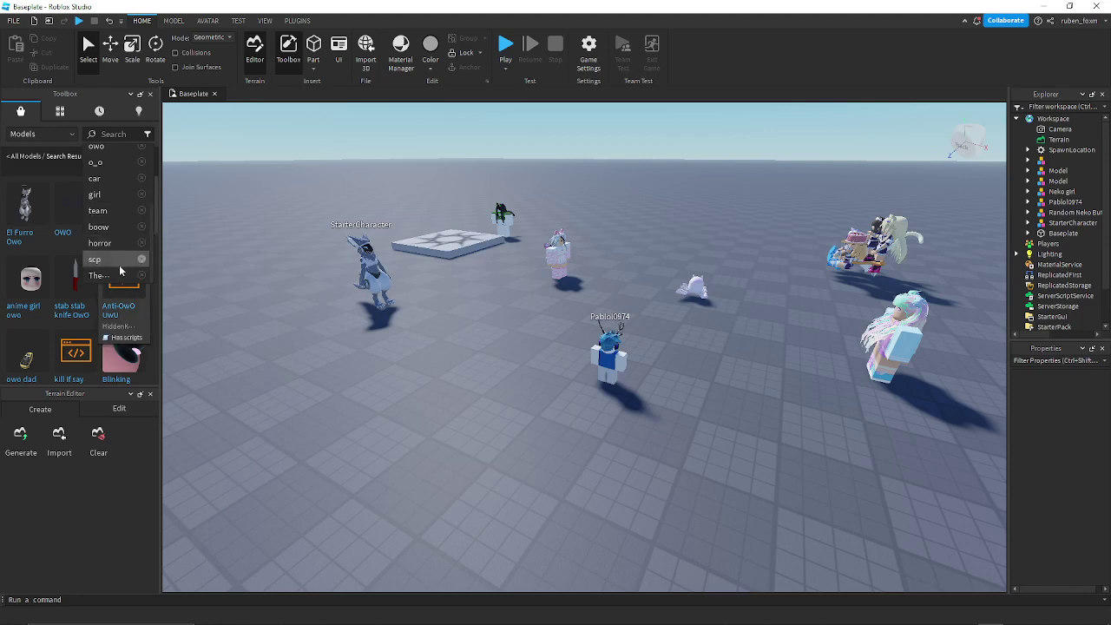
scroll(119, 265, up, 3)
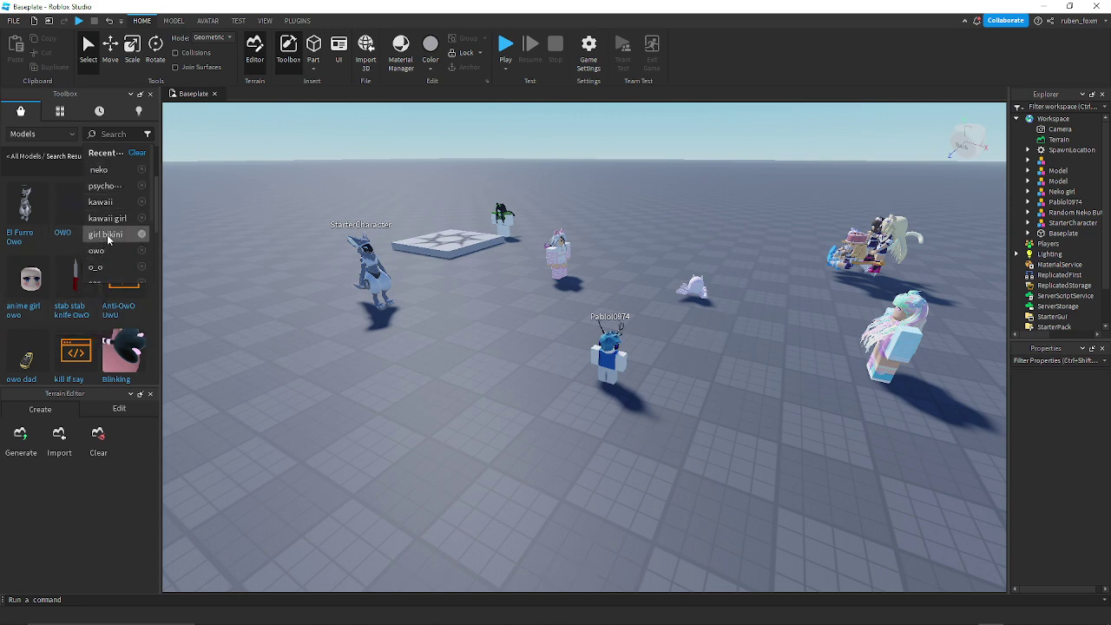
- Search the Toolbox models for "VRChat" and look through the results for a suitable character
click(119, 136)
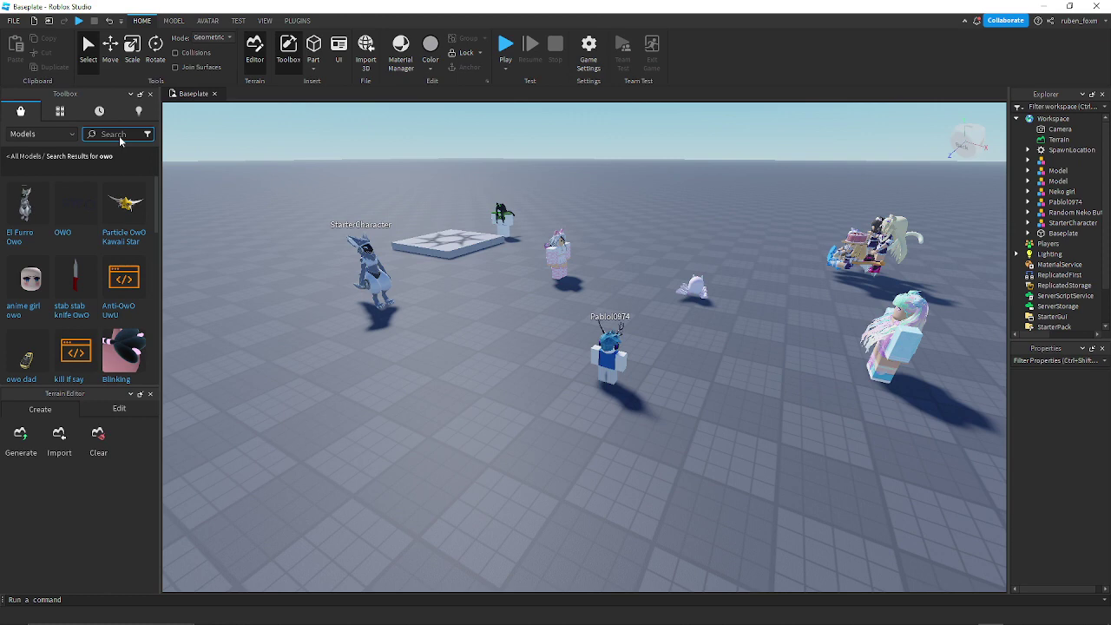
click(118, 135)
text(vRC)
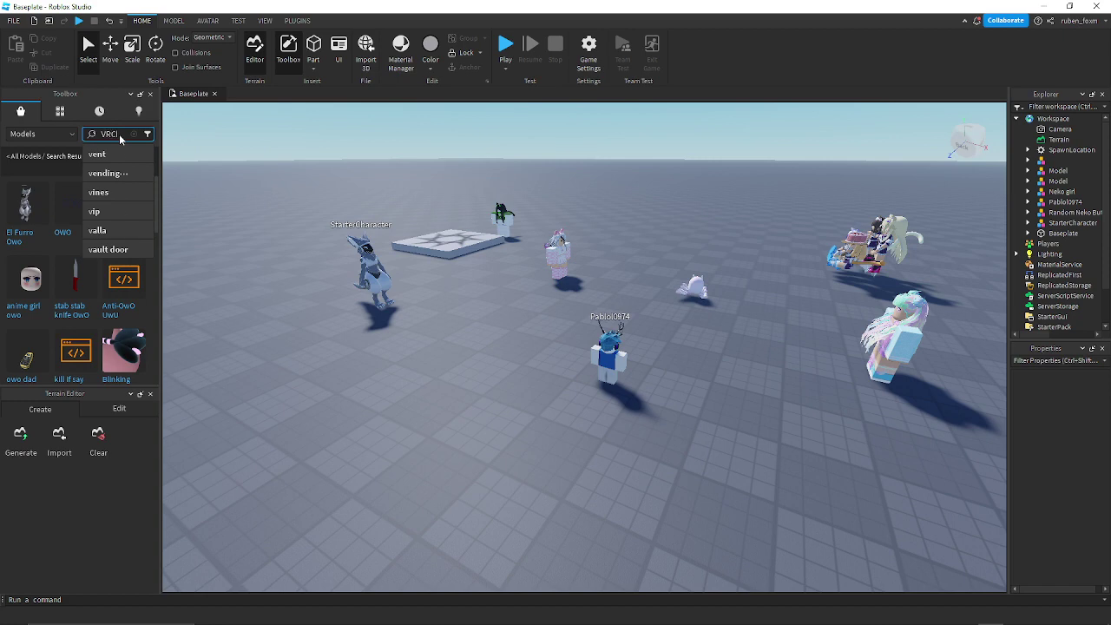
text(hat)
key(Return)
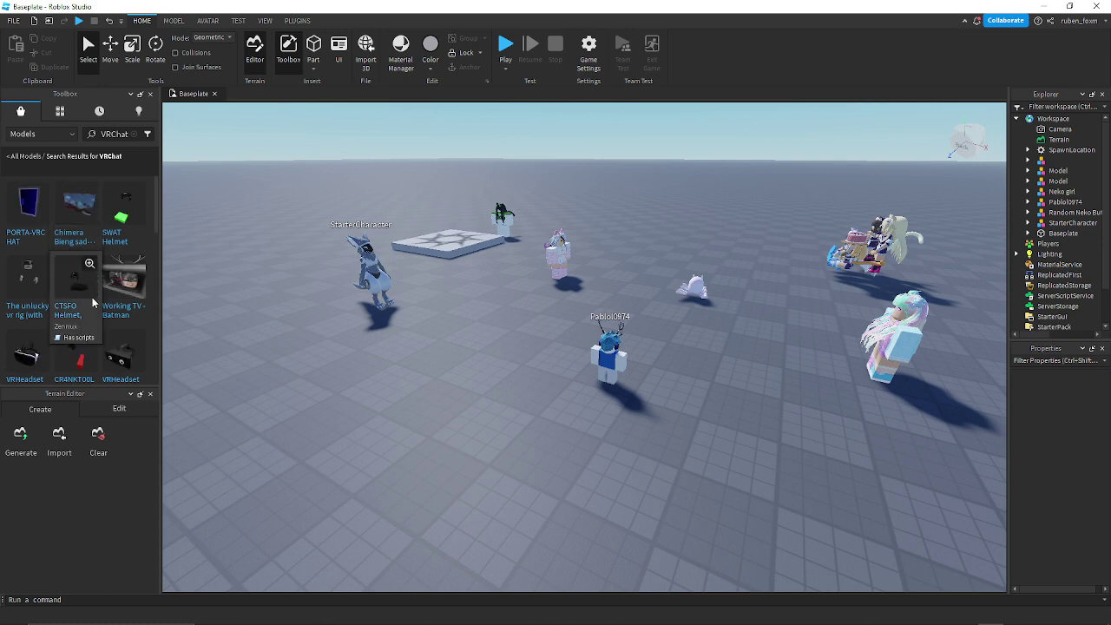
scroll(93, 303, down, 3)
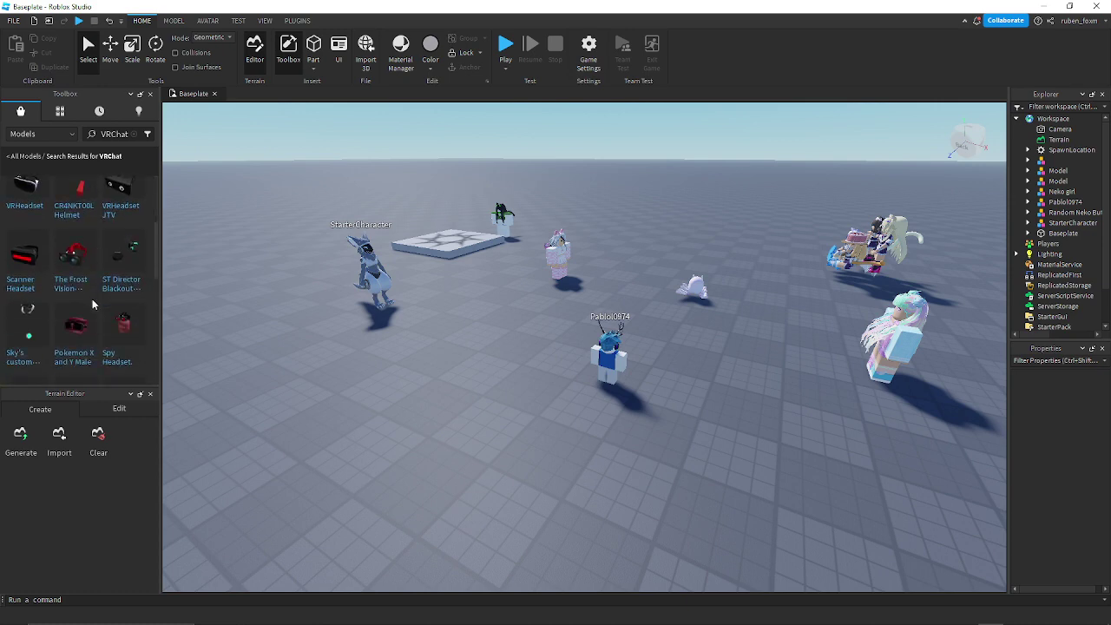
scroll(92, 298, down, 5)
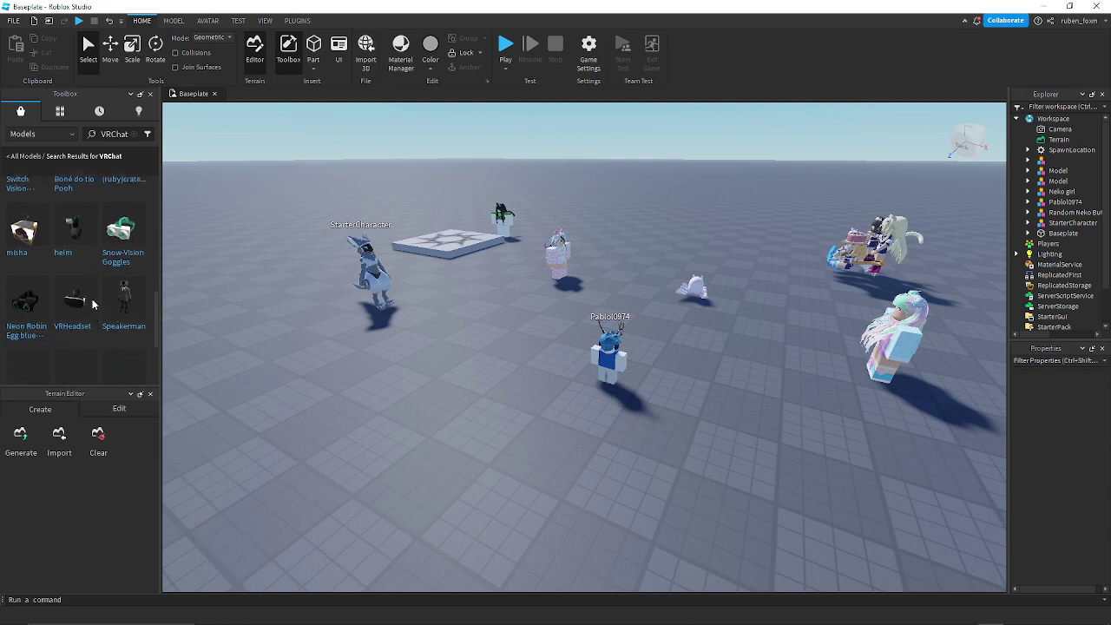
- Look further through the VRChat models, then insert the saved Rainbow Magic Carpet giver near the StarterCharacter and deselect it
scroll(93, 303, down, 1)
scroll(92, 303, down, 5)
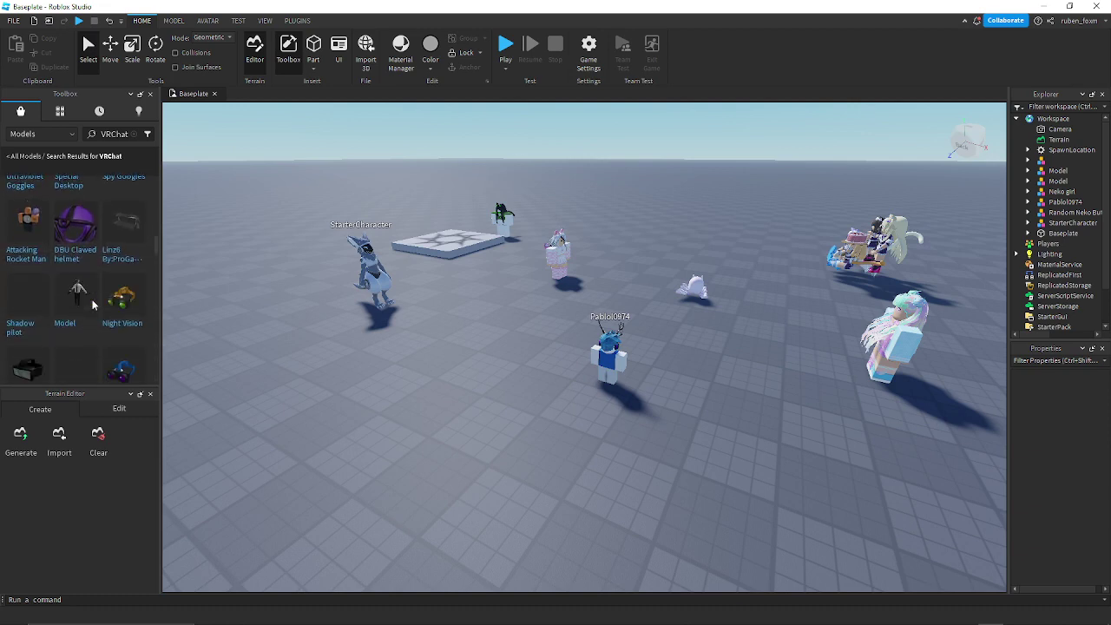
scroll(93, 304, down, 2)
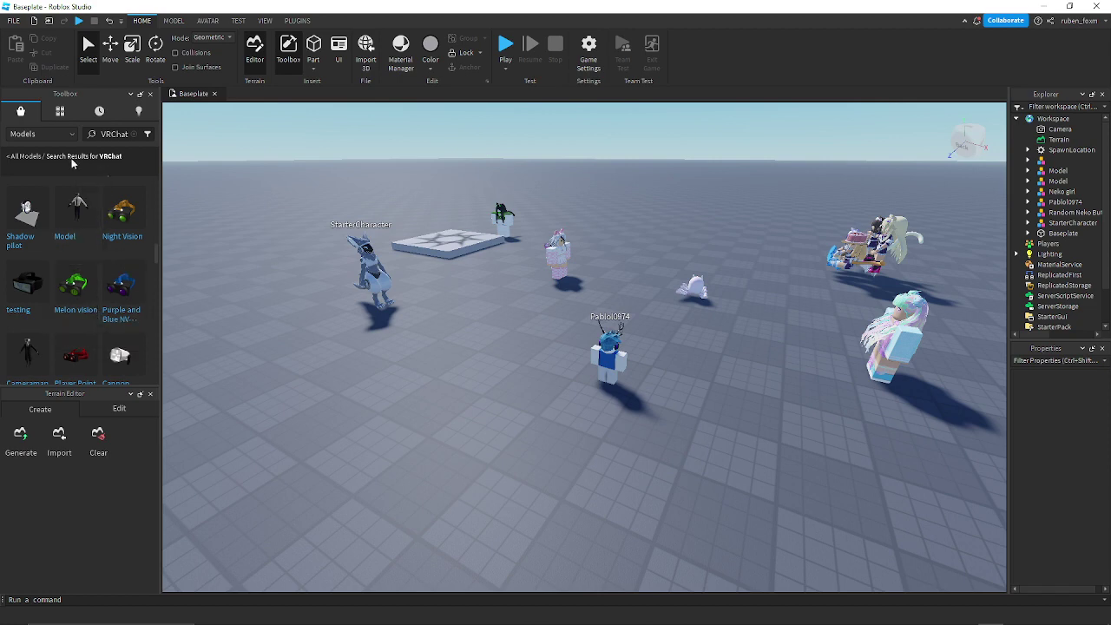
click(60, 114)
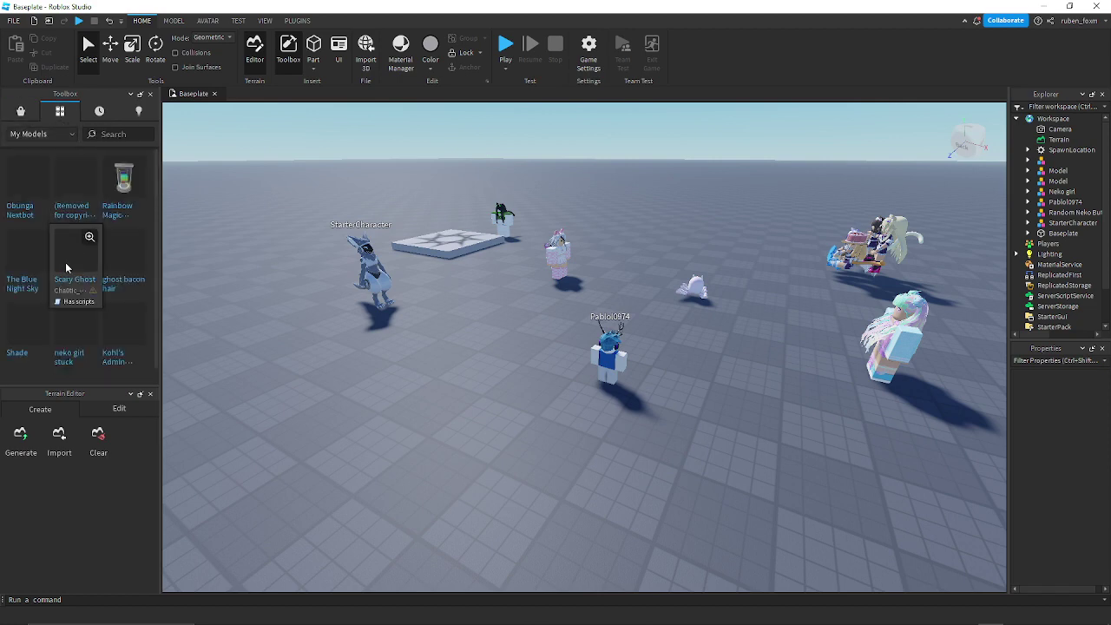
drag(120, 184, 341, 362)
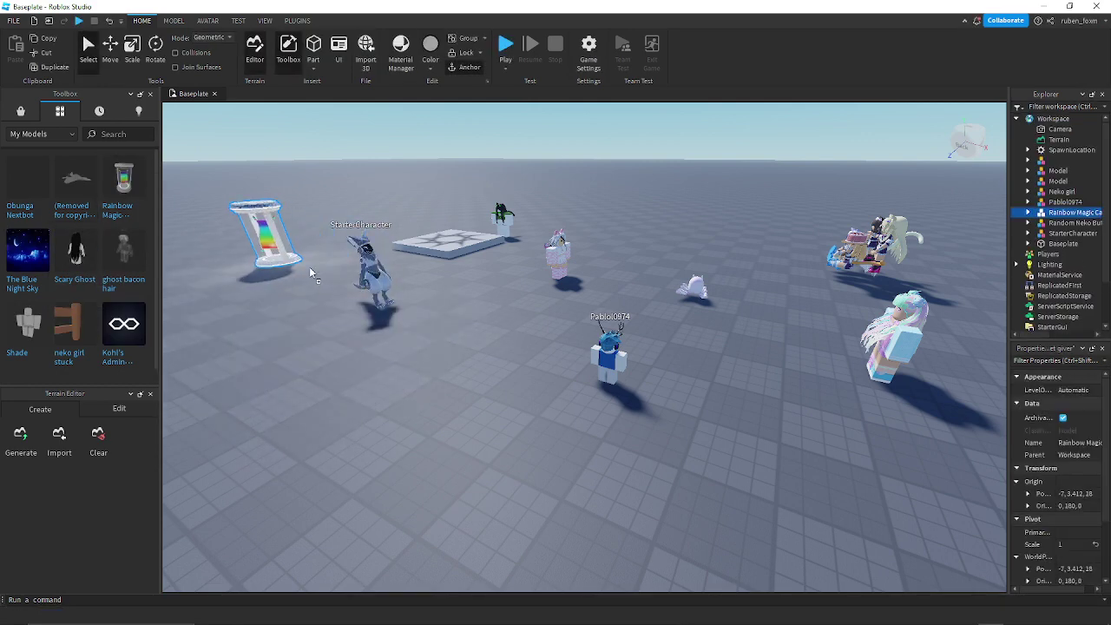
click(296, 336)
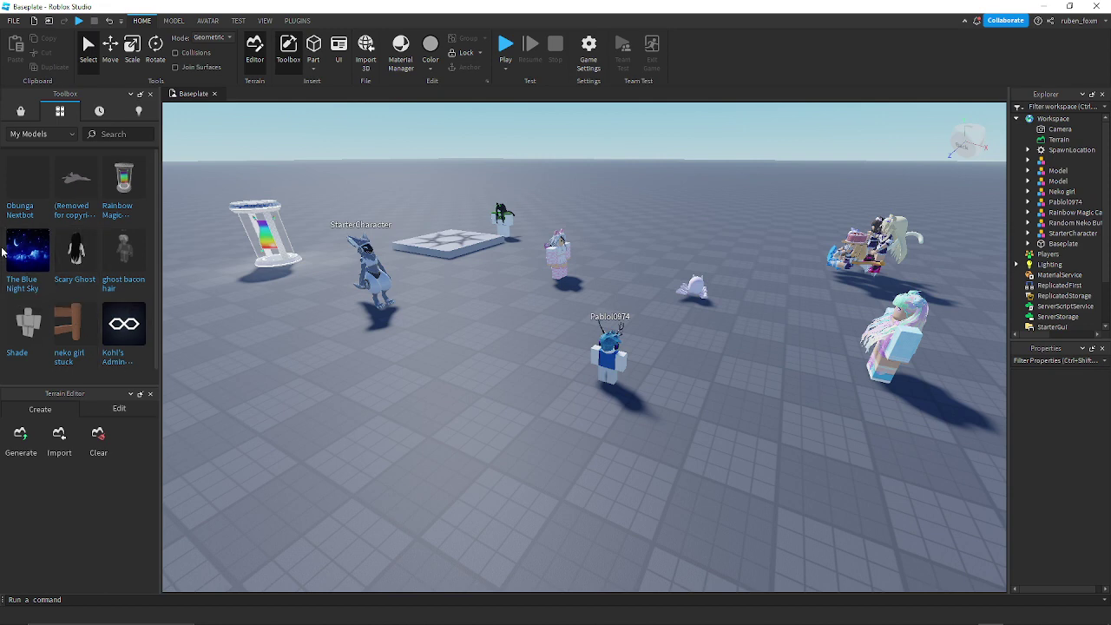
- Add The Blue Night Sky from the saved models as the scene's sky and deselect it
drag(54, 288, 322, 276)
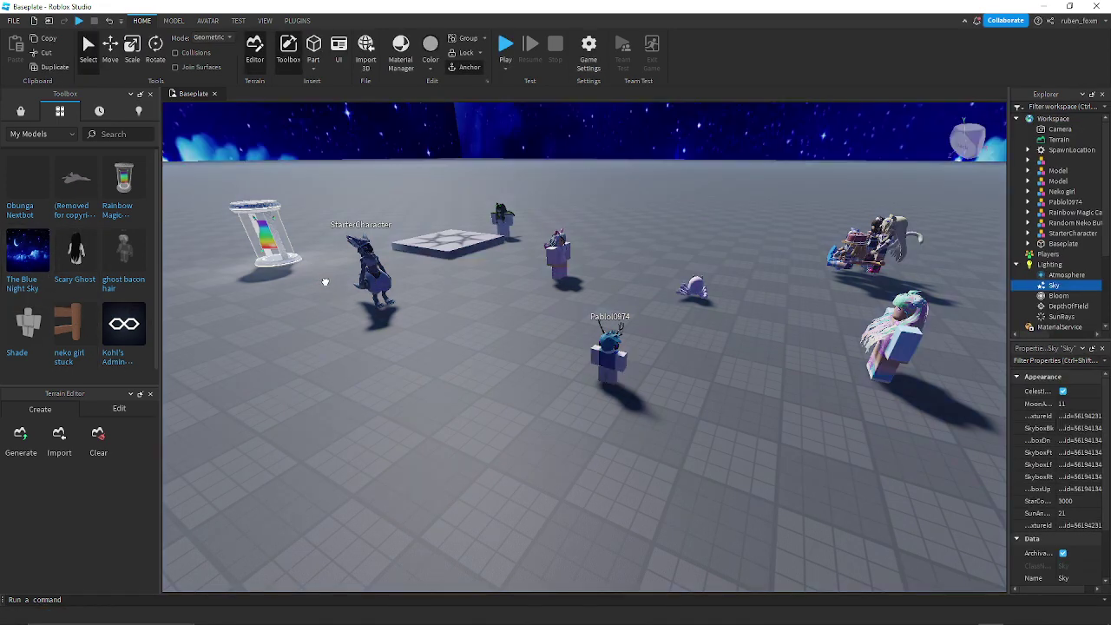
right_drag(438, 377, 439, 382)
click(440, 379)
- Examine the placed characters, then look through the saved models and the recently used models for further additions
key(s)
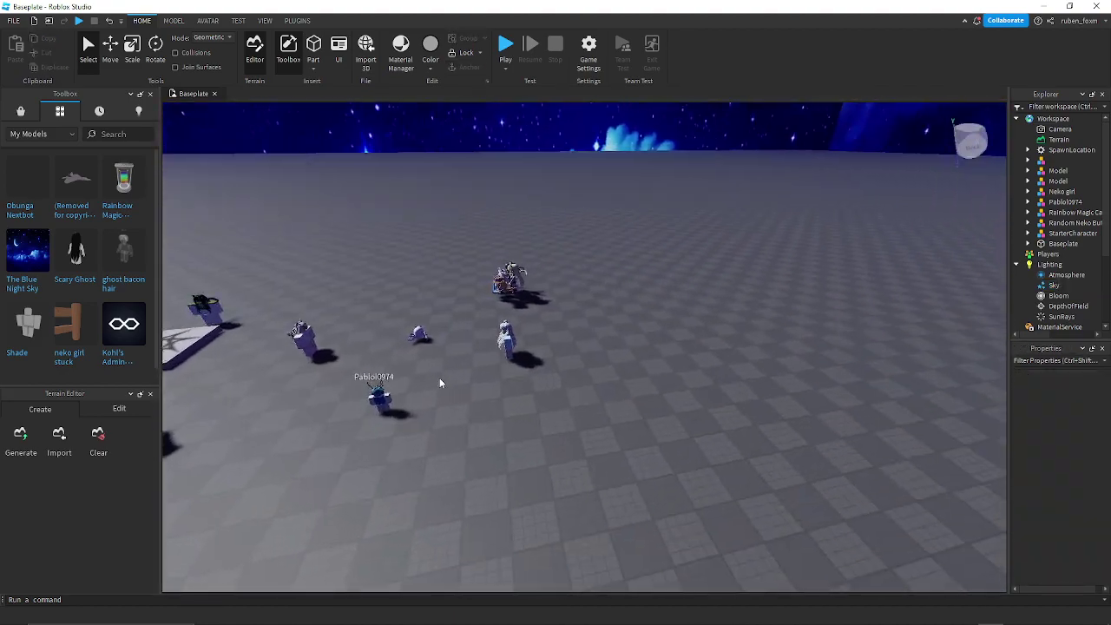
key(a)
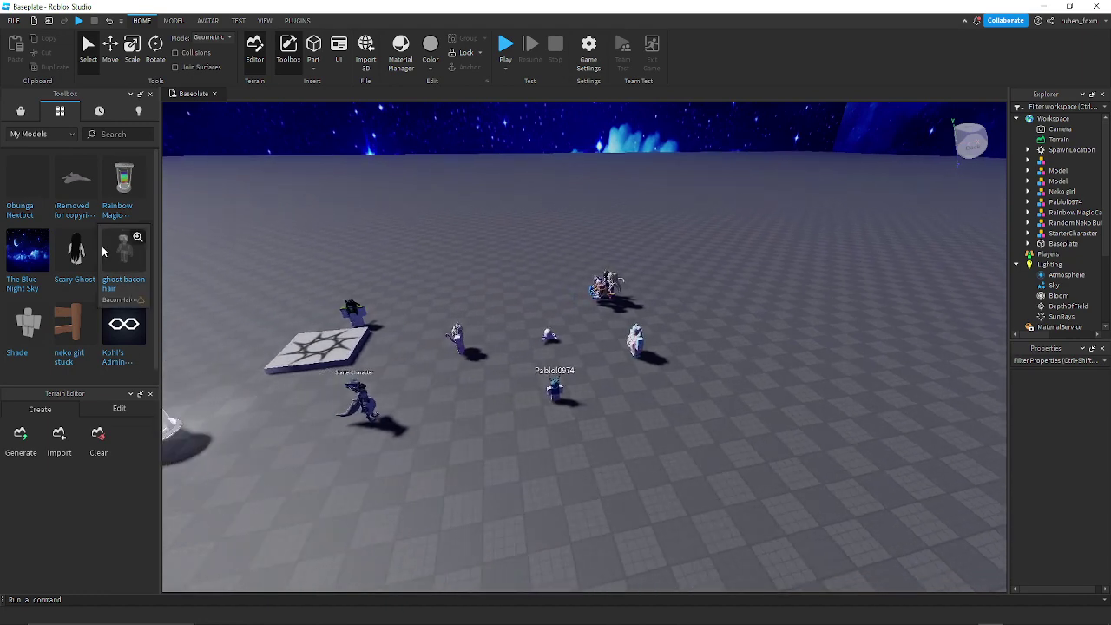
scroll(102, 252, down, 1)
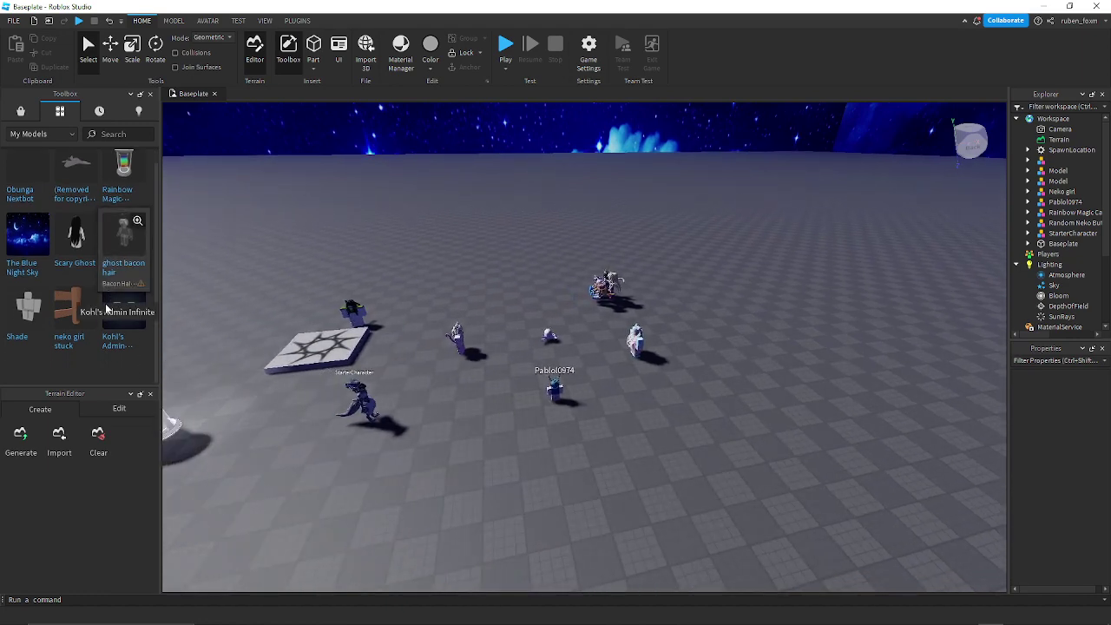
scroll(106, 306, up, 1)
click(99, 111)
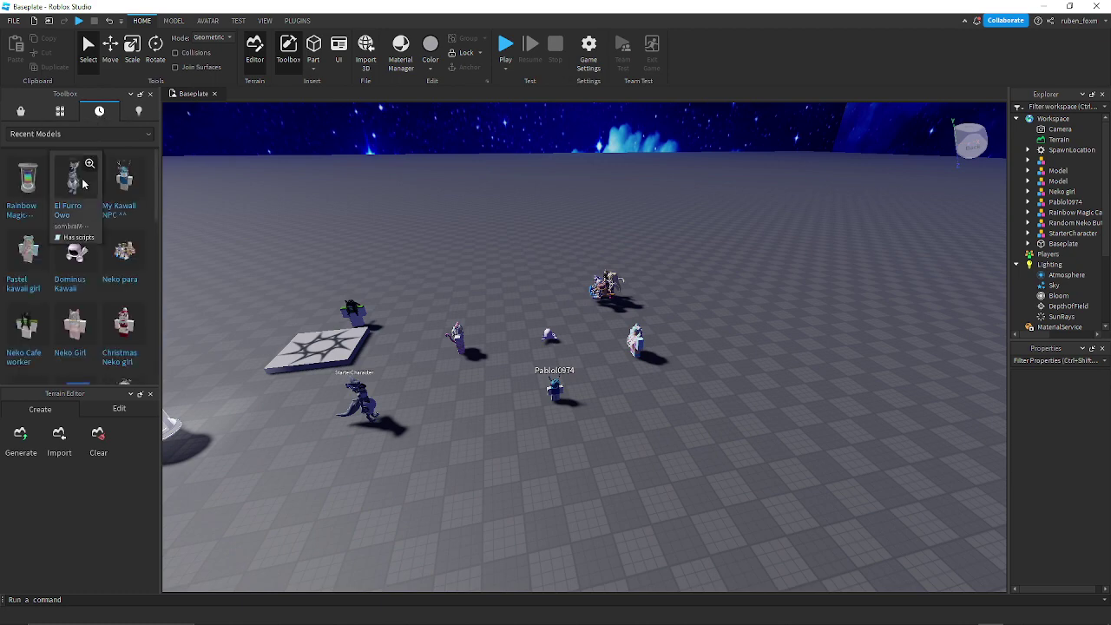
scroll(84, 180, down, 5)
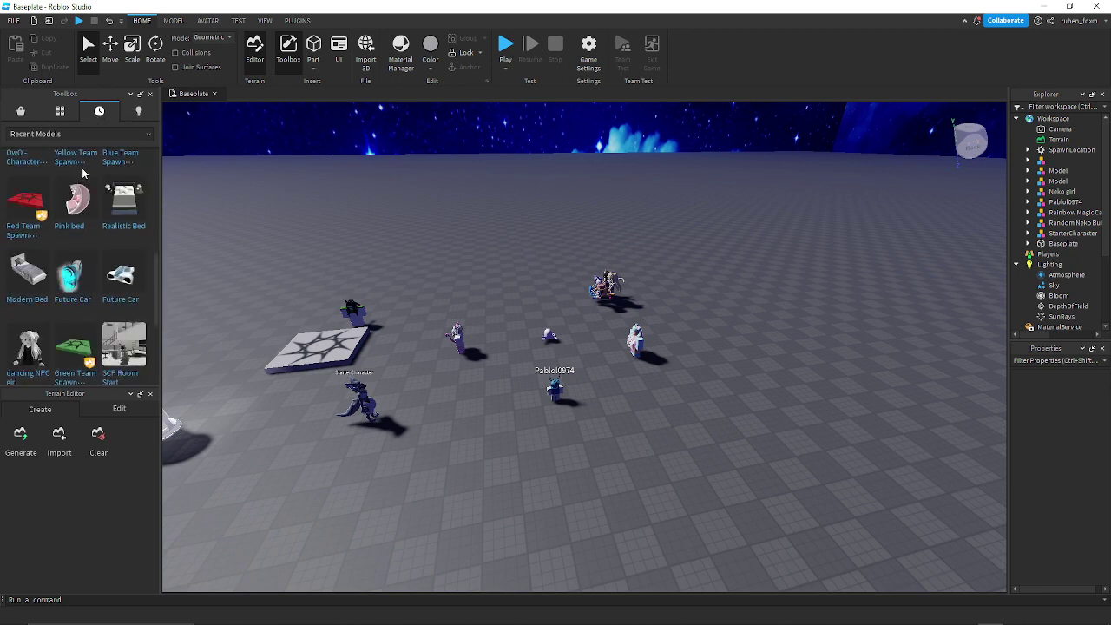
scroll(82, 173, down, 5)
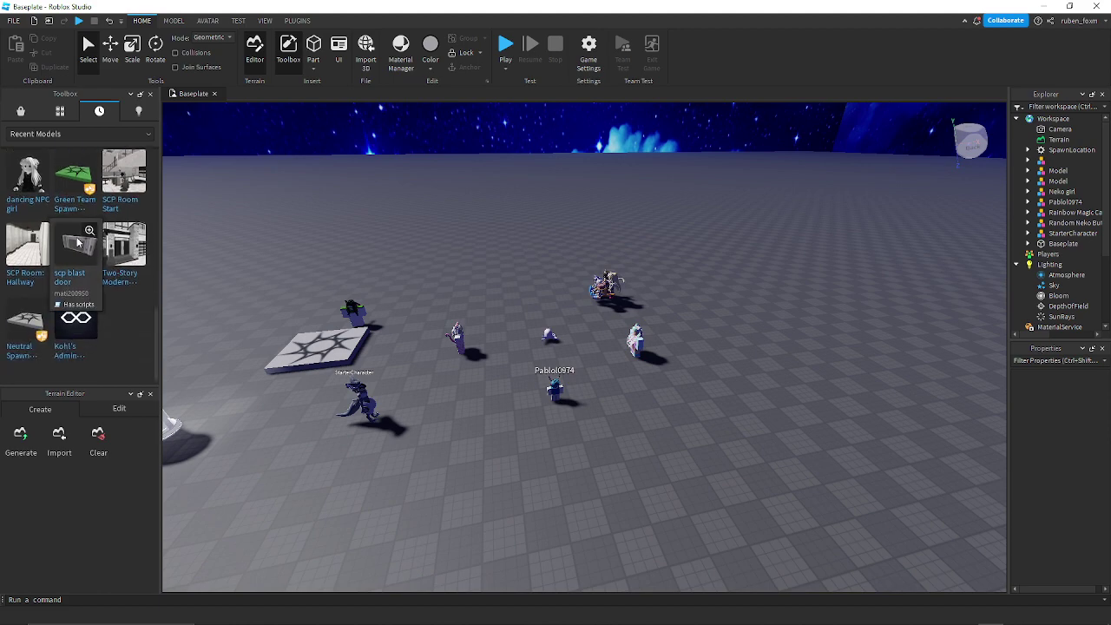
scroll(78, 252, up, 10)
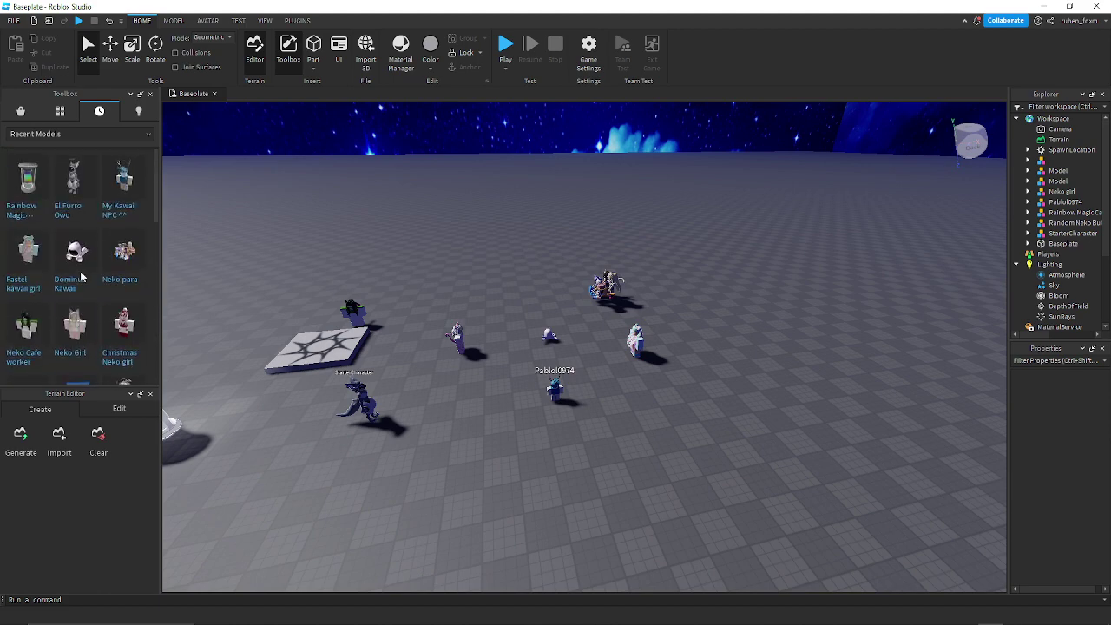
- Search the Toolbox marketplace models for "home"
click(21, 116)
click(101, 135)
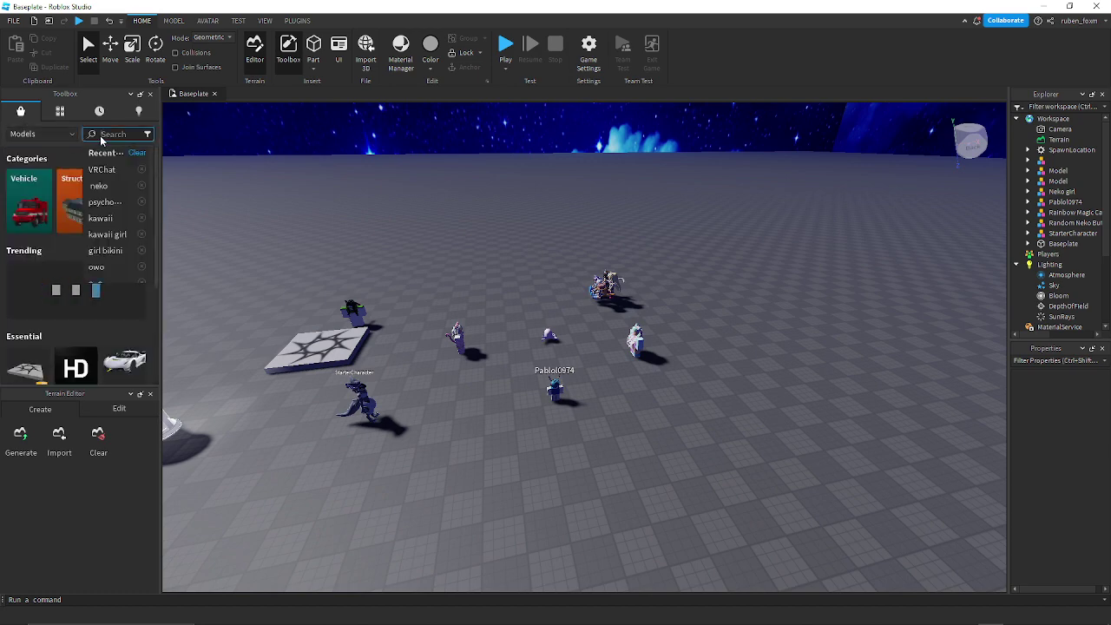
text(home)
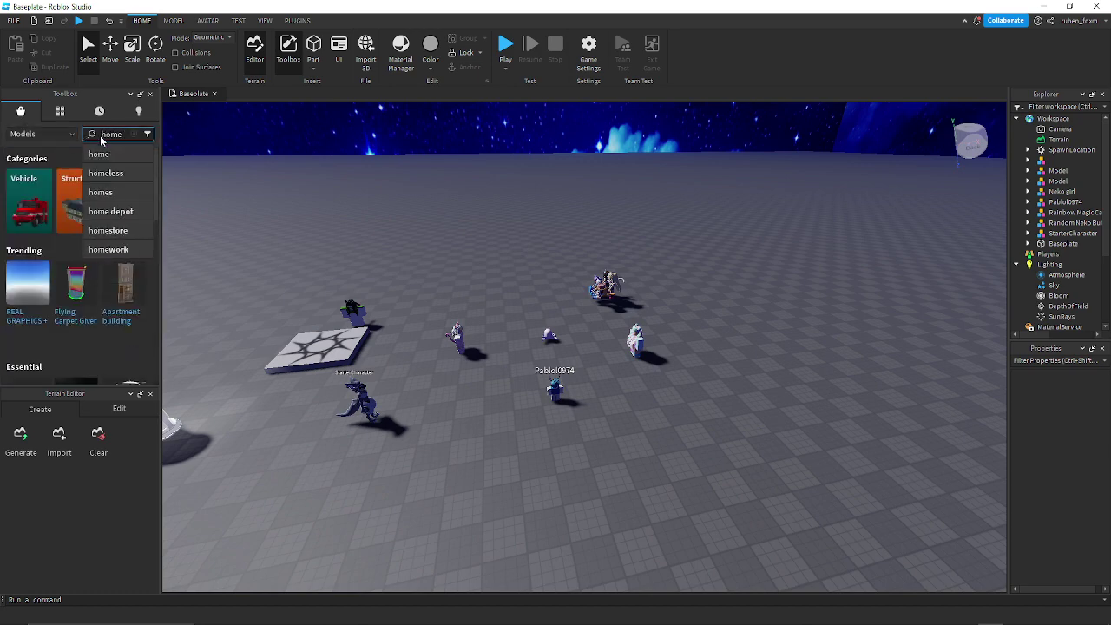
key(Return)
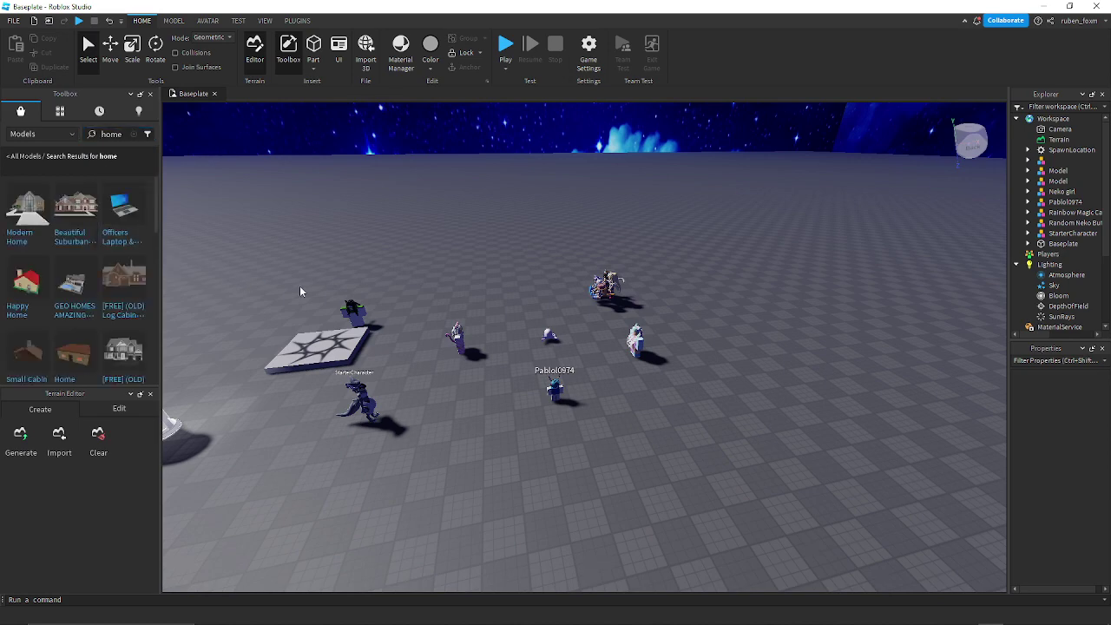
- Insert the Beautiful Suburban home model on the empty baseplate area beside the characters and deselect it
key(d)
right_drag(306, 286, 305, 284)
key(d)
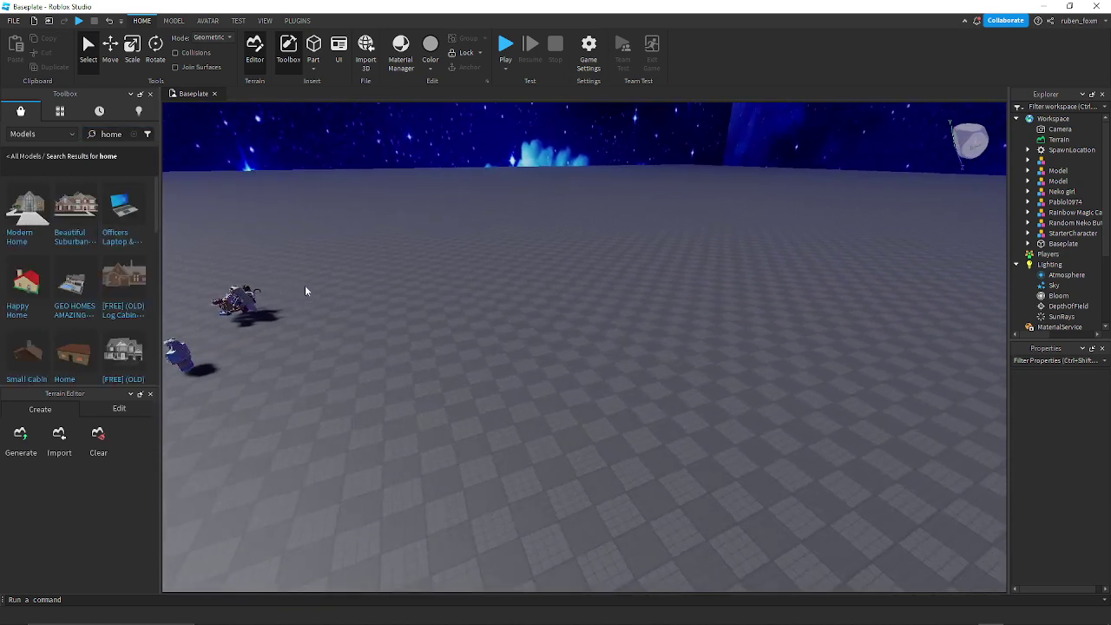
click(74, 220)
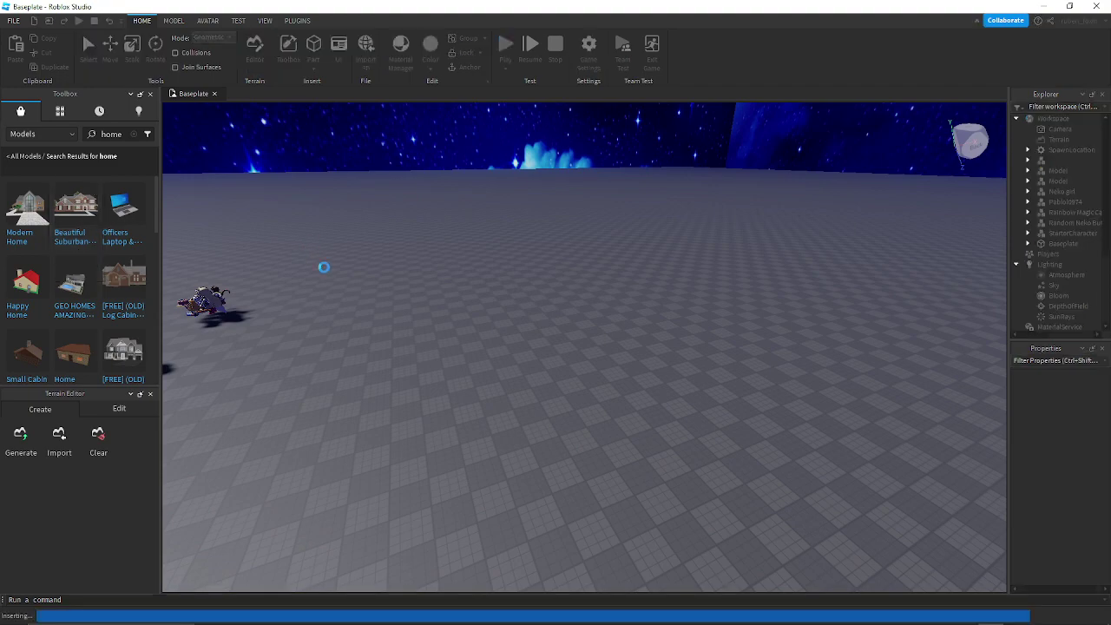
drag(338, 294, 477, 255)
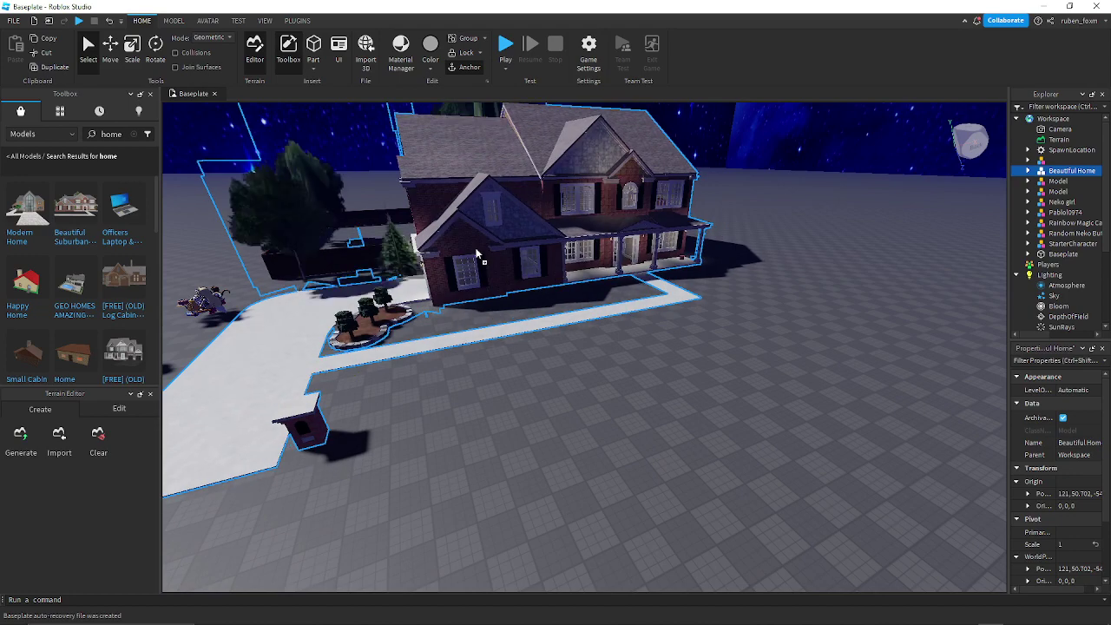
click(508, 358)
- Inspect the inserted house, its driveway and the nearby characters from several viewpoints
right_drag(508, 357, 511, 358)
key(s)
key(w)
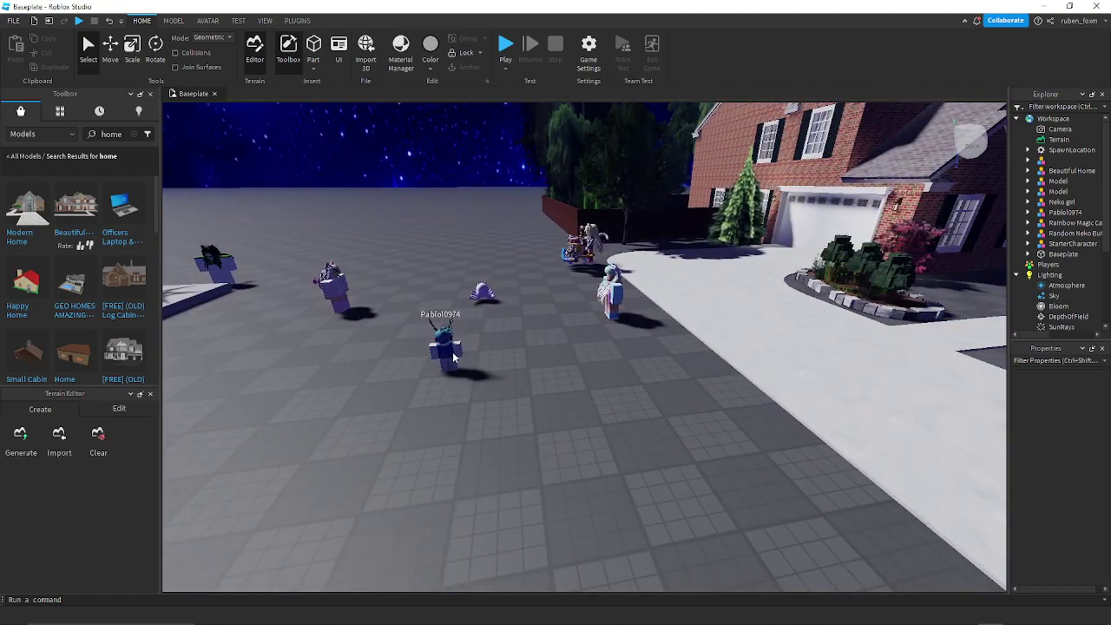
key(d)
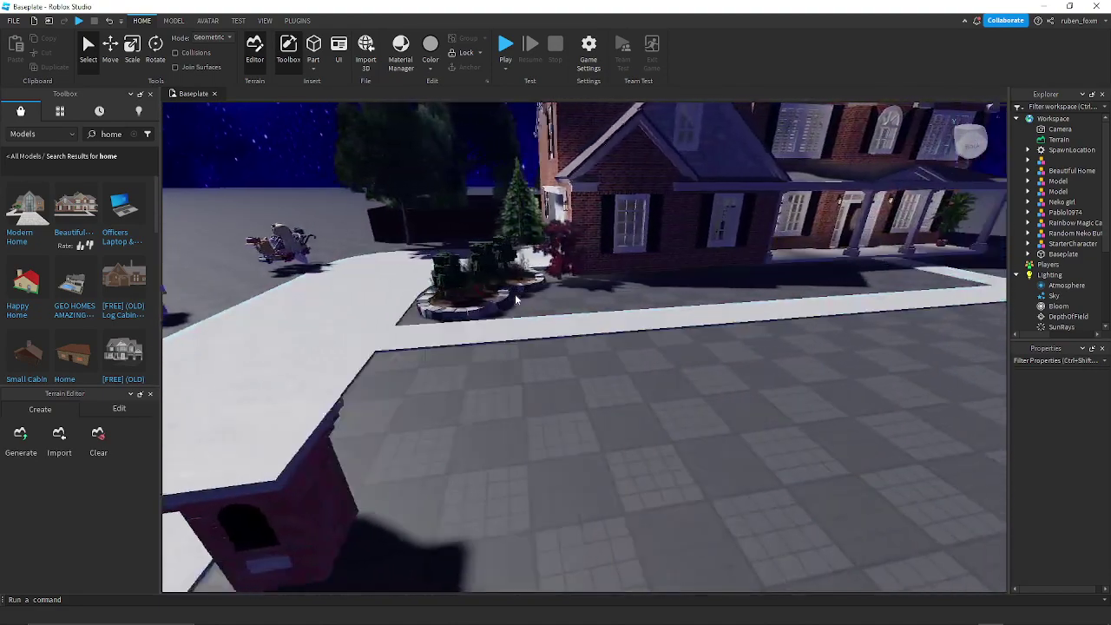
key(a)
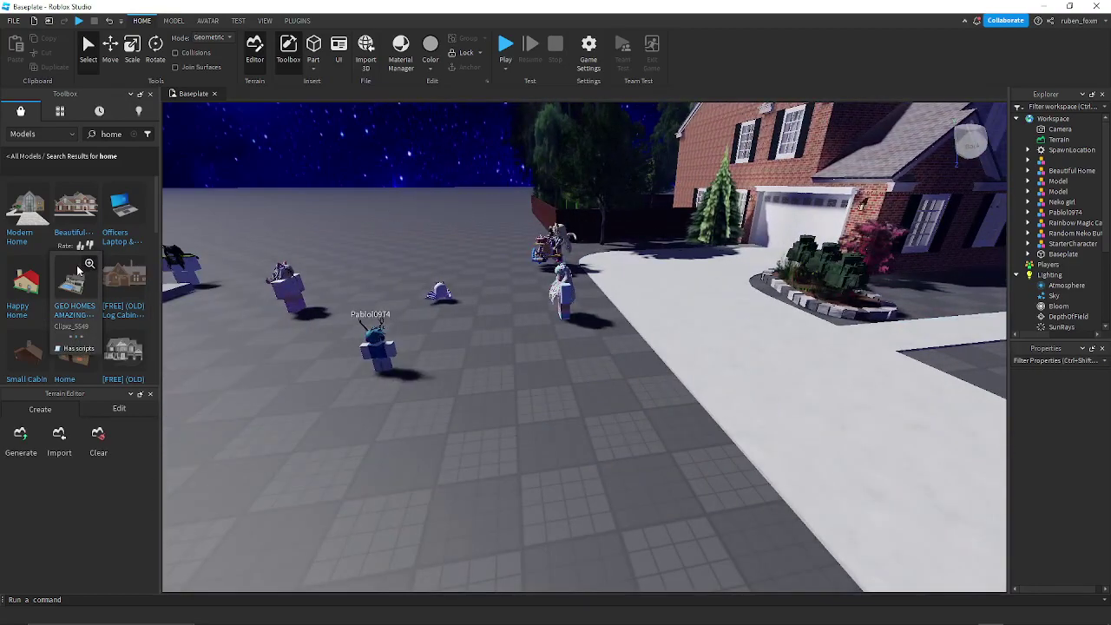
key(d)
right_drag(315, 313, 315, 312)
key(w)
key(w)
key(w)
key(w)
key(s)
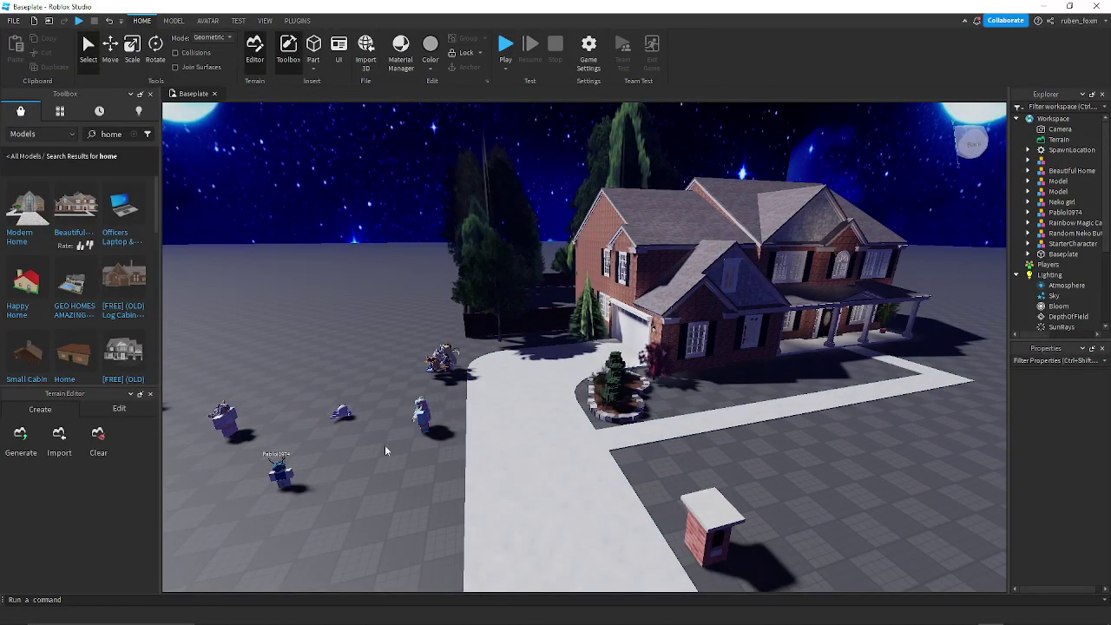
- Move the pastel kawaii girl from beside the driveway into the fenced yard next to the brick house
click(424, 418)
right_drag(425, 419, 424, 420)
key(w)
drag(340, 320, 452, 458)
key(s)
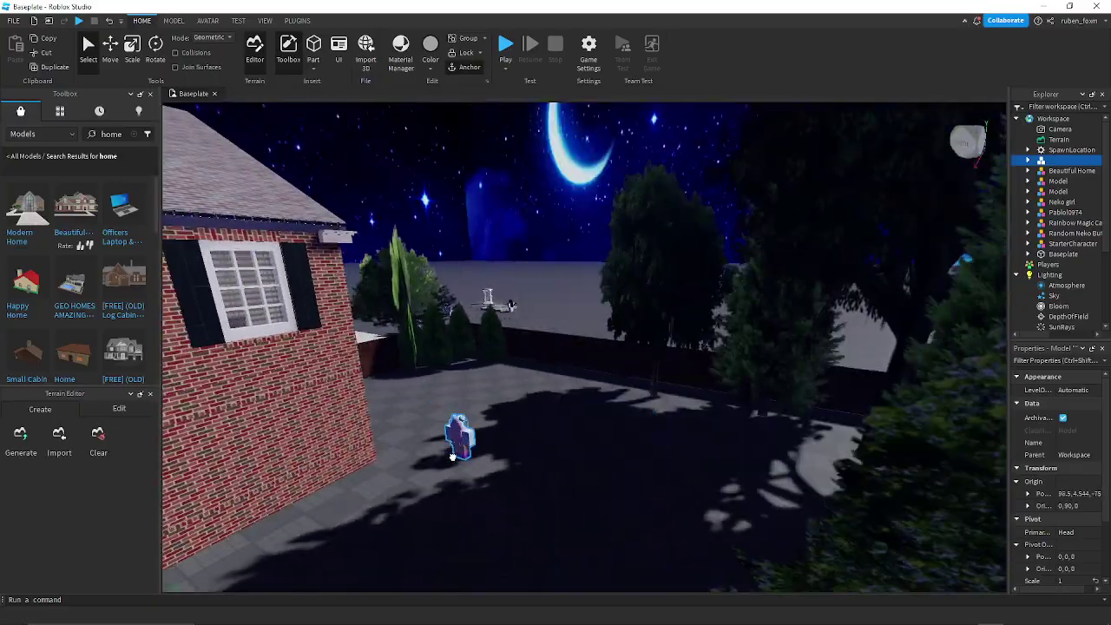
- Reposition the Rainbow Magic Carpet giver and the Neko para group beside the house's outer fence
key(w)
right_drag(513, 380, 513, 383)
key(d)
drag(717, 452, 398, 325)
drag(482, 321, 347, 342)
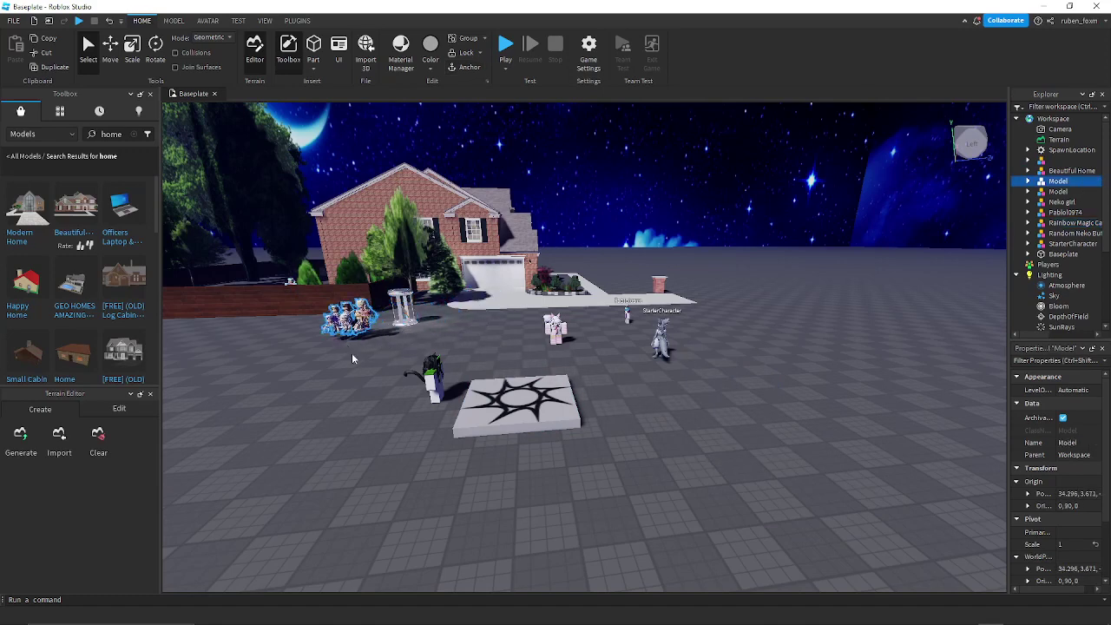
- Move the black-haired neko in the green top from beside the spawn location into the house
drag(428, 390, 451, 341)
right_drag(451, 341, 452, 343)
drag(451, 341, 451, 344)
right_drag(452, 343, 451, 343)
key(w)
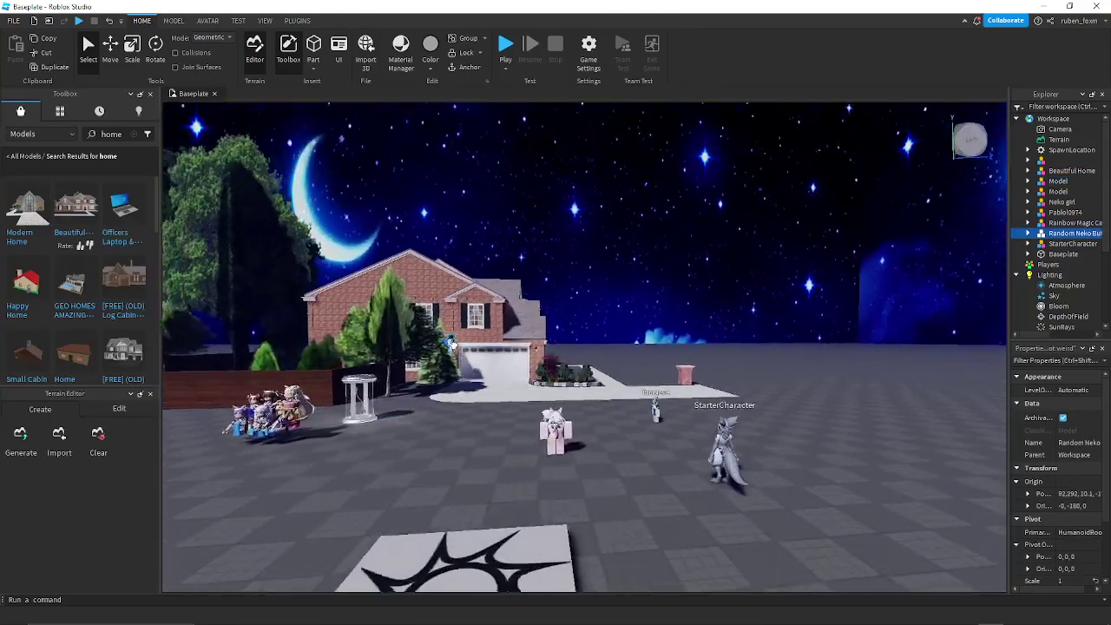
drag(451, 344, 451, 344)
key(w)
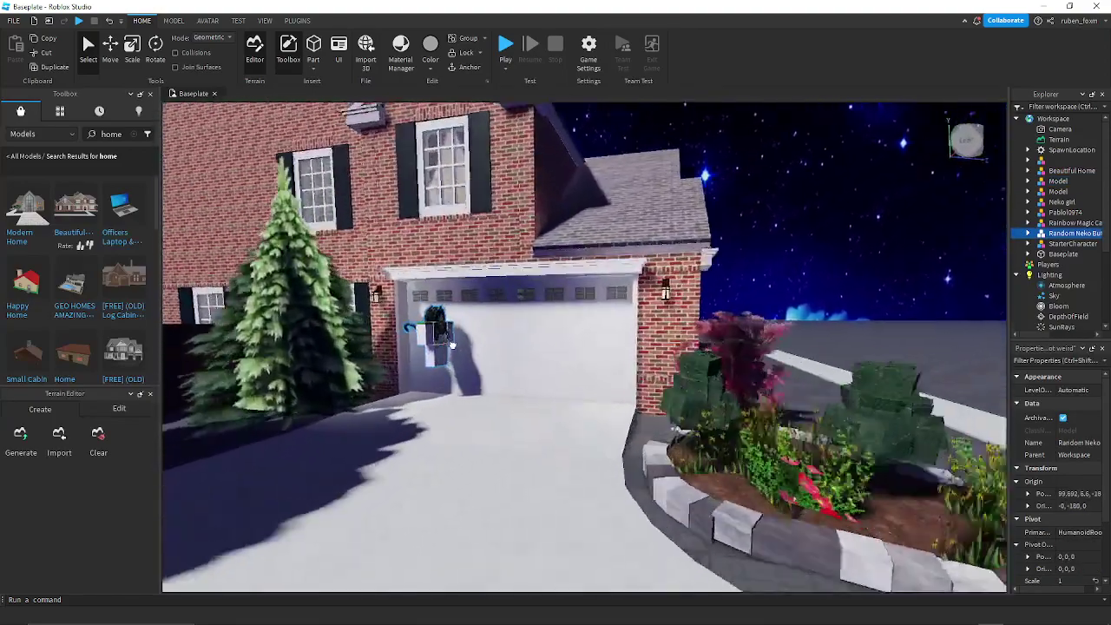
key(f)
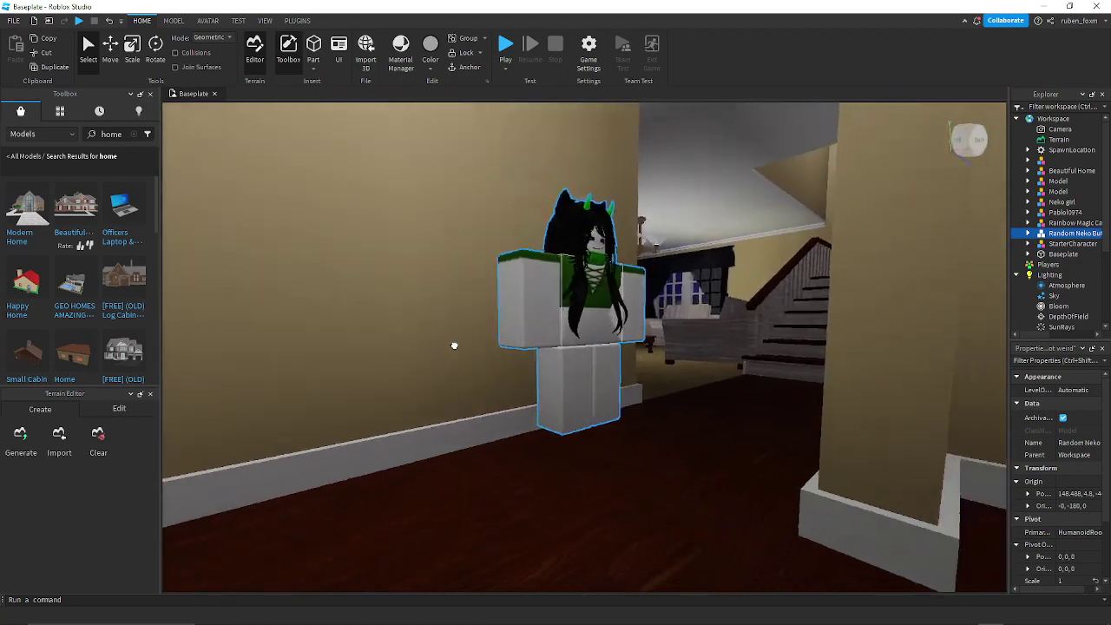
- Place the black-haired neko in a ground-floor room of the house and rotate it to a 0, -90, 0 orientation
key(w)
drag(454, 346, 453, 345)
right_drag(454, 346, 454, 346)
drag(453, 345, 454, 346)
right_drag(453, 346, 453, 346)
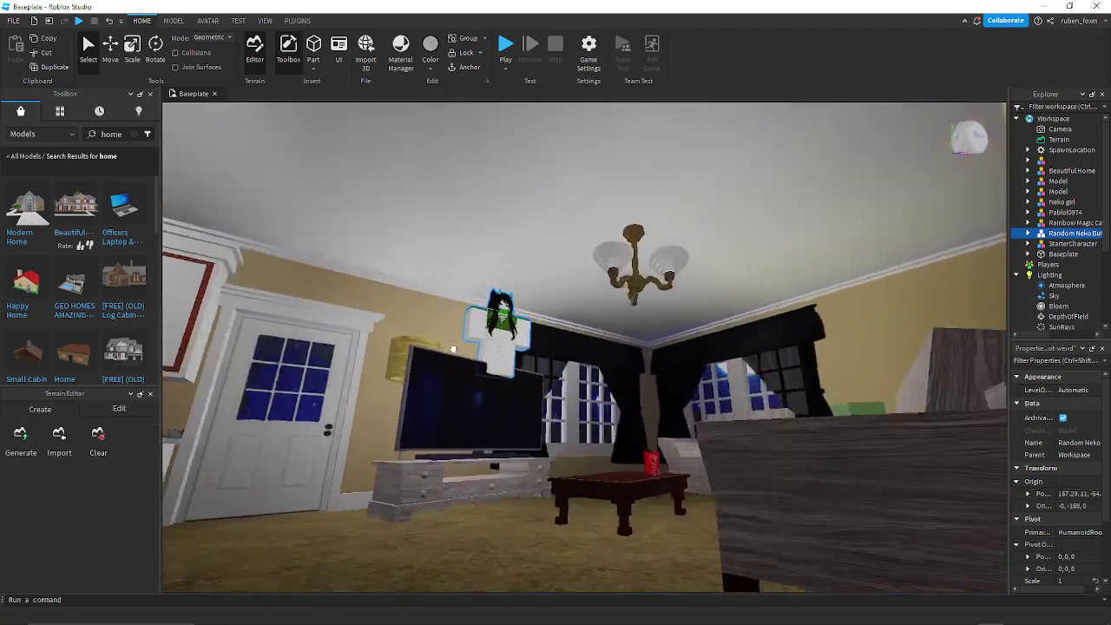
drag(453, 346, 453, 346)
right_drag(453, 346, 453, 346)
key(s)
drag(453, 346, 318, 301)
key(r)
- Move the Neko girl in pink striped clothes from the baseplate up to the front of the house
key(w)
right_drag(318, 296, 335, 279)
key(w)
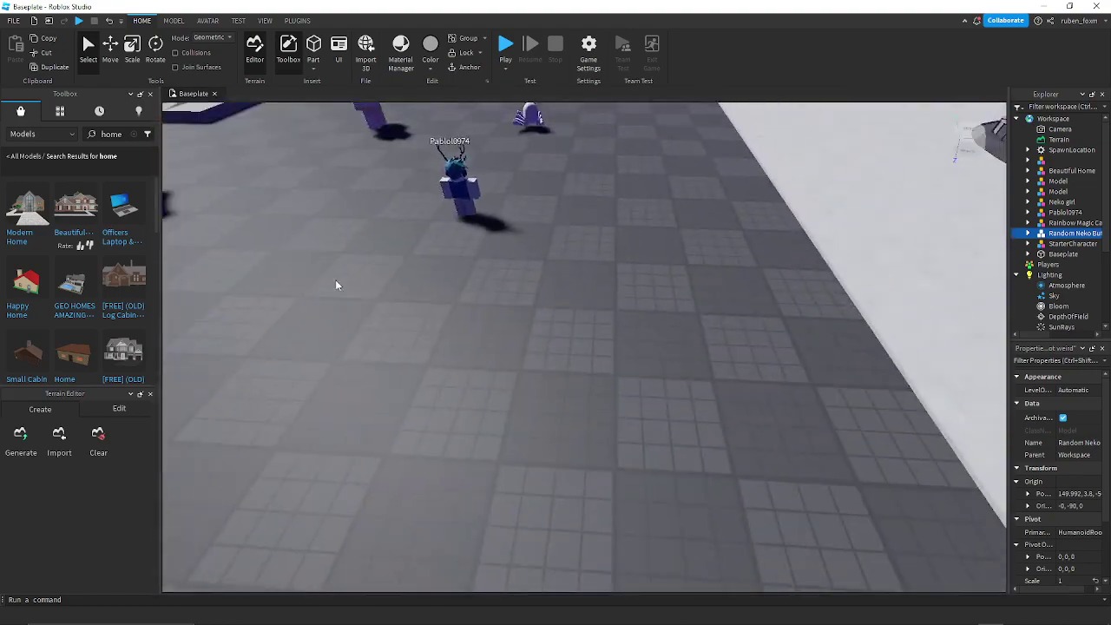
click(446, 199)
right_drag(493, 298, 493, 299)
click(492, 299)
click(493, 299)
key(f)
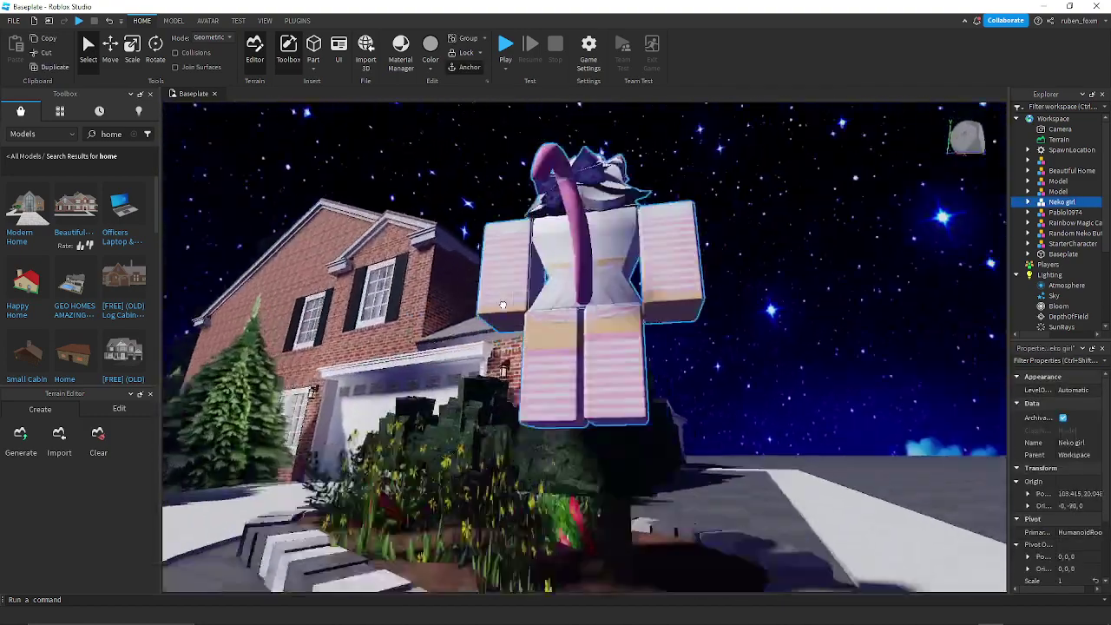
key(w)
drag(502, 305, 501, 305)
right_drag(501, 306, 501, 306)
- Place the Neko girl on the house's upper floor and rotate it to a 0, 180, 0 orientation
drag(501, 305, 502, 305)
right_drag(501, 306, 502, 305)
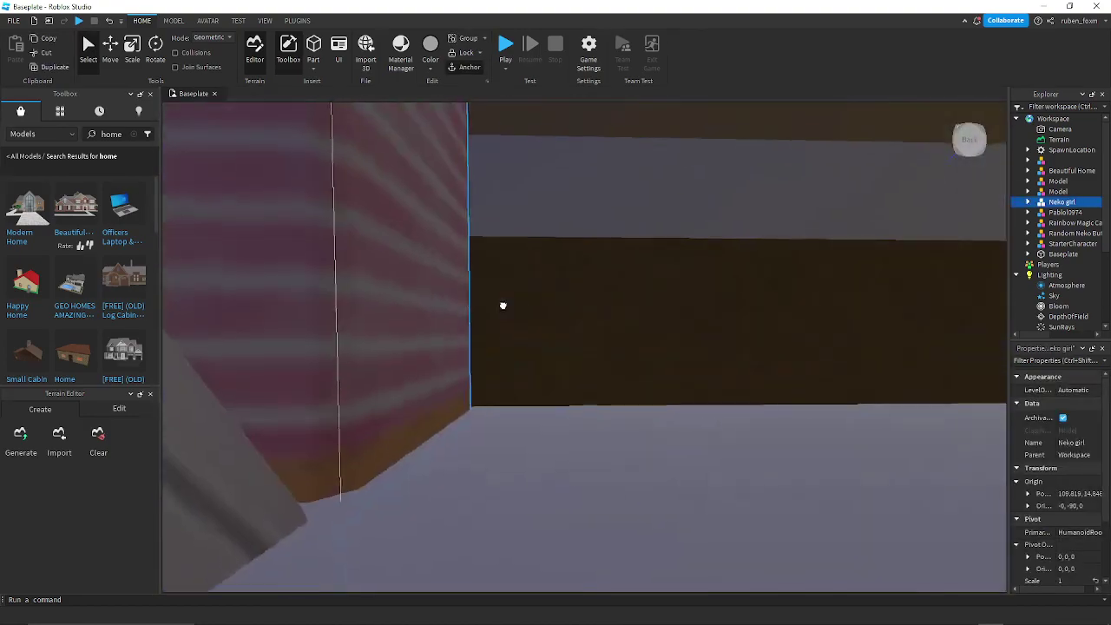
drag(502, 306, 500, 307)
right_drag(502, 306, 500, 307)
drag(500, 306, 501, 306)
right_drag(502, 305, 501, 305)
drag(501, 306, 501, 305)
right_drag(501, 305, 500, 306)
key(r)
drag(501, 306, 503, 304)
key(r)
key(r)
- Pick up the StarterCharacter furry model from near the spawn location and move it toward the house
key(d)
right_drag(503, 309, 504, 310)
key(w)
key(a)
key(s)
key(w)
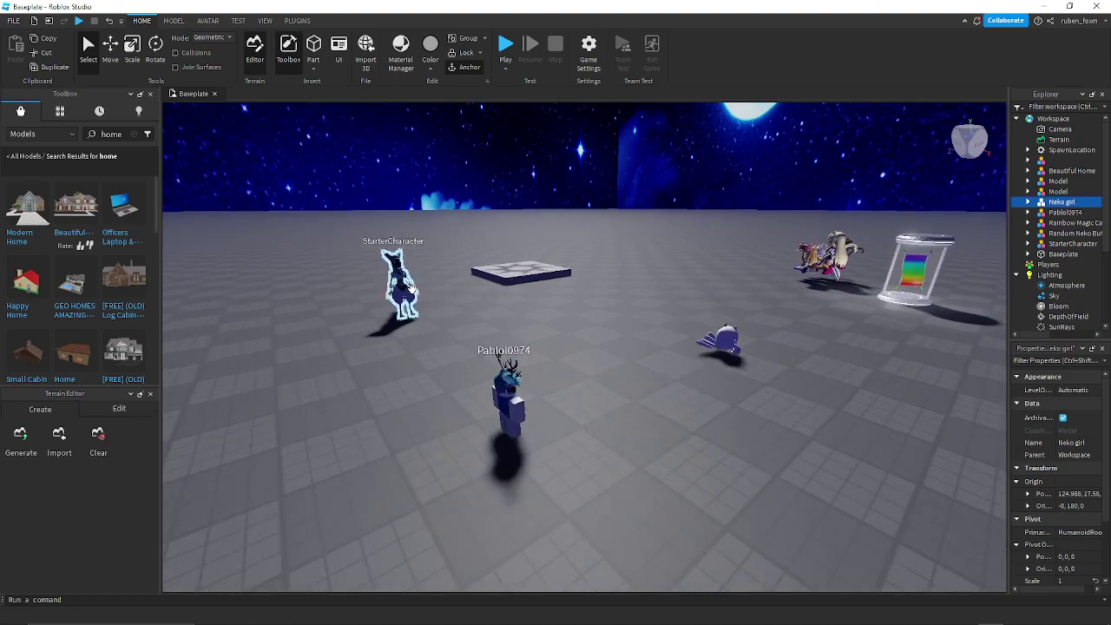
click(412, 289)
right_drag(412, 290, 413, 288)
key(s)
key(d)
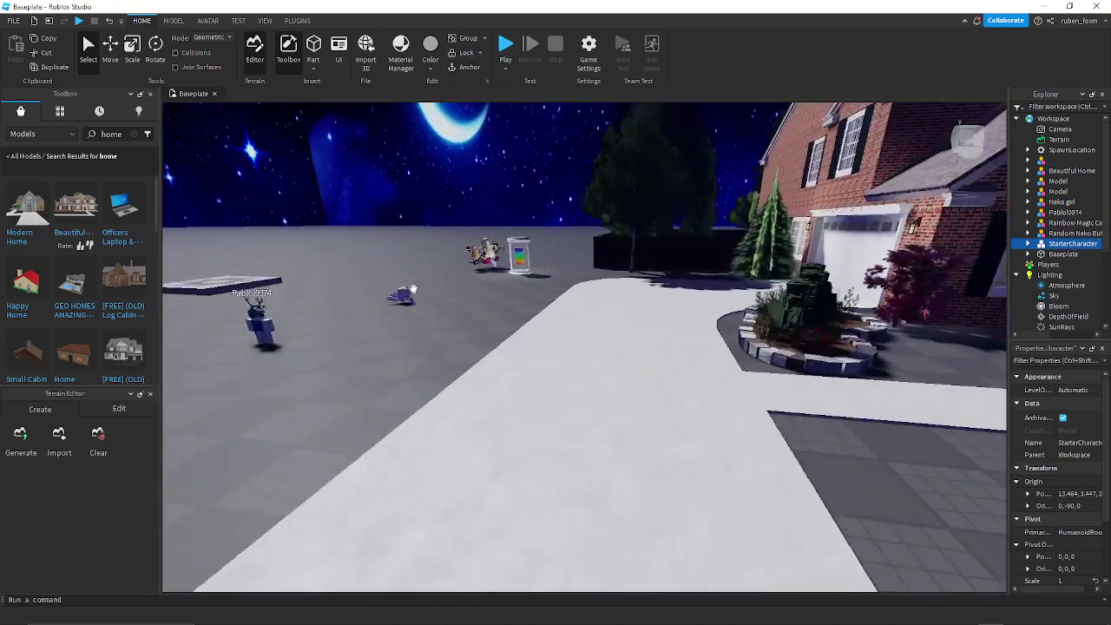
key(a)
drag(239, 298, 445, 385)
right_drag(446, 384, 445, 385)
- Move the StarterCharacter furry model from outside into a ground-floor room of the brick house
key(w)
drag(445, 385, 446, 383)
right_drag(446, 383, 445, 383)
drag(445, 384, 445, 384)
right_drag(445, 383, 446, 384)
drag(446, 384, 447, 384)
drag(446, 383, 446, 383)
right_drag(446, 383, 447, 384)
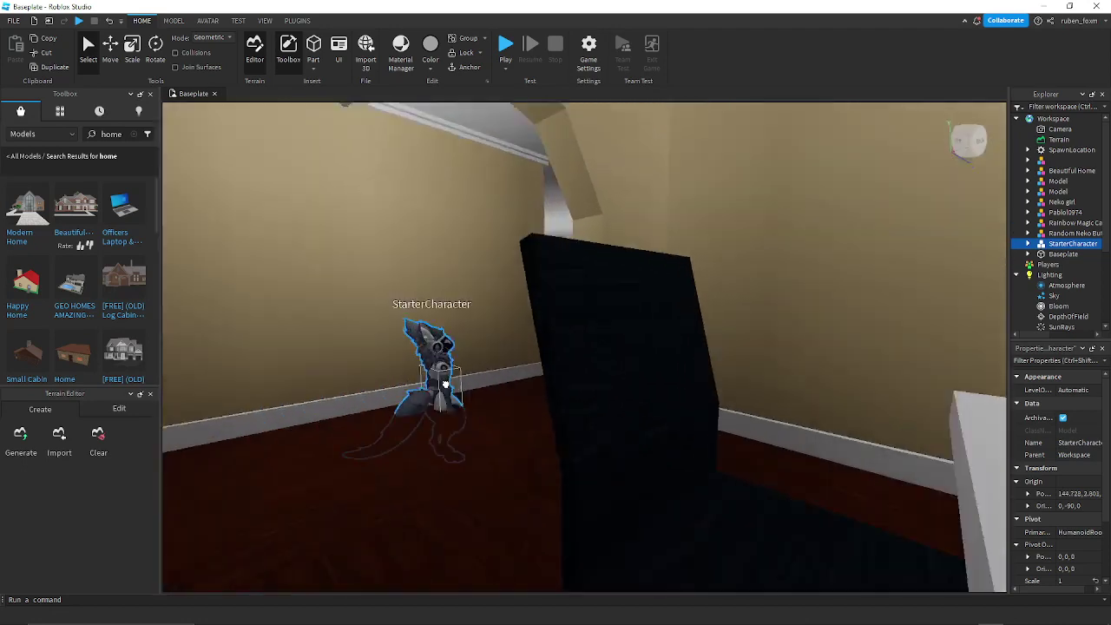
- Place the StarterCharacter at the living room's hallway opening near the staircase and rotate it to a 0, 180, 0 orientation
drag(446, 384, 446, 384)
right_drag(446, 384, 446, 384)
drag(447, 383, 446, 384)
right_drag(446, 384, 446, 383)
drag(446, 384, 413, 374)
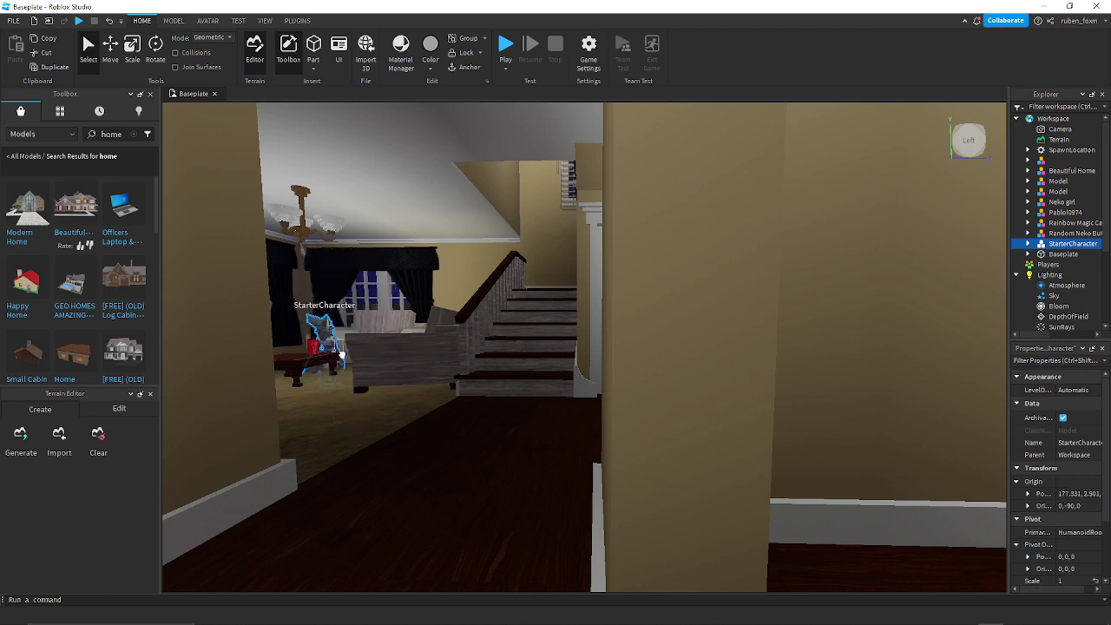
drag(354, 399, 373, 446)
key(ctrl+r)
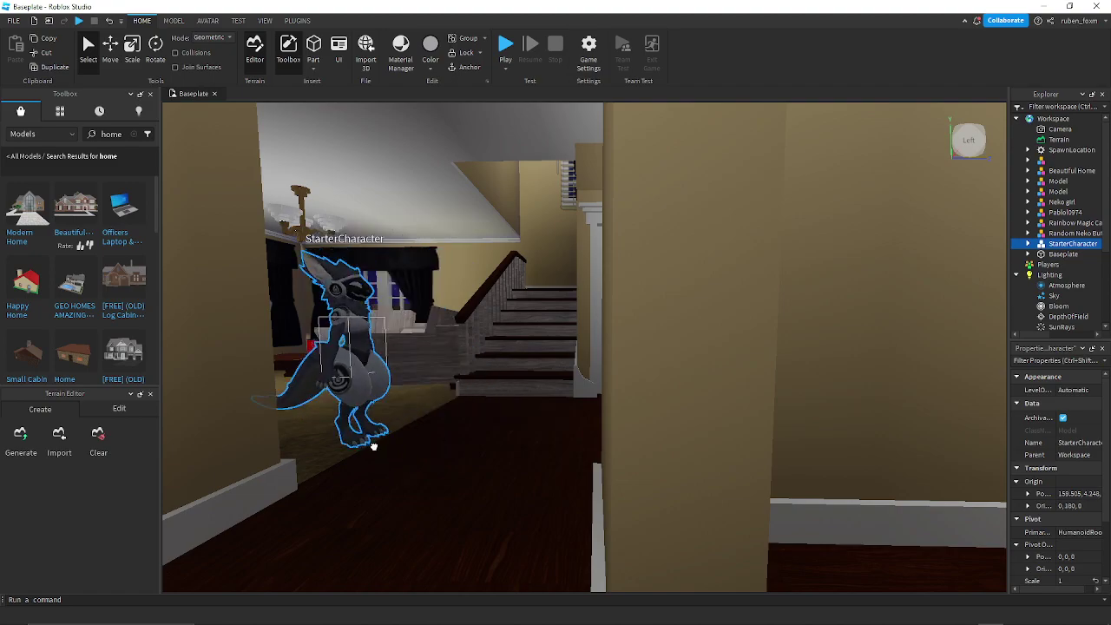
- Move the small white character model lying on the pavement to the walkway beside the brick house's front garden
key(w)
right_drag(373, 446, 384, 429)
key(w)
key(w)
click(385, 428)
drag(385, 429, 385, 415)
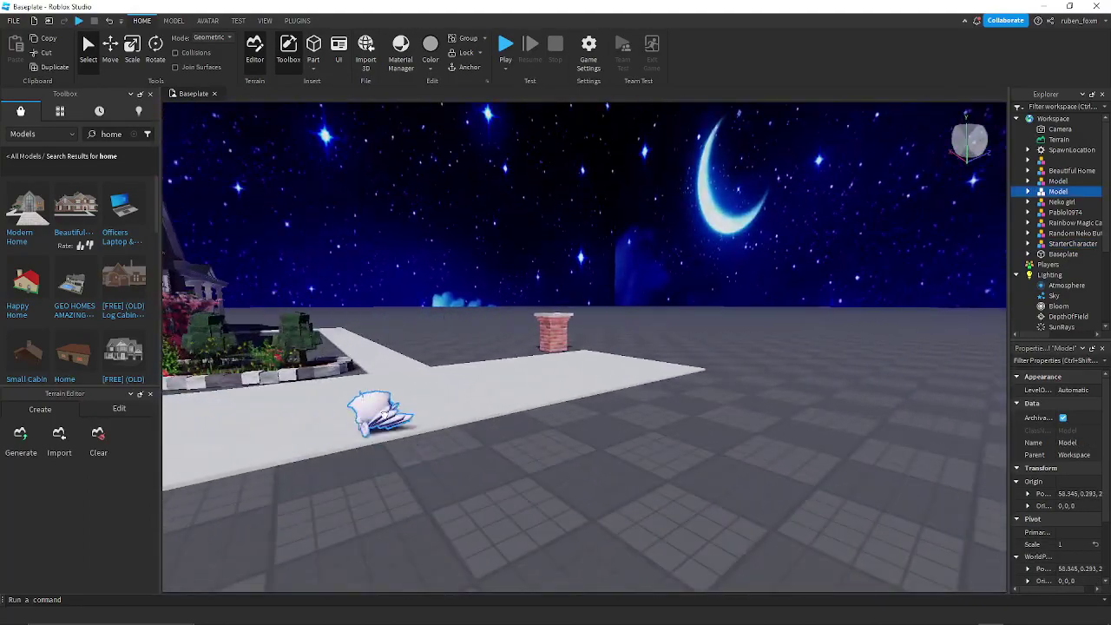
drag(368, 351, 370, 353)
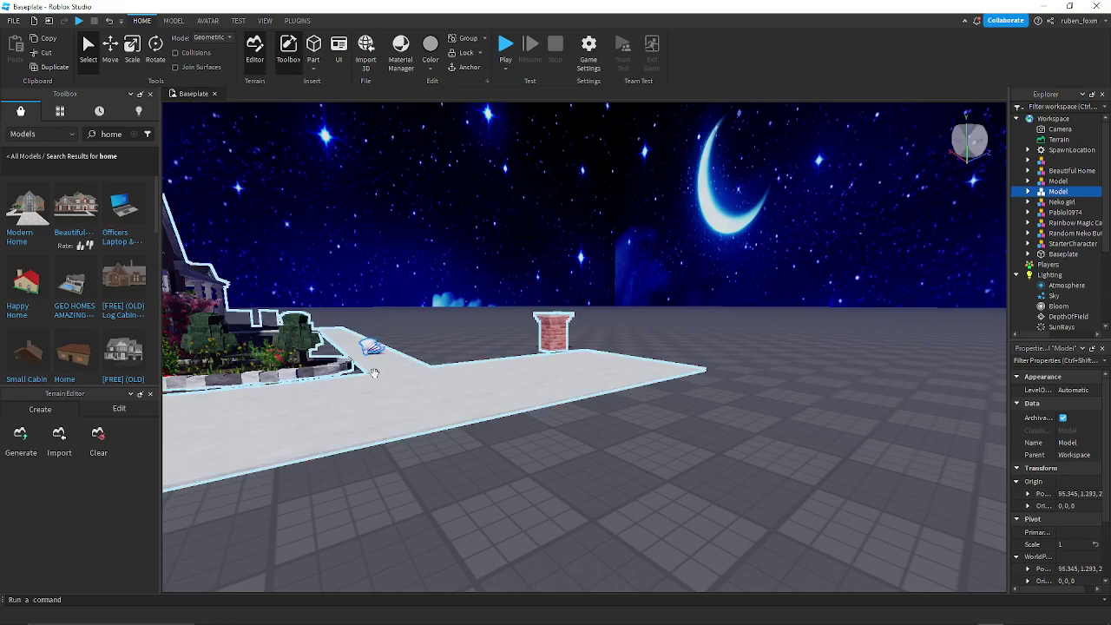
- Move the grouped character models to the paved side of the brick house and rotate them to a 0, 180, 0 orientation
right_drag(374, 384, 380, 364)
key(w)
click(378, 362)
key(w)
key(w)
key(s)
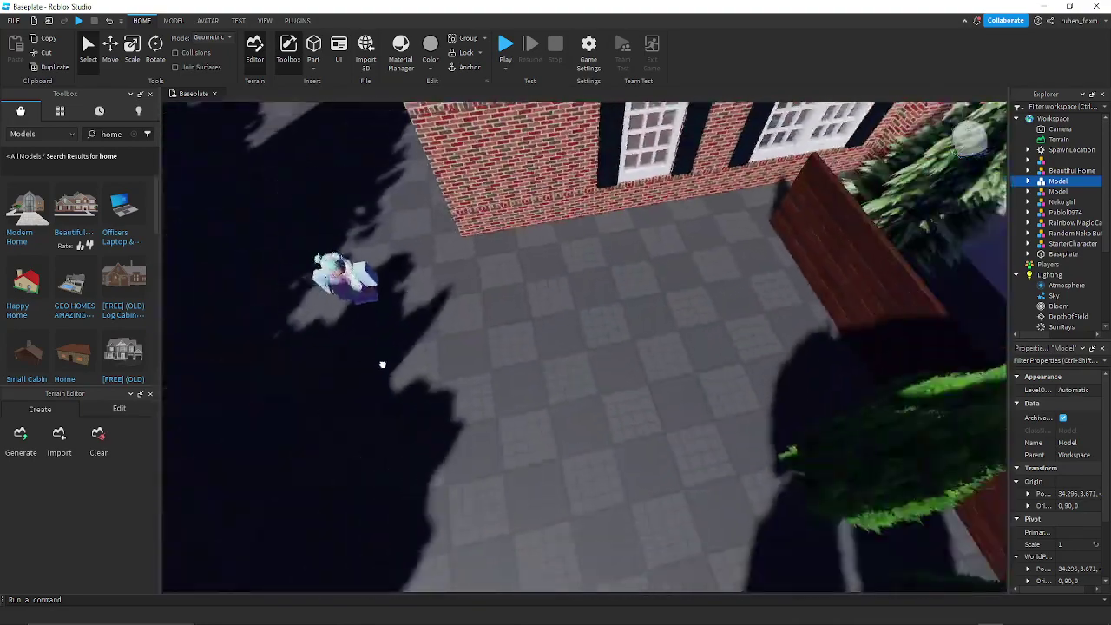
drag(382, 364, 529, 321)
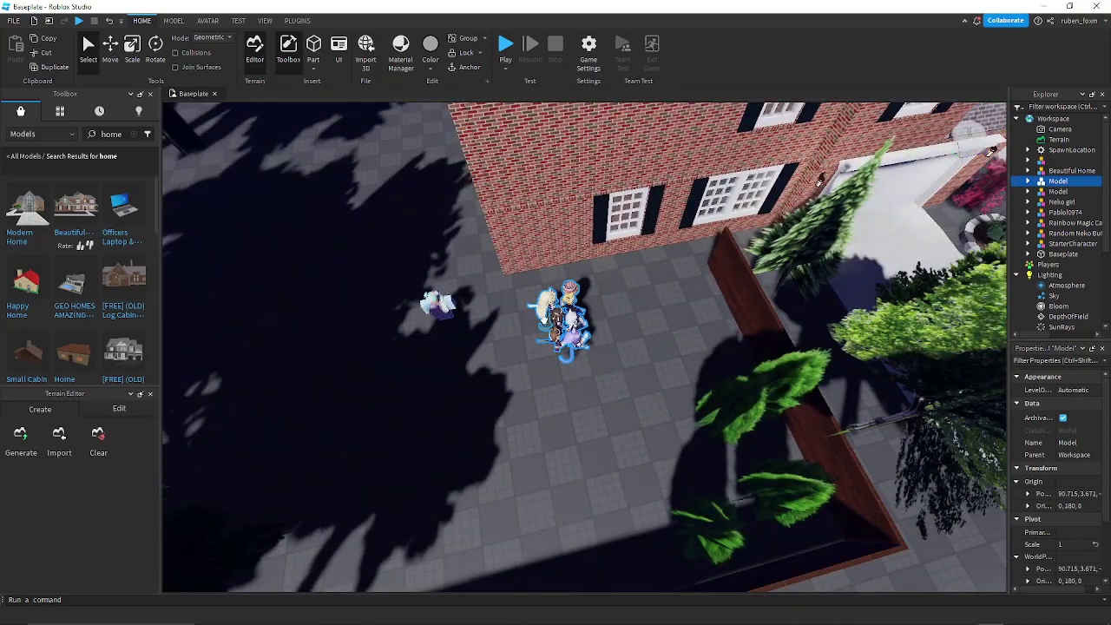
- Place the grouped characters on the ground near the large trees in the fenced backyard
drag(374, 319, 318, 304)
right_drag(318, 304, 318, 304)
drag(317, 303, 318, 311)
right_drag(317, 304, 318, 304)
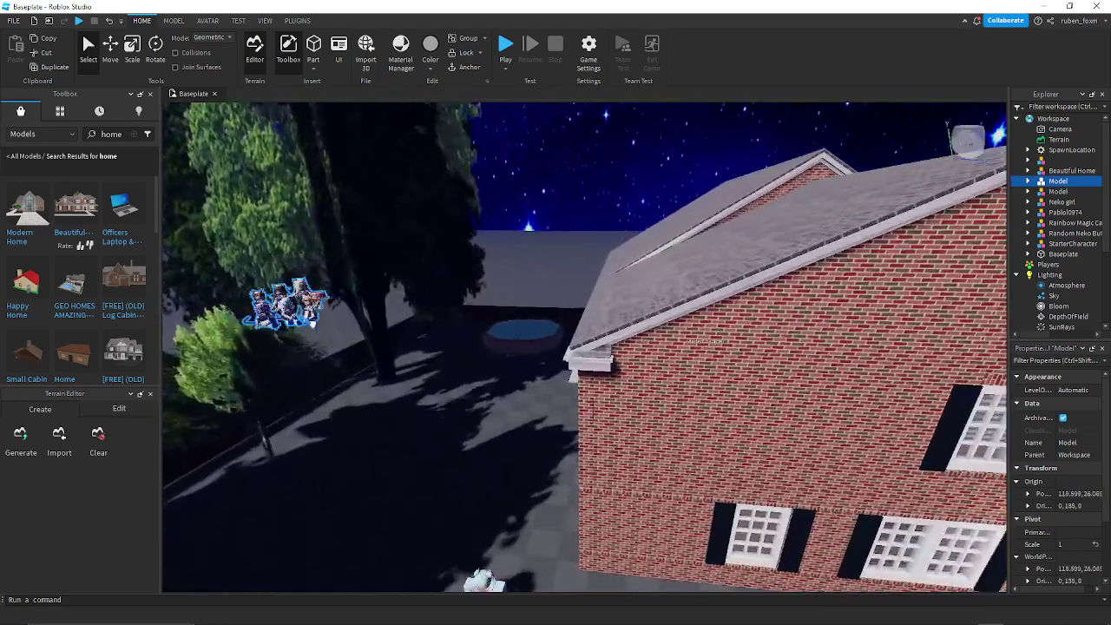
drag(318, 311, 351, 393)
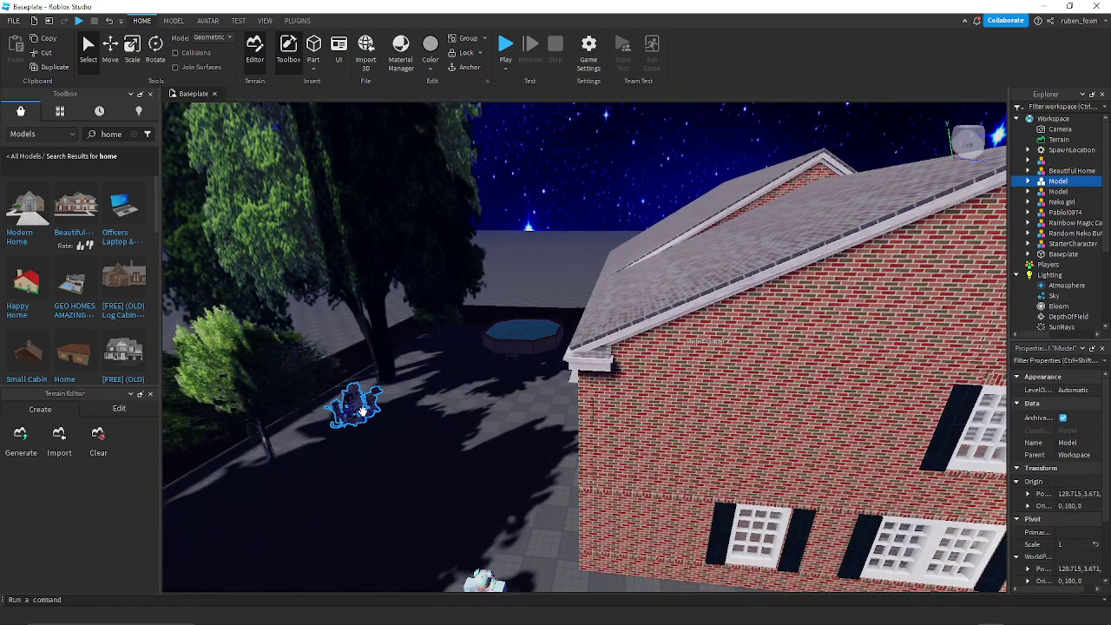
click(404, 434)
right_drag(404, 435, 404, 435)
key(w)
key(w)
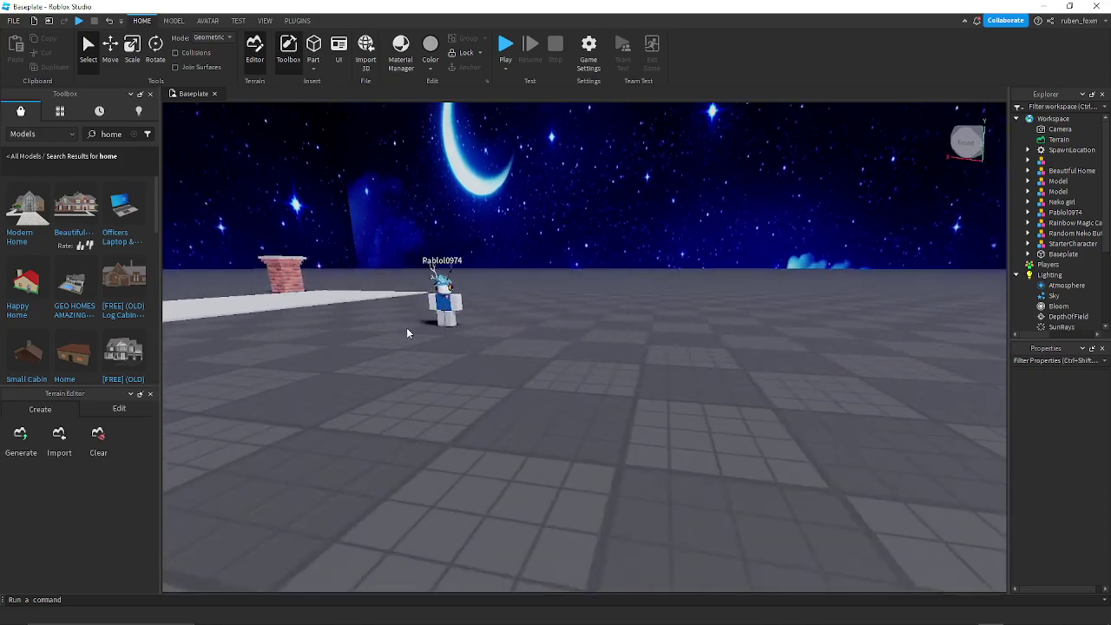
right_click(437, 285)
click(408, 315)
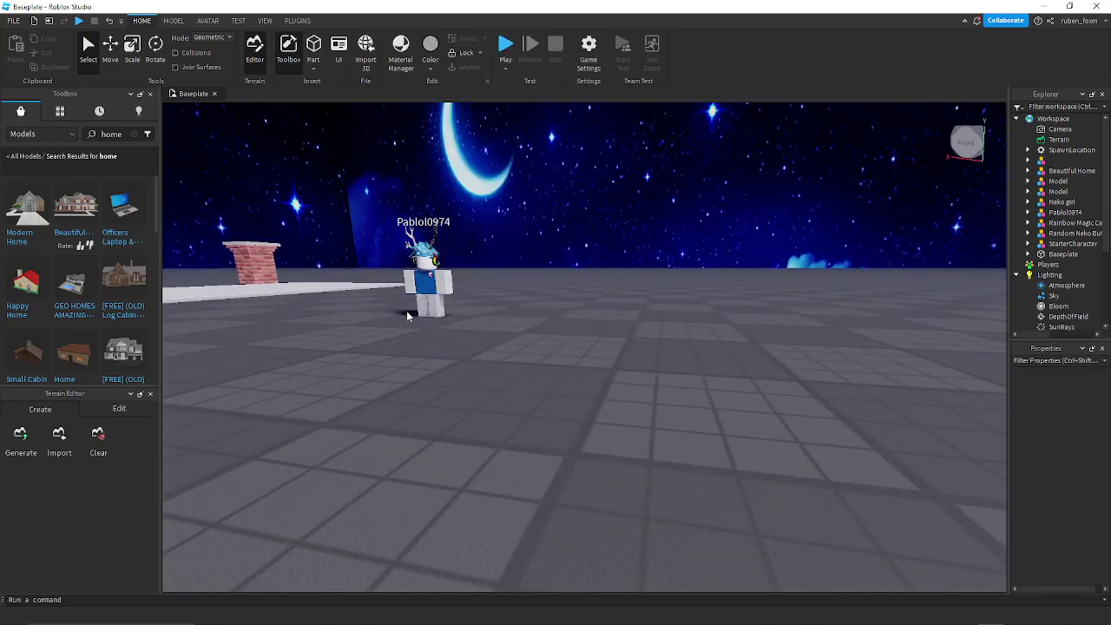
key(w)
right_drag(419, 281, 419, 281)
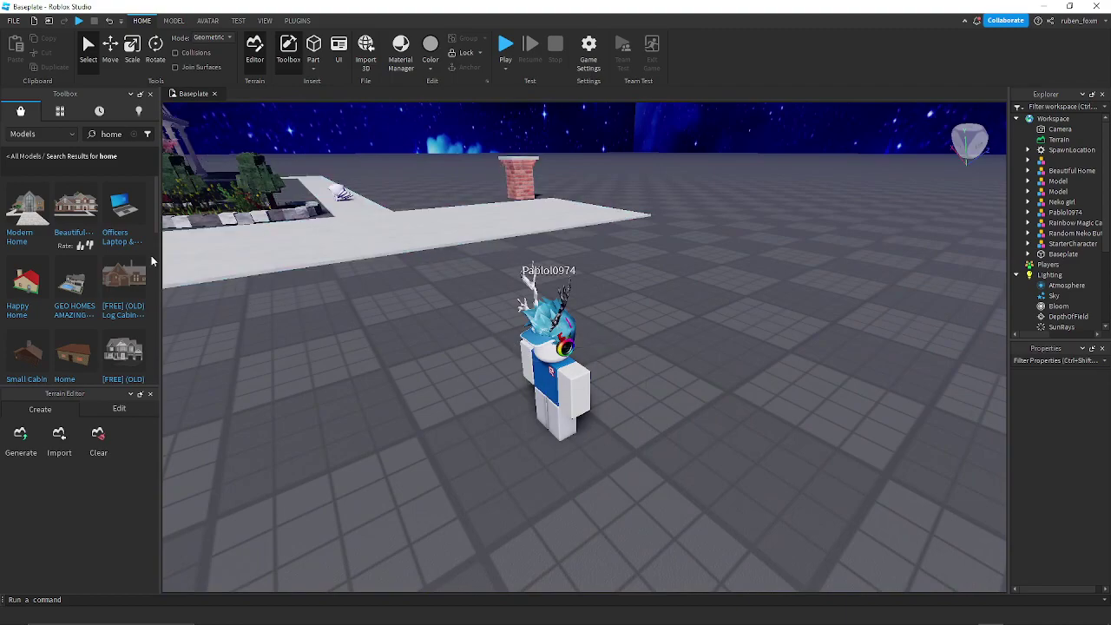
- Insert the [FREE] (OLD) Log Cabin model and place it on the baseplate beyond the brick house's fenced yard
right_drag(266, 304, 266, 305)
key(w)
key(s)
key(s)
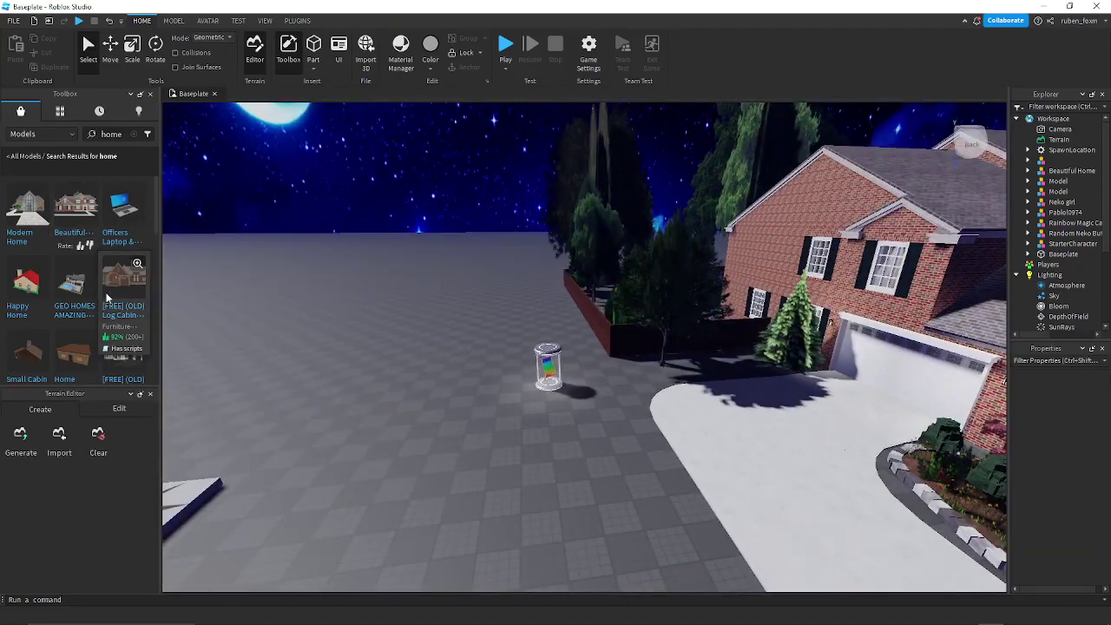
click(132, 289)
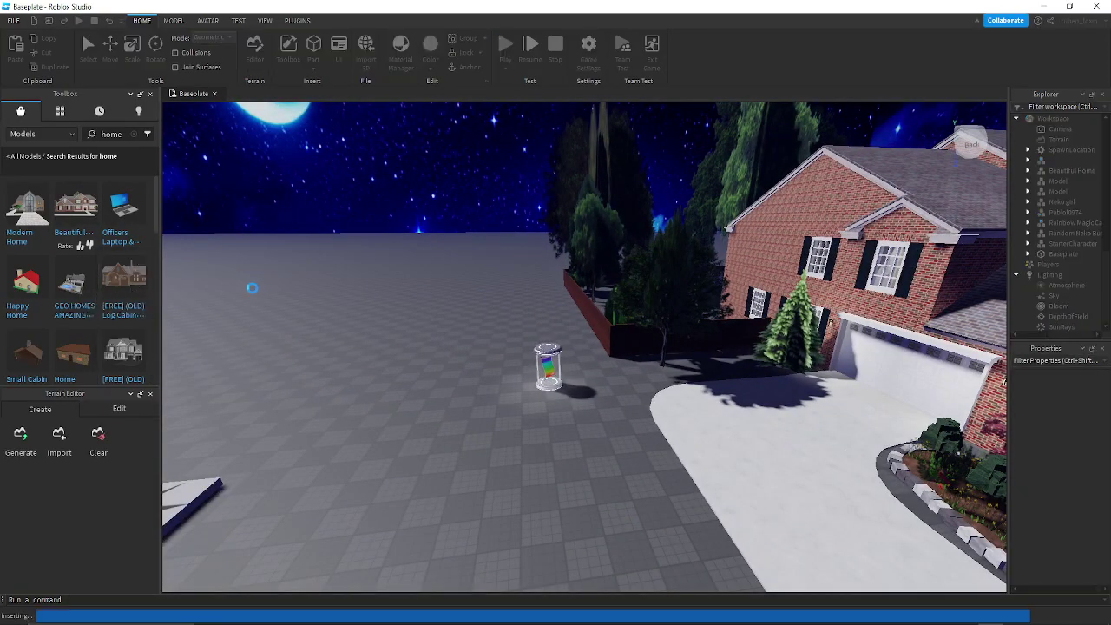
drag(256, 298, 413, 315)
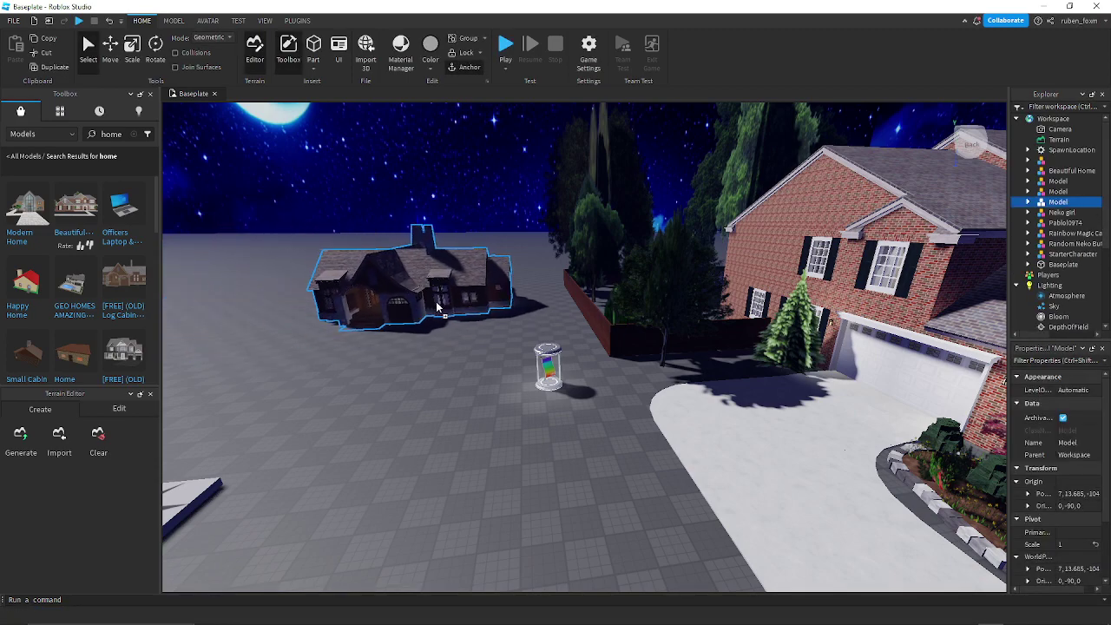
key(w)
right_drag(440, 305, 441, 301)
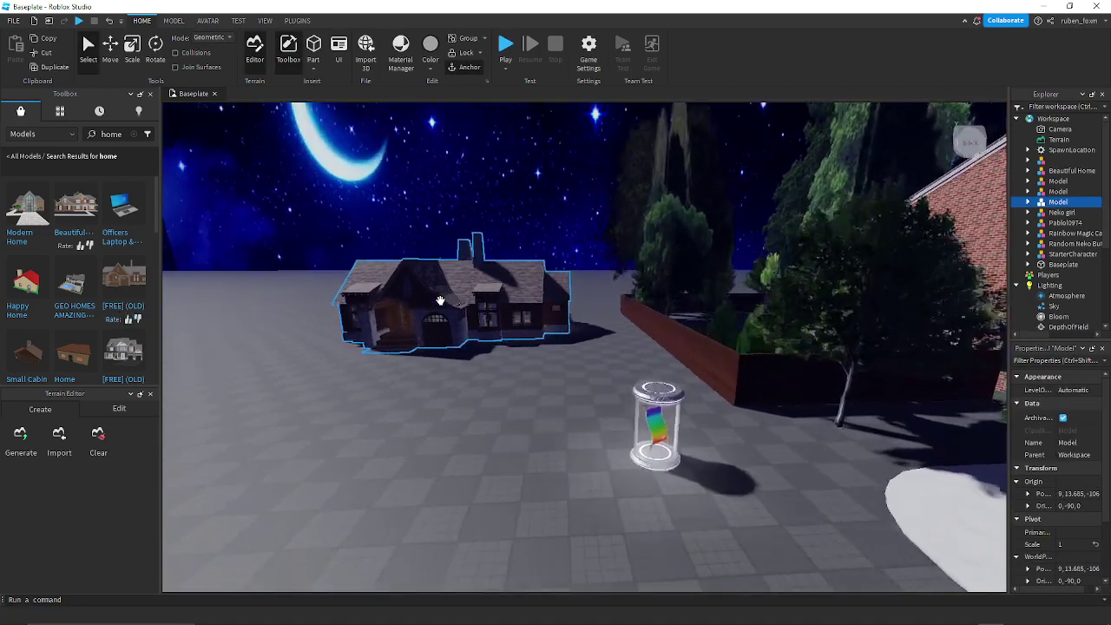
- Insert the large two-storey [FREE] (OLD) house model with the double garage and place it beside the log cabin
key(a)
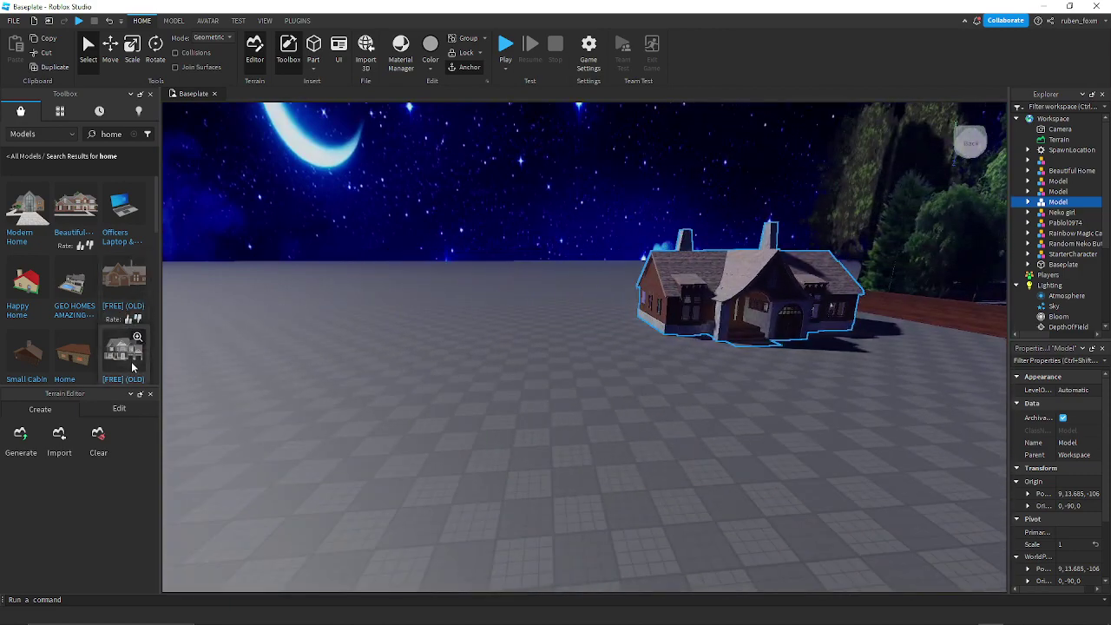
click(123, 352)
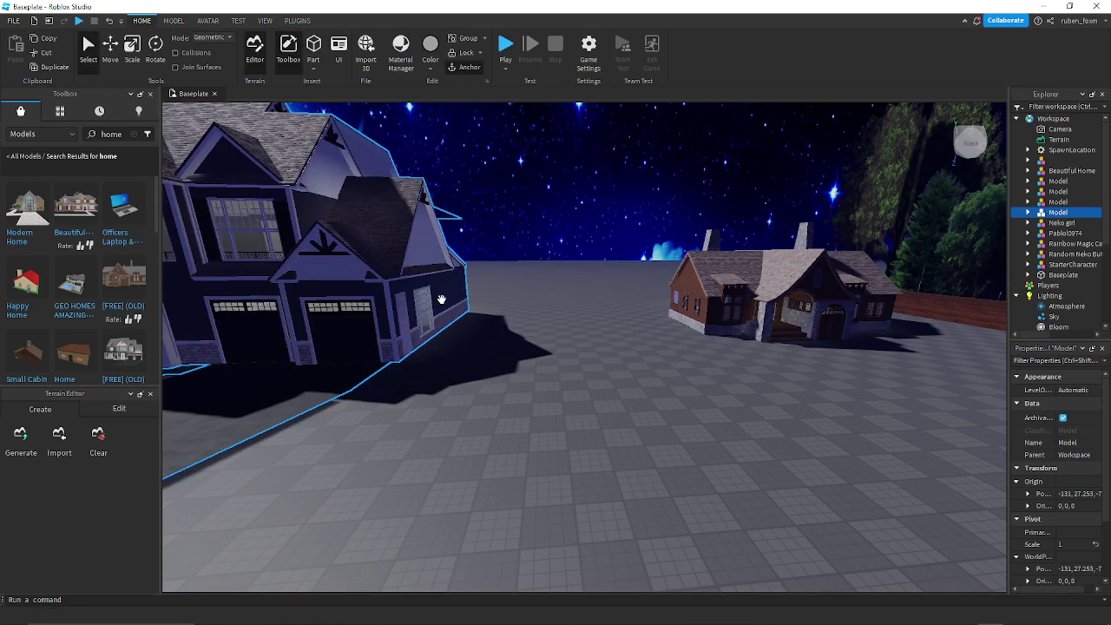
drag(441, 300, 613, 311)
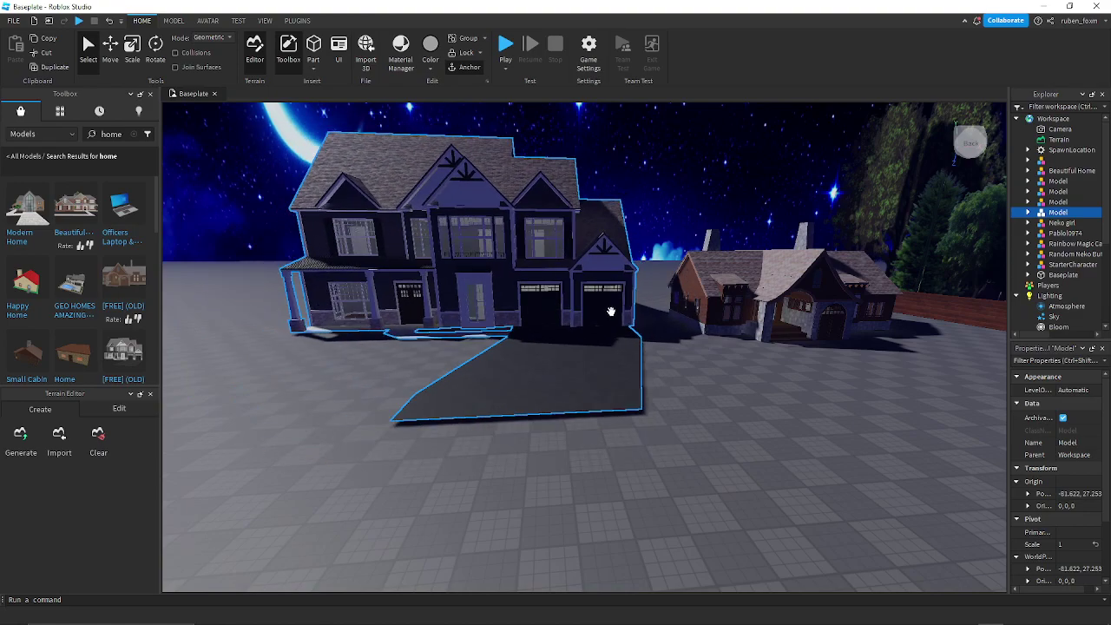
- Insert the small stone Home model next to the dark two-storey house and rotate it to a 0, 180, 0 orientation
key(a)
right_drag(603, 328, 601, 327)
key(s)
key(w)
key(w)
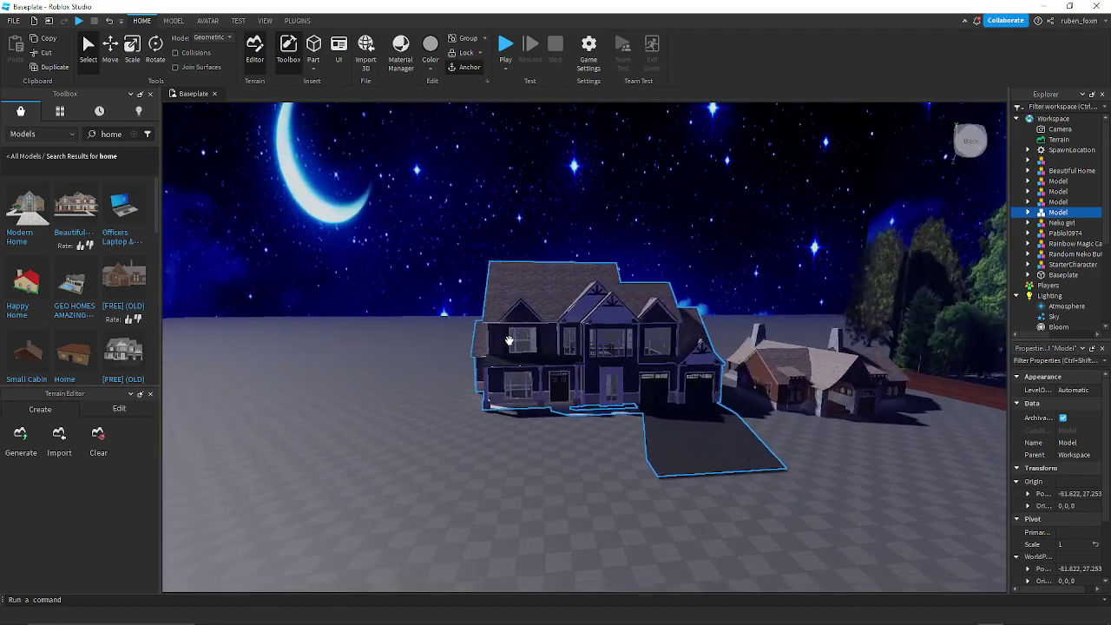
right_drag(509, 340, 509, 345)
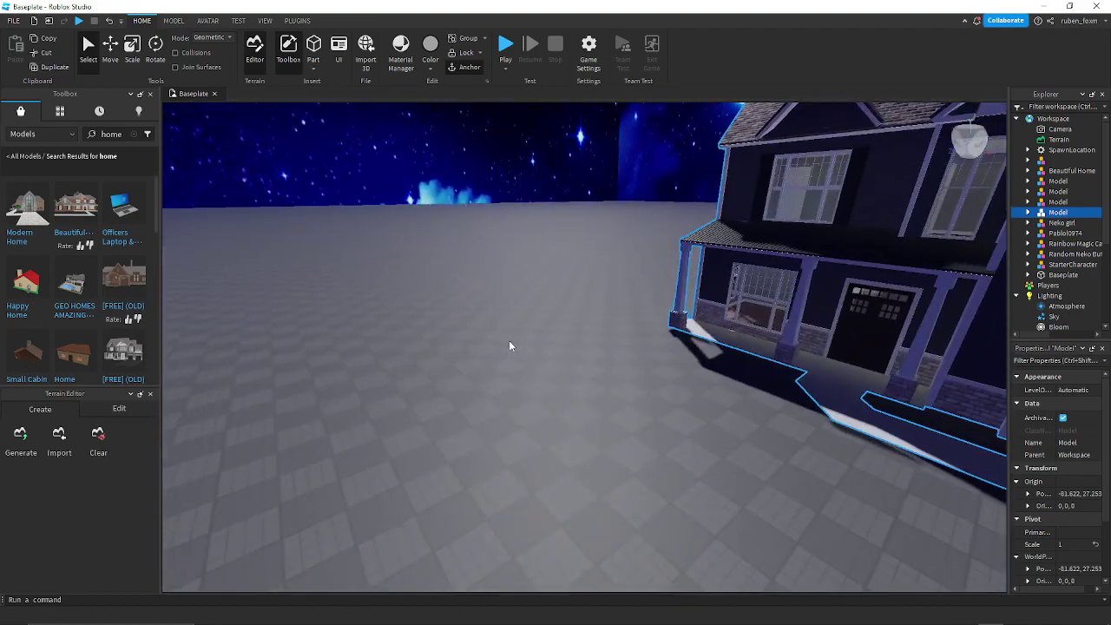
key(s)
key(a)
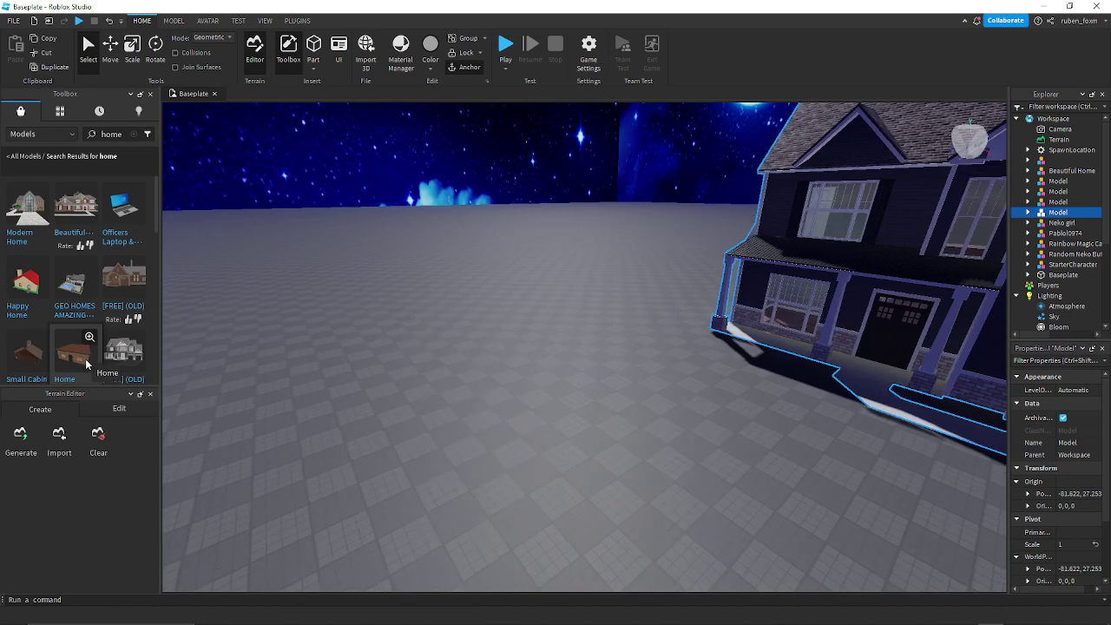
drag(85, 359, 624, 275)
key(r)
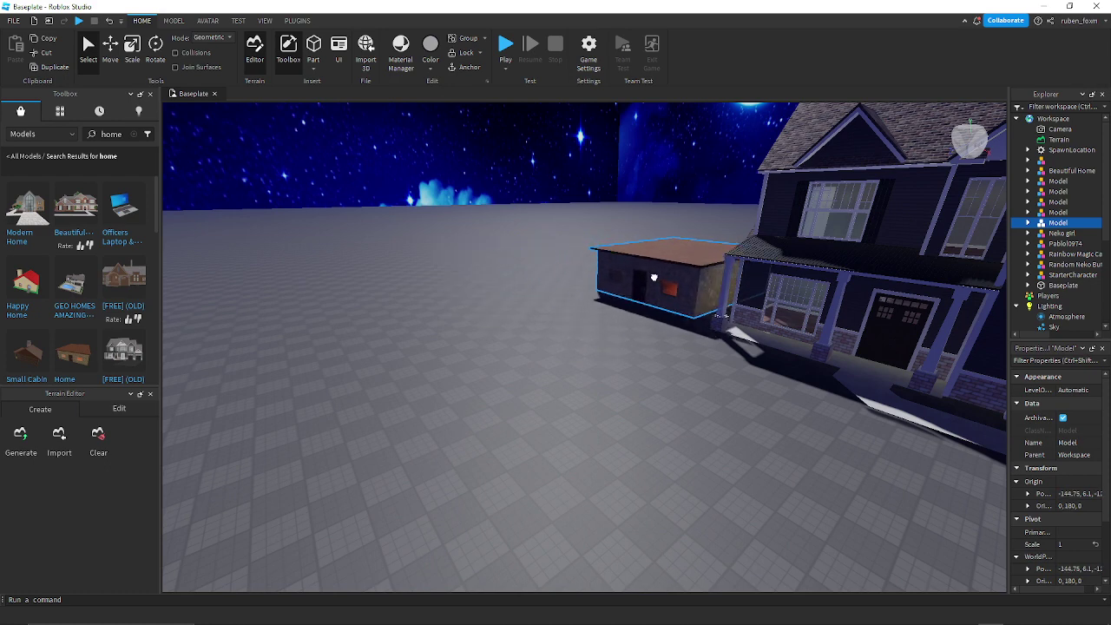
- Move the small stone home further back alongside the dark two-storey house
click(326, 374)
right_drag(325, 374, 326, 374)
key(w)
key(w)
key(s)
key(s)
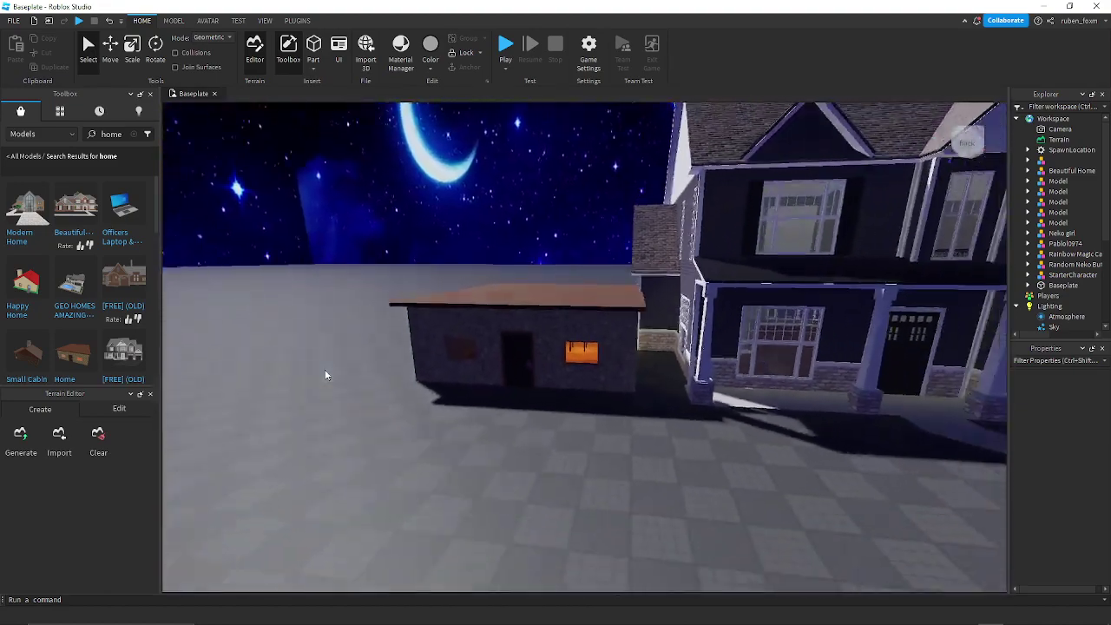
key(d)
key(w)
key(a)
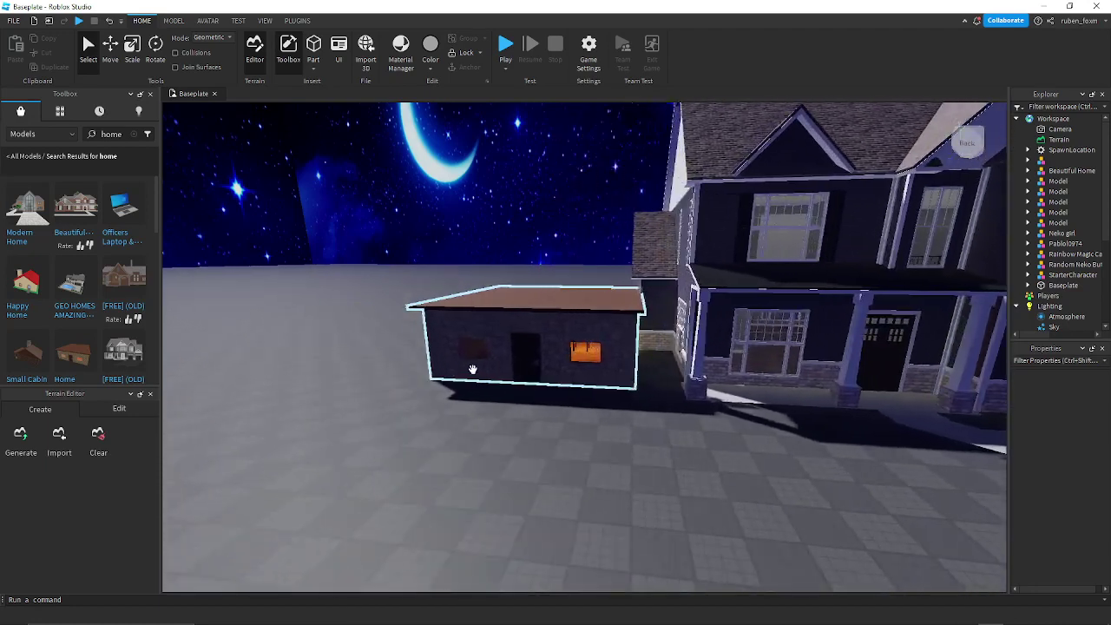
drag(426, 382, 481, 341)
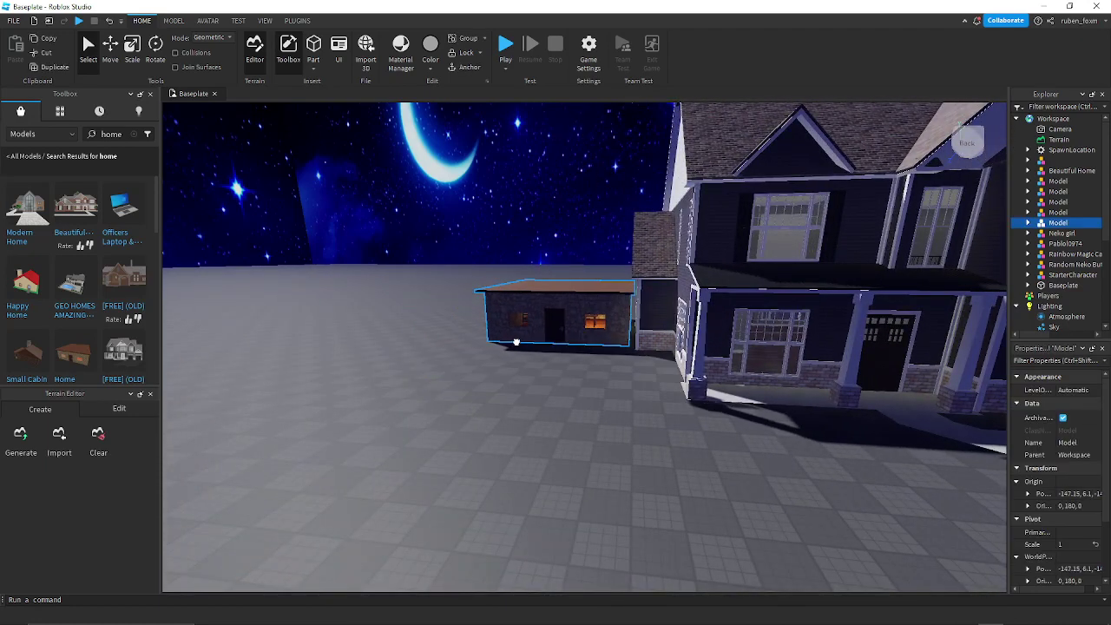
click(511, 386)
- Examine the small stone home and the row of placed houses, and browse further home models
key(w)
key(a)
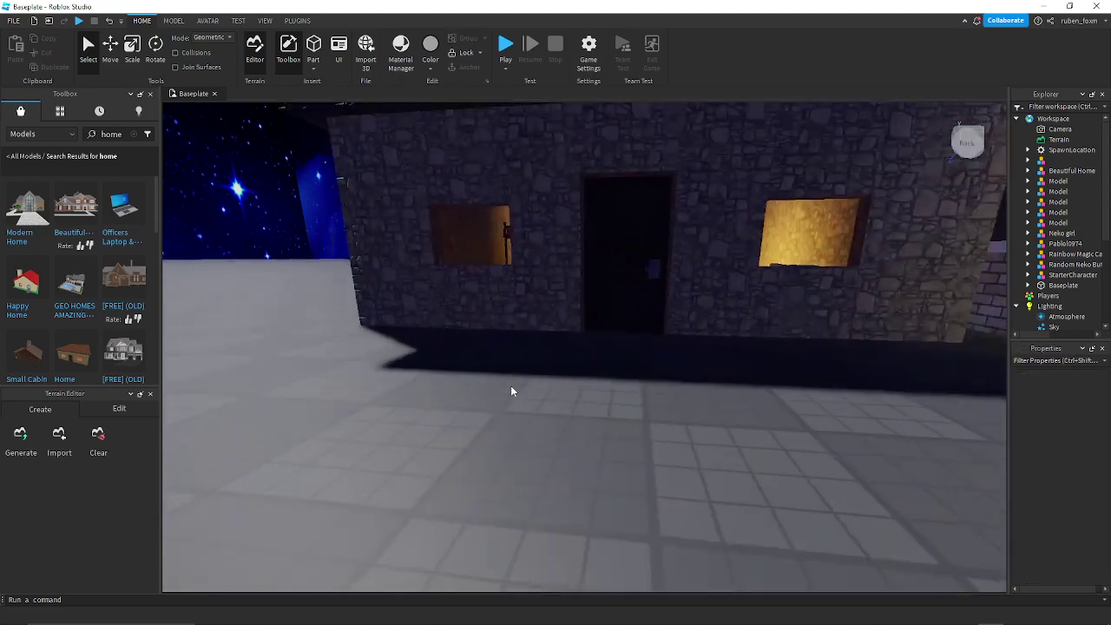
key(s)
key(d)
right_drag(511, 385, 510, 385)
key(d)
key(s)
key(a)
key(w)
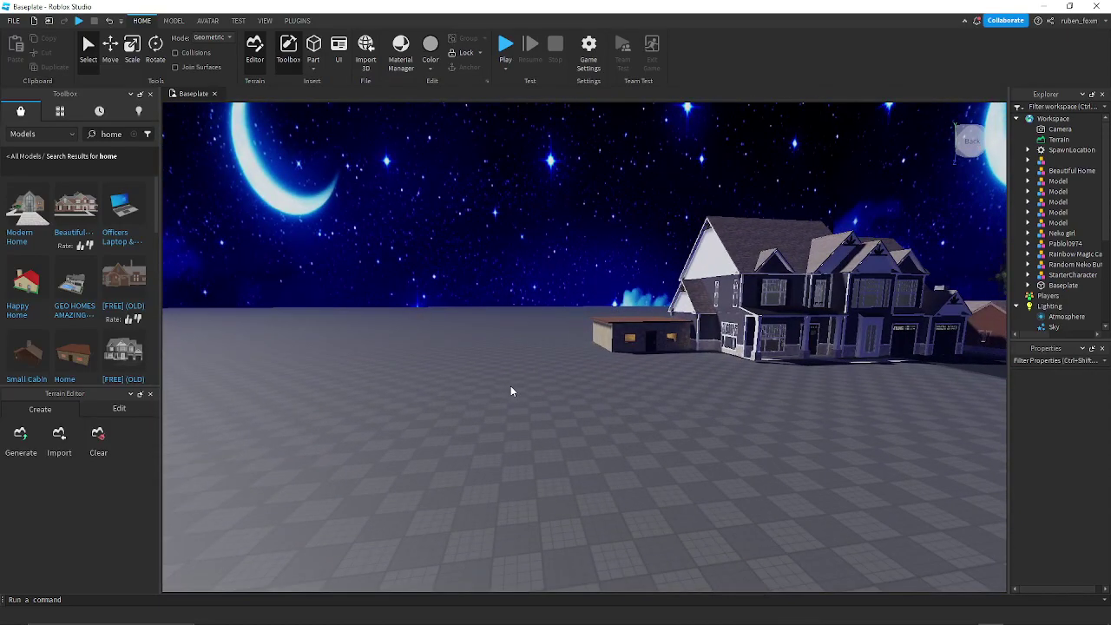
scroll(41, 338, down, 3)
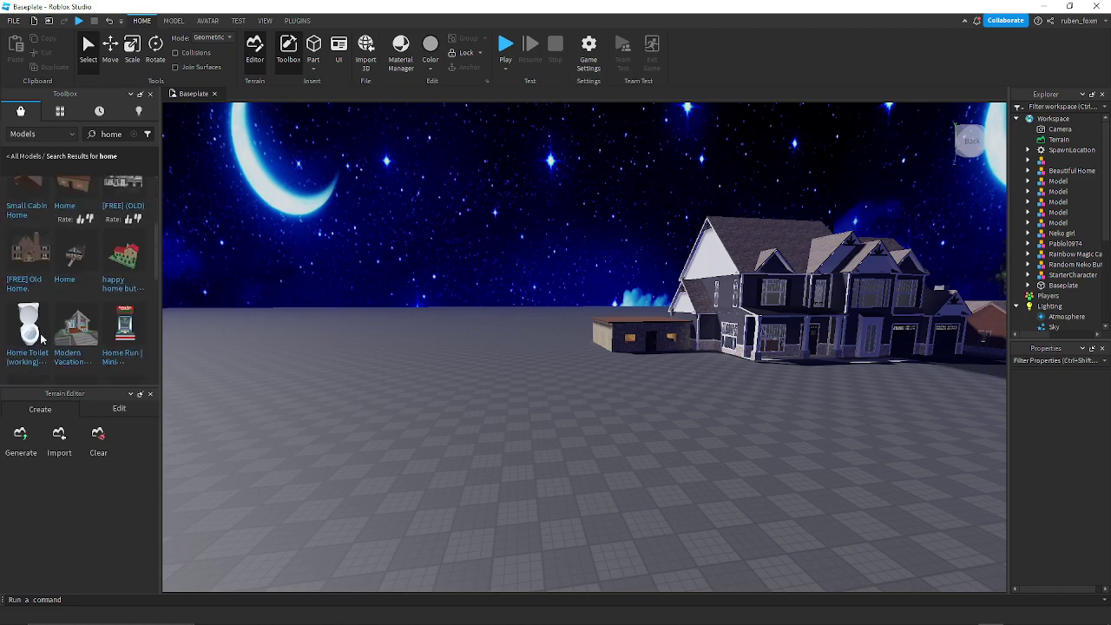
key(w)
right_drag(341, 405, 341, 405)
key(d)
key(d)
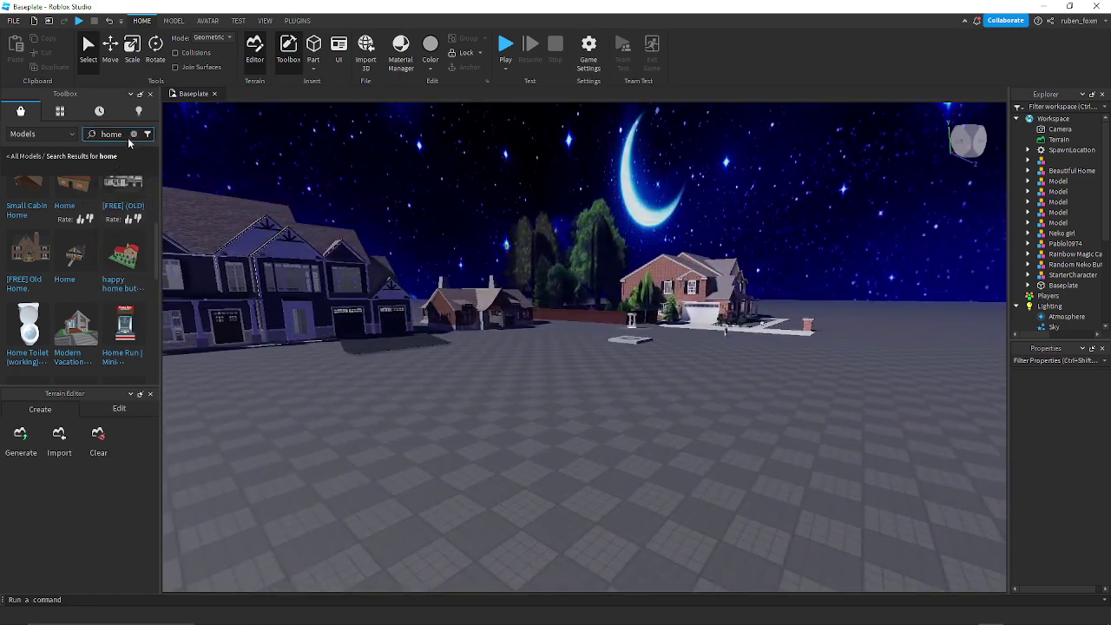
- Search the models for "car" and insert the Police Car
click(124, 134)
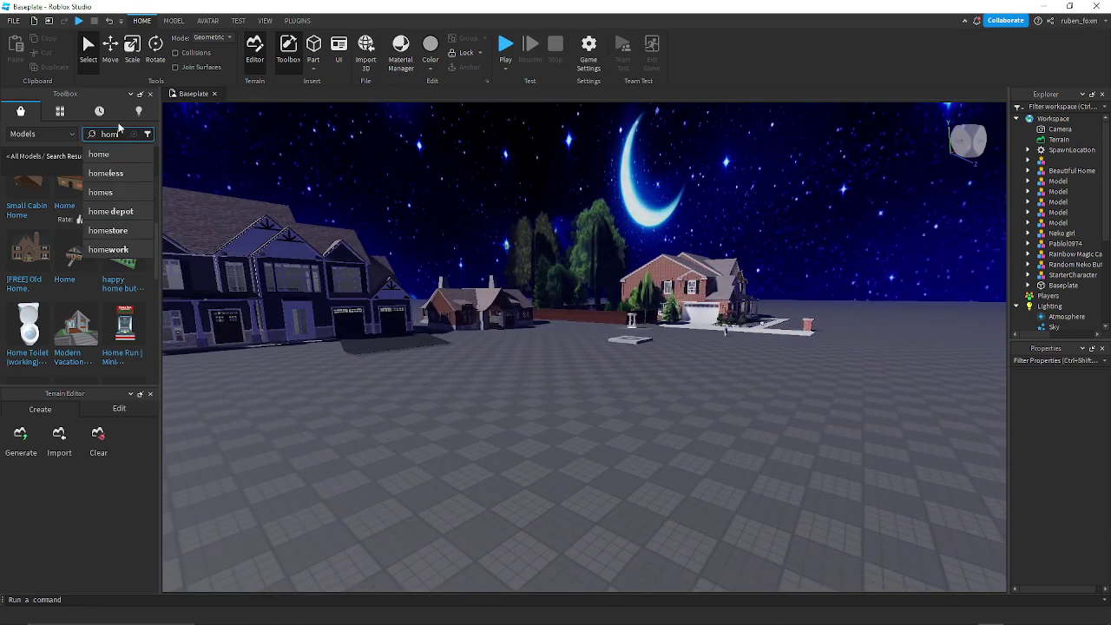
text(car)
key(Return)
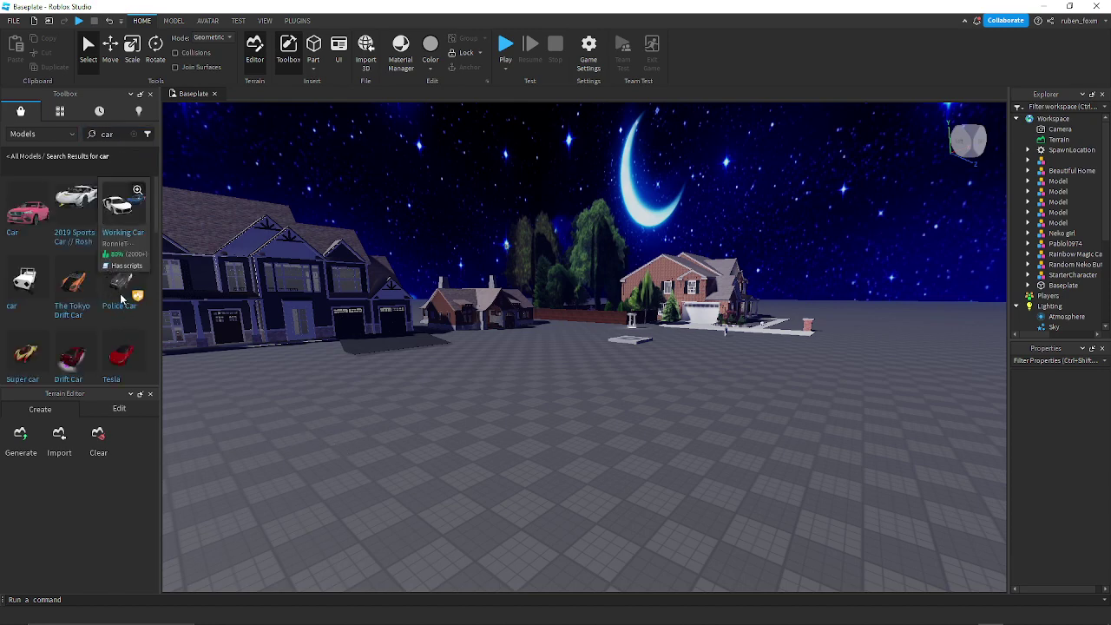
drag(133, 339, 286, 409)
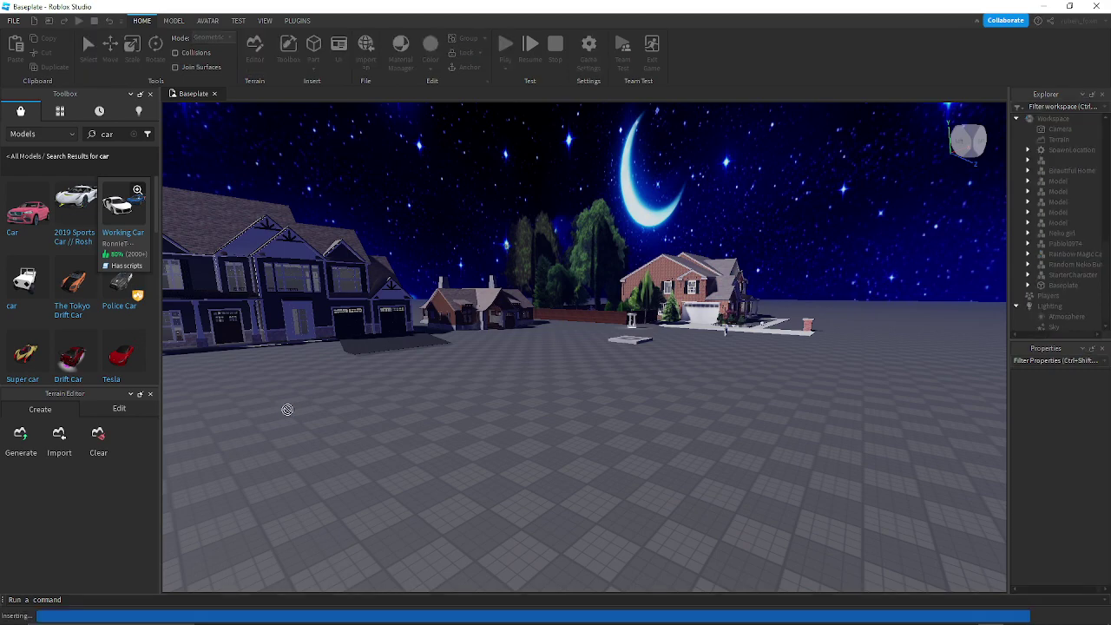
- Move the Police Car into the brick house's garage and rotate it to a 0, 90, 0 orientation
drag(393, 431, 470, 368)
key(w)
scroll(466, 409, up, 10)
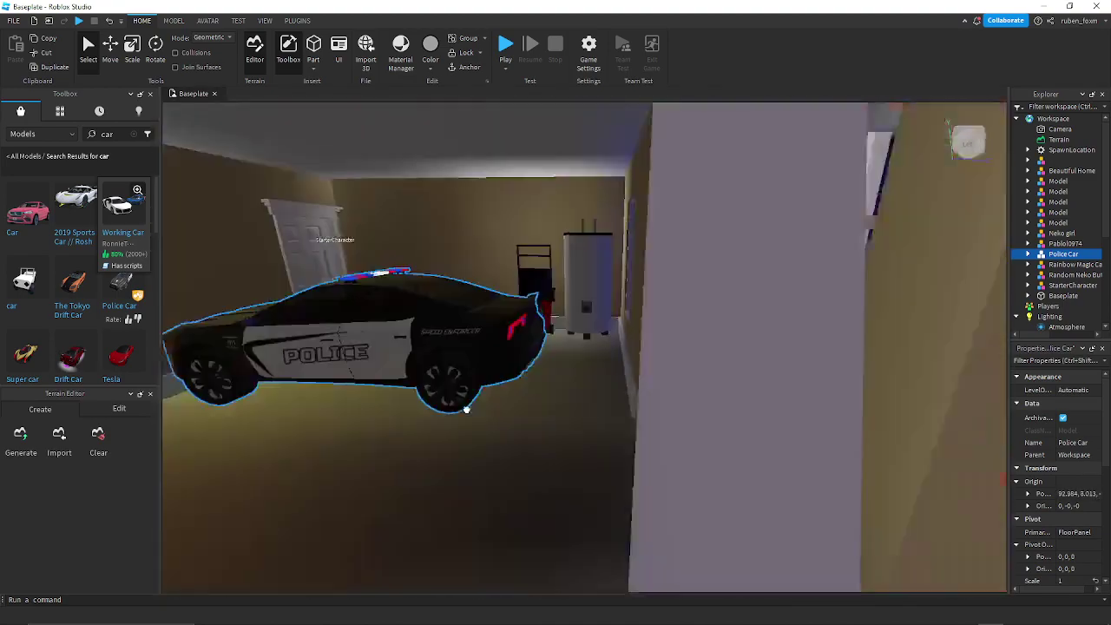
key(w)
key(r)
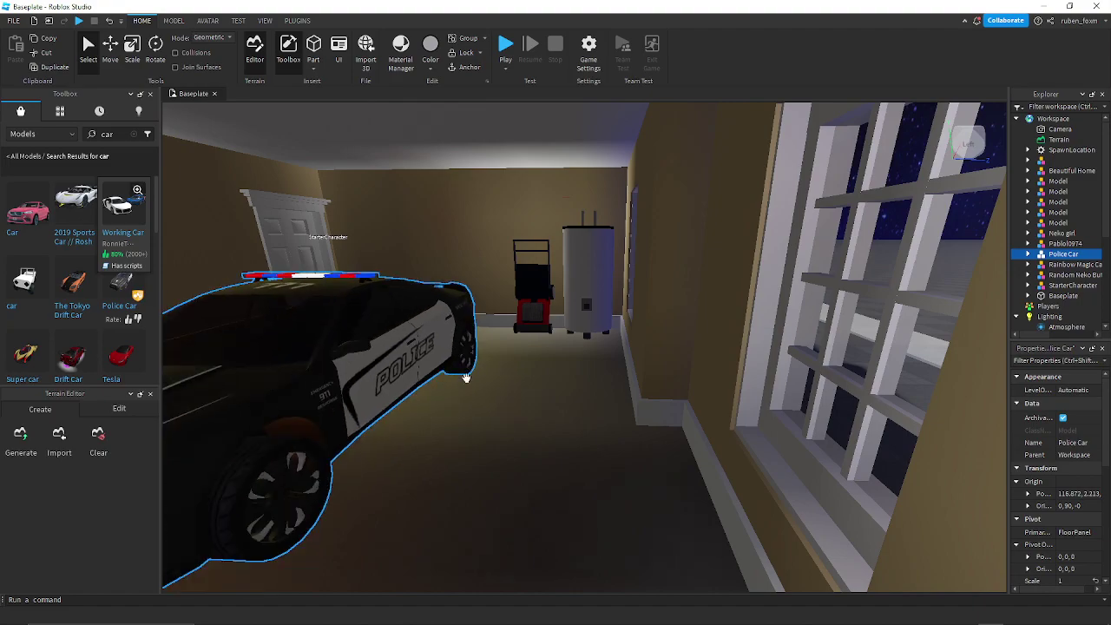
- Insert the red and black Drift Car from the car models onto the dark two-storey house's driveway
scroll(460, 408, down, 15)
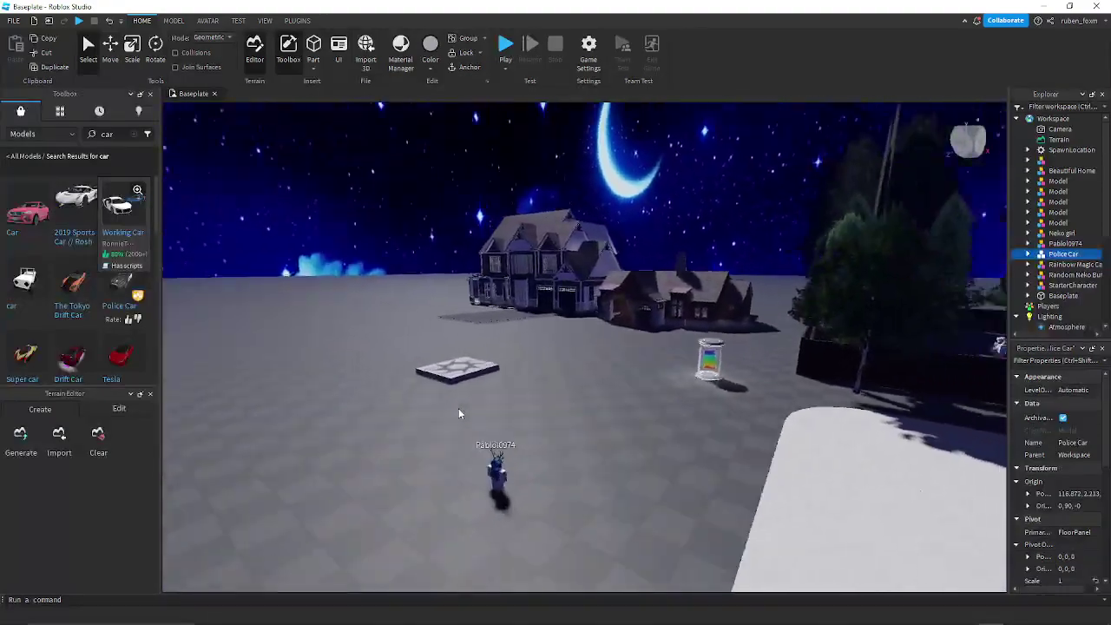
key(w)
right_drag(459, 408, 458, 408)
key(w)
key(s)
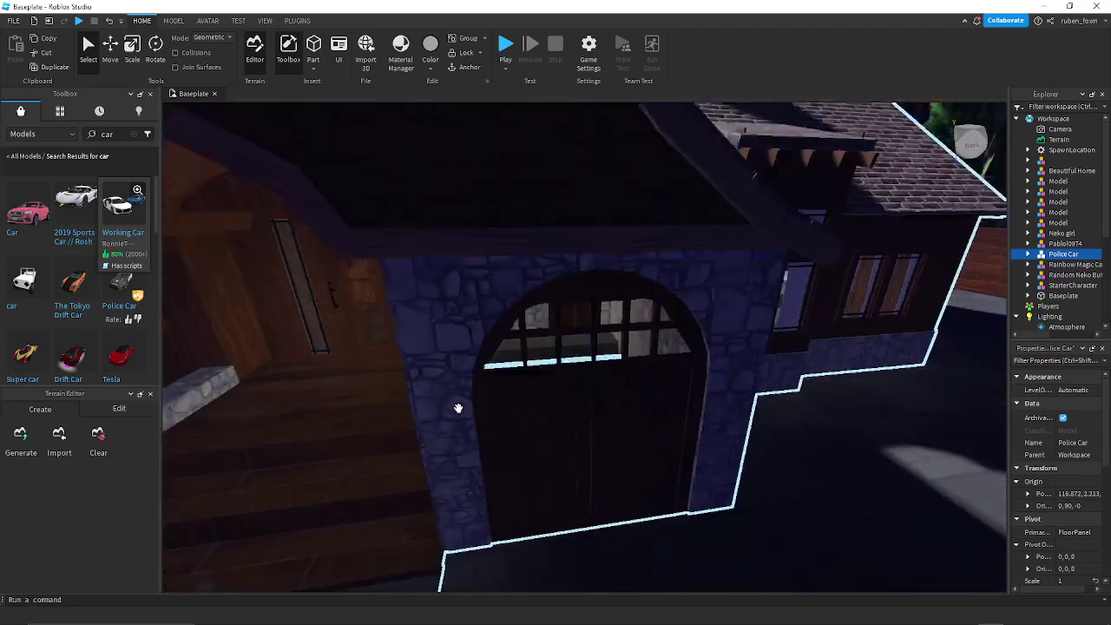
scroll(459, 408, down, 10)
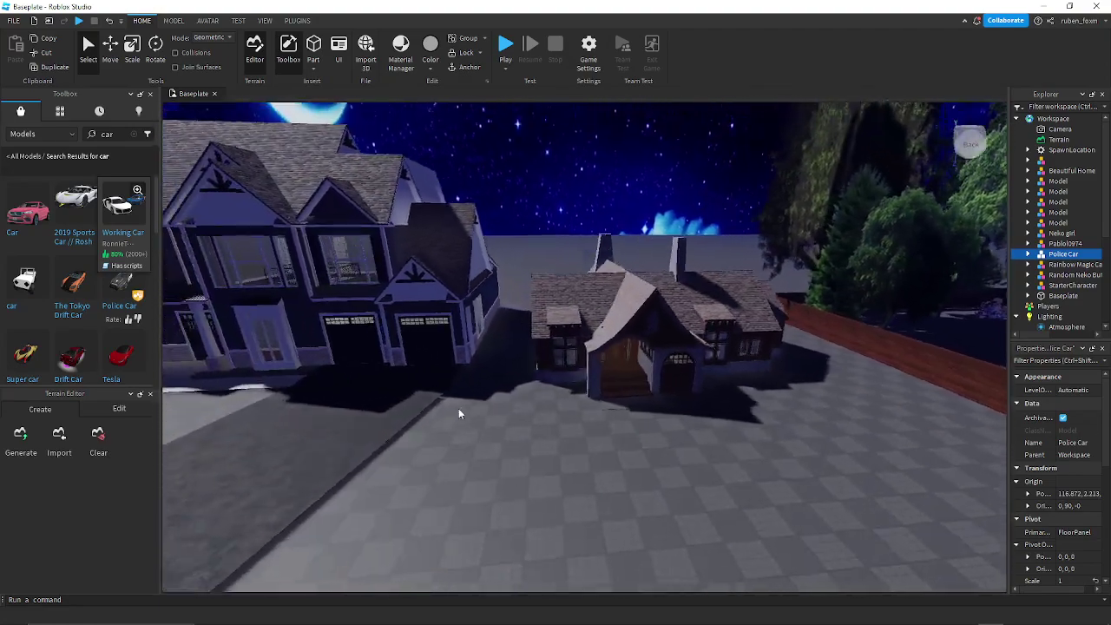
key(a)
key(s)
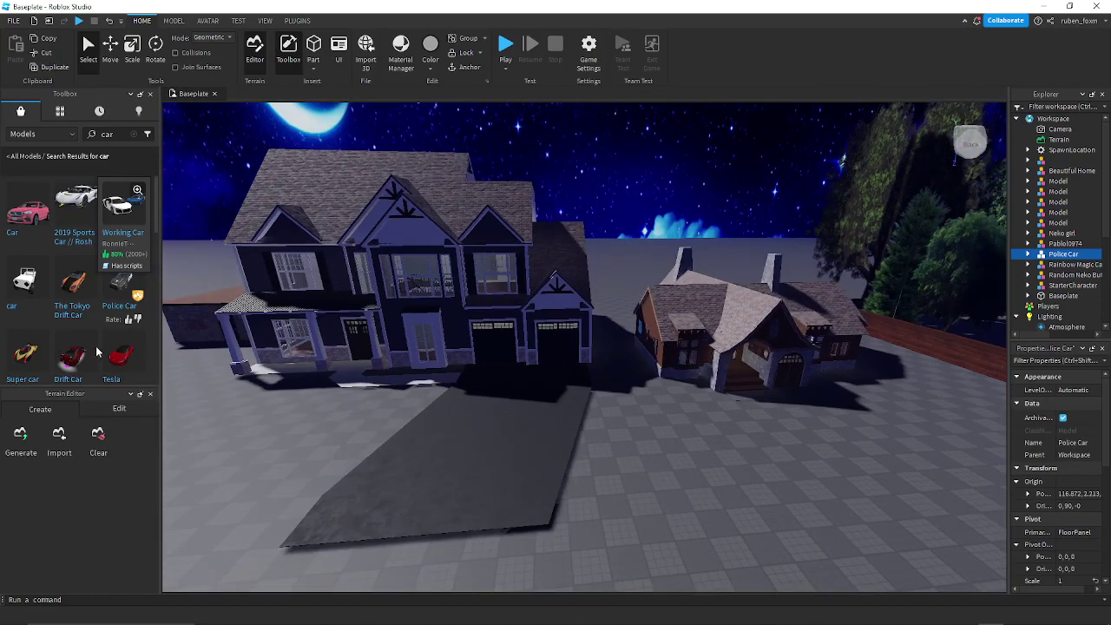
scroll(85, 351, down, 1)
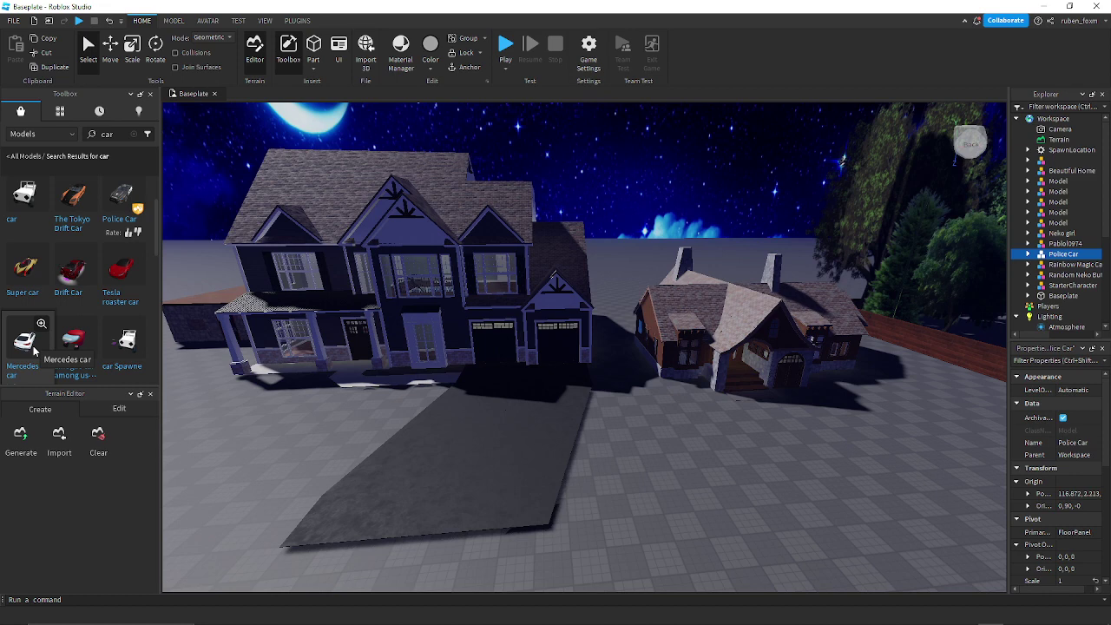
mouse_move(66, 289)
drag(72, 271, 395, 469)
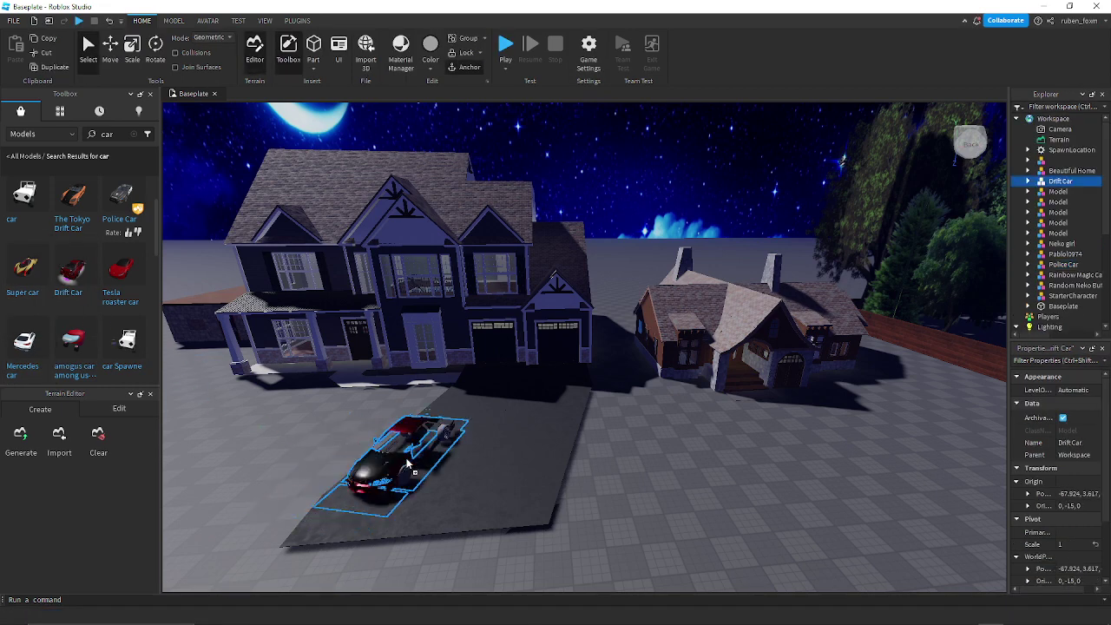
- Rotate the Drift Car to a 0, 180, 0 orientation and move it into the dark two-storey house's garage
key(ctrl+r)
mouse_move(421, 464)
mouse_down()
mouse_move(439, 464)
mouse_move(411, 457)
mouse_move(400, 428)
mouse_move(413, 455)
mouse_up()
key(ctrl+r)
key(w)
key(w)
key(d)
right_drag(412, 455, 441, 444)
drag(442, 444, 692, 390)
key(s)
right_drag(608, 389, 607, 390)
key(a)
- Find the Car spawner jeep among the car models and place it beside the low building next to the dark house, oriented 0, -90, 0
scroll(104, 308, down, 2)
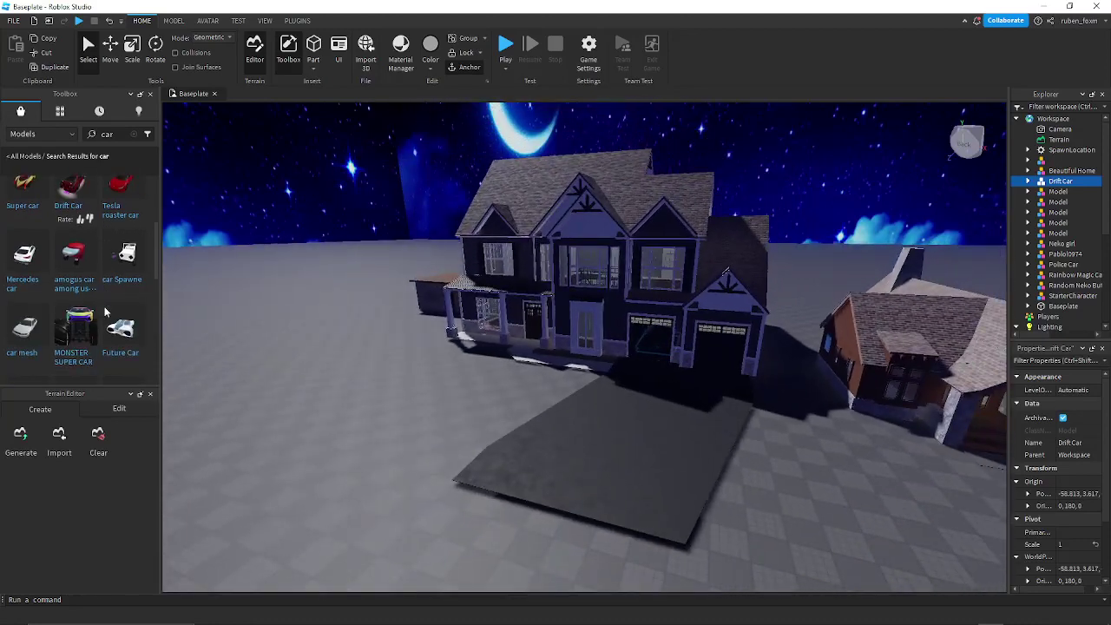
scroll(105, 311, up, 2)
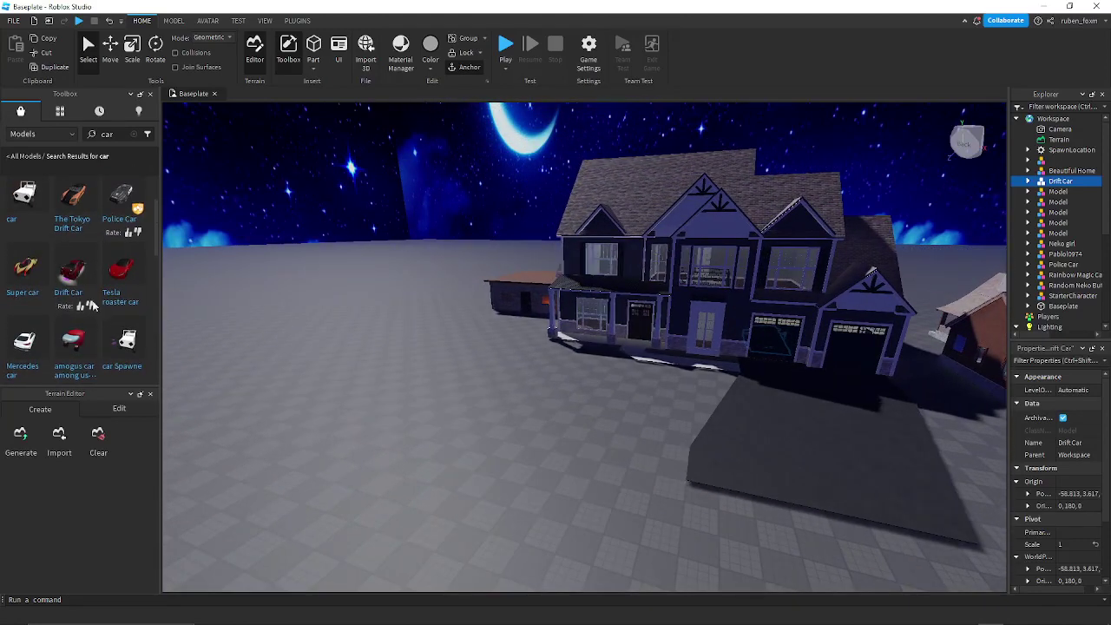
scroll(24, 279, down, 2)
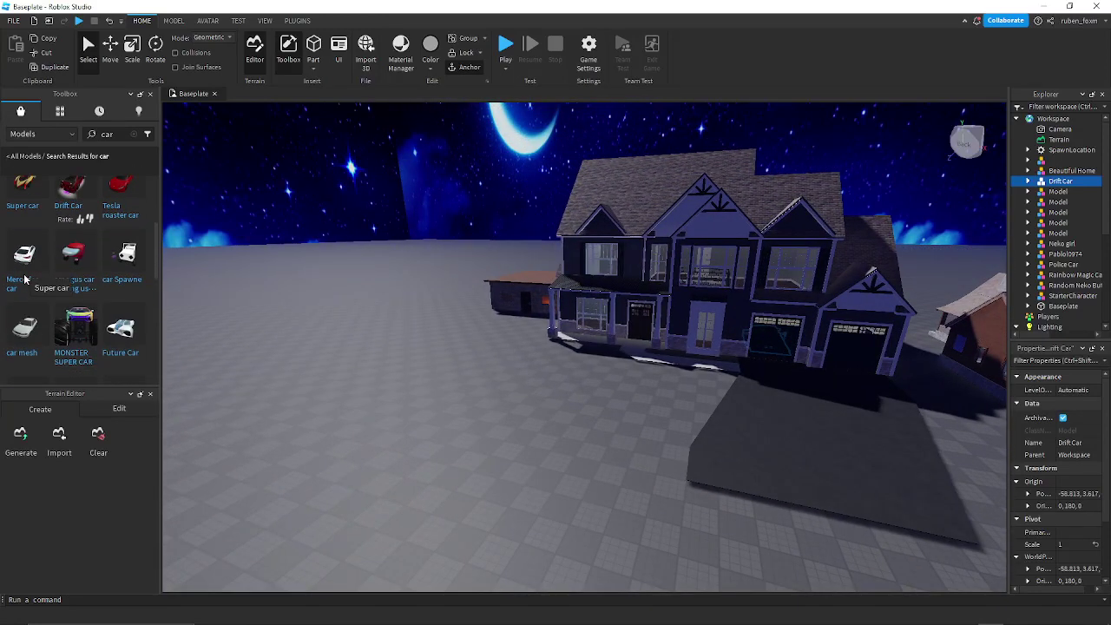
scroll(25, 279, down, 2)
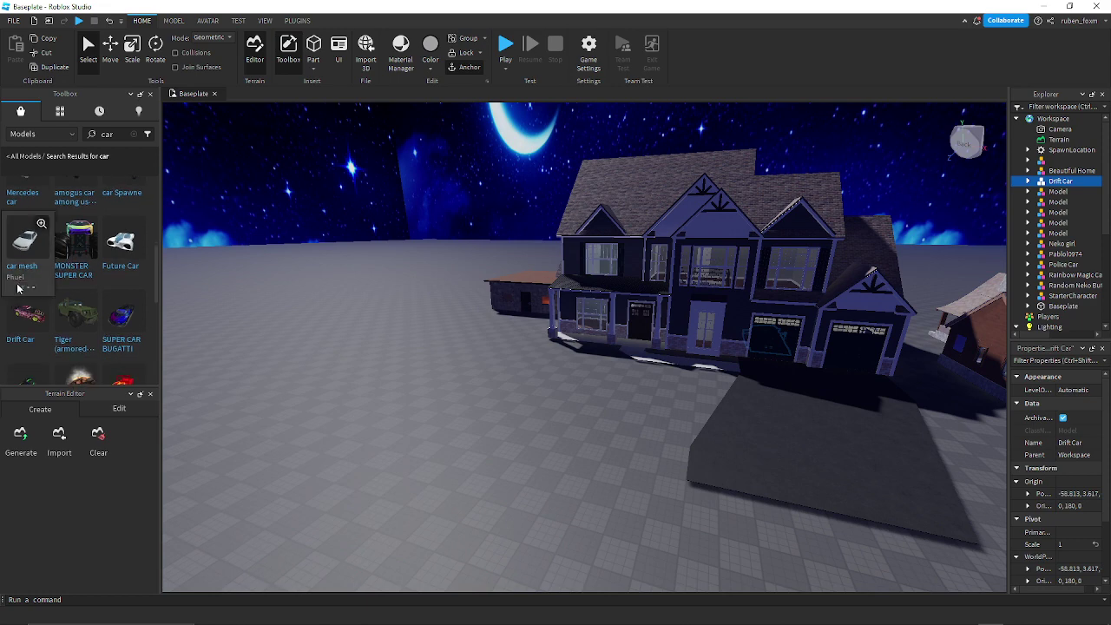
mouse_move(19, 313)
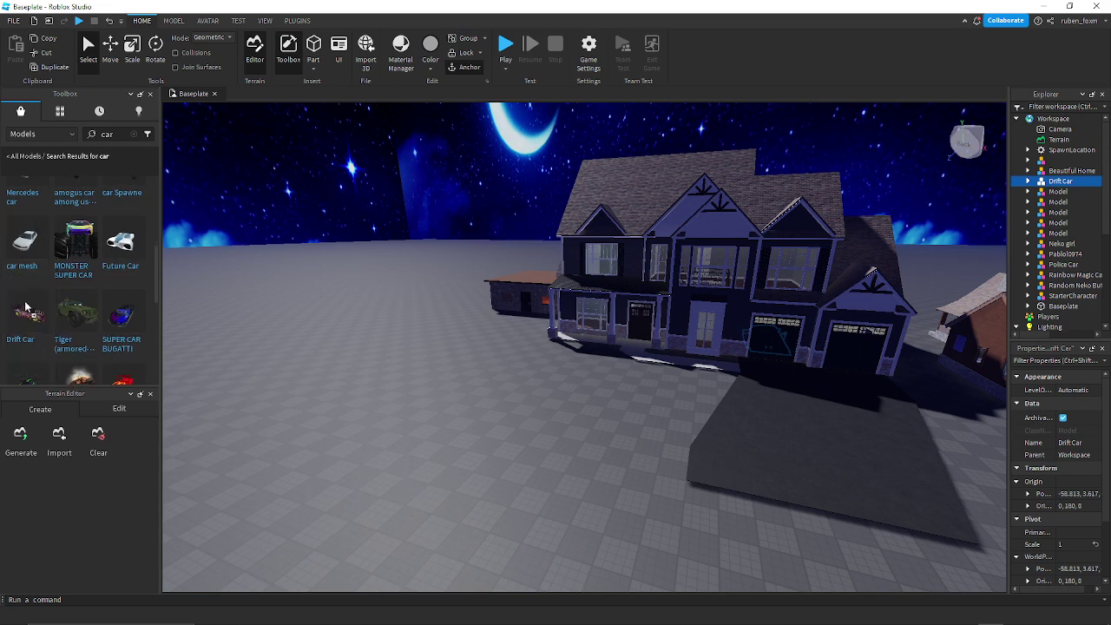
scroll(24, 316, down, 2)
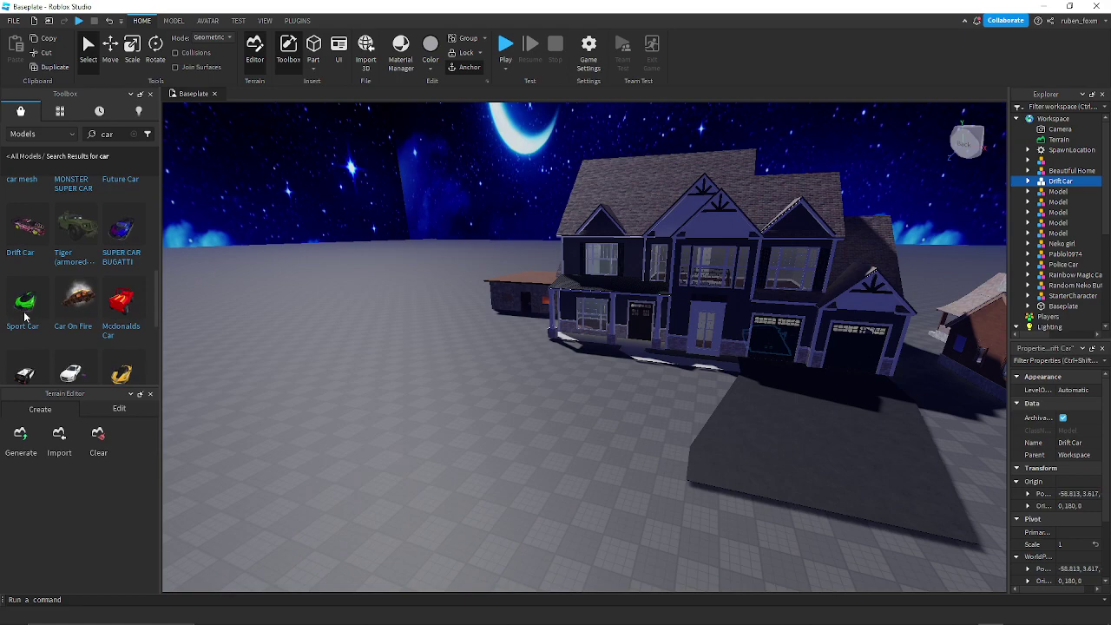
scroll(26, 319, down, 2)
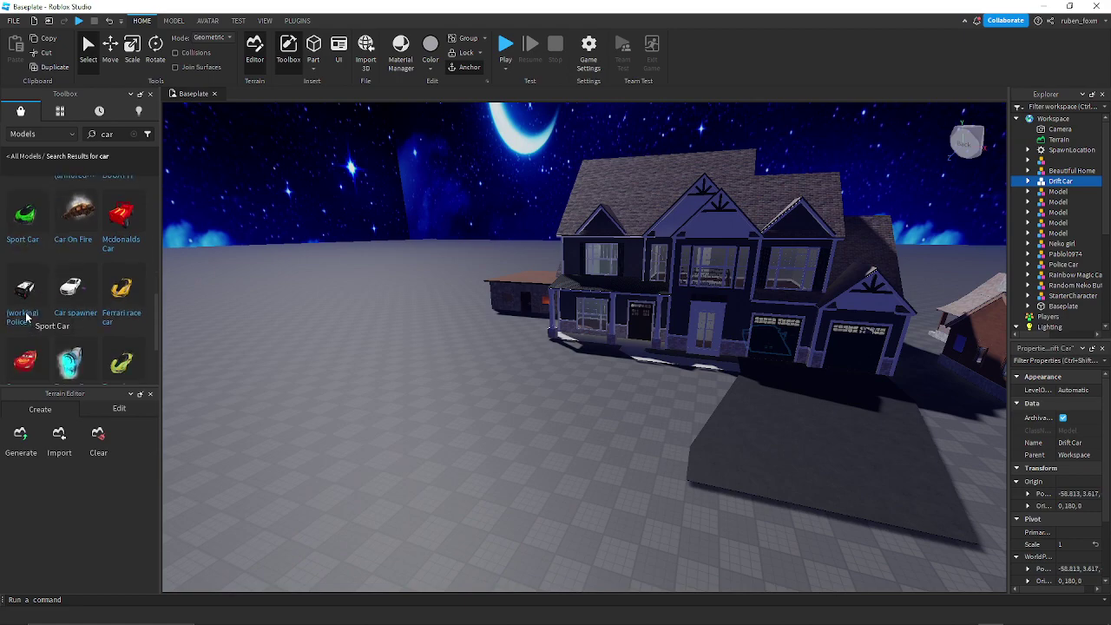
scroll(26, 317, down, 2)
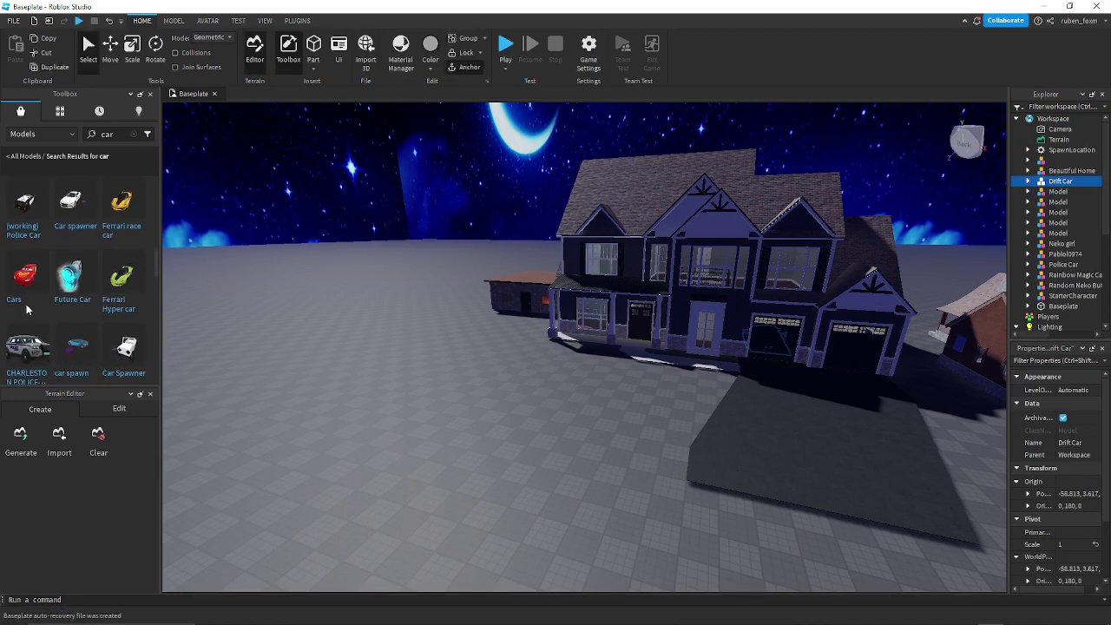
right_drag(454, 346, 454, 346)
scroll(139, 347, down, 3)
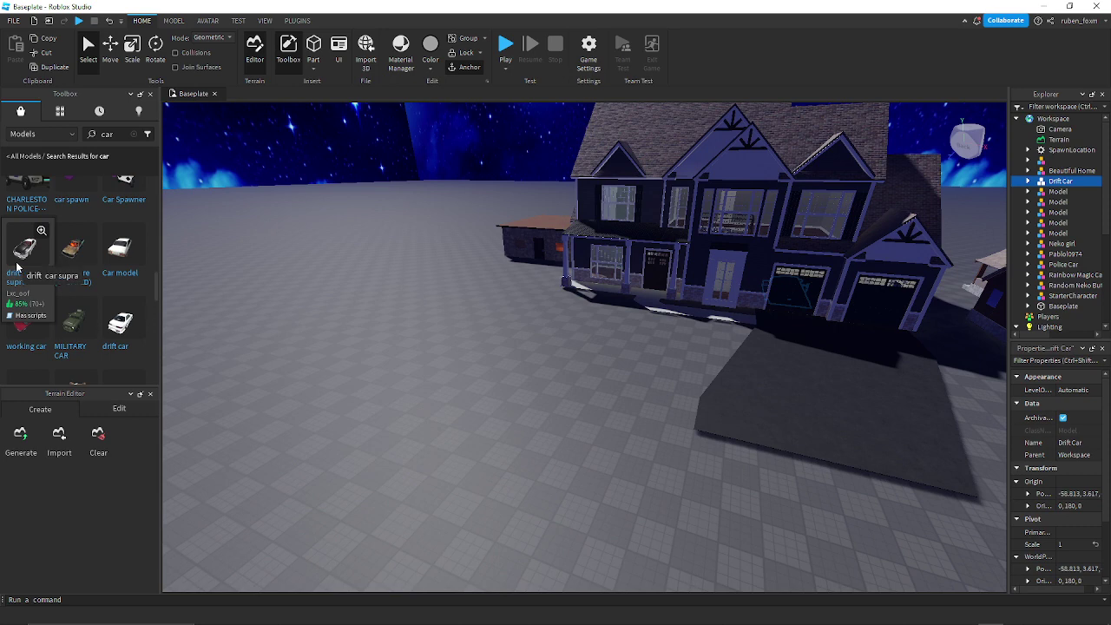
scroll(76, 318, down, 4)
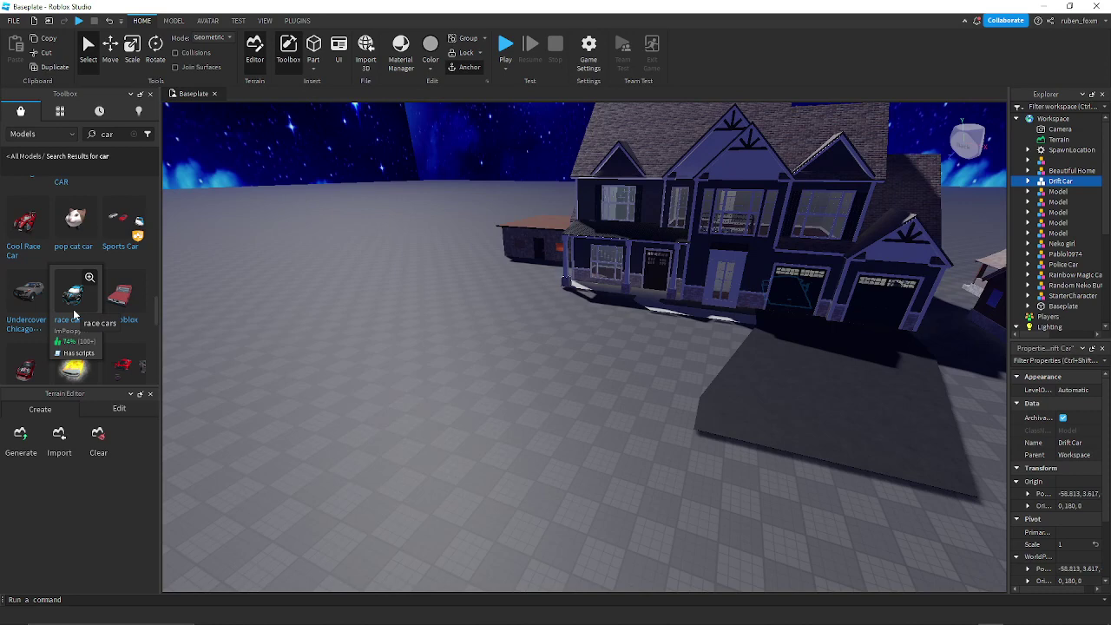
scroll(109, 365, down, 4)
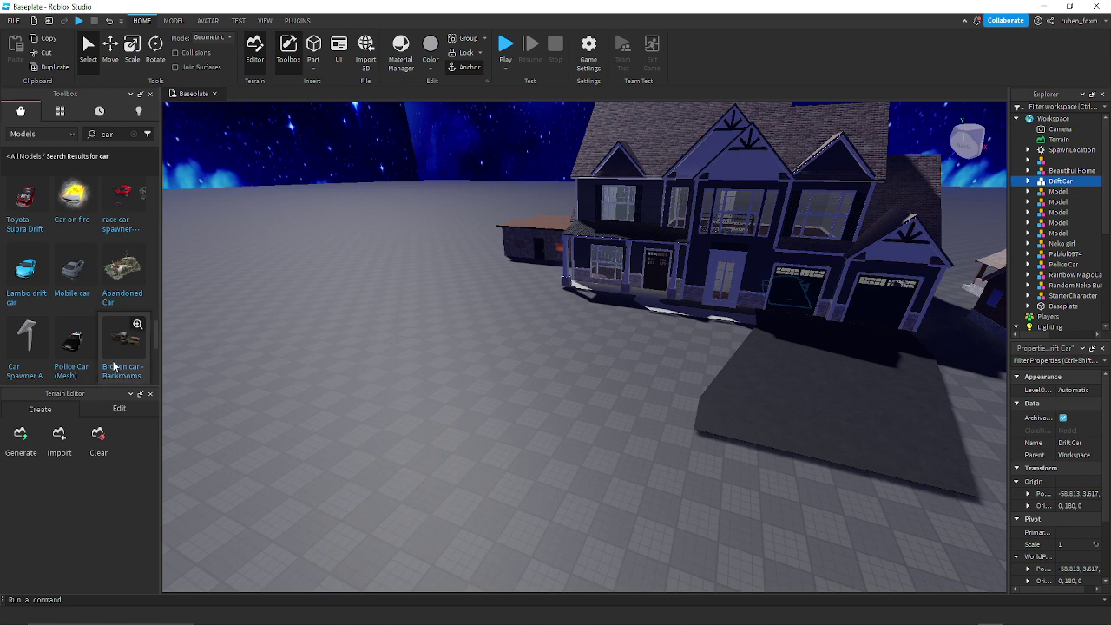
scroll(114, 369, down, 4)
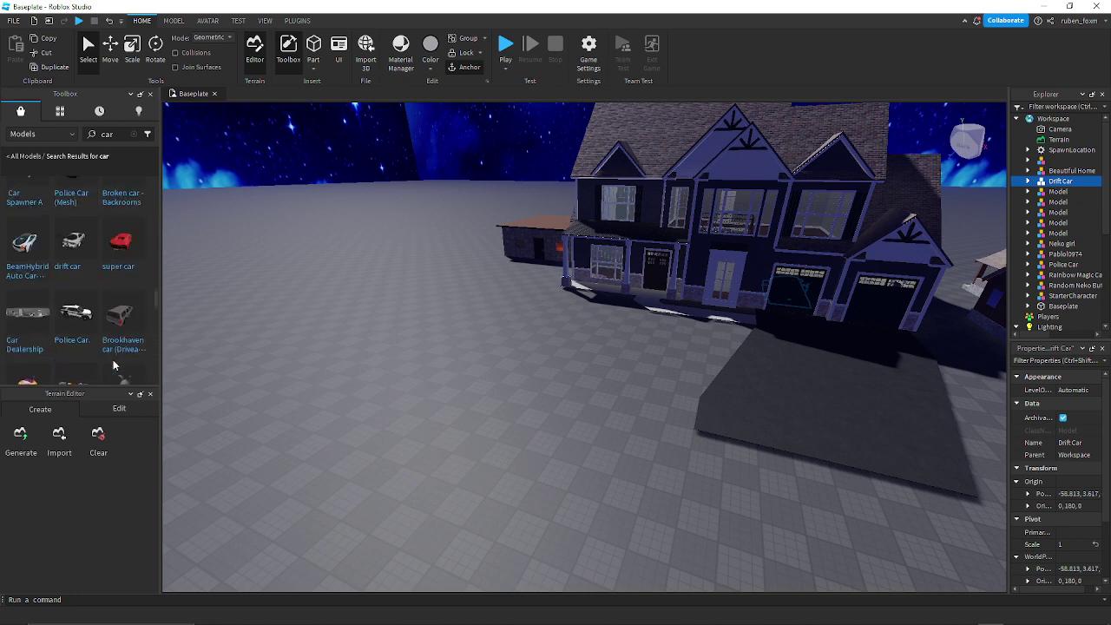
scroll(113, 365, down, 4)
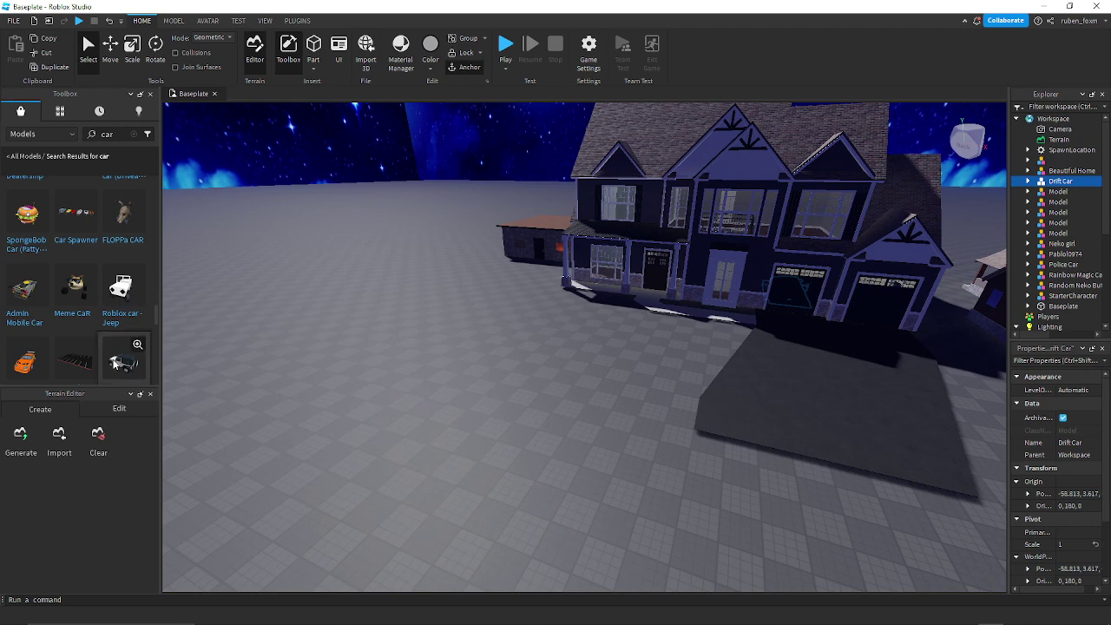
drag(118, 363, 473, 255)
key(ctrl+r)
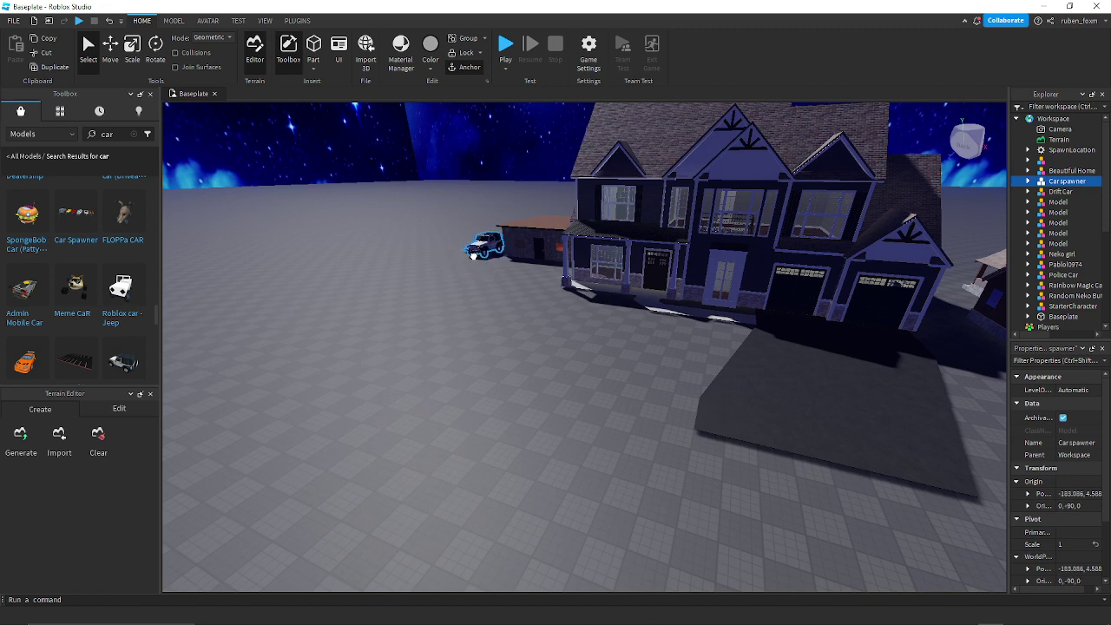
click(463, 330)
- Return to the first car models and insert the yellow Super car near the dark house's garage
scroll(144, 366, down, 3)
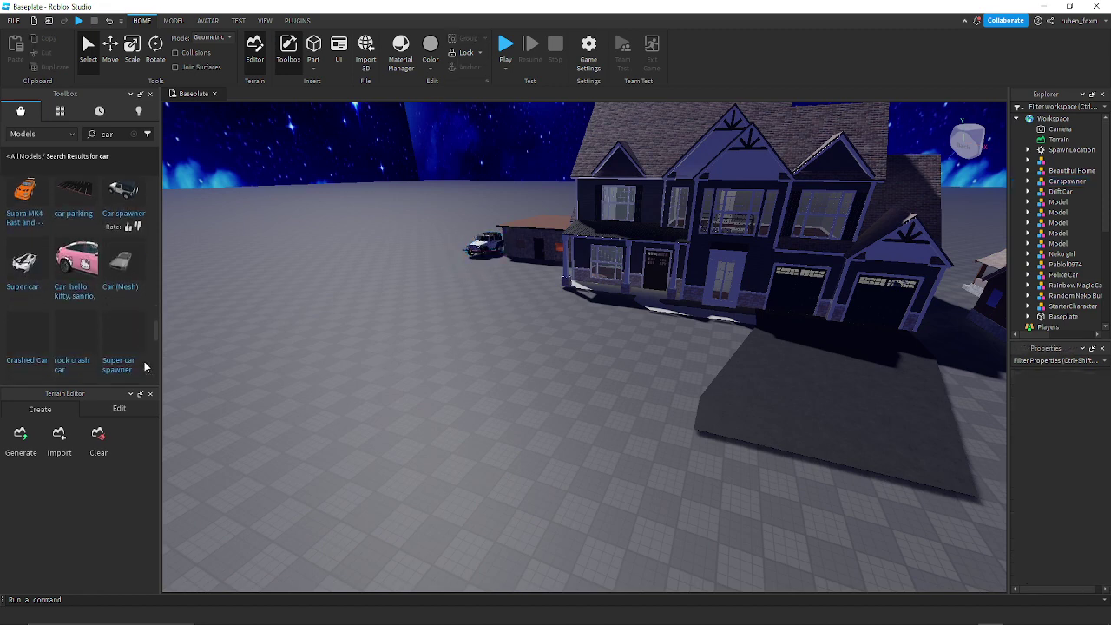
scroll(69, 348, down, 3)
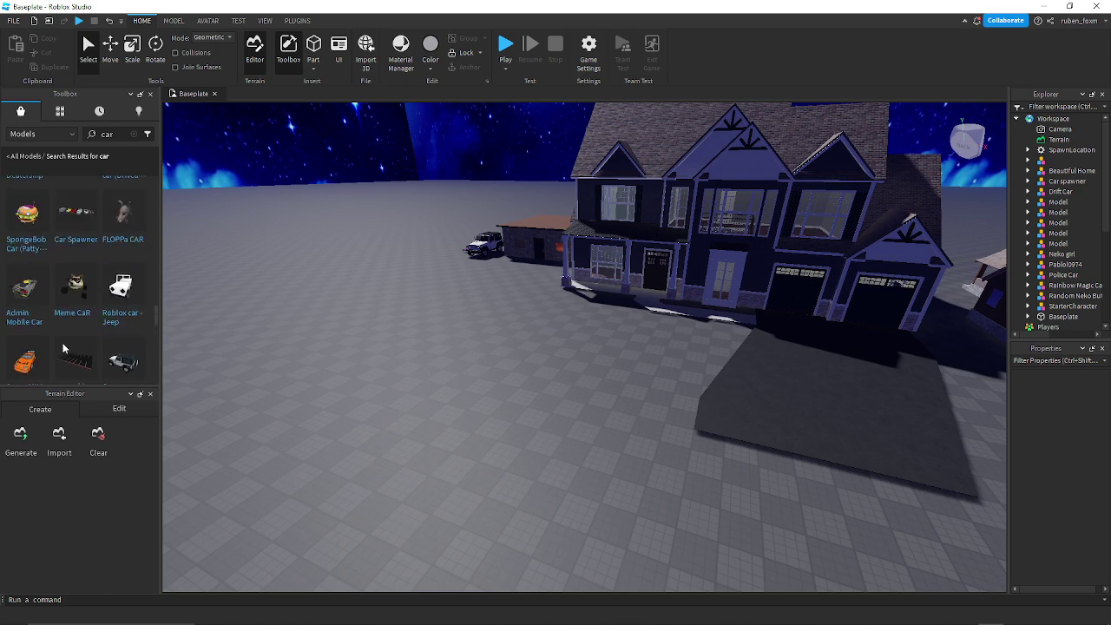
scroll(63, 348, up, 6)
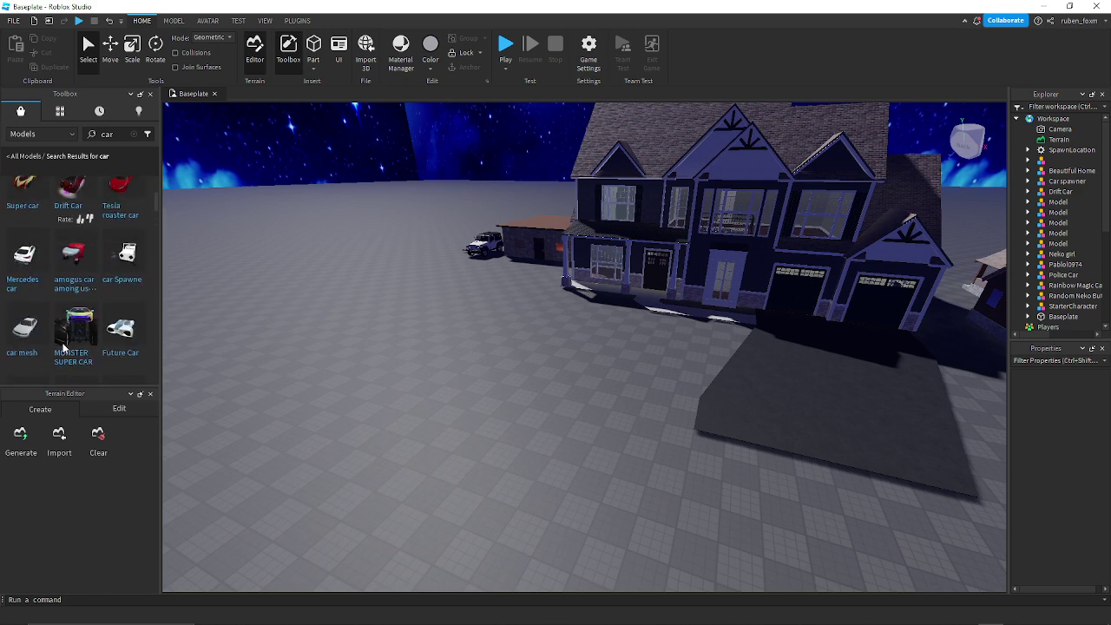
scroll(62, 347, up, 4)
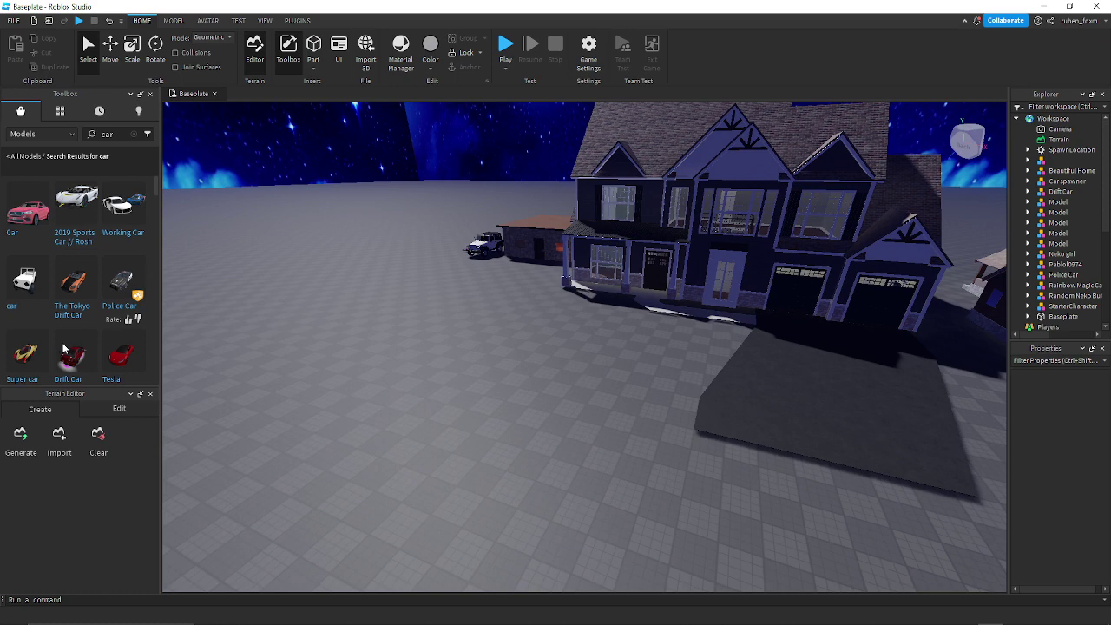
click(61, 360)
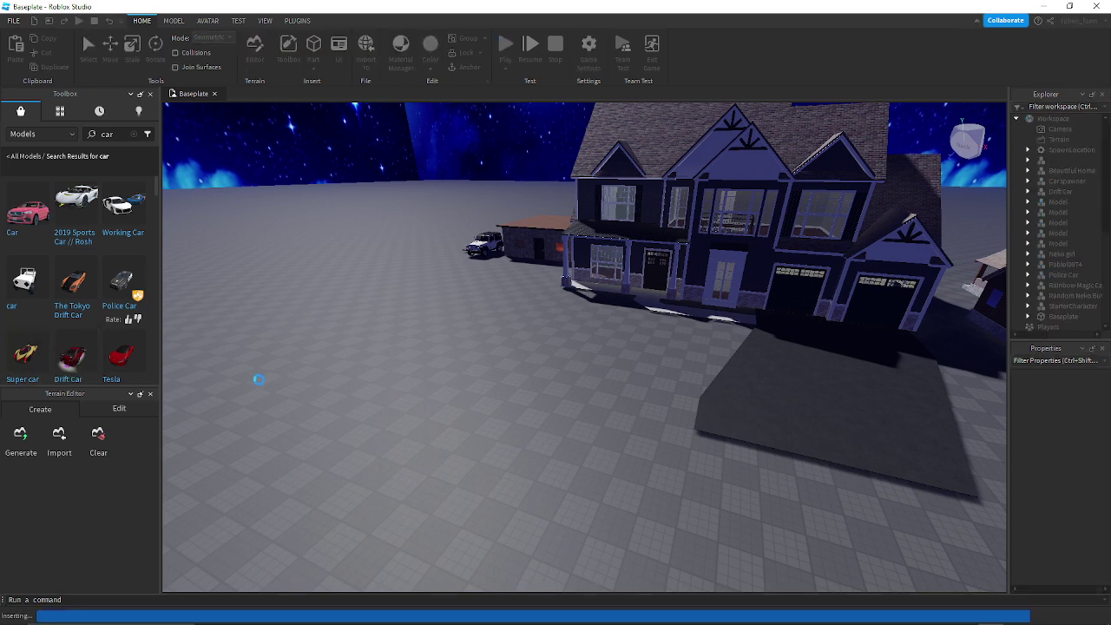
drag(259, 379, 792, 371)
- Move the yellow Super car into the dark house's garage alongside the Drift Car
right_drag(676, 396, 675, 396)
key(w)
drag(764, 397, 797, 529)
key(d)
key(s)
right_drag(797, 528, 797, 529)
key(a)
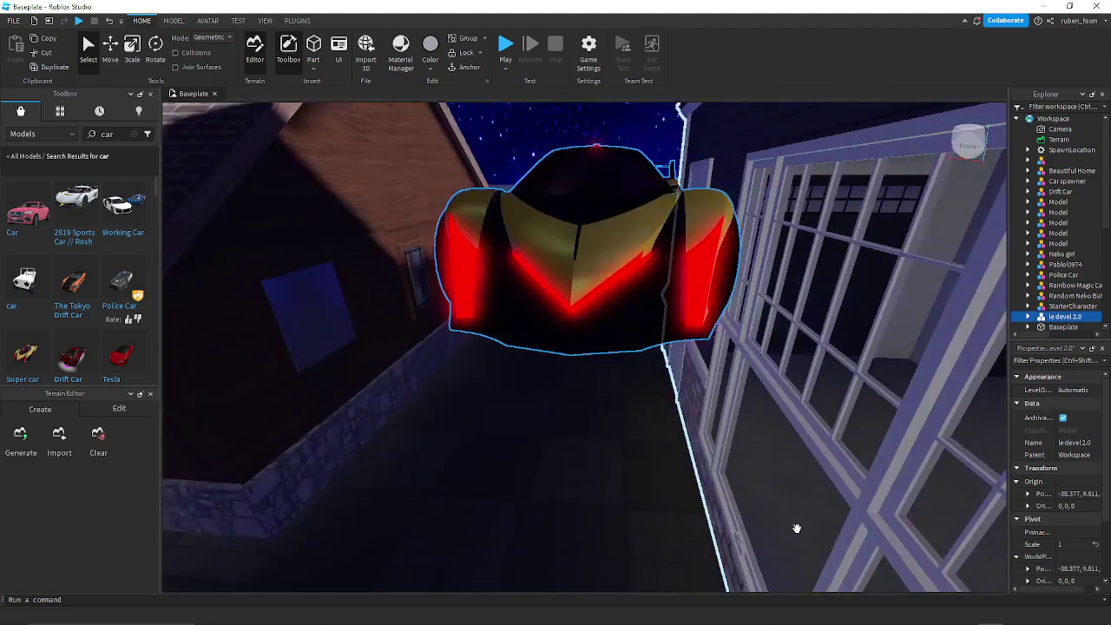
drag(797, 528, 498, 423)
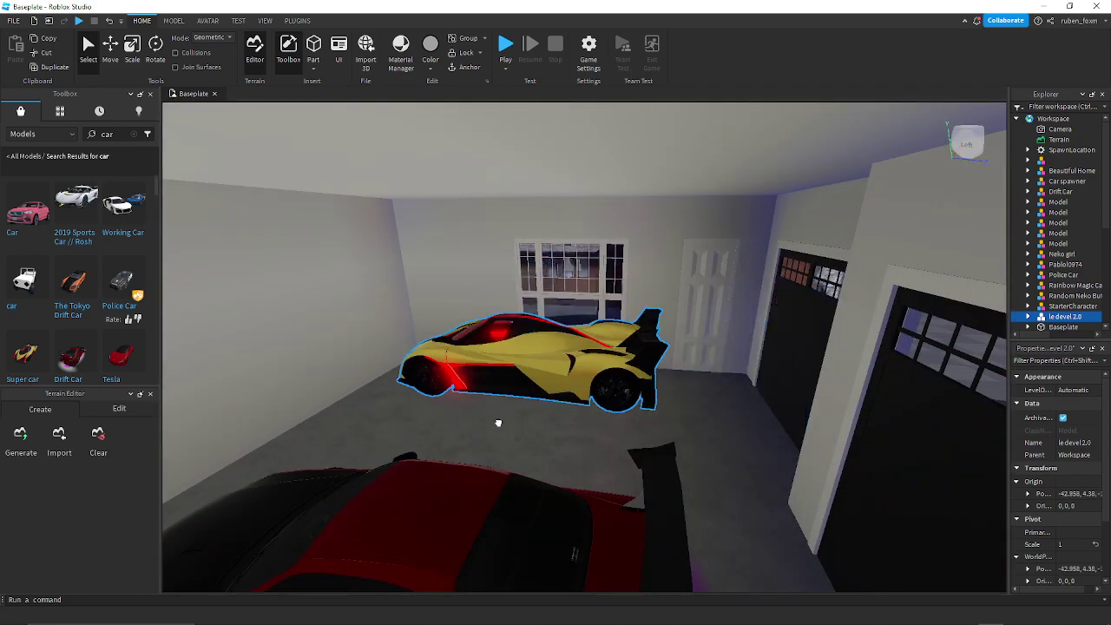
- Examine the cars in the dark house's garage and the whole row of houses from outside
right_drag(499, 423, 499, 423)
key(w)
key(s)
key(a)
key(w)
key(s)
key(w)
key(s)
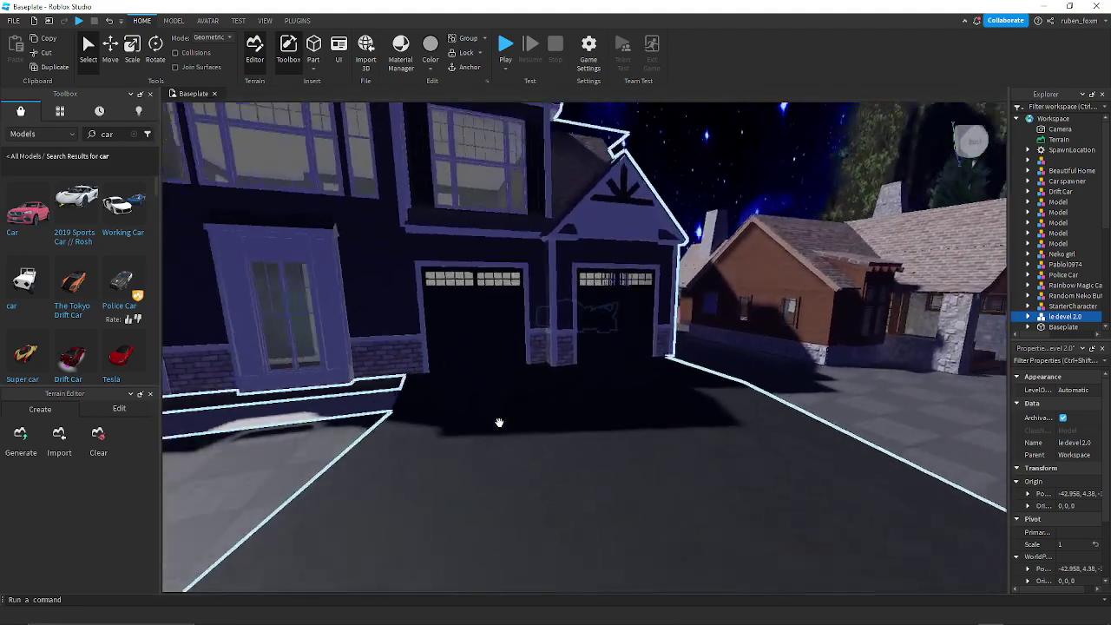
scroll(500, 423, down, 10)
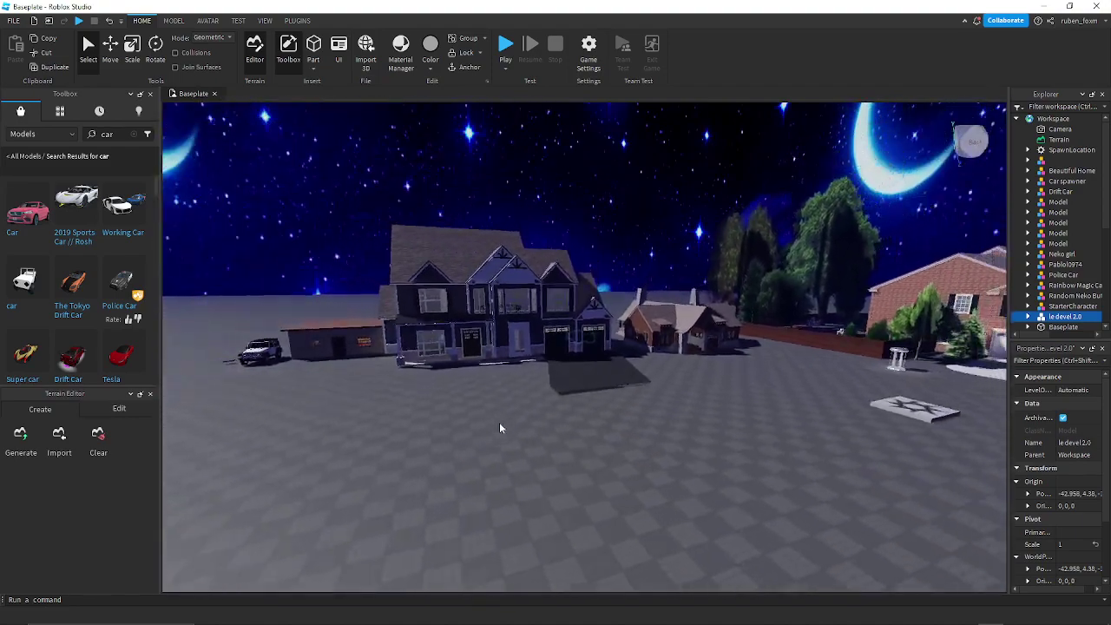
scroll(499, 423, down, 8)
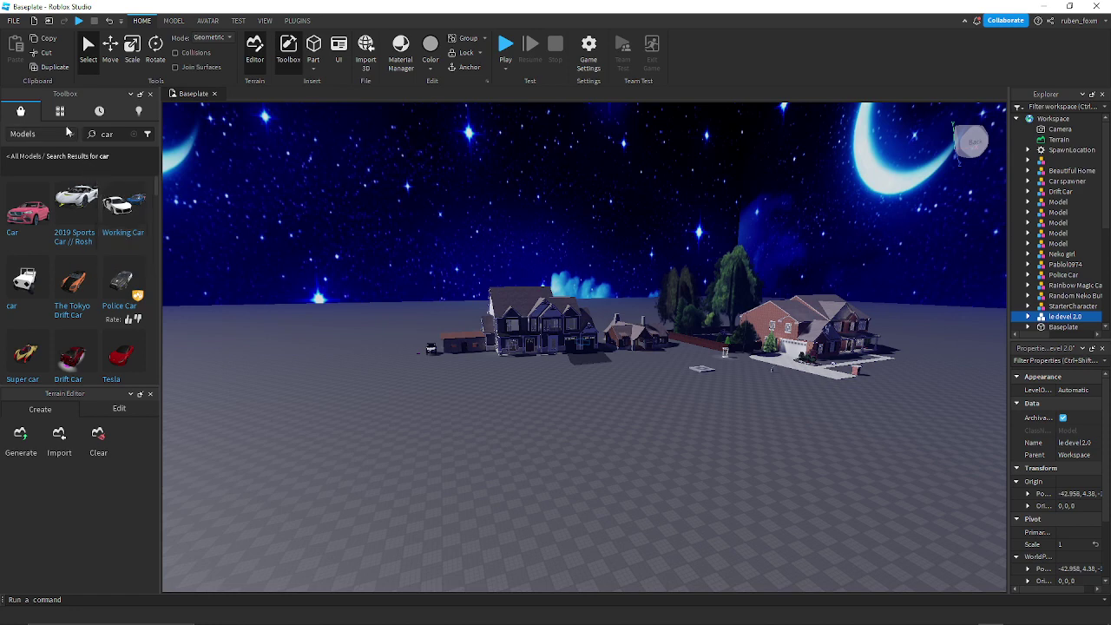
- Empty the model search term and clear the list of recent searches
click(131, 136)
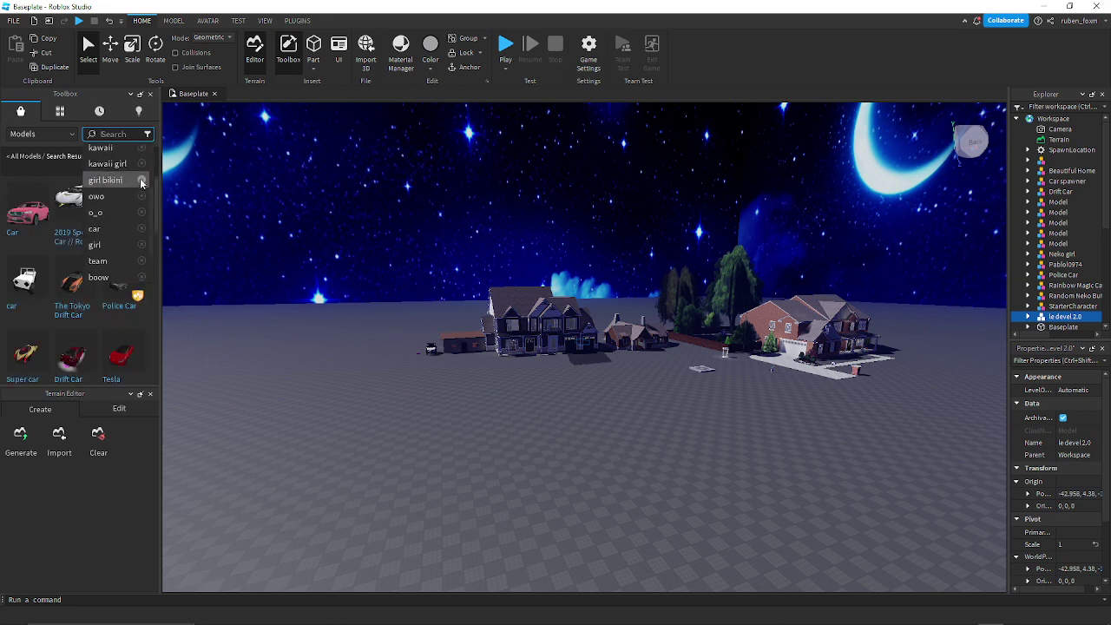
scroll(139, 184, down, 2)
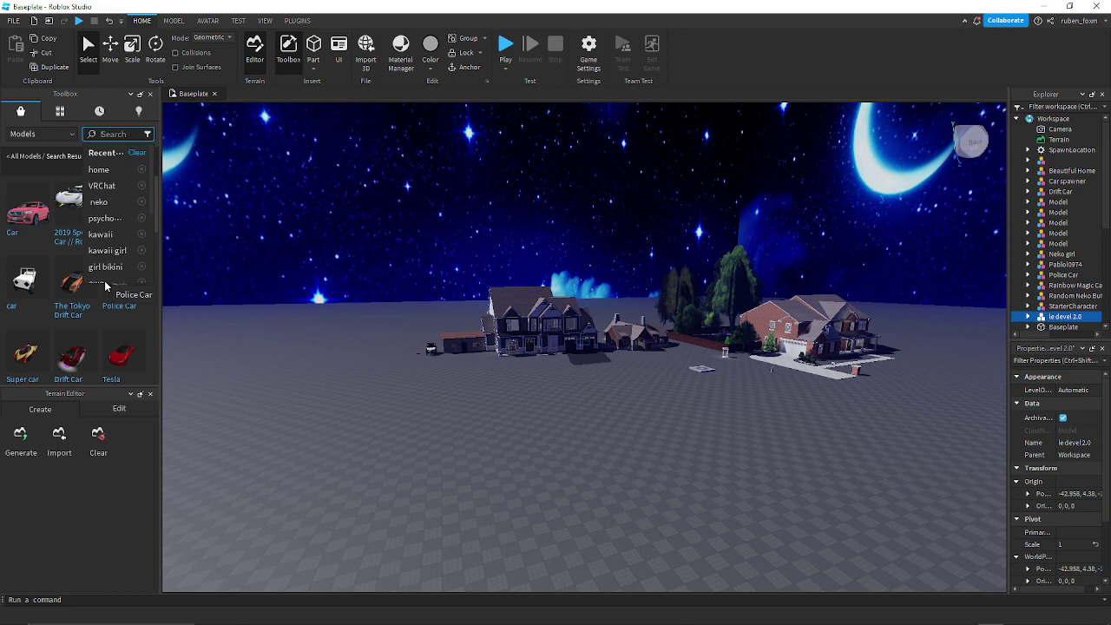
scroll(105, 285, up, 5)
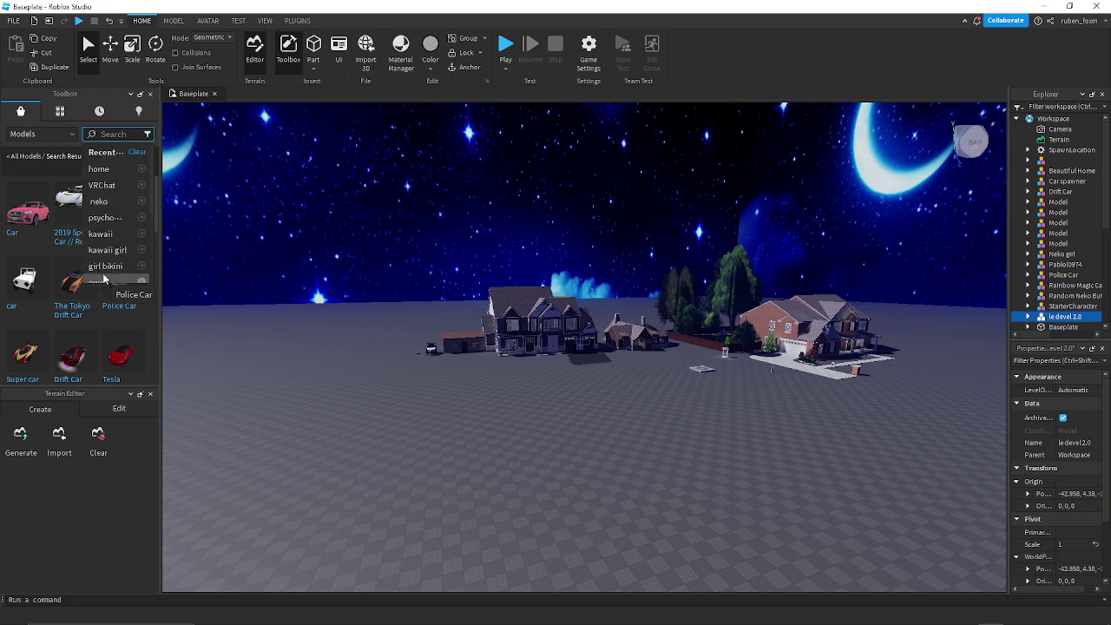
click(133, 159)
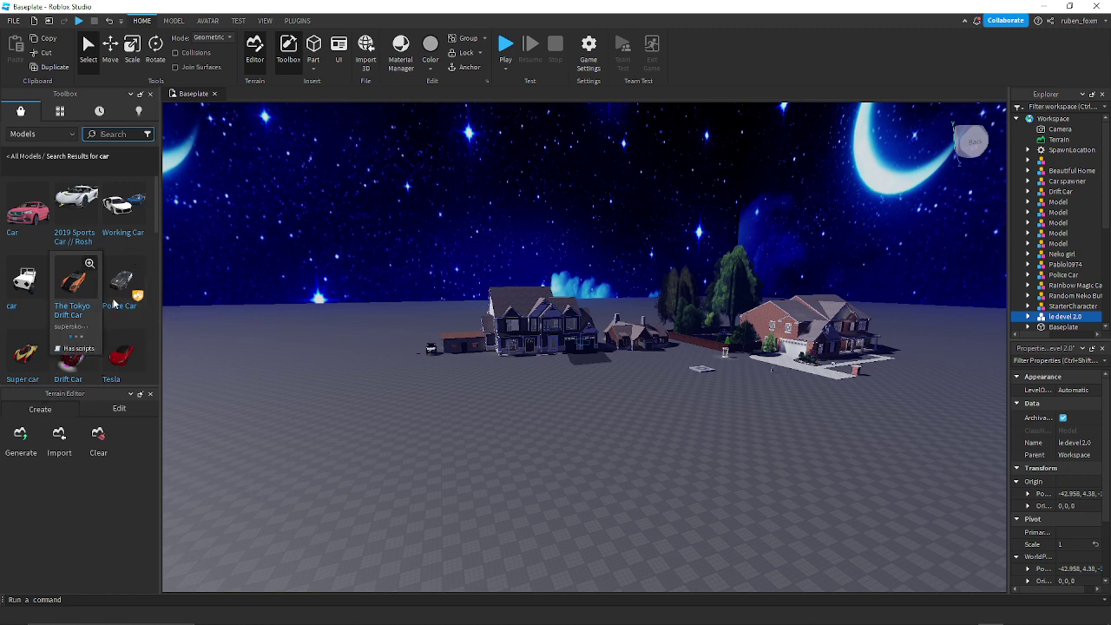
- Mark out a 64 × 4 × 52 terrain generation region on the open ground in front of the houses
click(20, 436)
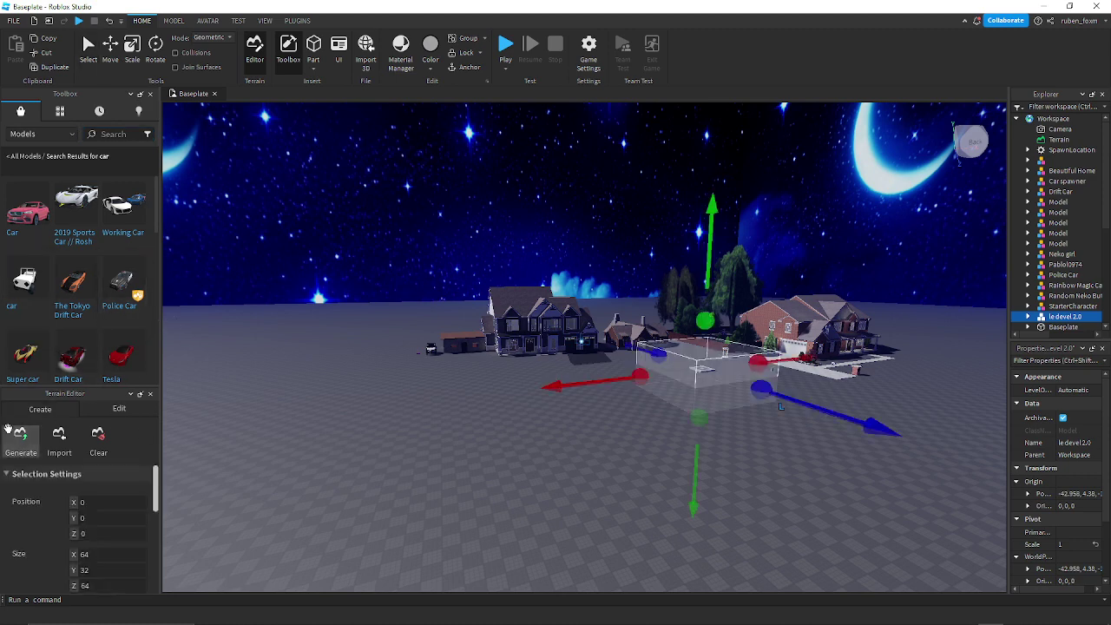
click(534, 459)
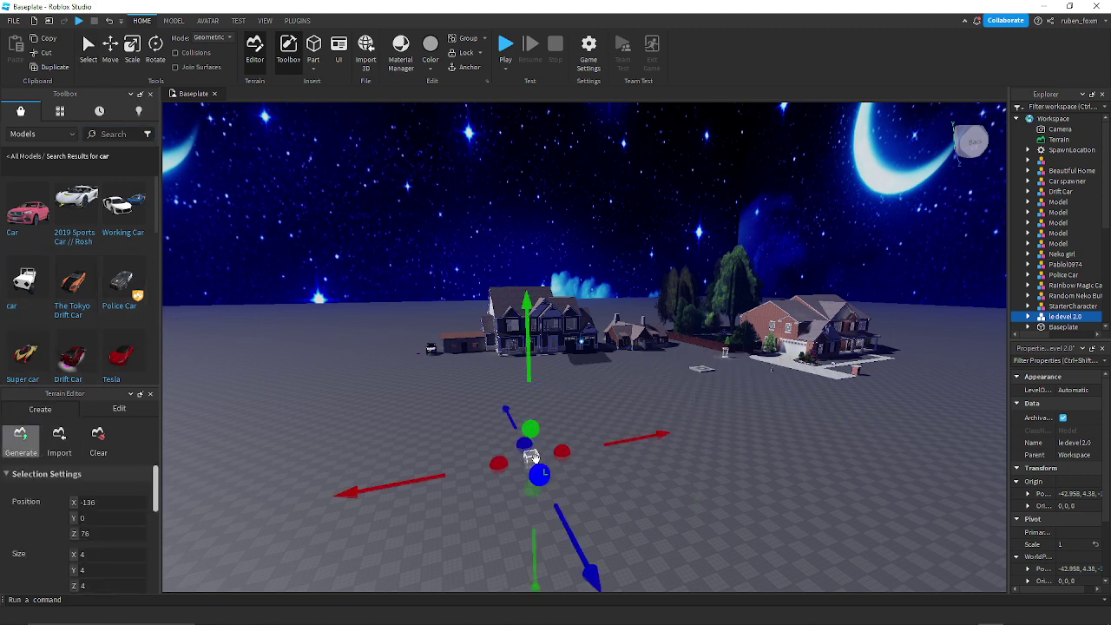
drag(531, 455, 747, 479)
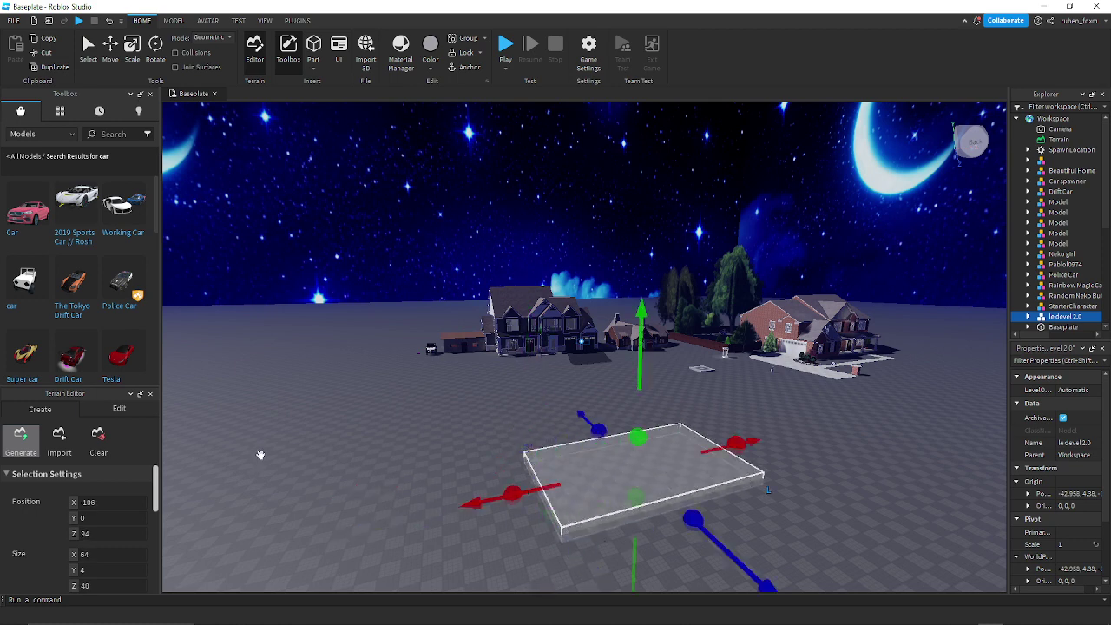
drag(726, 544, 721, 600)
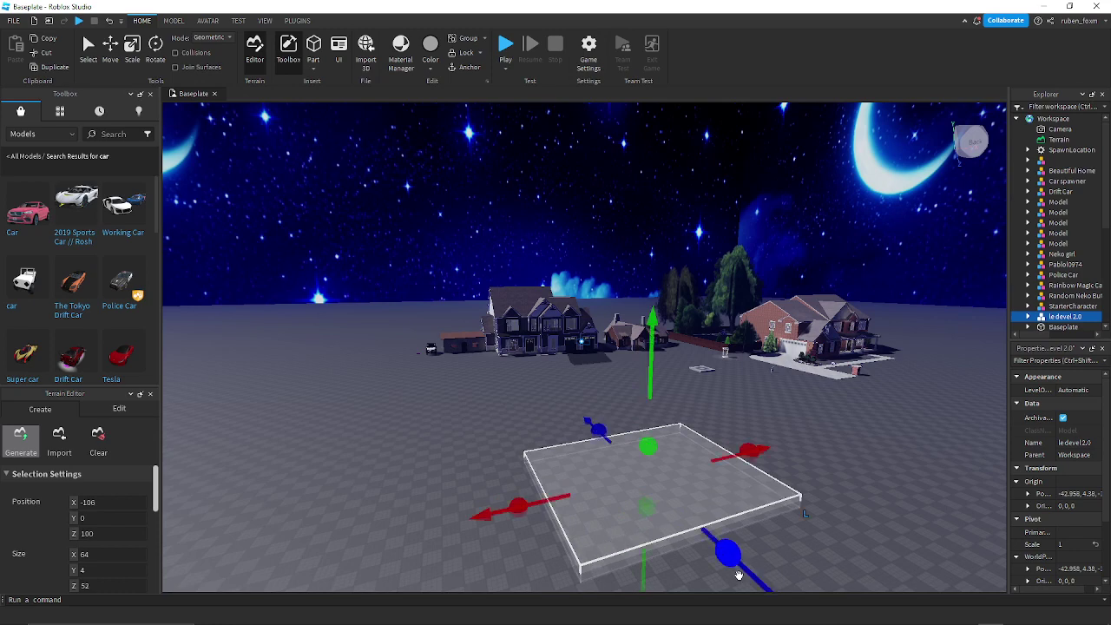
- Widen the marked region slightly with the terrain Import tool, and run the terrain Clear command
click(59, 438)
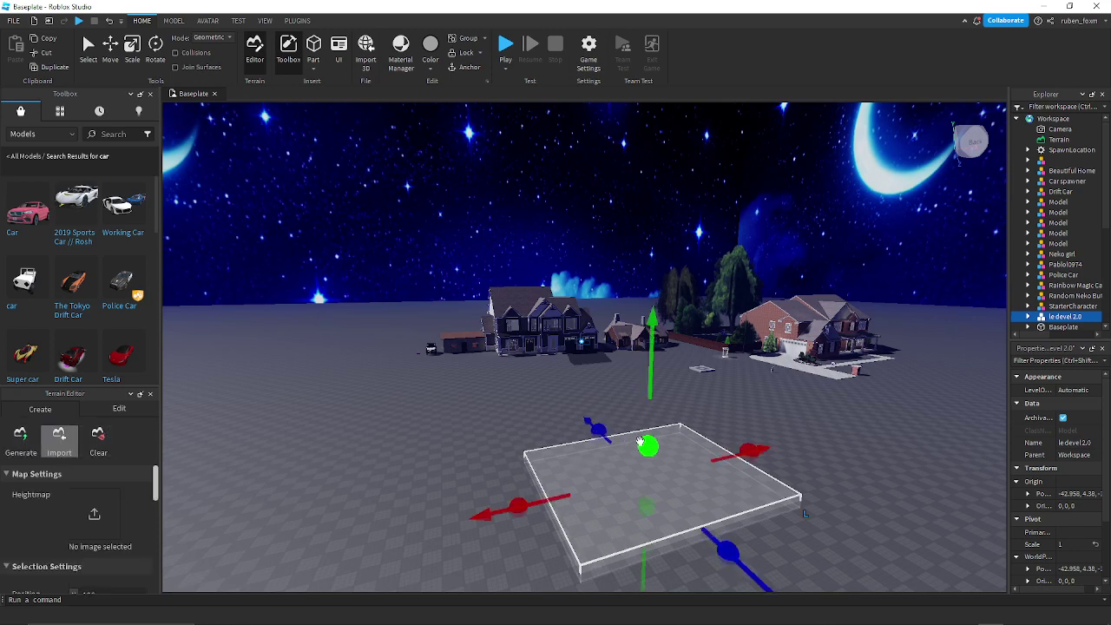
mouse_move(645, 442)
mouse_down()
mouse_move(642, 406)
mouse_move(634, 447)
mouse_up()
drag(519, 504, 534, 547)
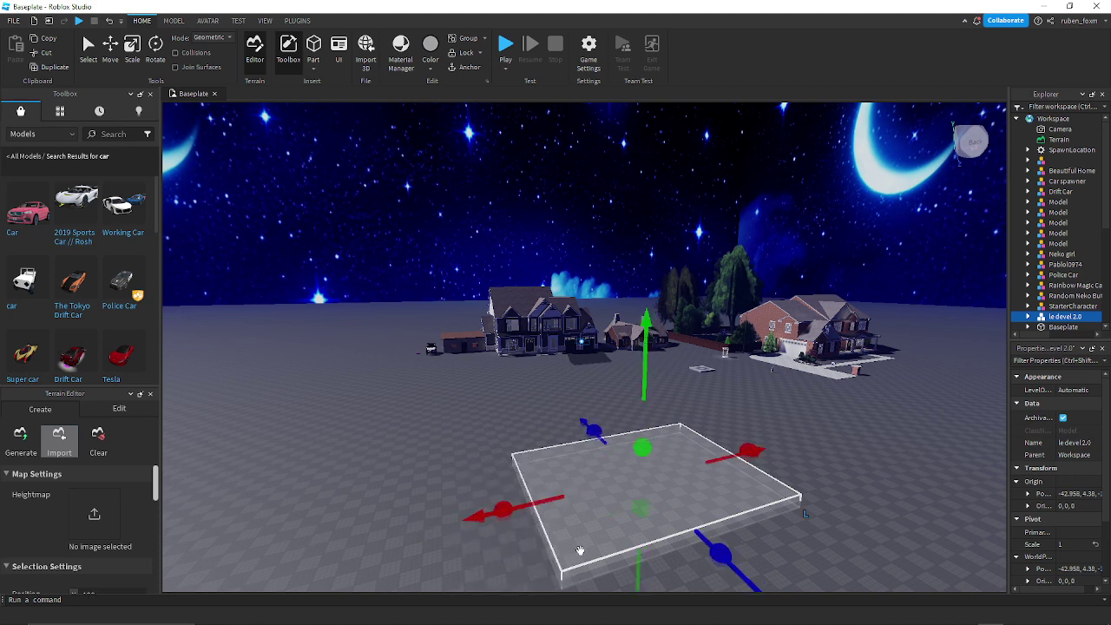
click(99, 438)
click(575, 334)
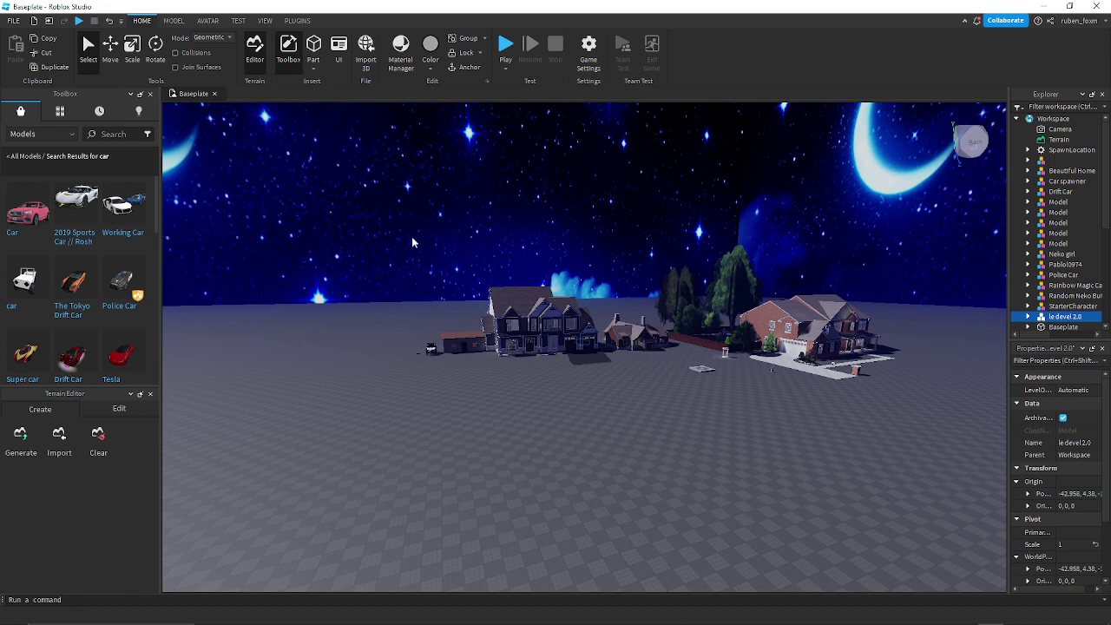
- Start a playtest and accept the free test purchase of "Beautiful Suburban Home"
mouse_move(86, 229)
click(504, 48)
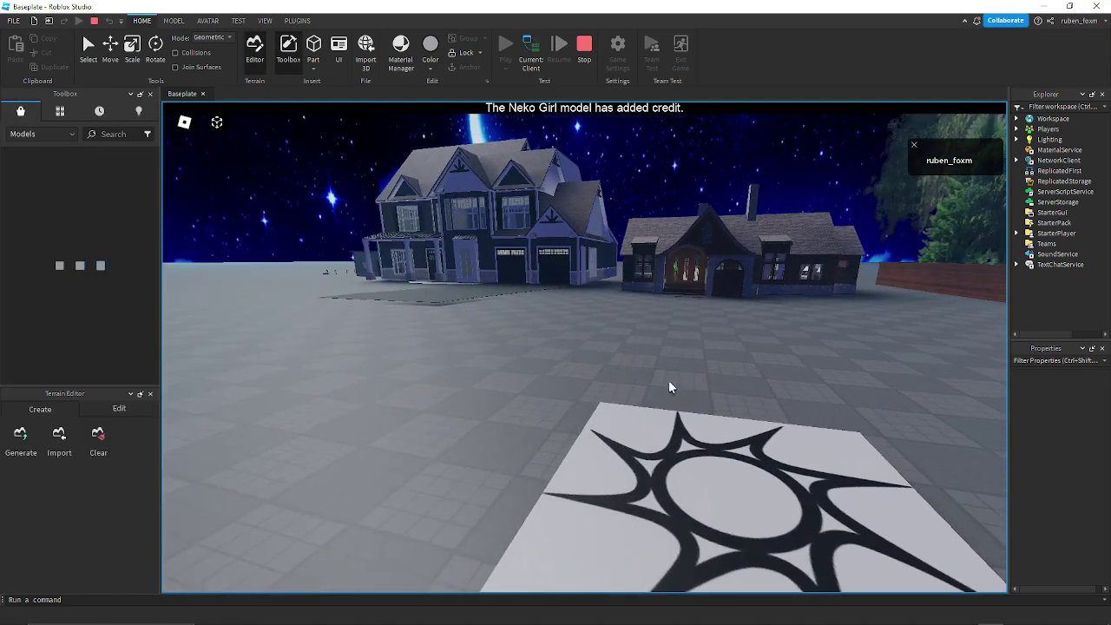
click(634, 403)
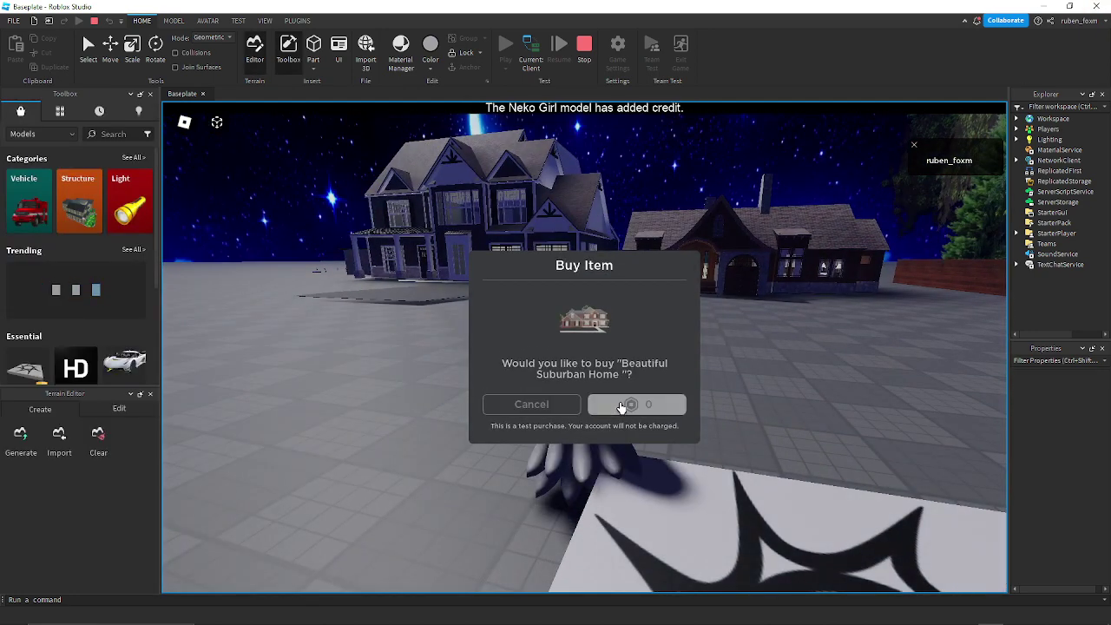
click(620, 378)
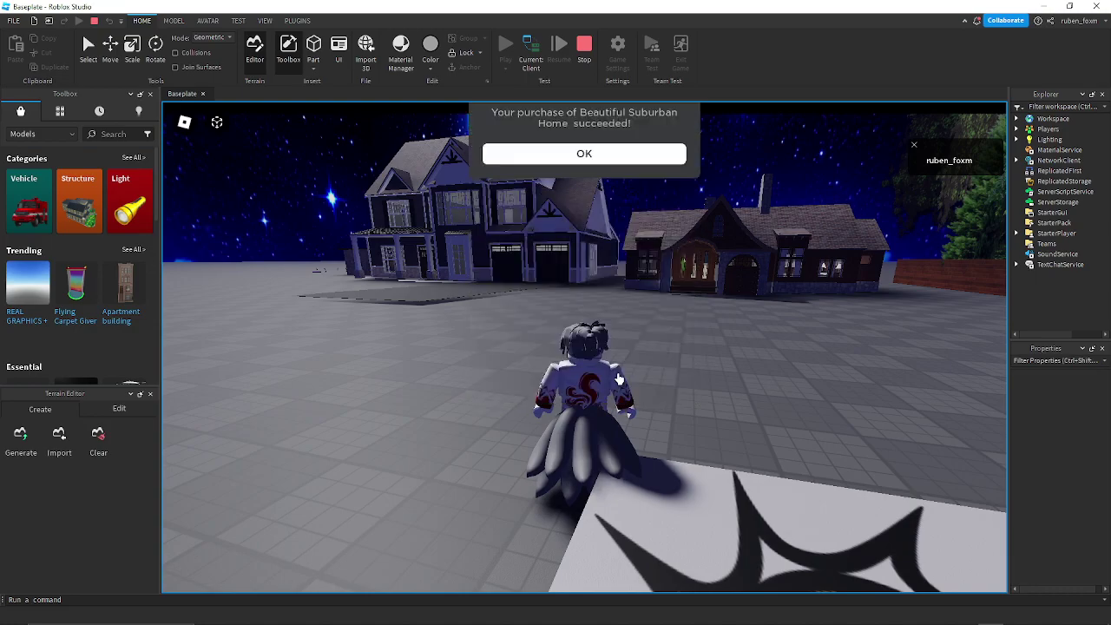
- Walk the avatar from the spawn pad to the driveway of the brick house
right_drag(620, 376, 620, 377)
key(w)
key(d)
scroll(620, 376, up, 5)
scroll(586, 347, down, 3)
scroll(584, 343, down, 4)
right_drag(584, 343, 584, 343)
key(w)
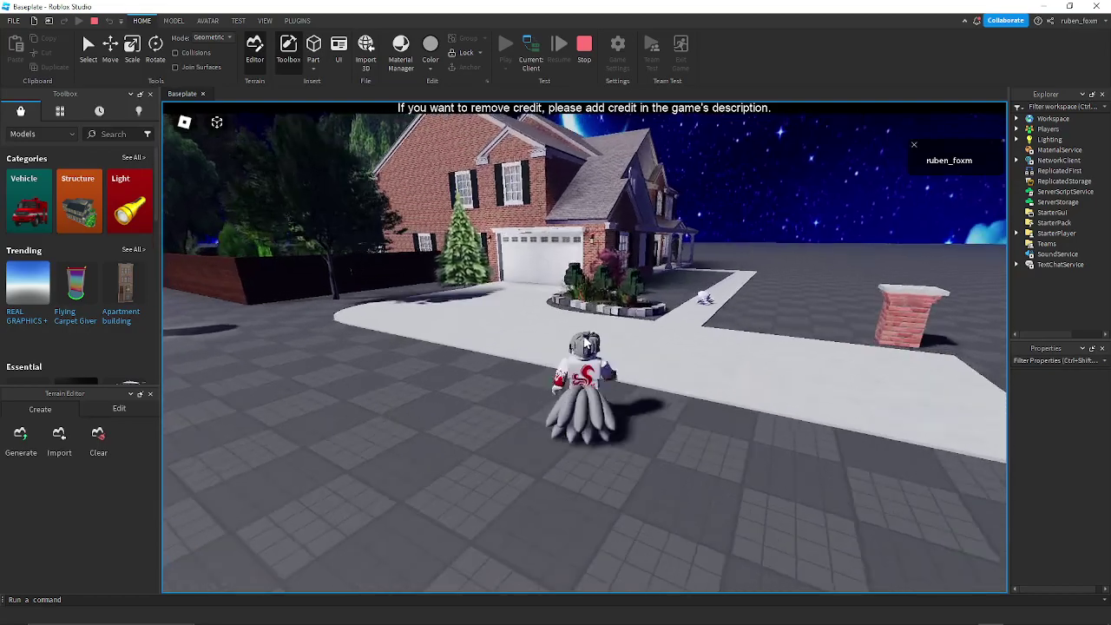
- Walk the avatar to the rainbow carpet's glass pillar and collect the carpet as a tool
scroll(584, 343, up, 3)
key(w)
key(d)
key(w)
key(d)
key(w)
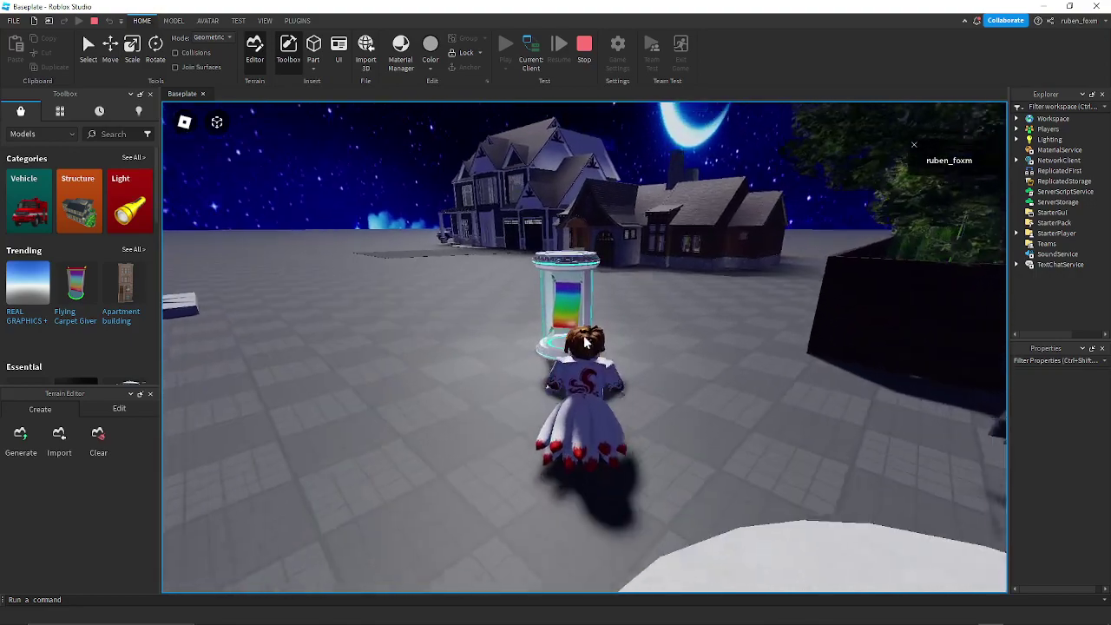
key(s)
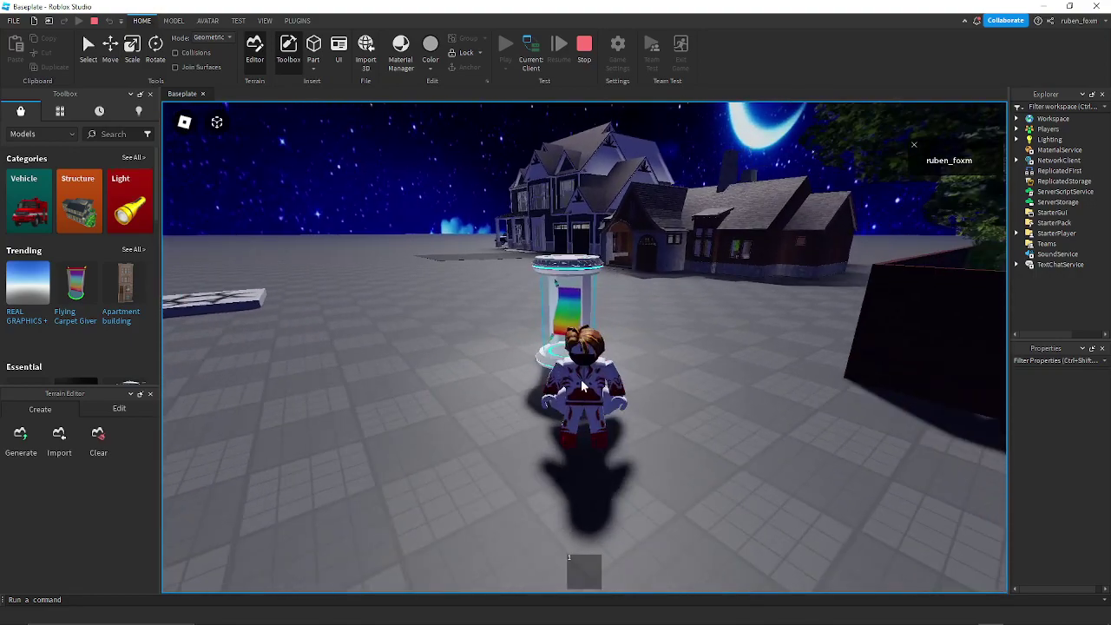
- Equip the rainbow carpet, travel into a furnished house's hallway, and put the carpet away
key(1)
right_drag(585, 378, 585, 375)
key(w)
key(1)
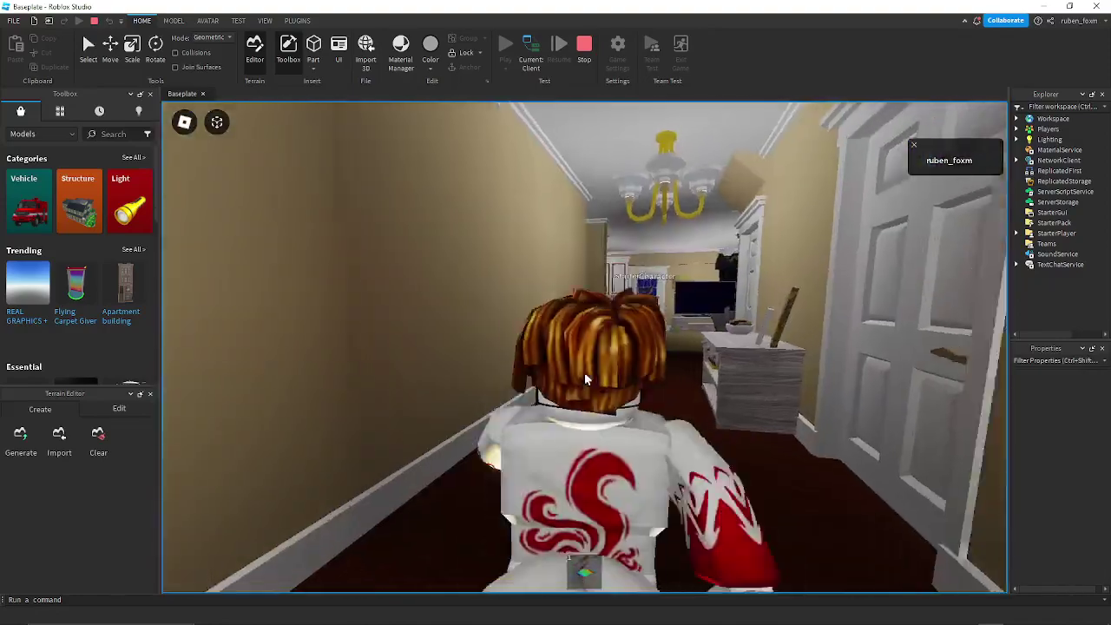
- Walk in first person to the StarterCharacter near the living room and bump into it
scroll(584, 378, up, 5)
key(w)
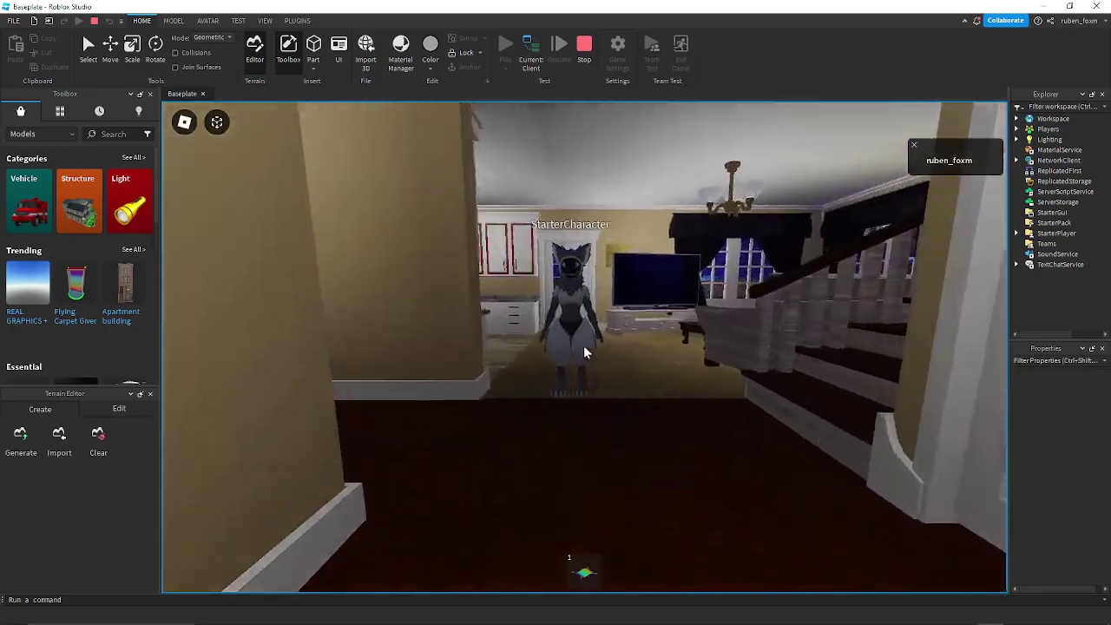
key(s)
key(w)
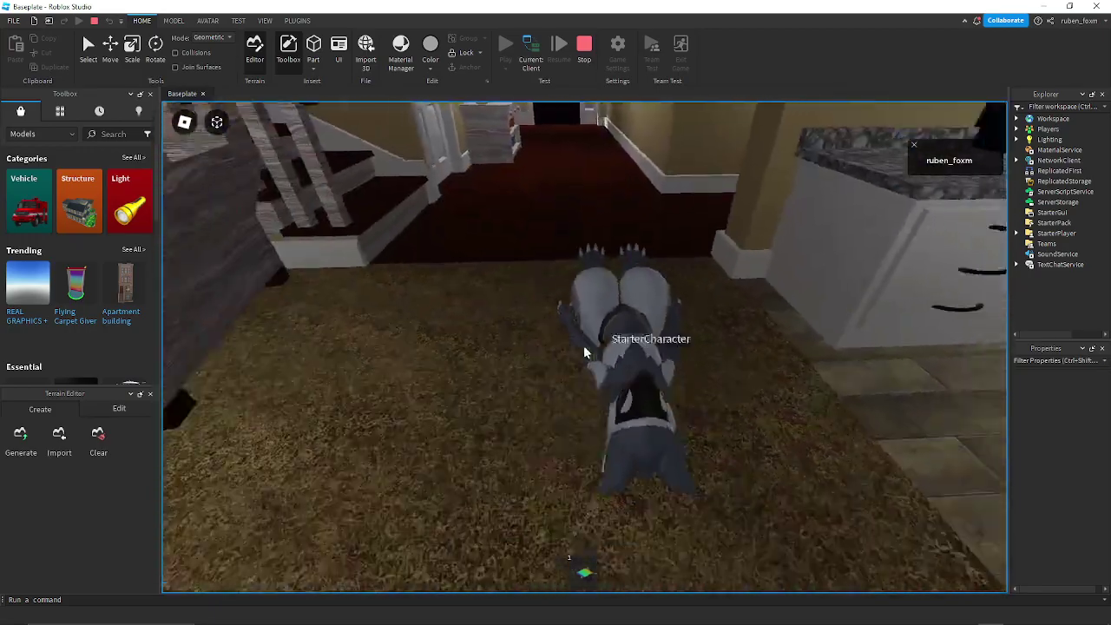
- Examine the green-horned character in the kitchen from several distances, bumping into it
key(s)
key(w)
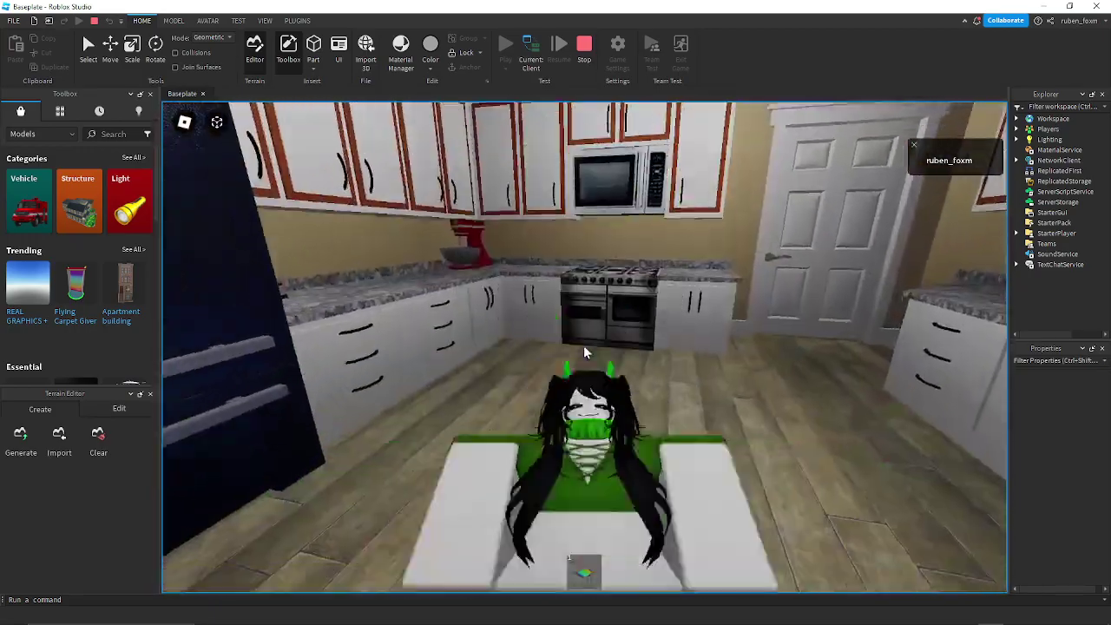
key(s)
key(s)
key(w)
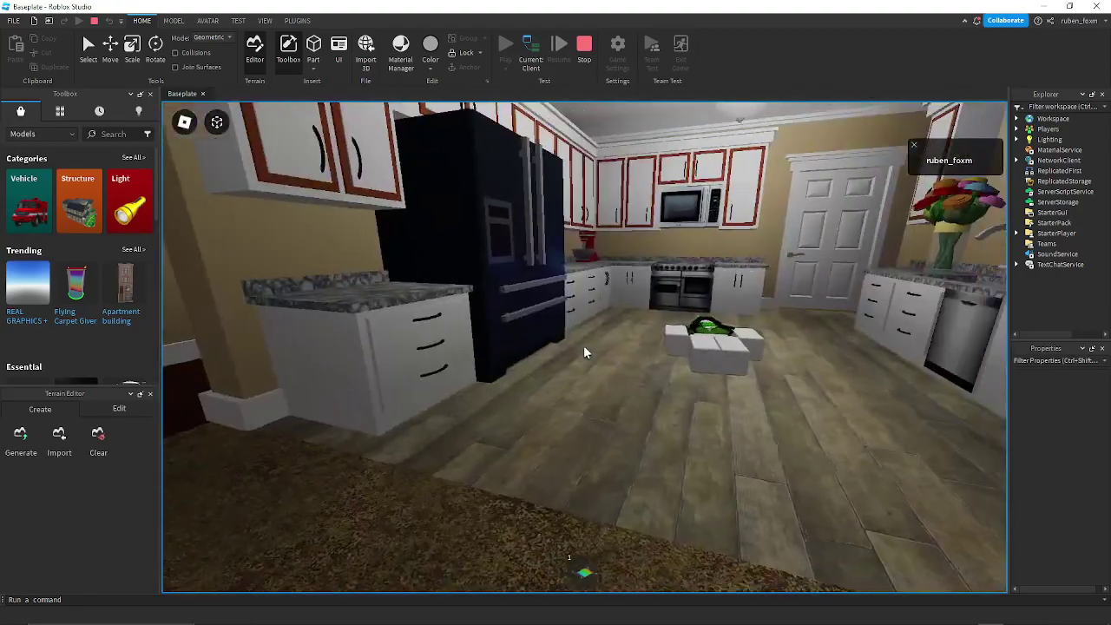
key(s)
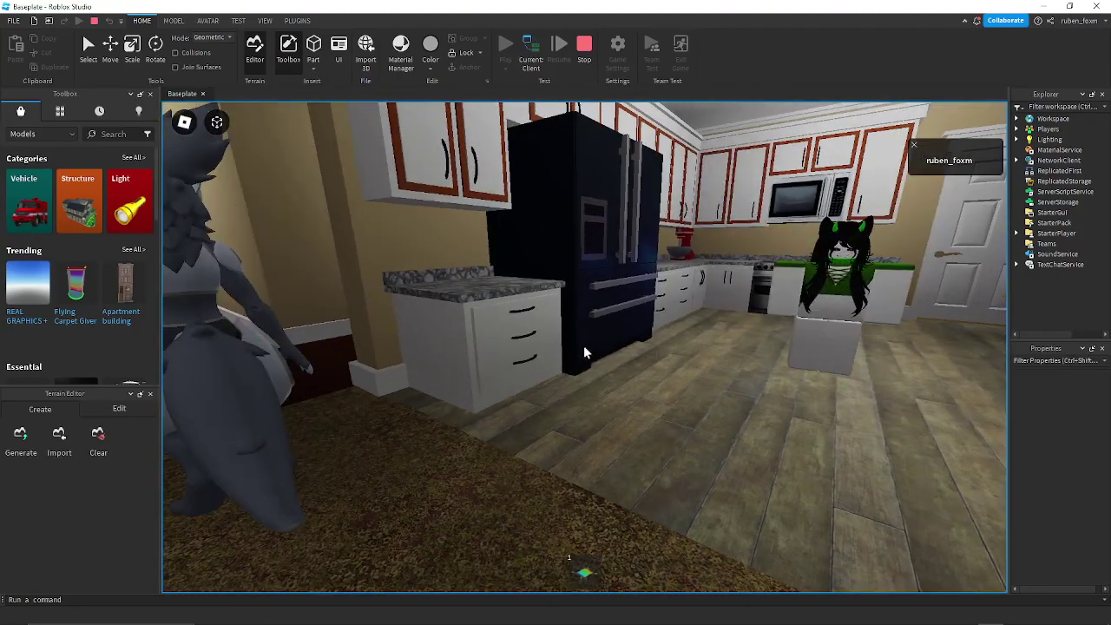
key(w)
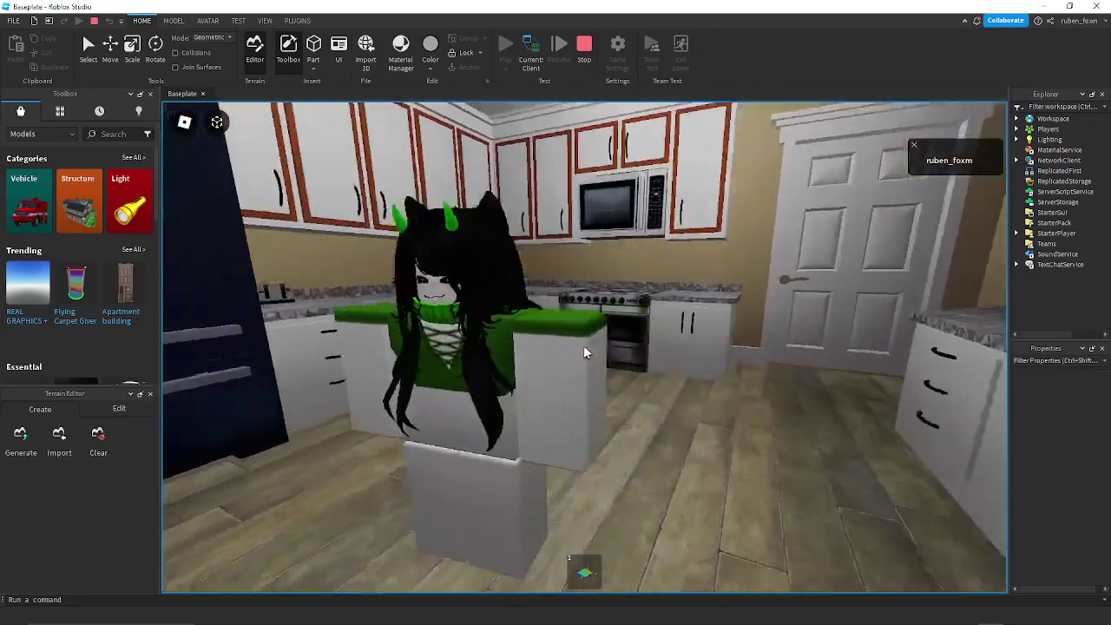
- Go through the kitchen door to inspect the pantry shelves, and head back towards the living room
key(w)
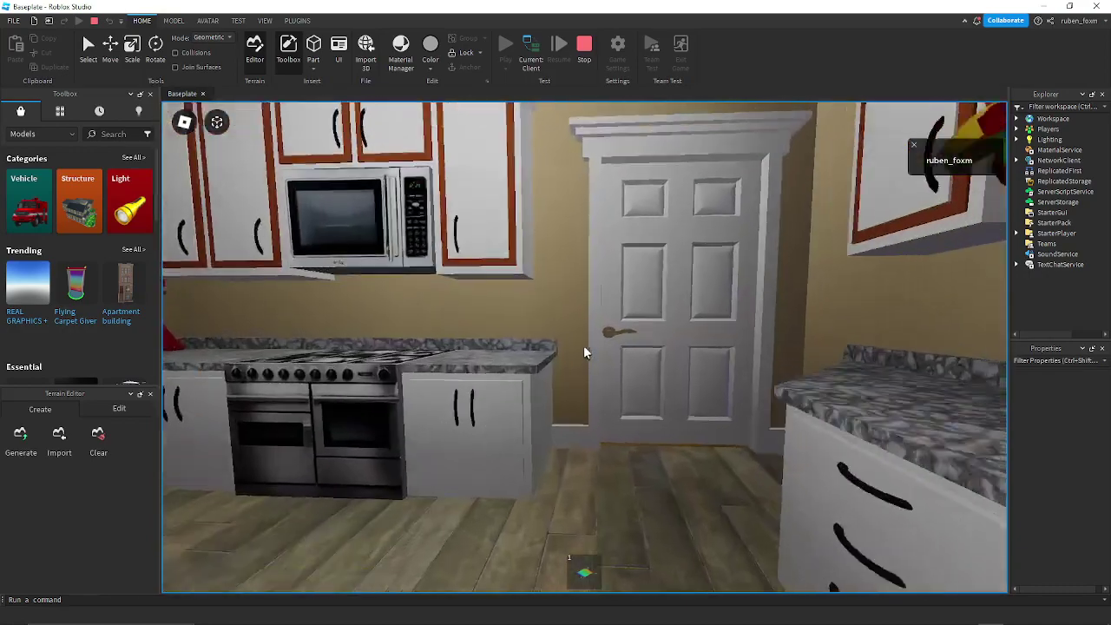
key(w)
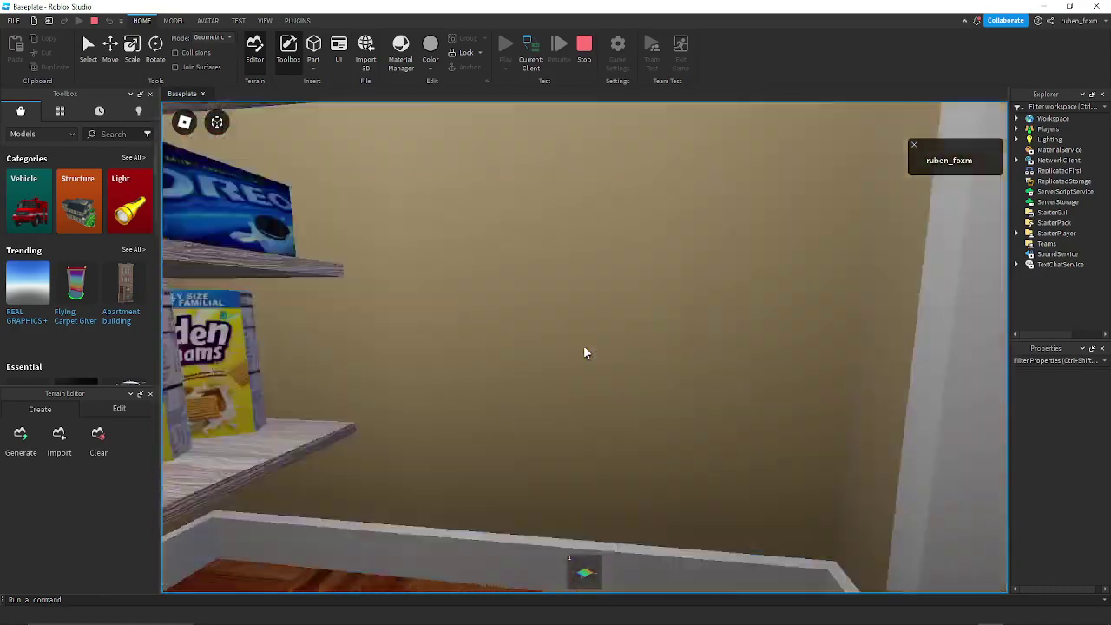
key(w)
key(d)
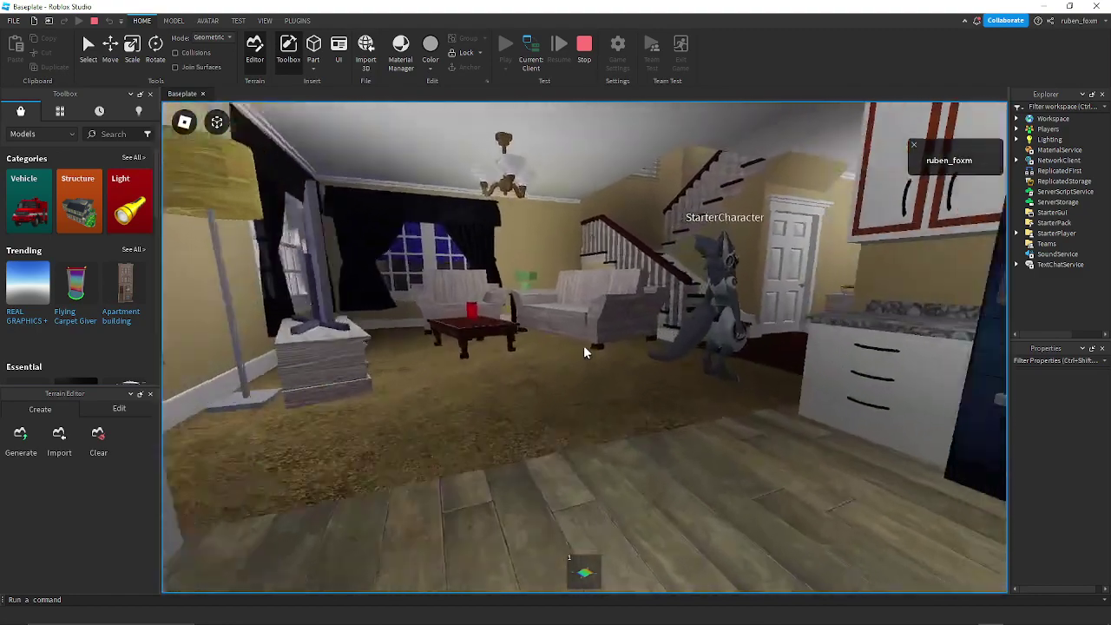
- Walk through the hallway to look inside the room with the colourful rug, and return towards the stairs
key(w)
key(d)
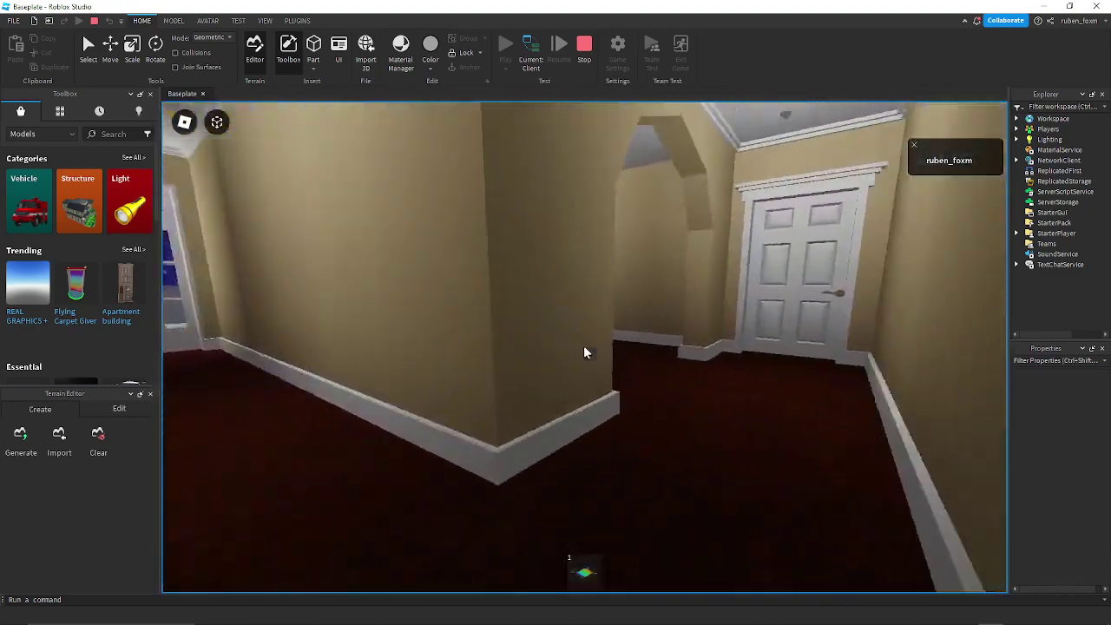
key(w)
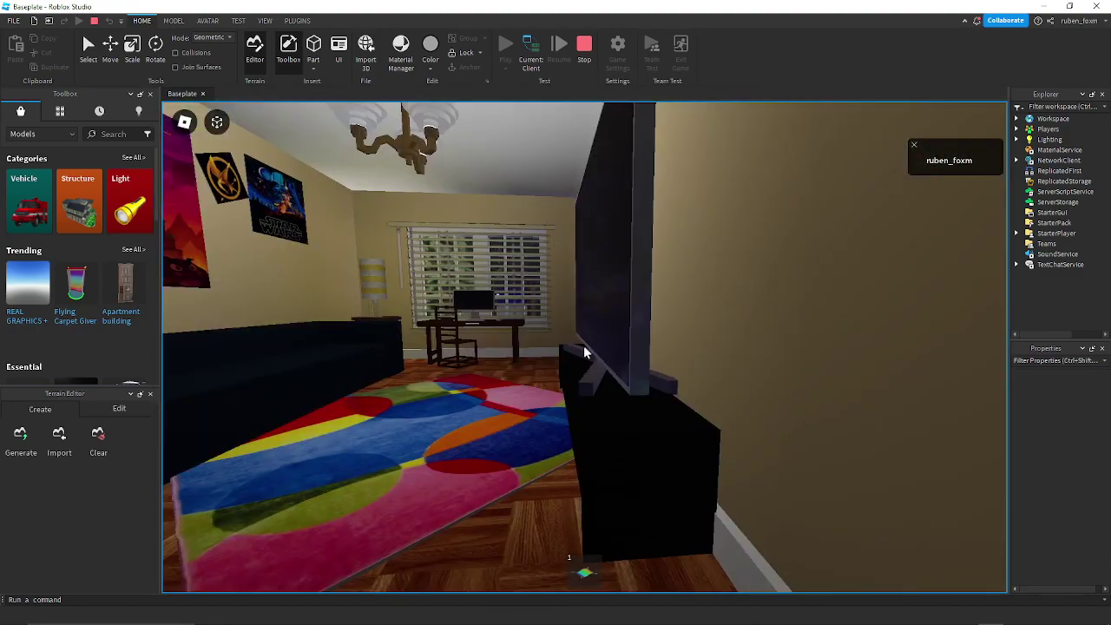
key(d)
key(w)
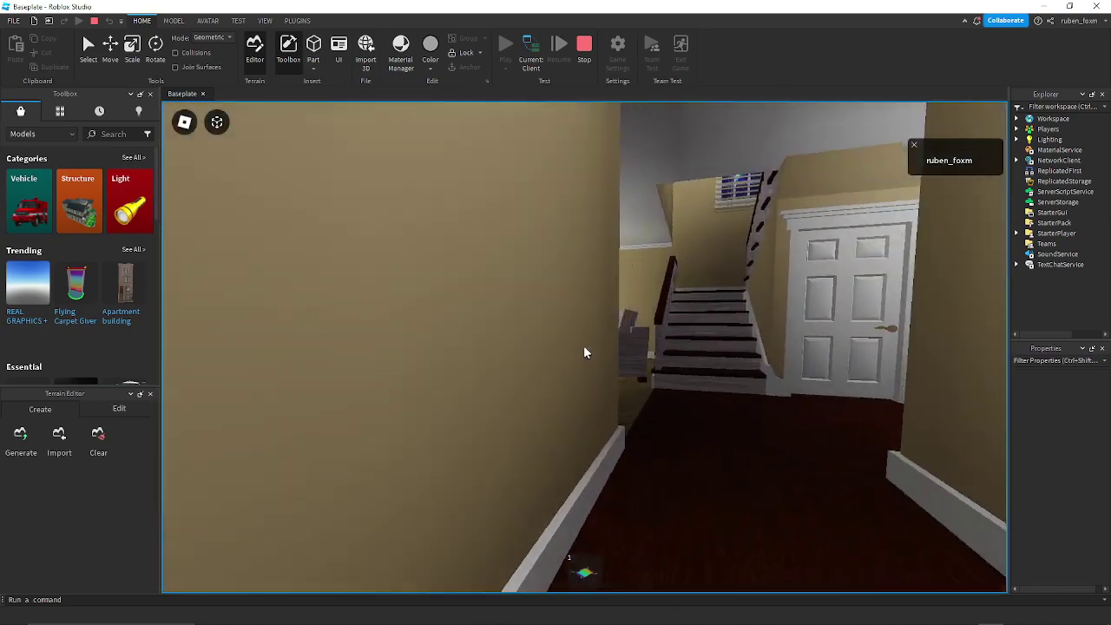
- Climb the stairs and search the upper floor for the bedroom with the pink cat-eared character
key(w)
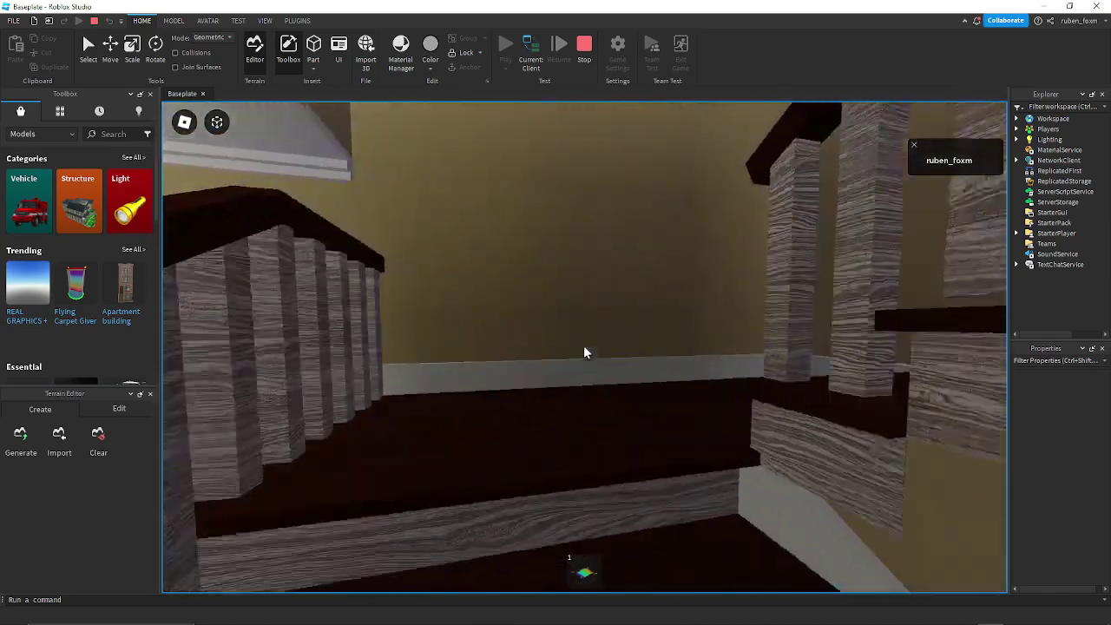
key(w)
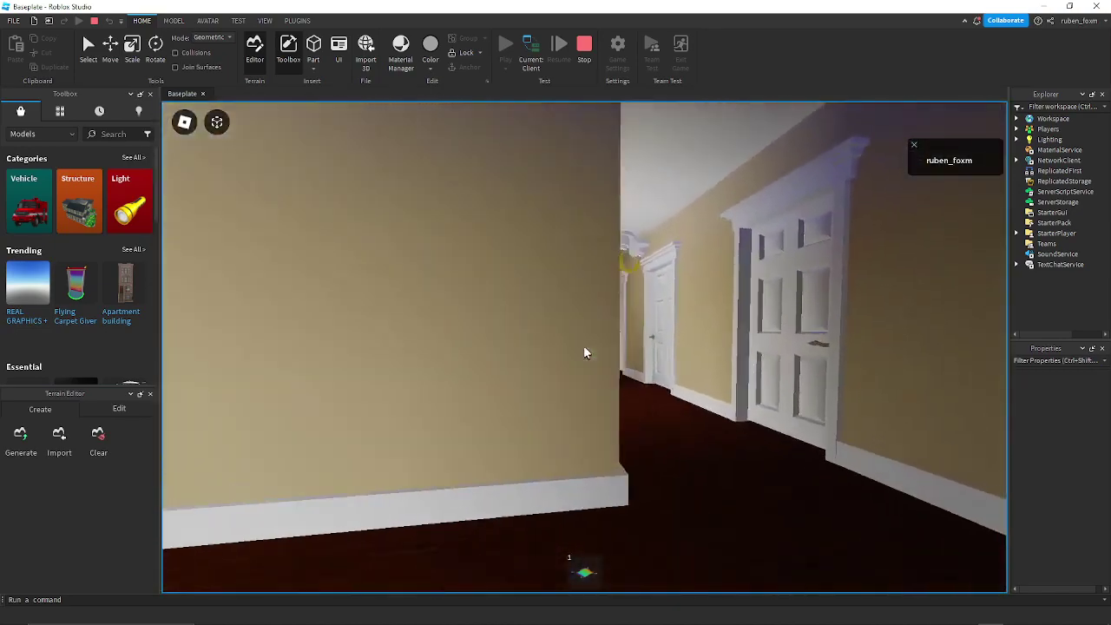
key(w)
key(a)
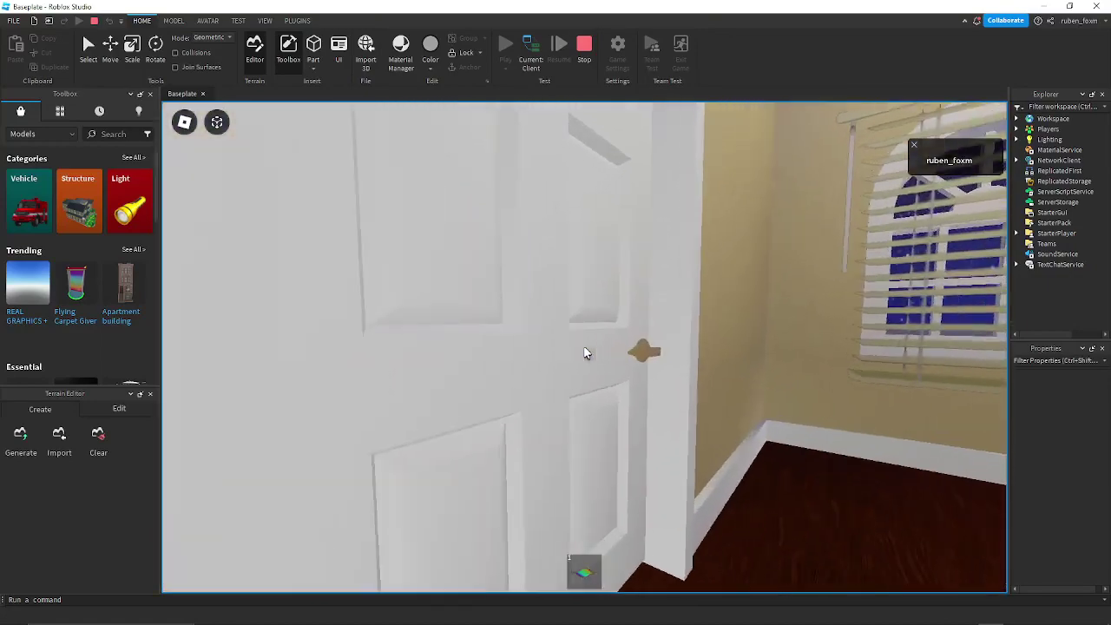
key(d)
key(w)
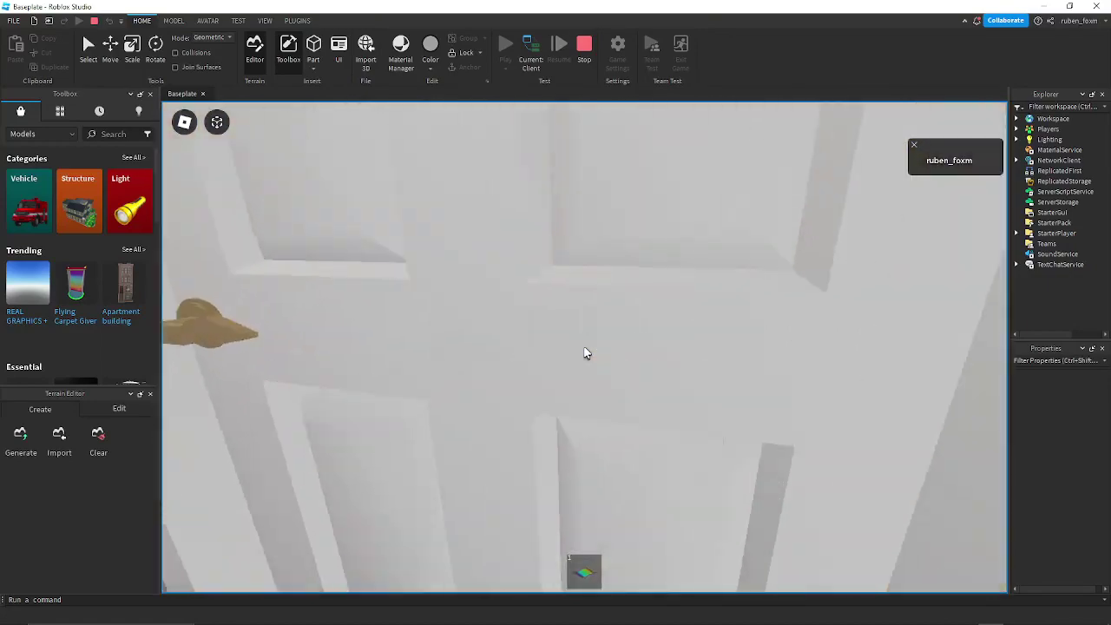
key(w)
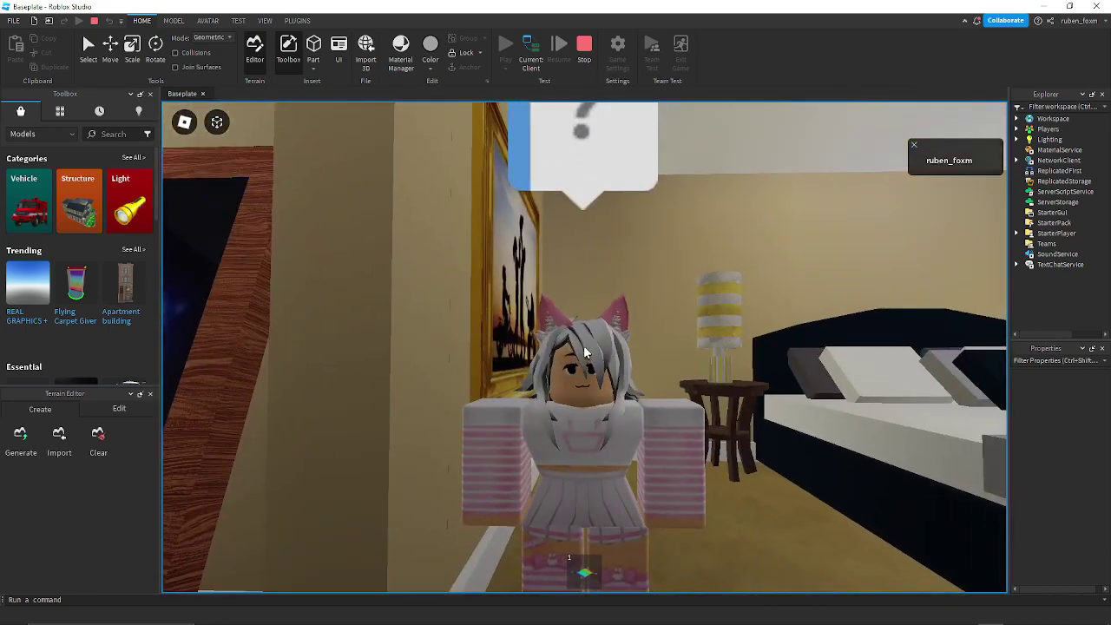
- Open the pink cat-eared character's question-mark dialogue and look around the bedroom in first person
scroll(585, 352, down, 4)
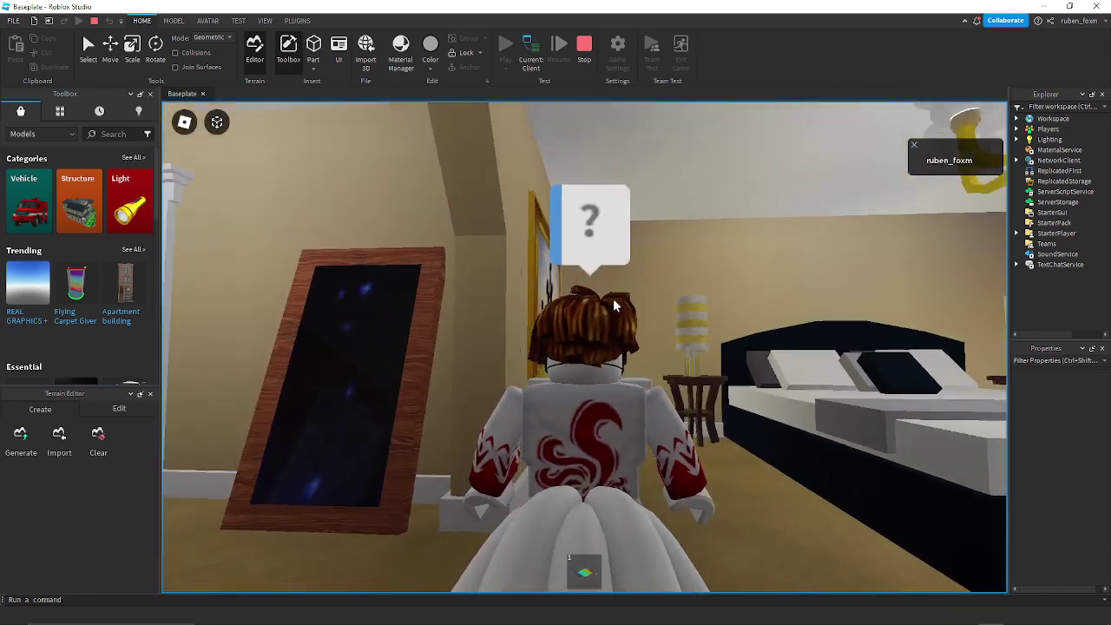
right_drag(615, 306, 556, 323)
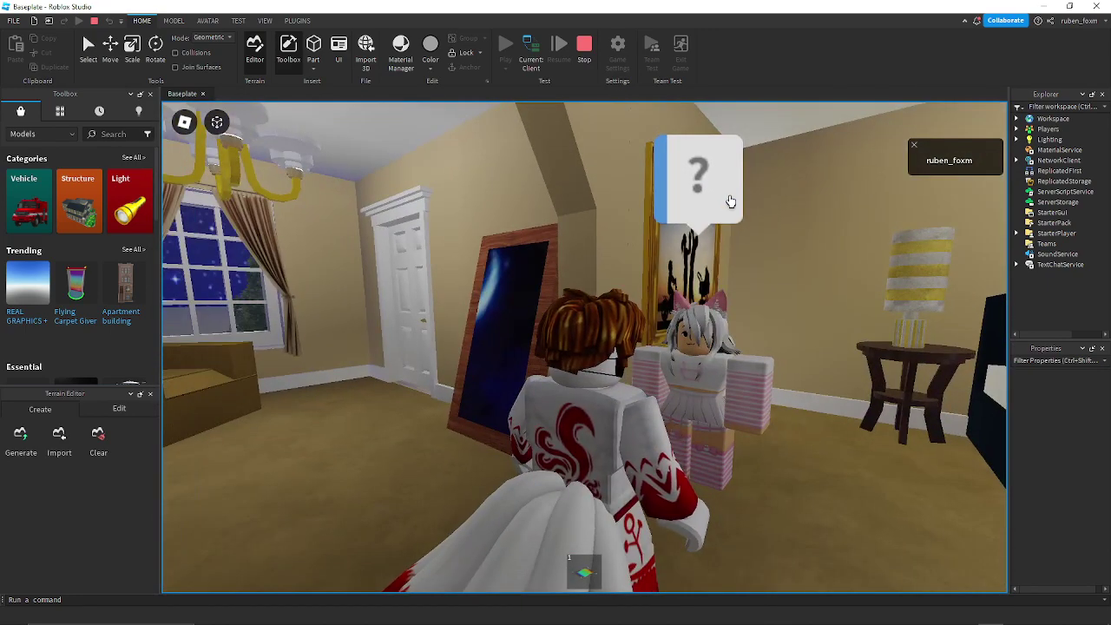
click(729, 200)
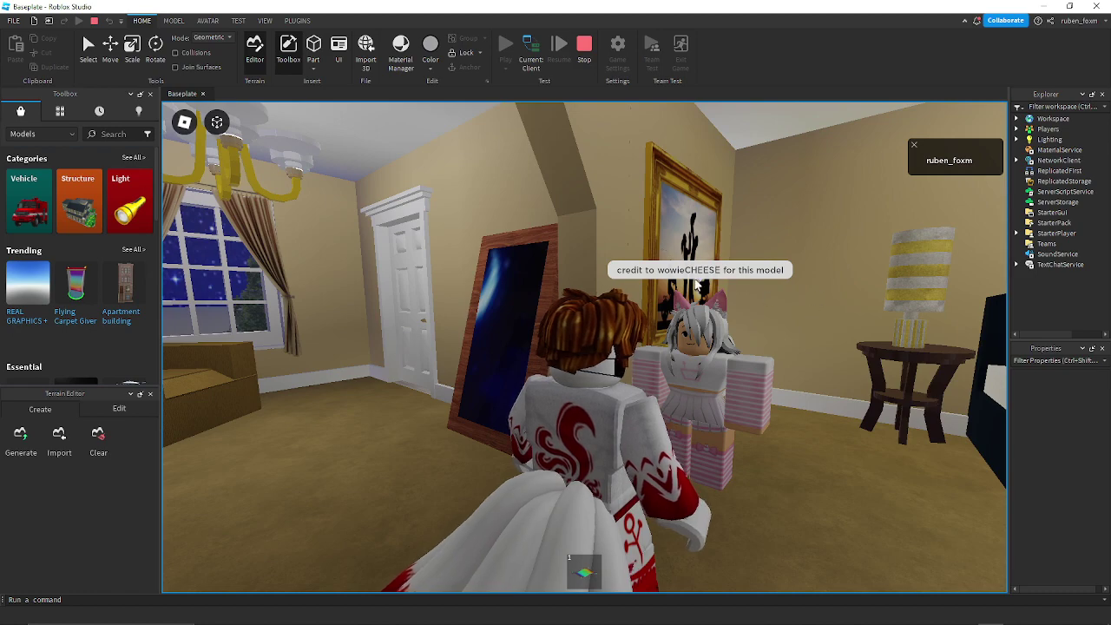
scroll(650, 291, up, 4)
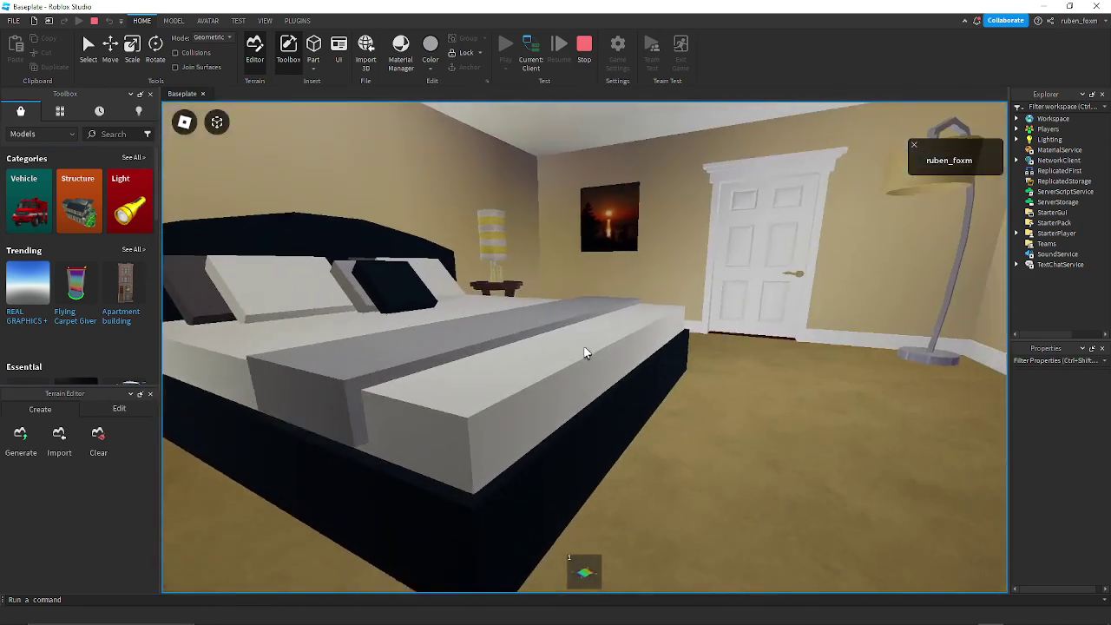
- Leave the bedroom through its white door and go down the stairs to the ground-floor hallway
key(w)
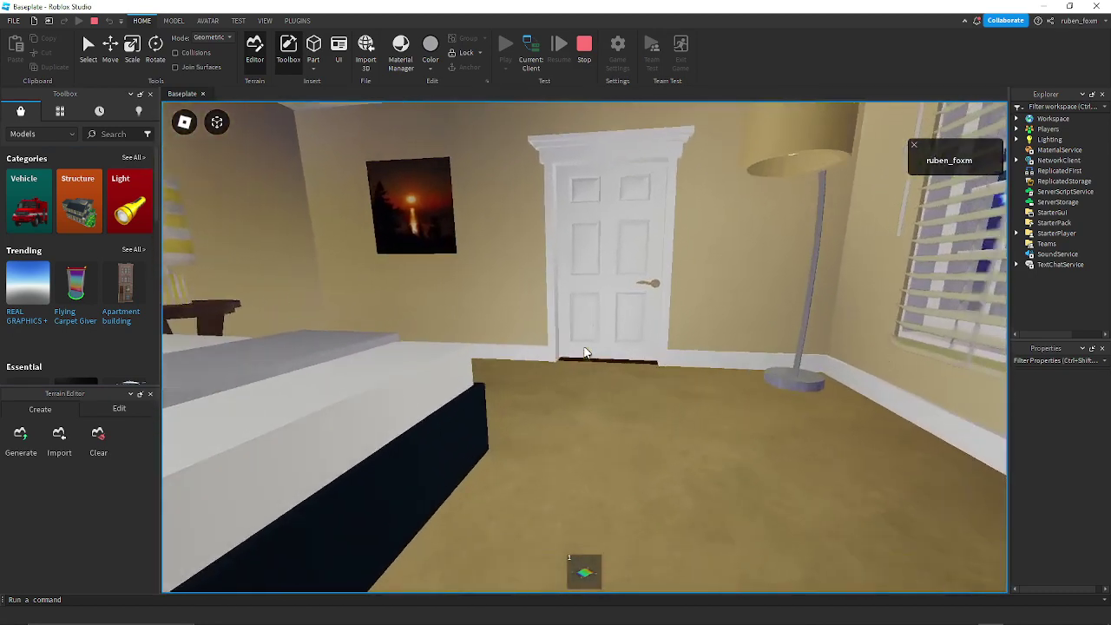
key(w)
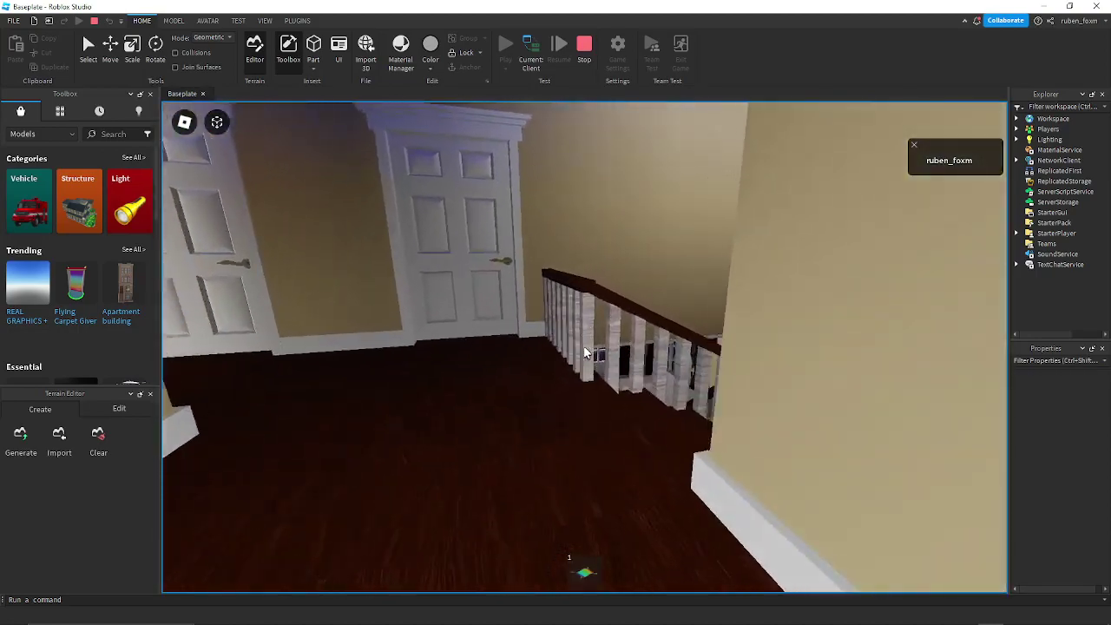
key(w)
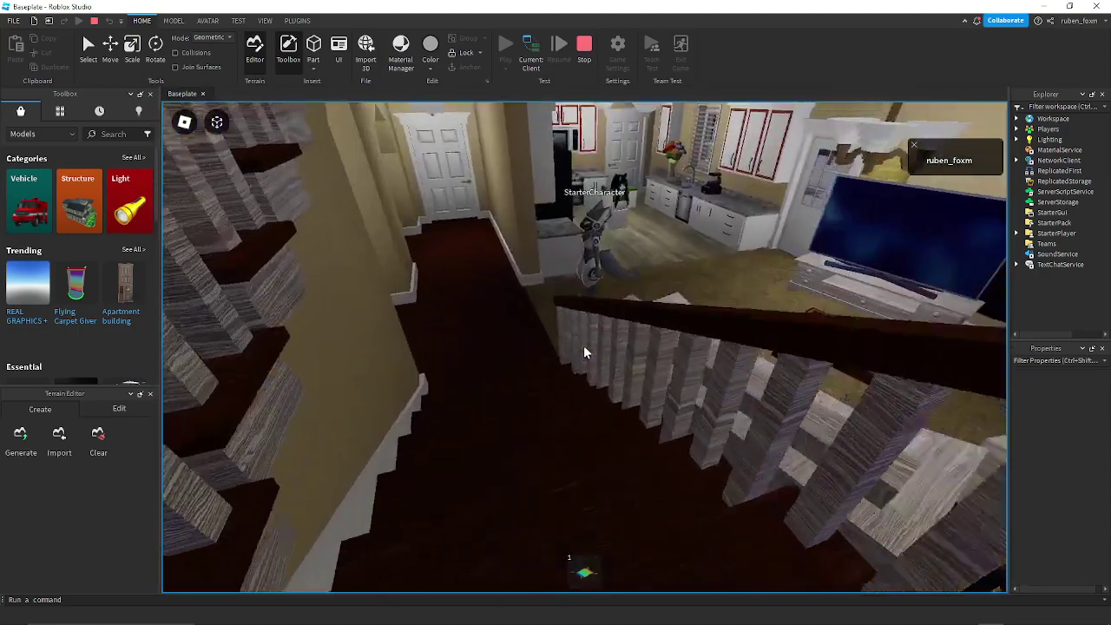
key(w)
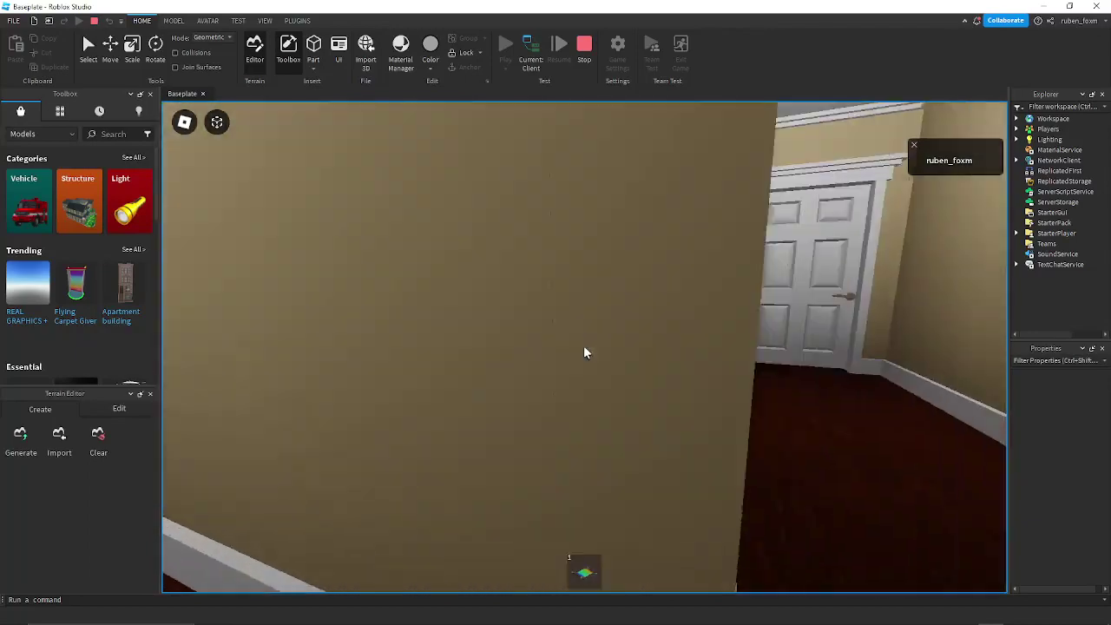
- Look through the ground-floor rooms, passing the hallway sideboard on the way to the front room with the window blinds
key(w)
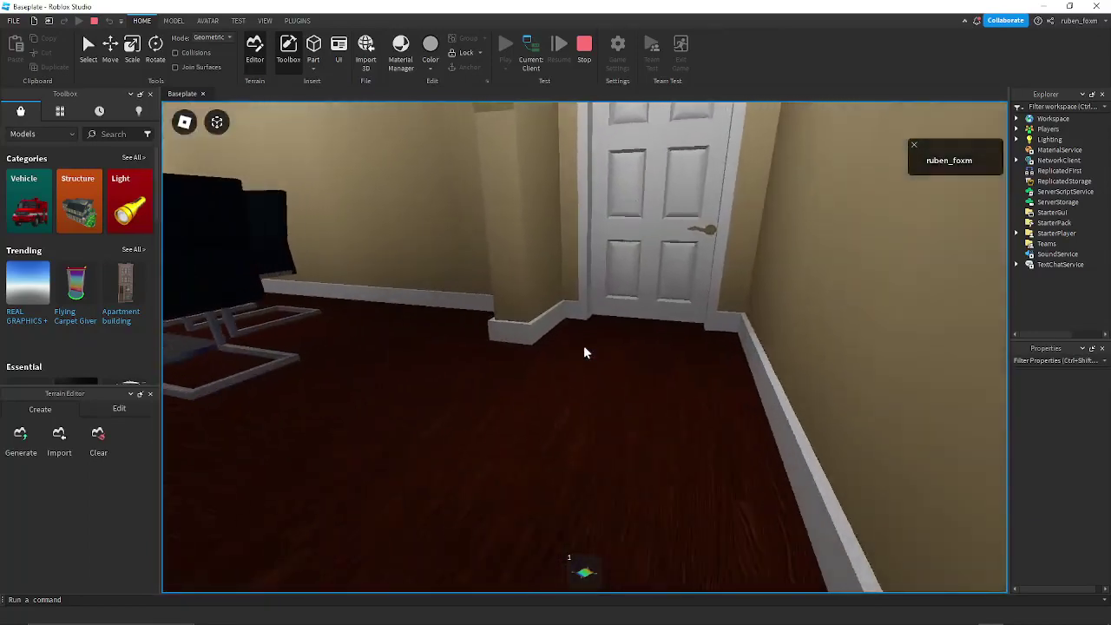
key(w)
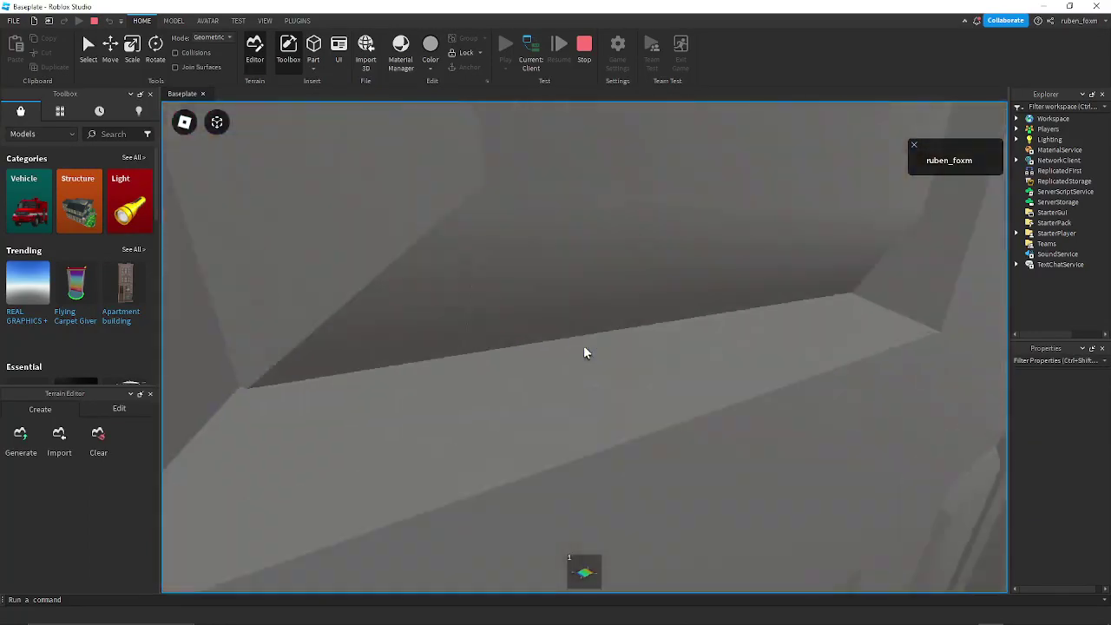
key(w)
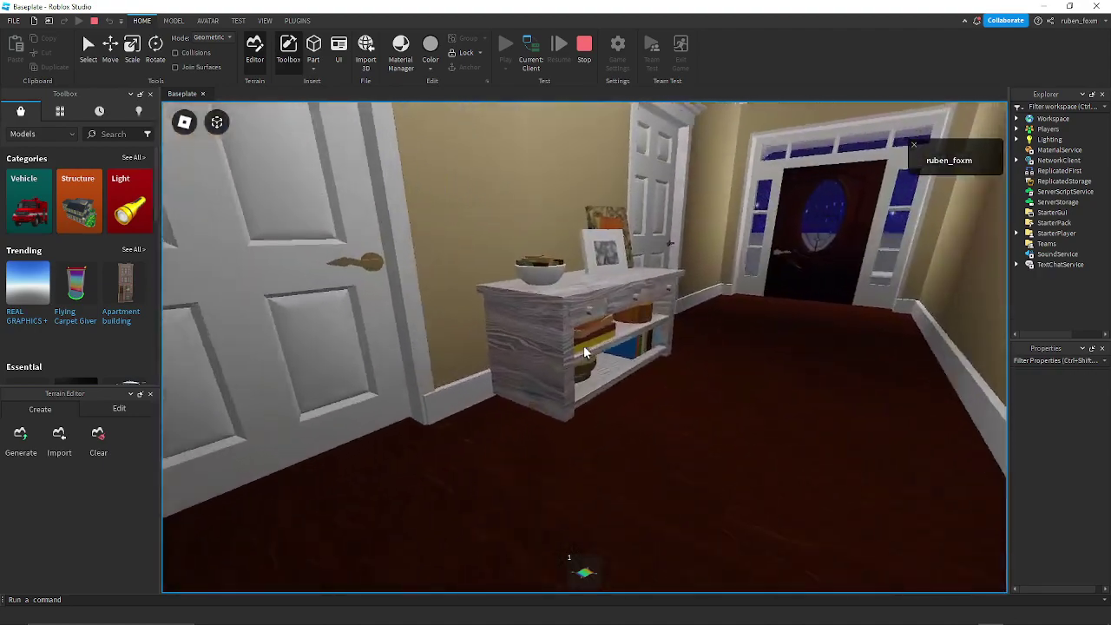
key(w)
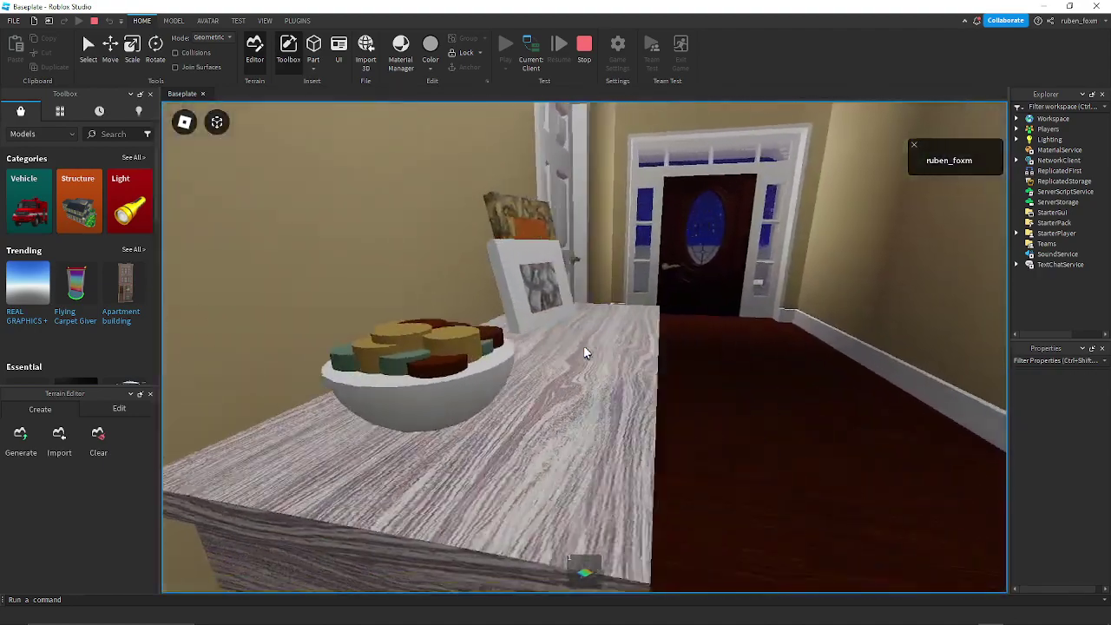
key(w)
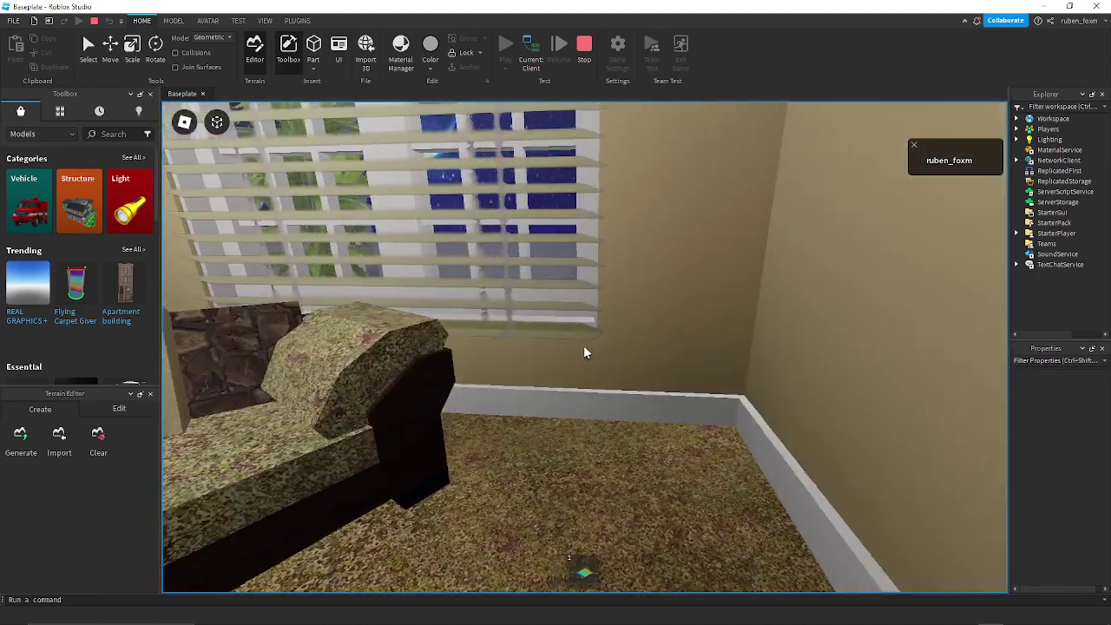
- Go outside to view the brick front and porch, and re-enter the house through the front door
key(w)
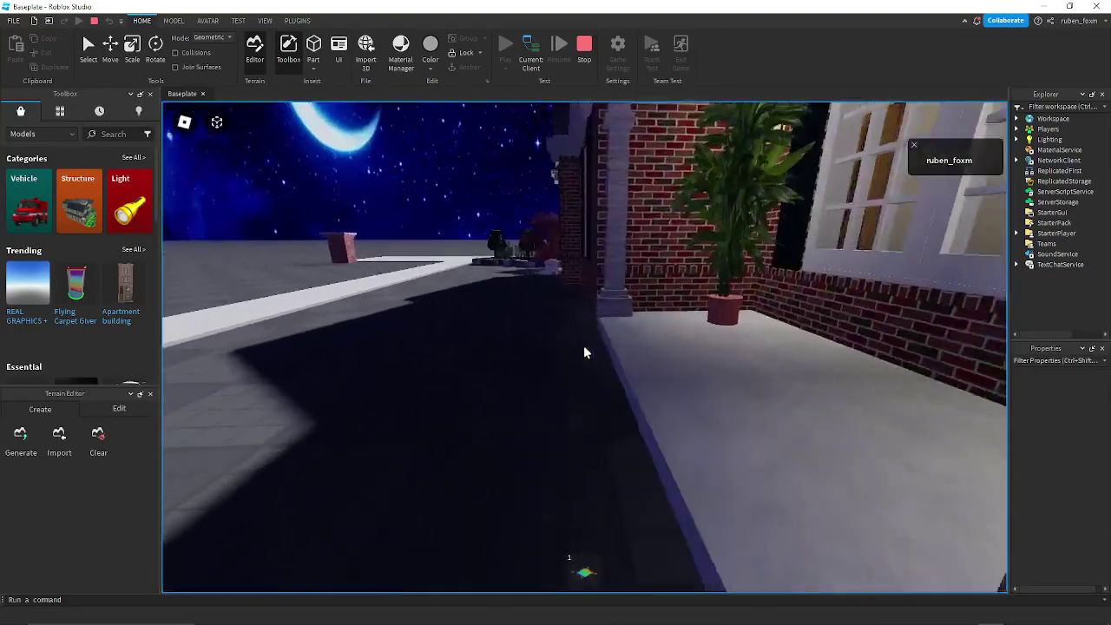
key(w)
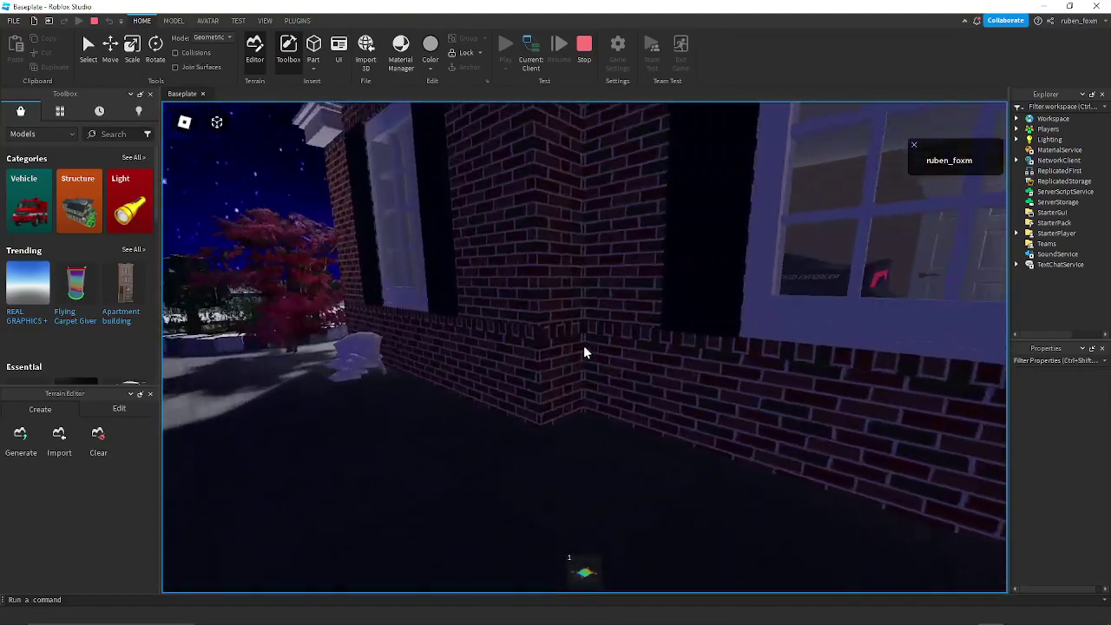
key(d)
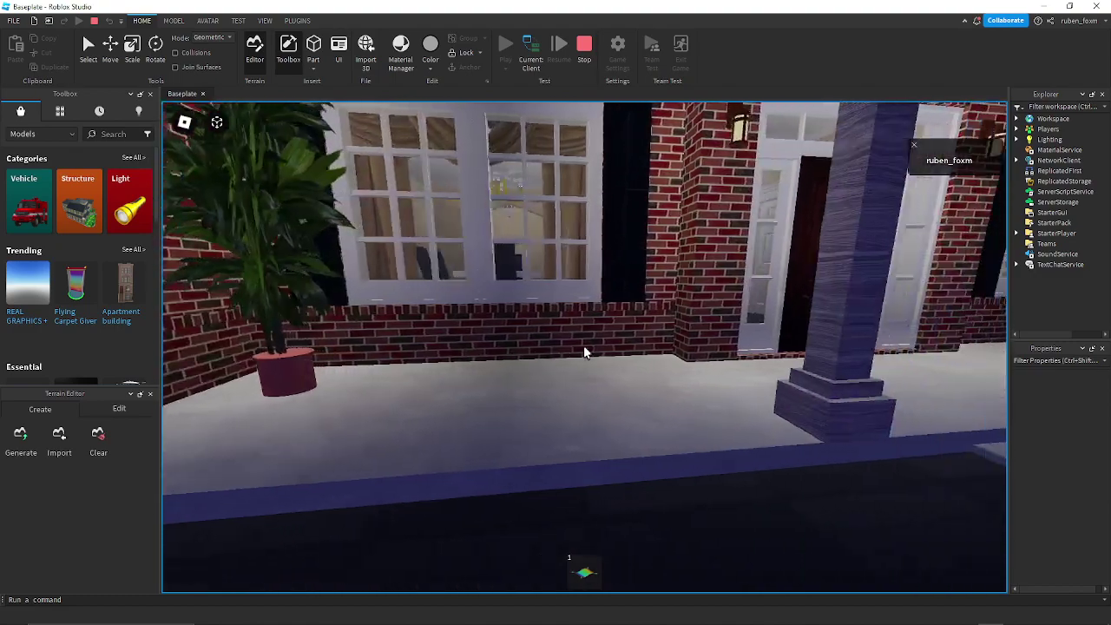
key(w)
key(w)
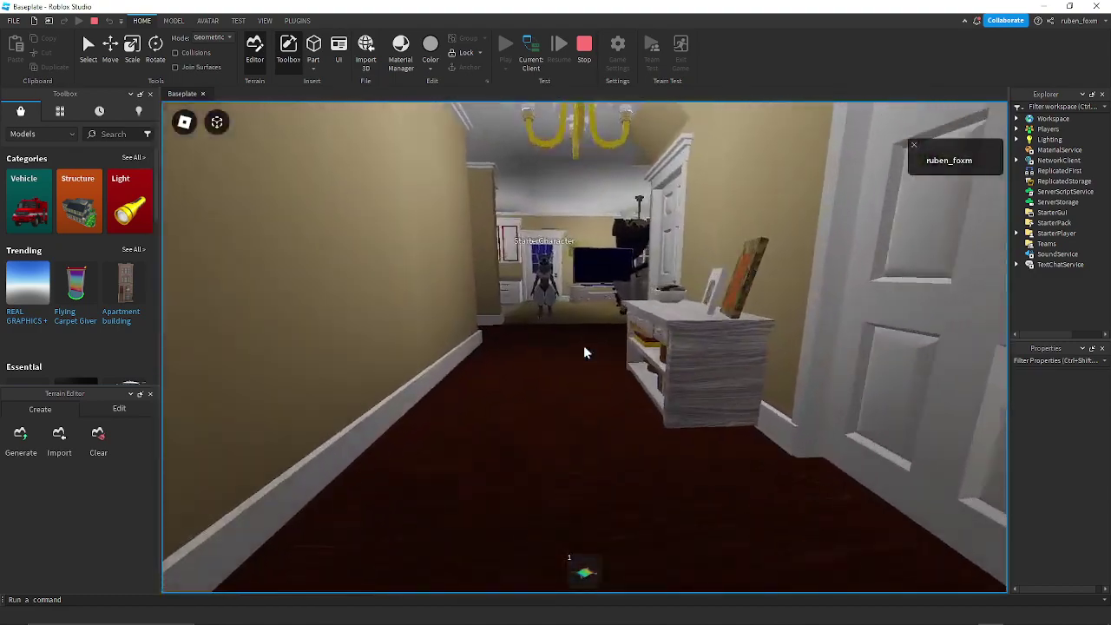
- Walk through the hallway and the room with the colourful rug to reach the police car in the garage
key(Left)
key(w)
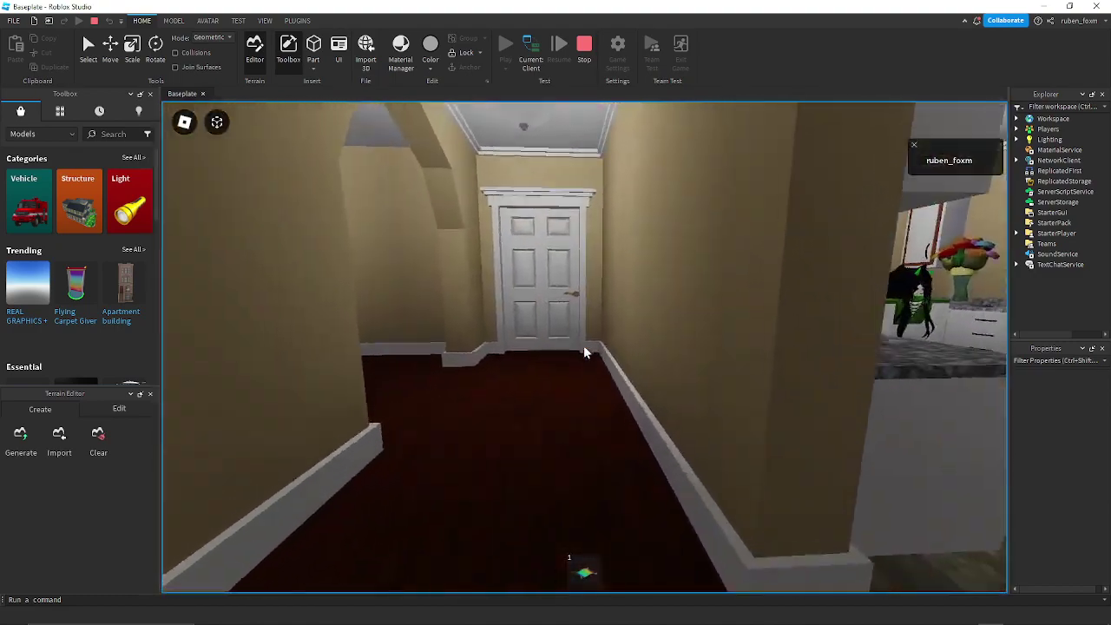
key(w)
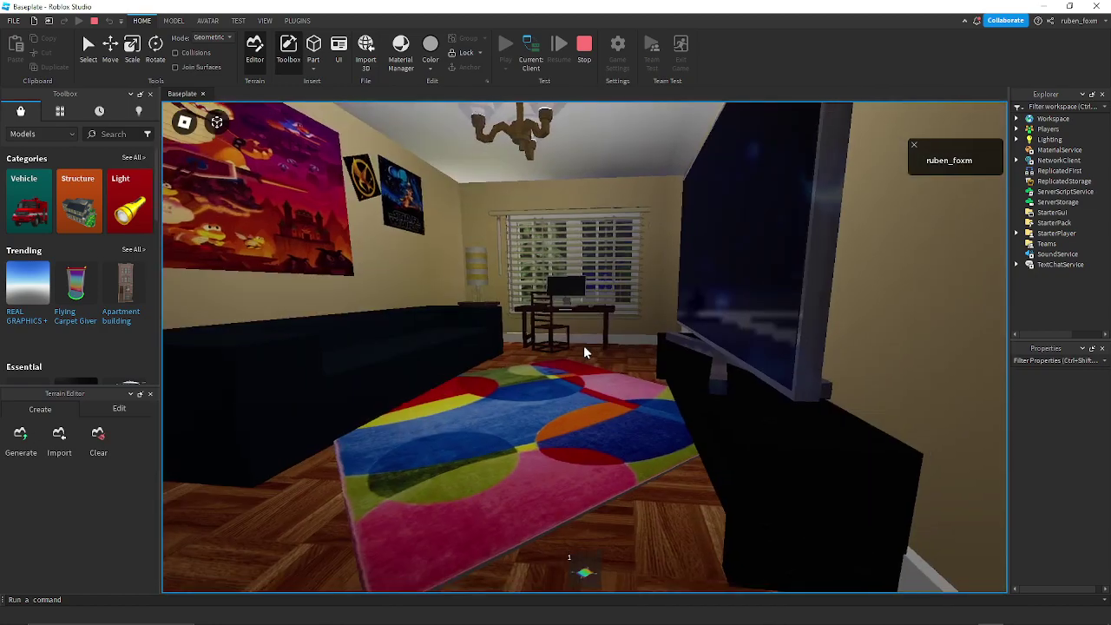
key(w)
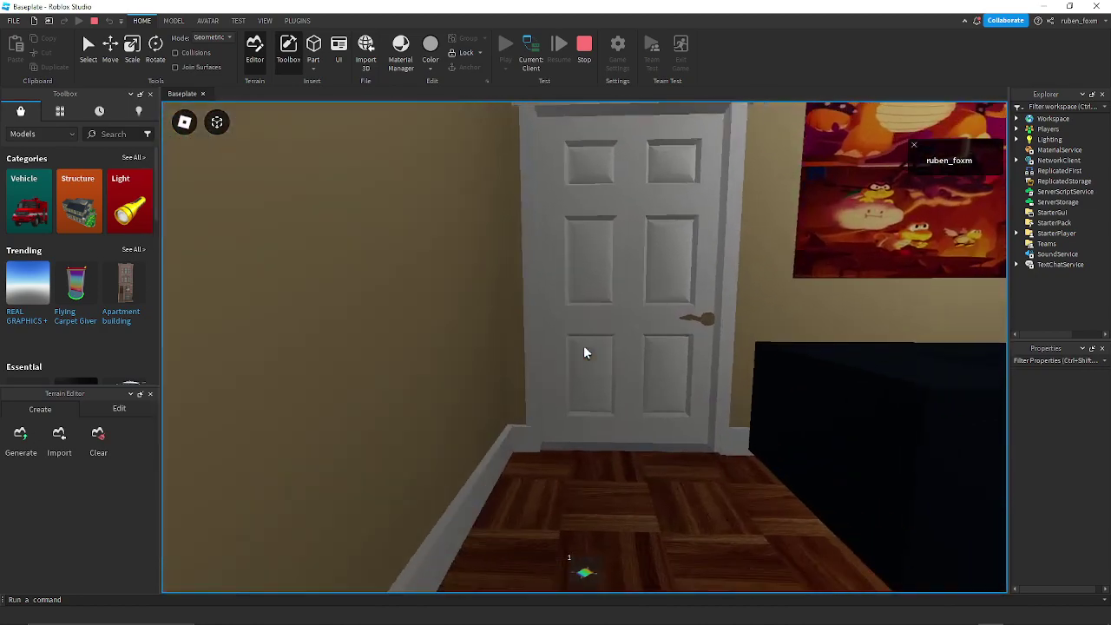
key(w)
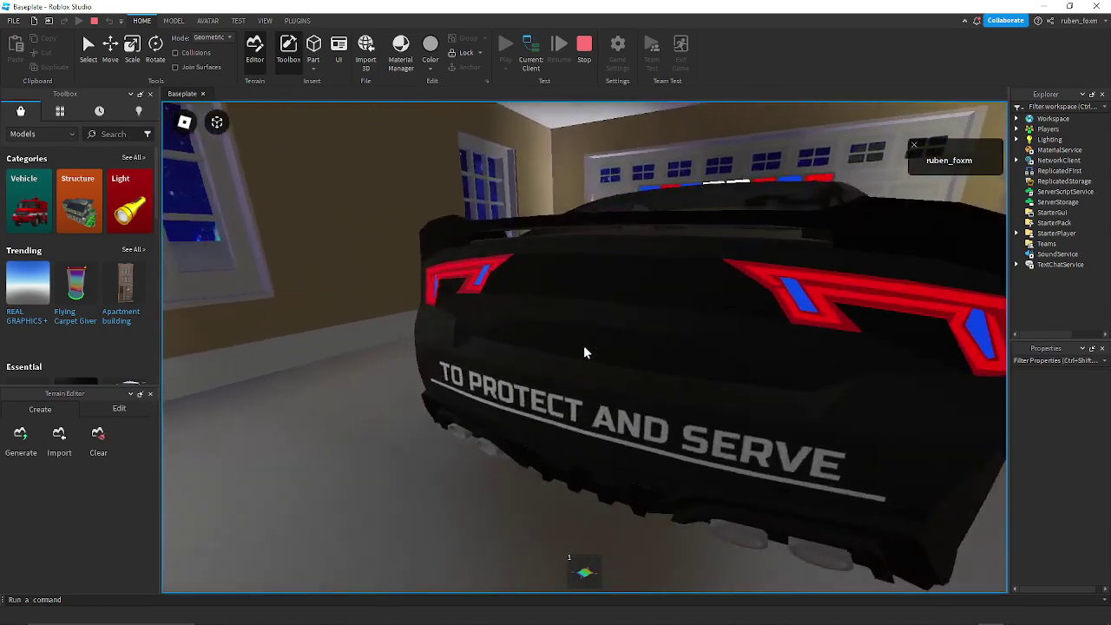
- Try the police car's seat interaction in third person by getting in and back out
scroll(583, 345, down, 4)
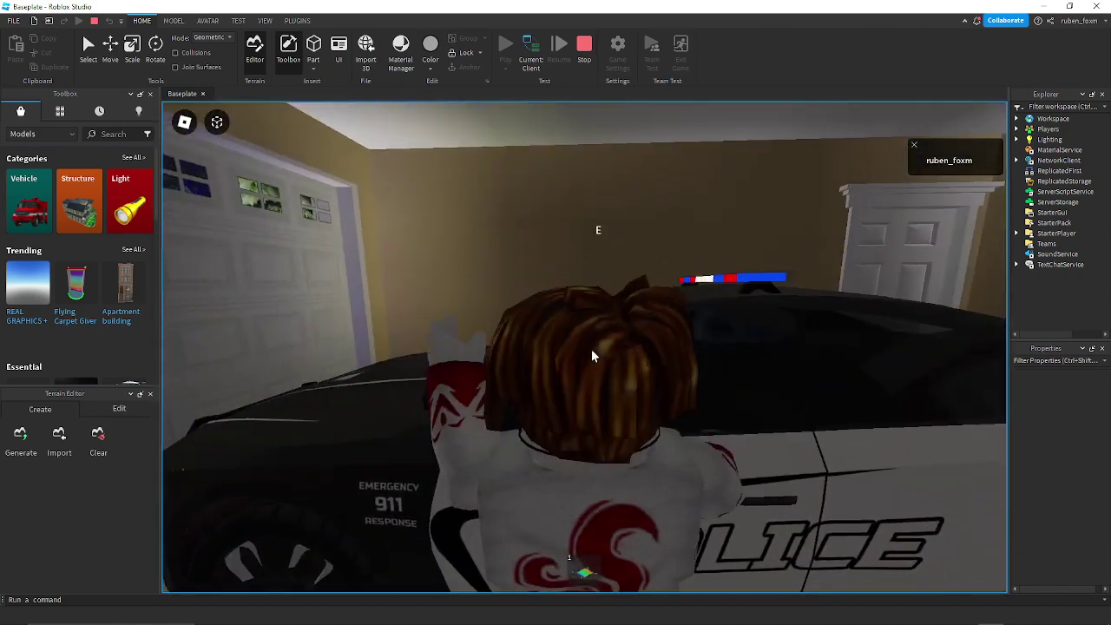
key(e)
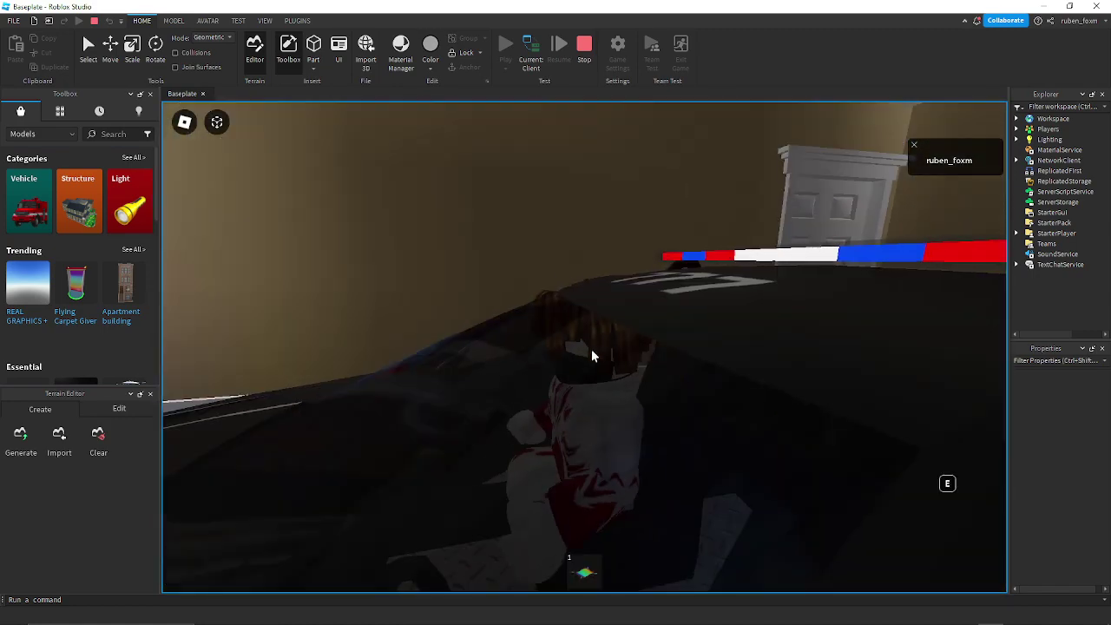
key(e)
key(w)
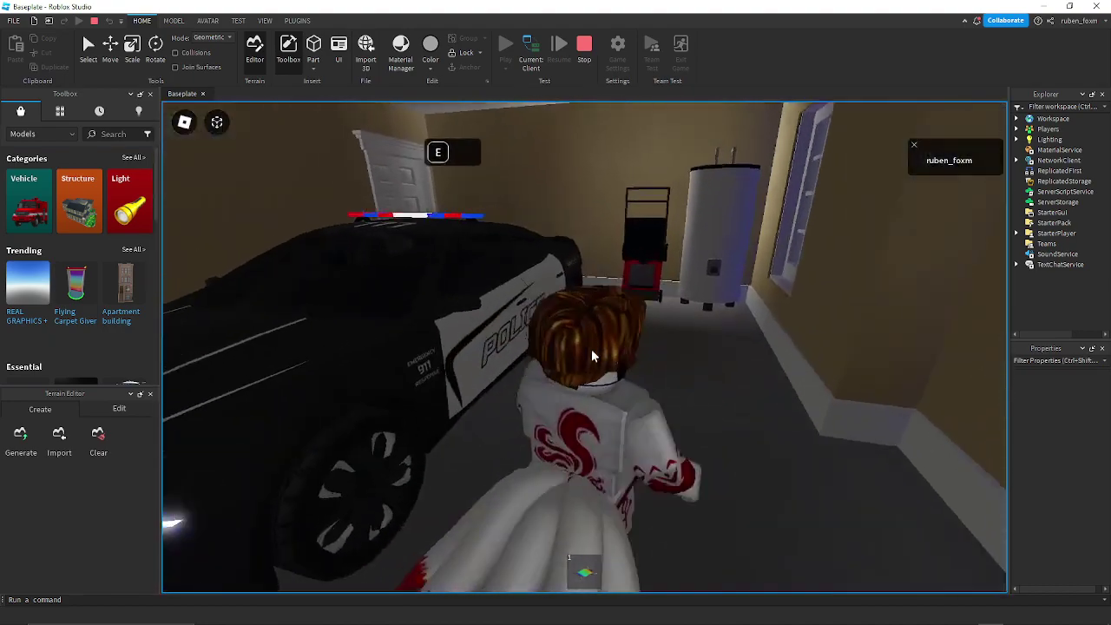
- Inspect the police car's exterior up close and get back into the driver's seat
right_drag(591, 349, 592, 349)
scroll(591, 349, up, 5)
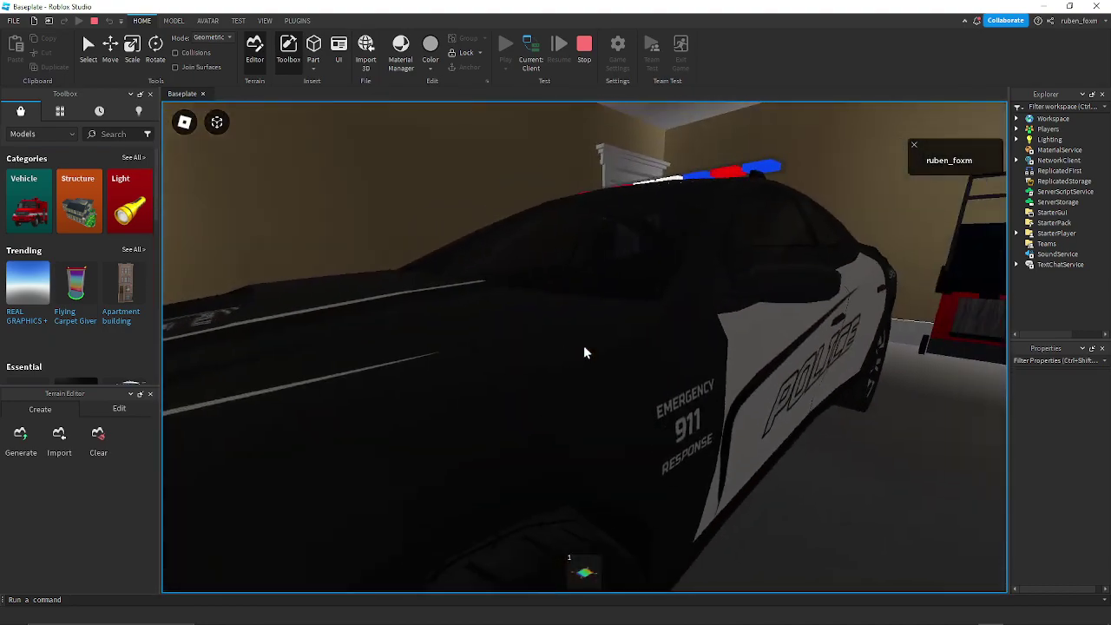
scroll(584, 352, down, 5)
key(e)
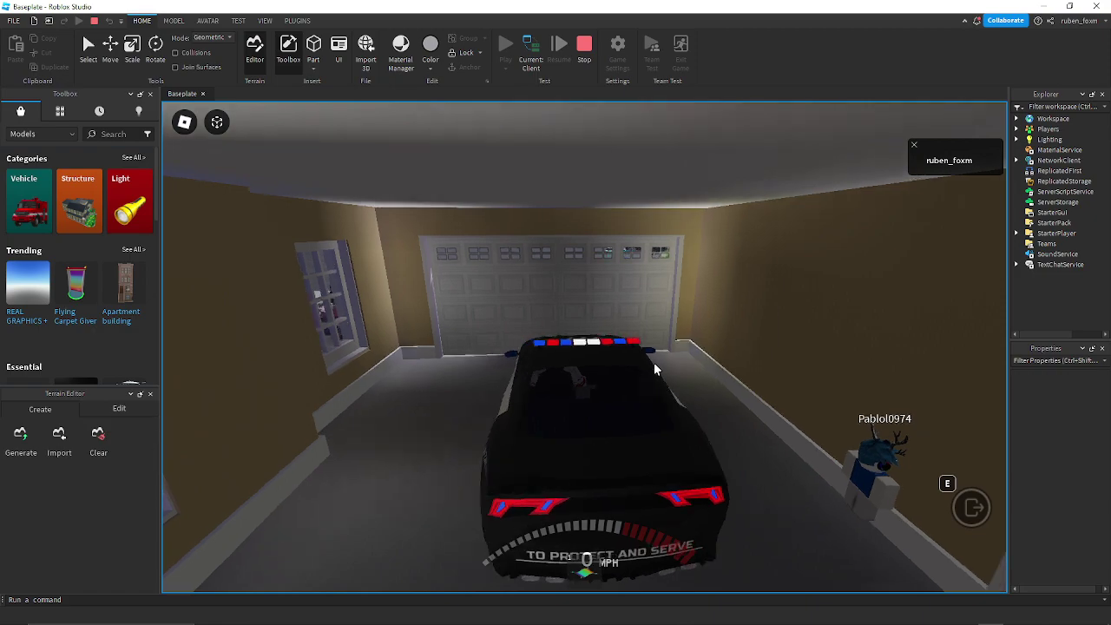
- Drive the police car out through the garage door, turn across the open baseplate, and brake to a stop
key(w)
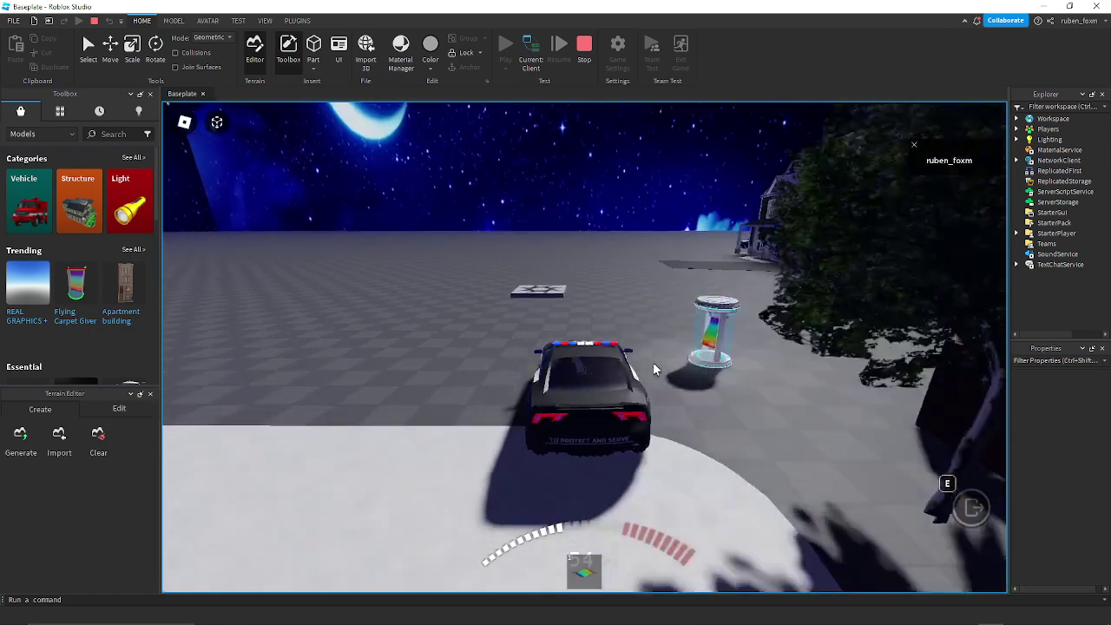
key(a)
key(d)
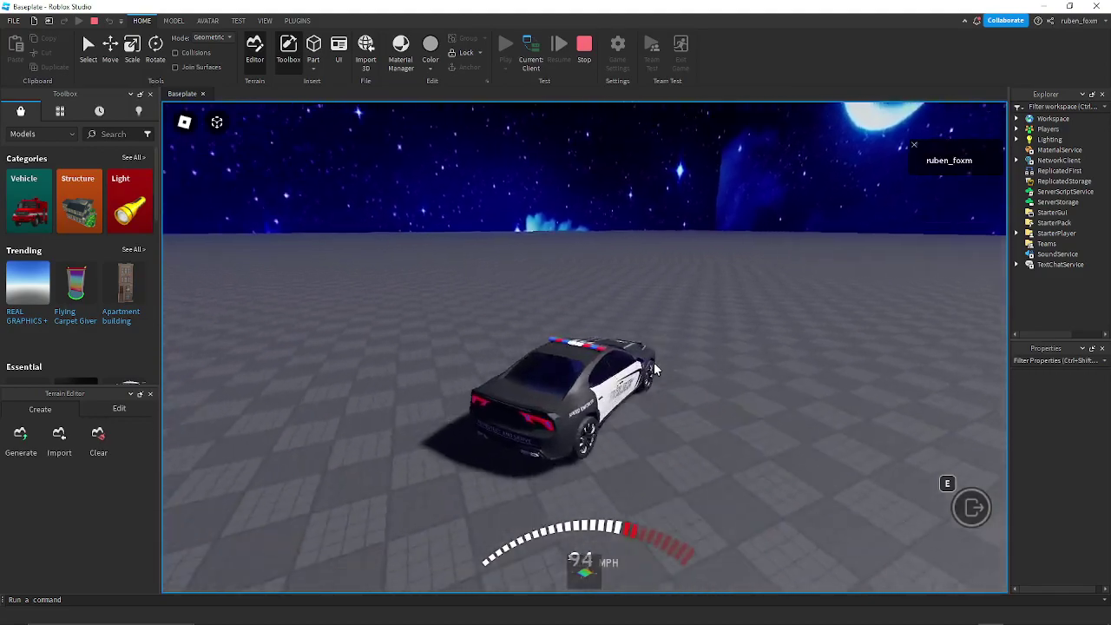
key(d)
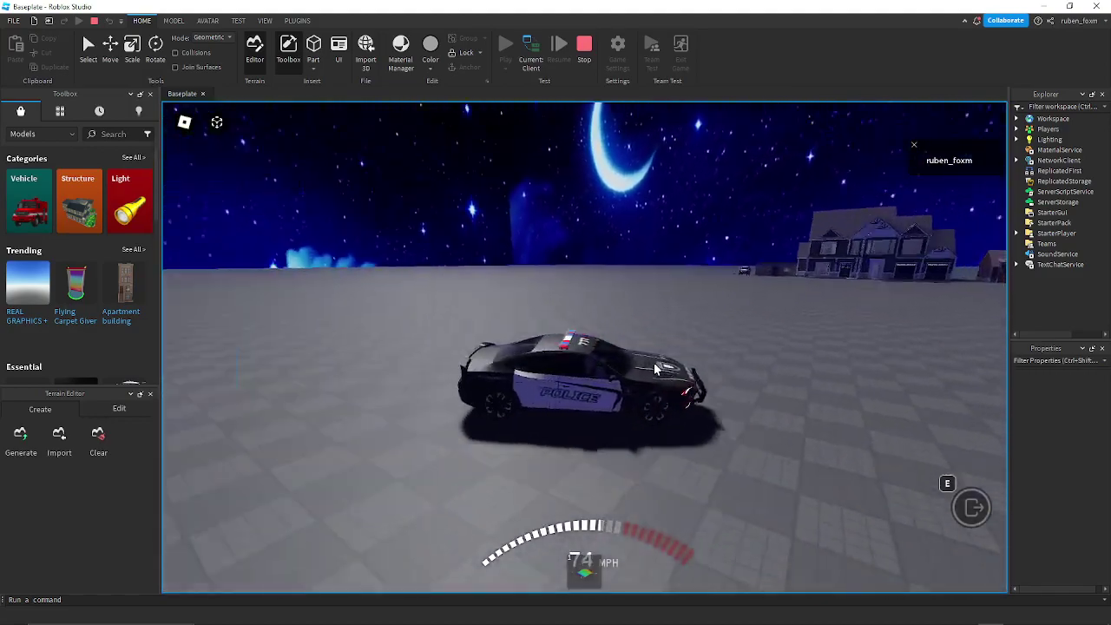
key(s)
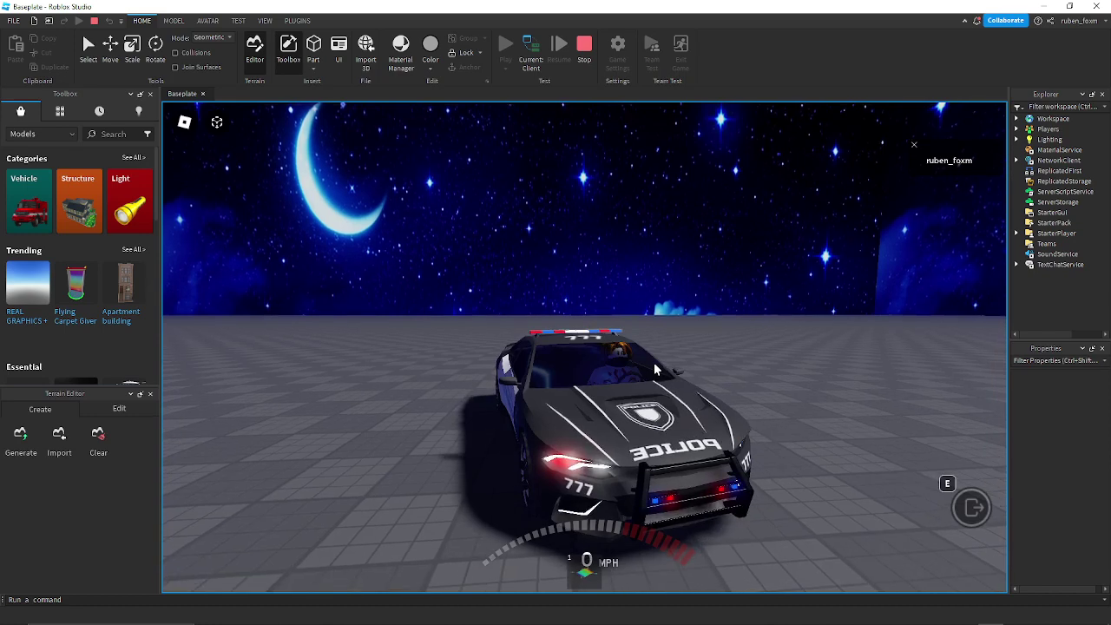
- Drive the police car back towards the houses, steering from side to side to test its handling
right_drag(655, 369, 655, 369)
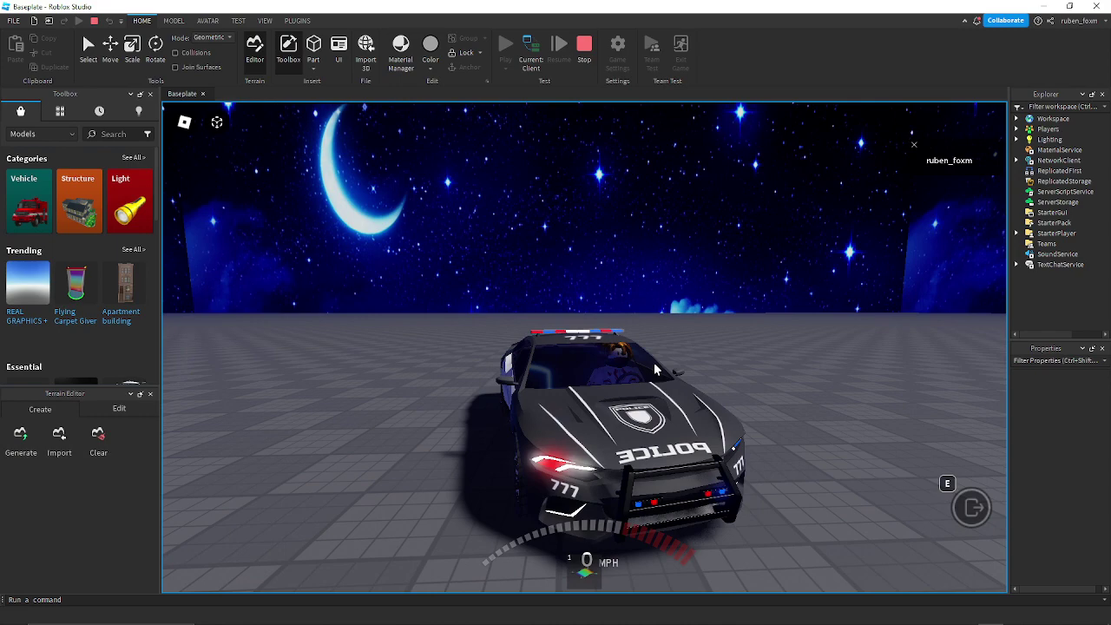
key(w)
right_drag(655, 369, 655, 369)
key(d)
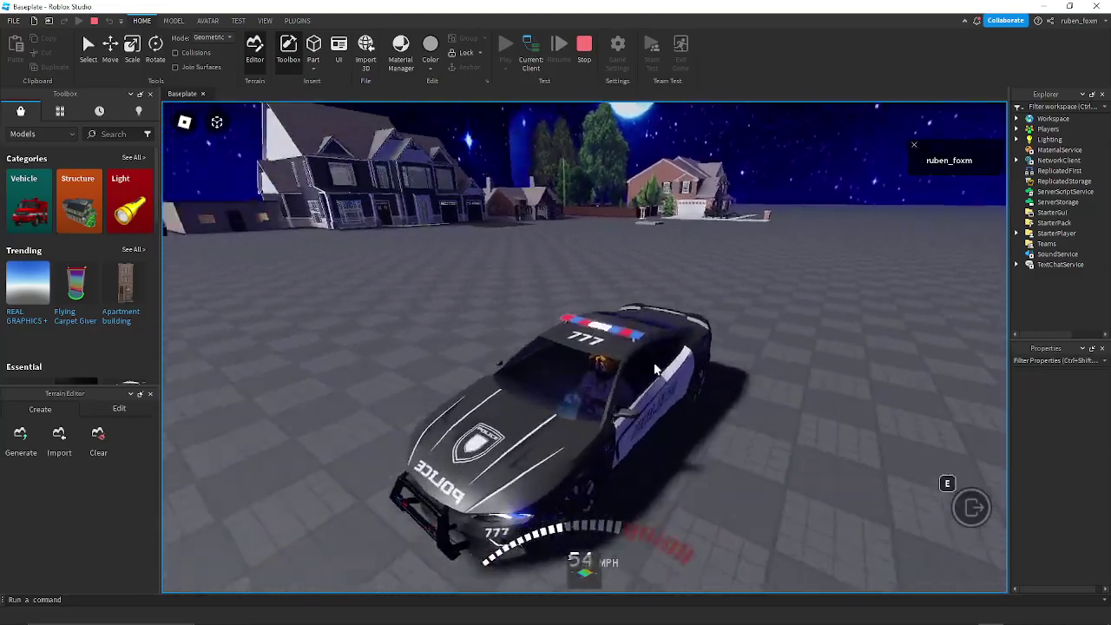
key(a)
key(d)
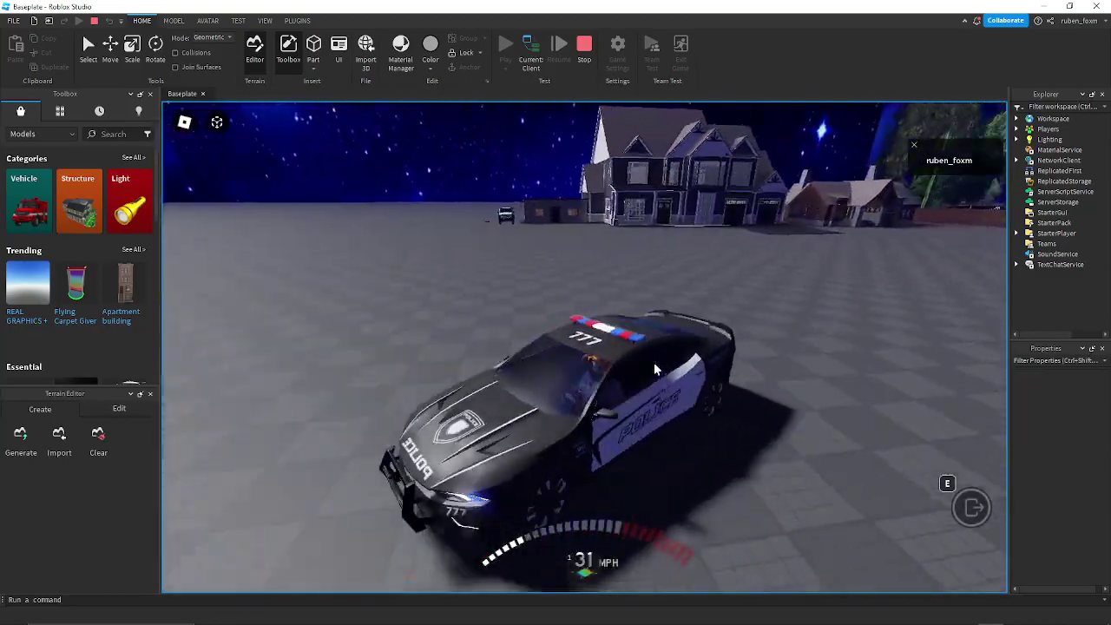
key(a)
key(d)
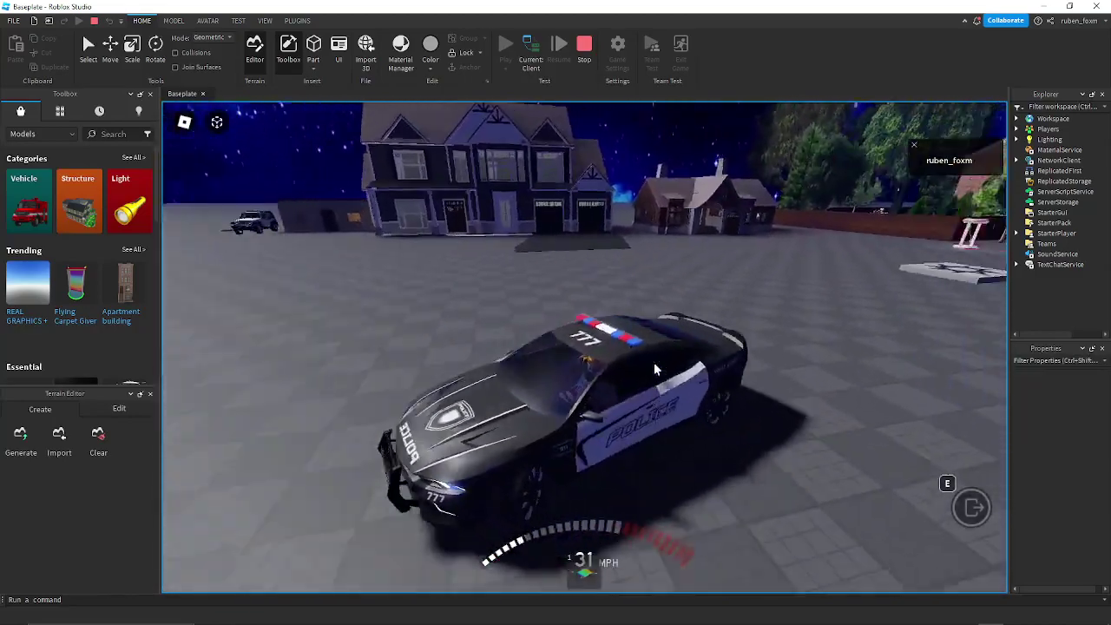
key(d)
key(w)
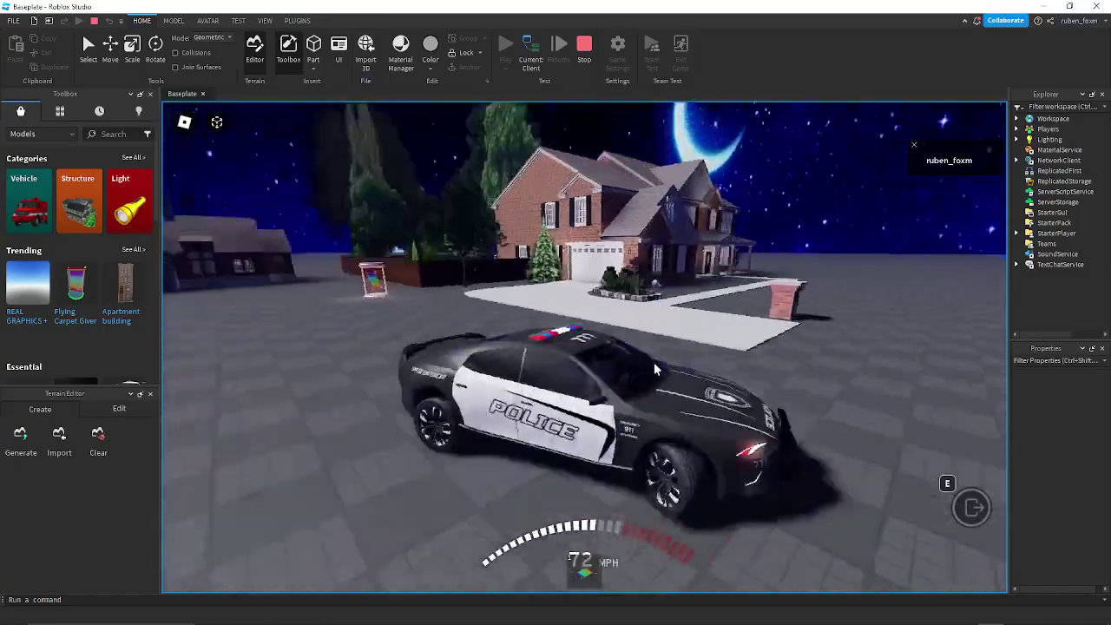
- Circle the police car on the baseplate near the brick house and brake to a stop
key(w)
key(d)
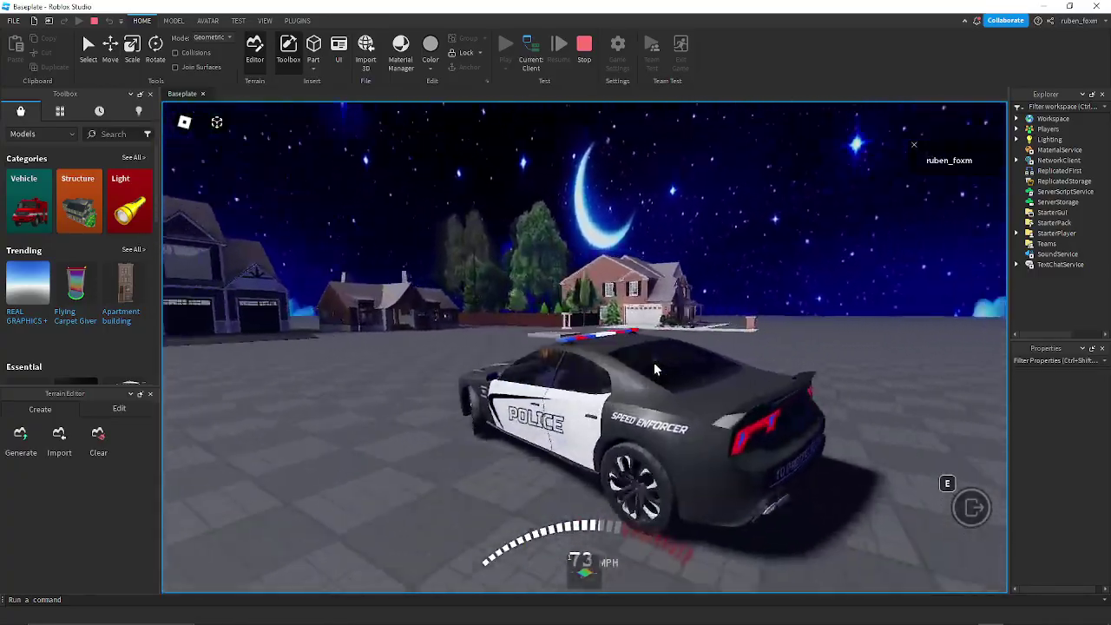
key(w)
key(d)
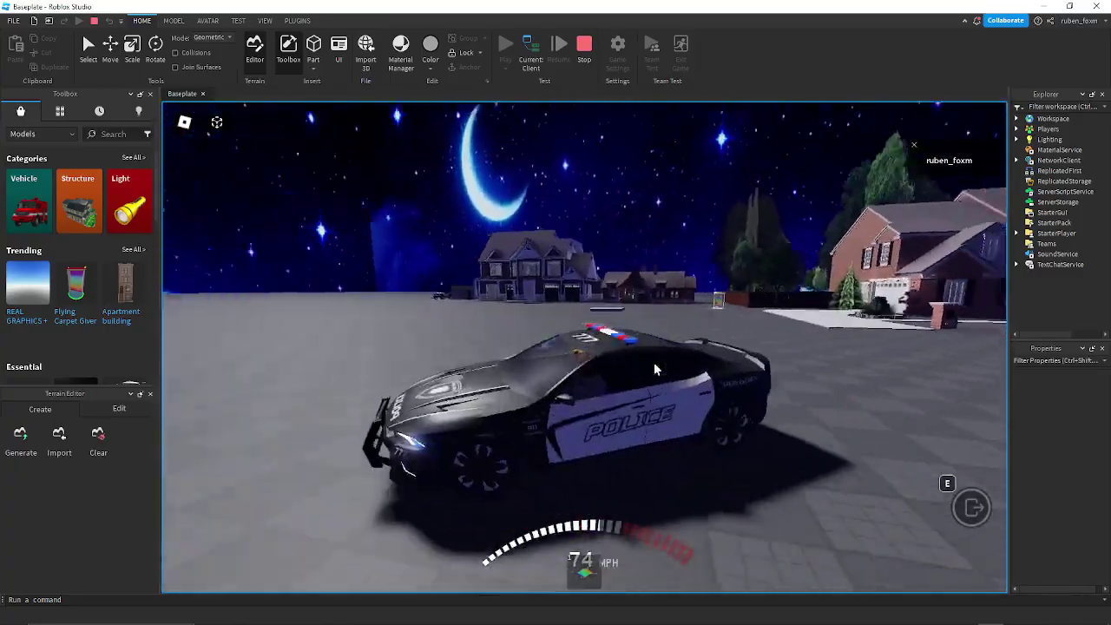
key(s)
key(d)
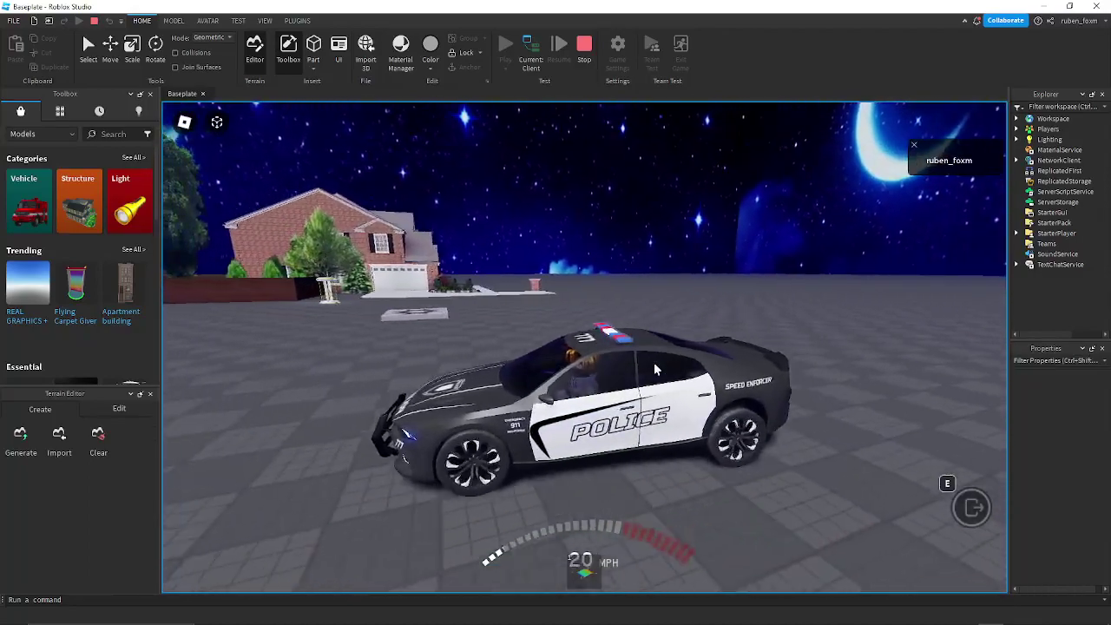
key(s)
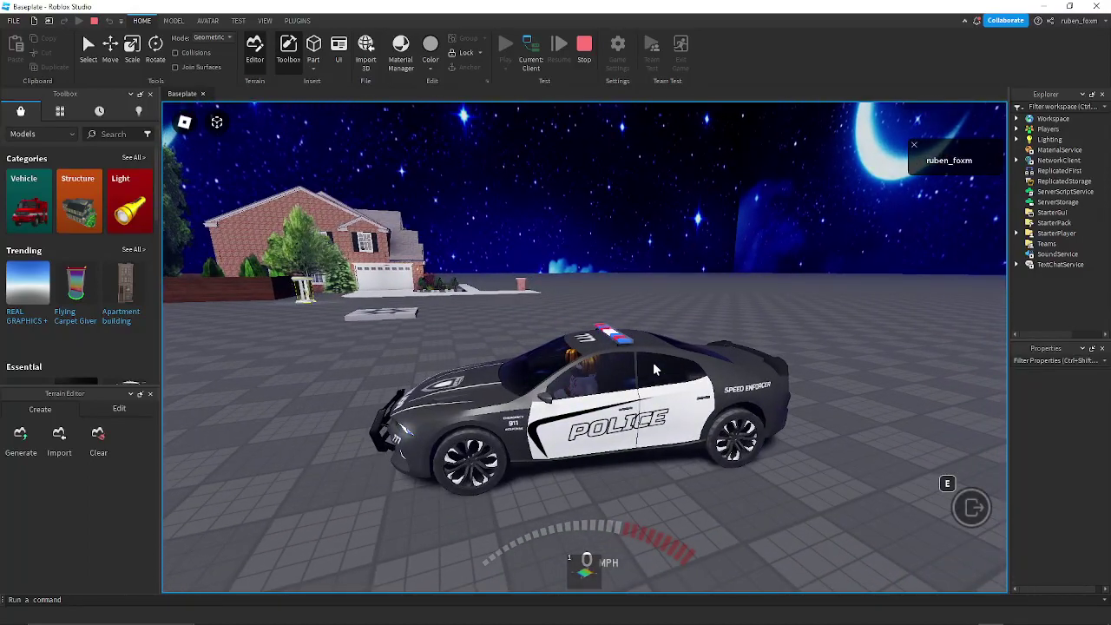
- Drive the police car up to the dark house's driveway, brake to a stop, and get out
key(w)
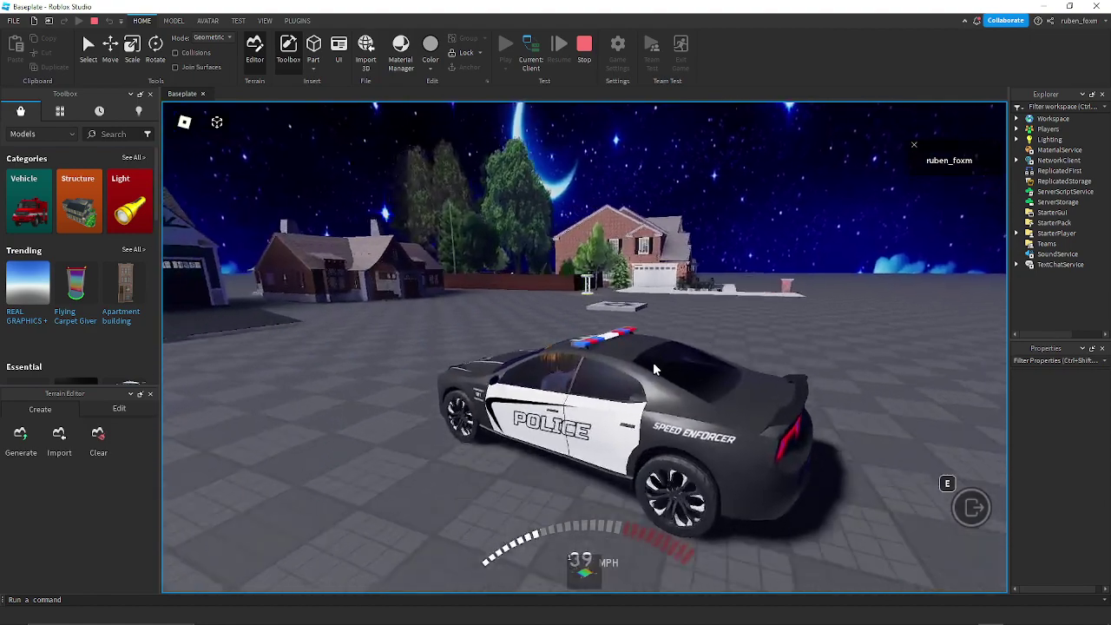
key(s)
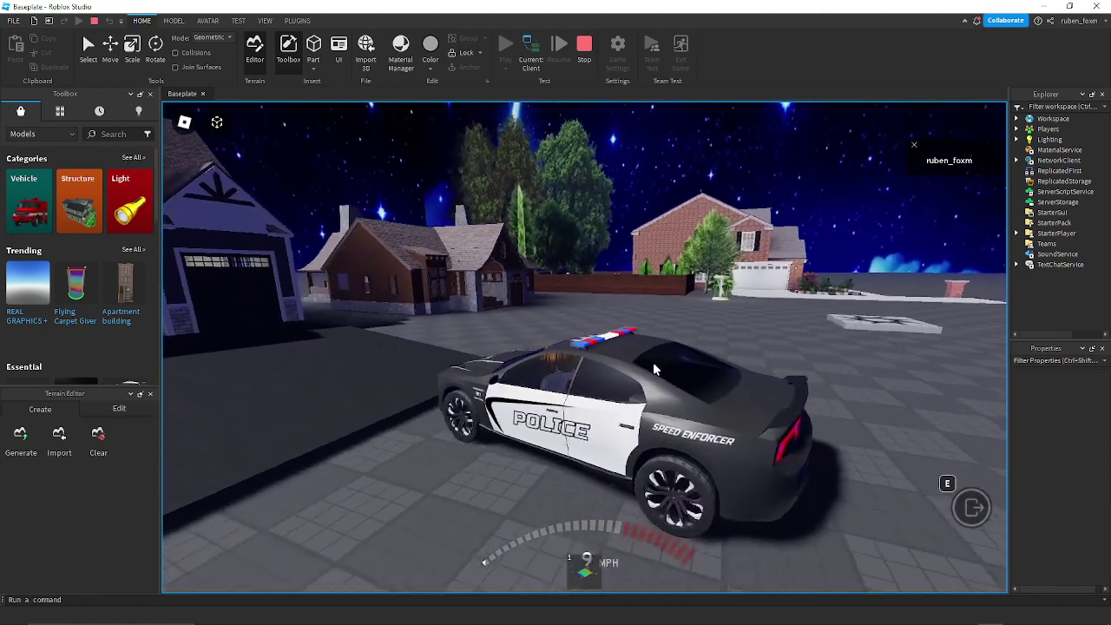
key(e)
- Walk across the driveway into the dark house's garage and get into the red car's driver's seat
key(a)
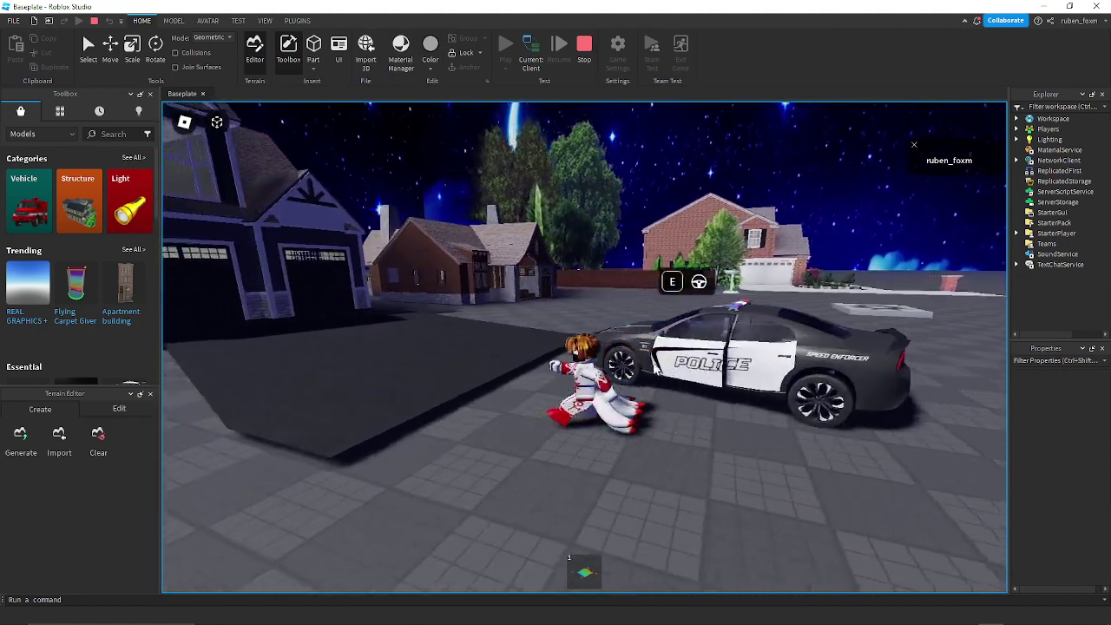
key(w)
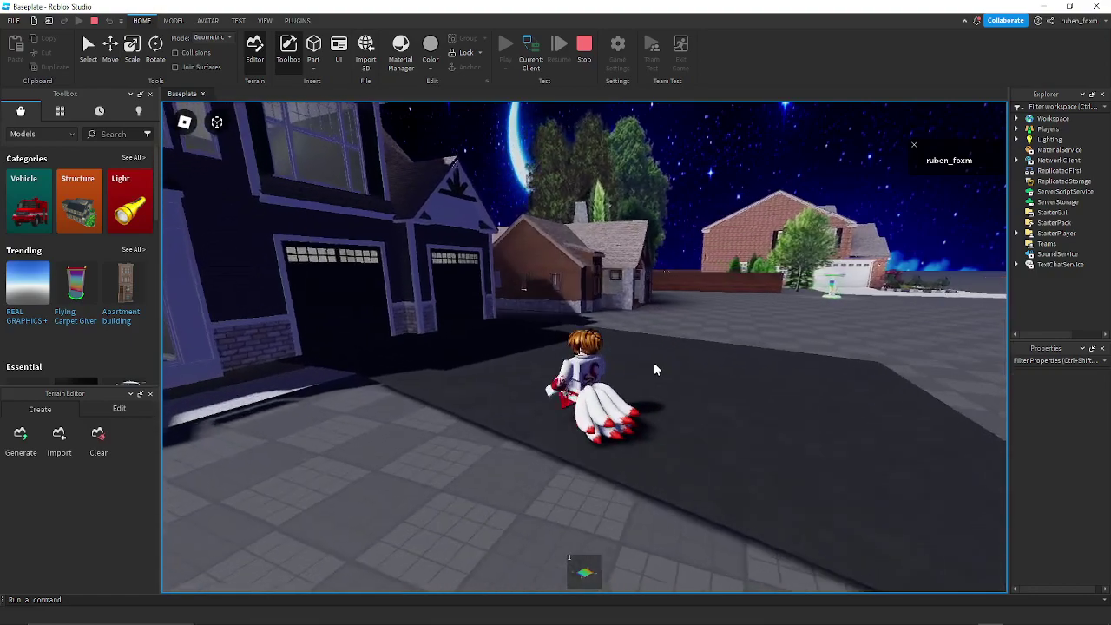
key(w)
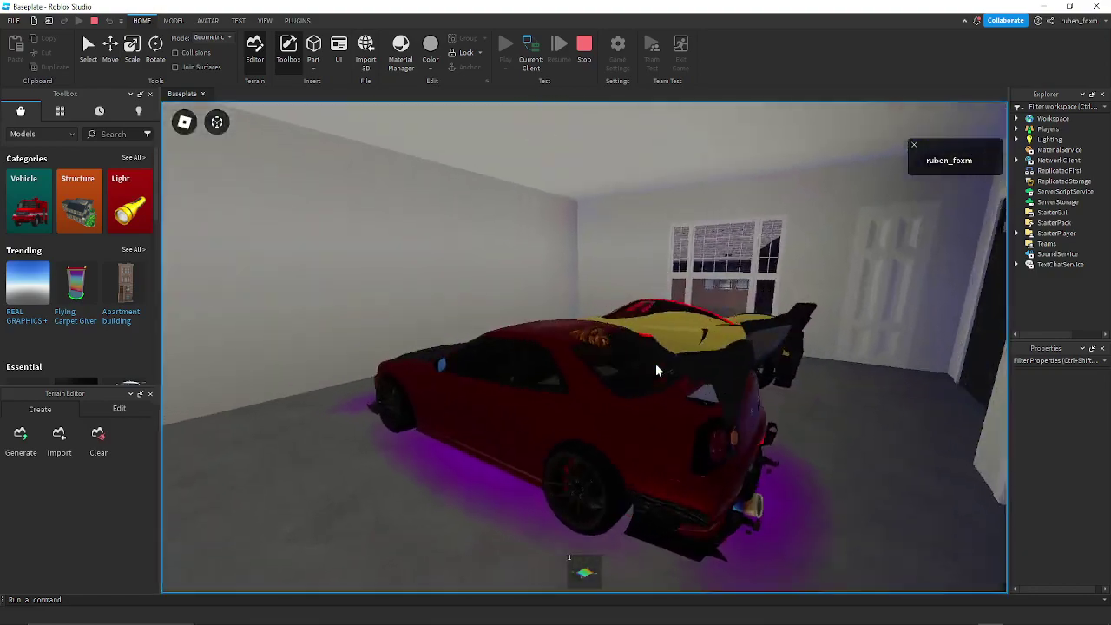
key(a)
right_drag(655, 364, 655, 364)
key(w)
key(w)
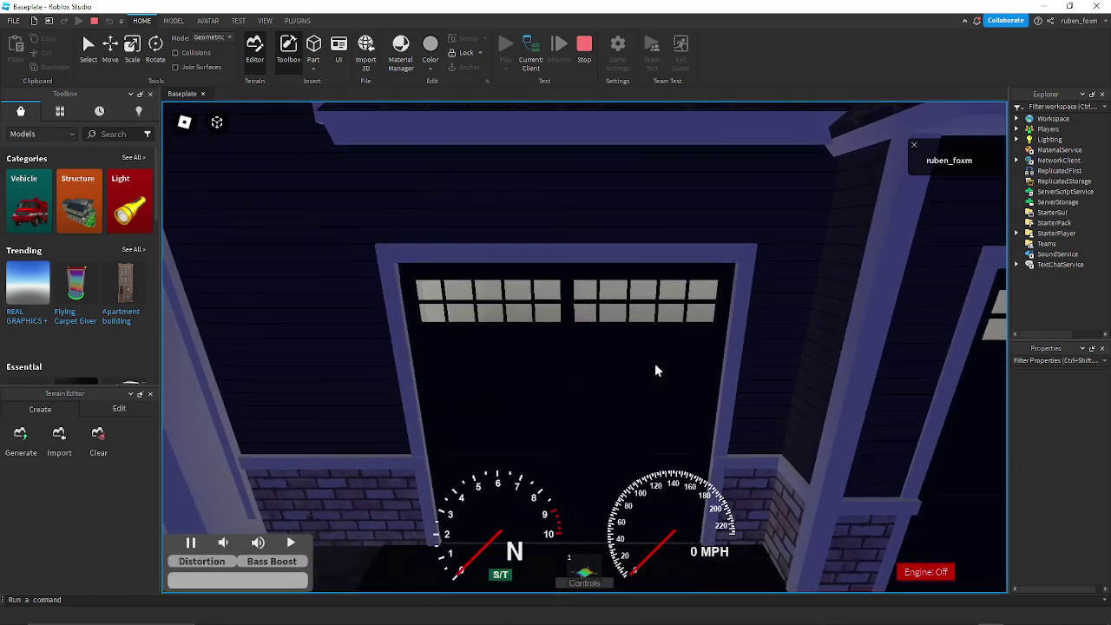
- Get out of the red car in the garage and get back into its driver's seat
key(space)
key(a)
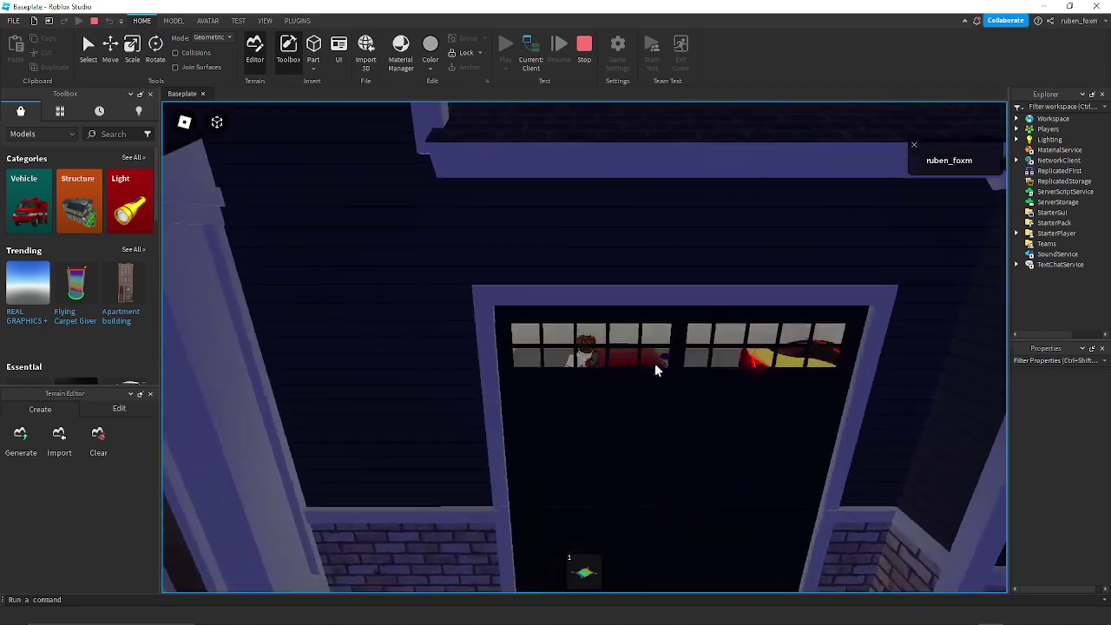
key(s)
right_drag(679, 377, 700, 382)
key(w)
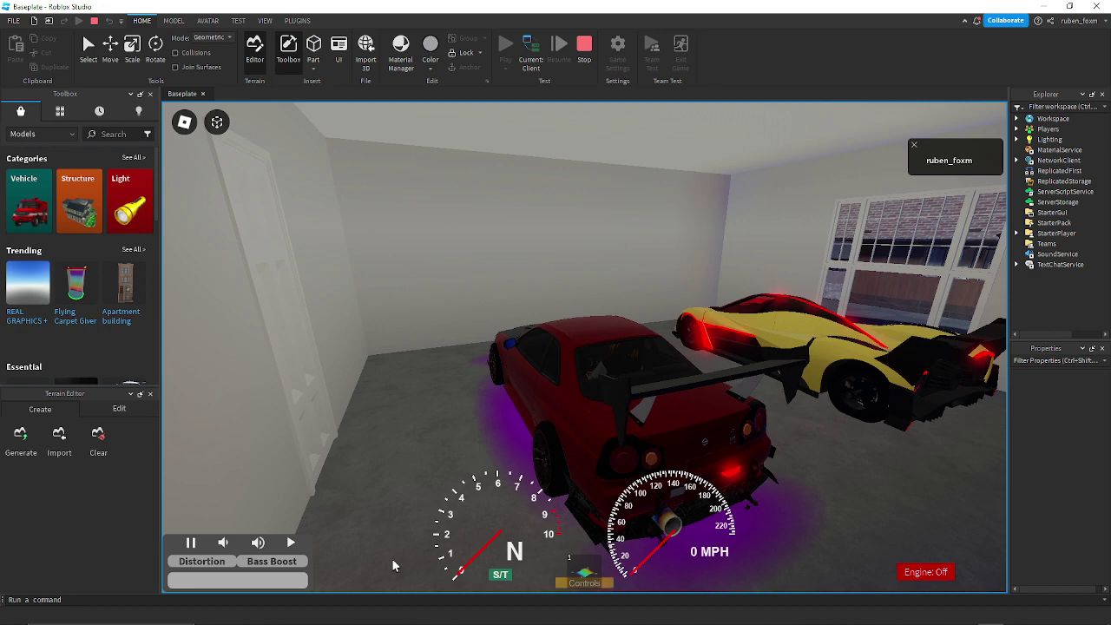
- Review the red car's keyboard controls, try to reassign the secondary throttle key, and close the list
click(556, 584)
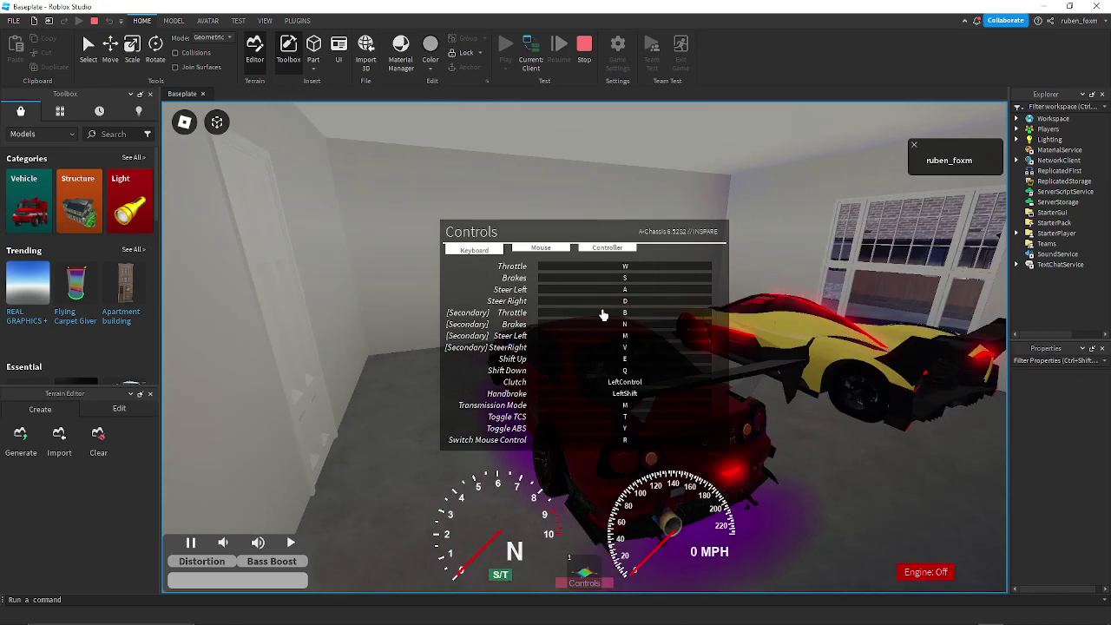
click(620, 310)
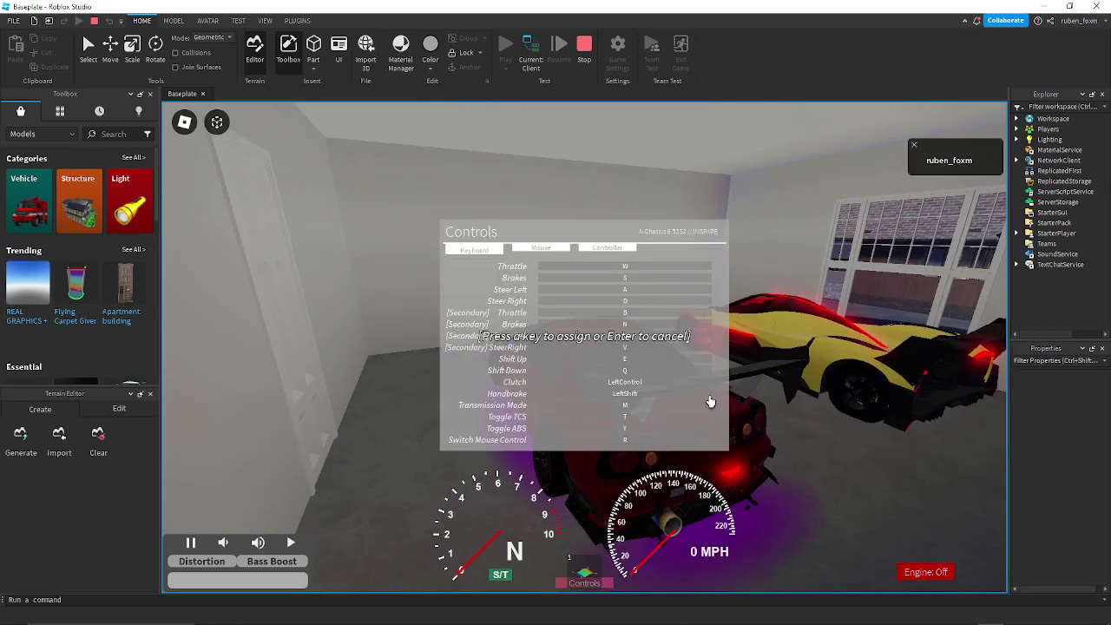
key(m)
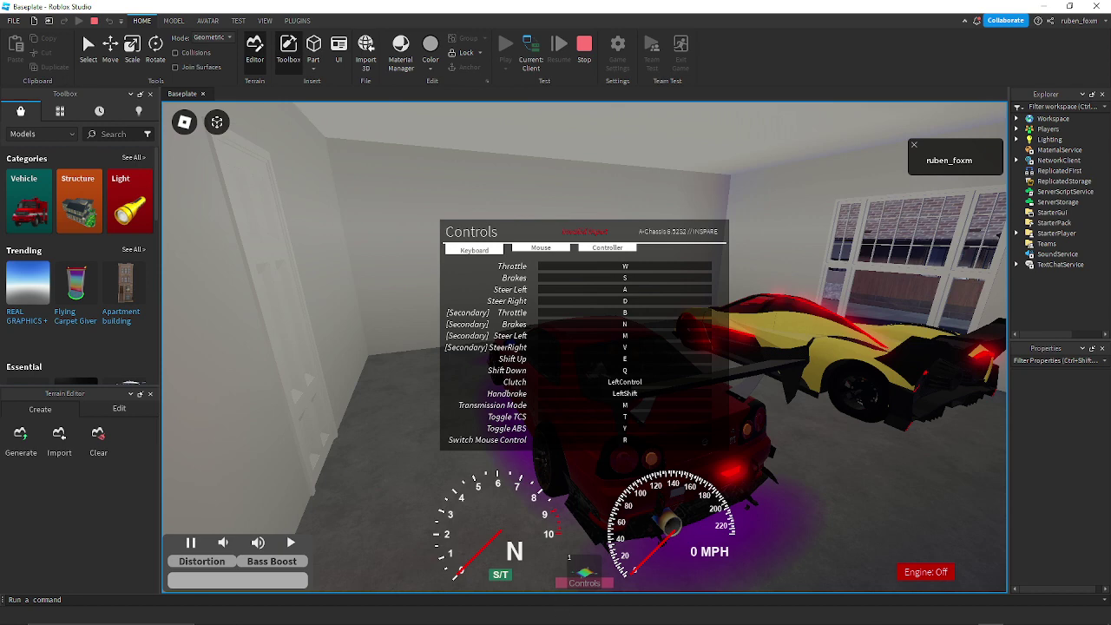
click(558, 586)
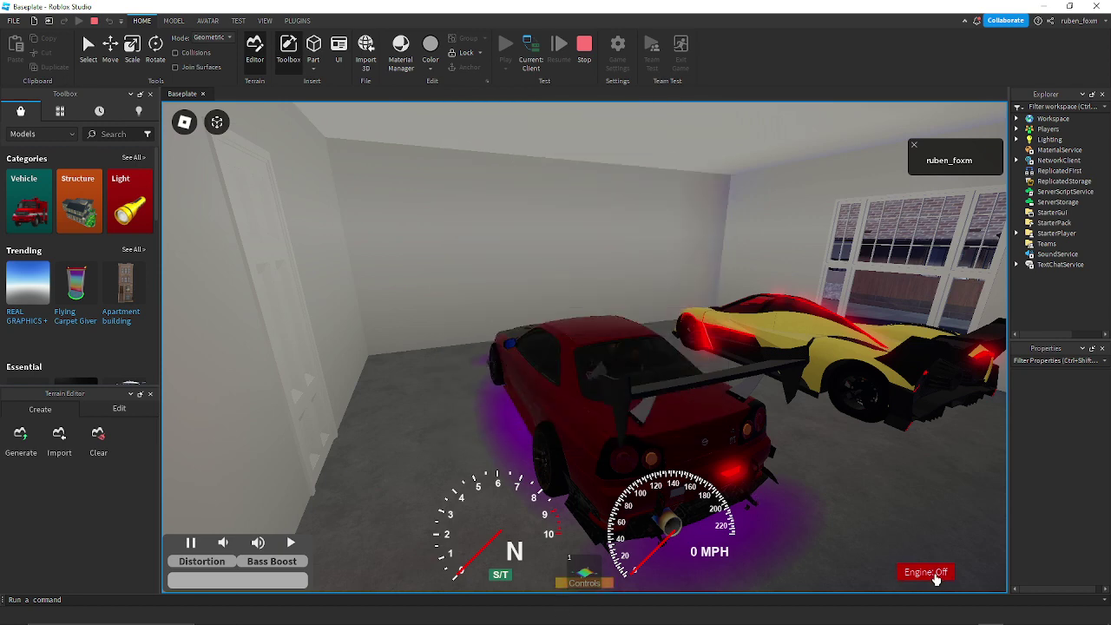
- Start the red car's engine and reverse it out of the garage onto the driveway
click(903, 566)
right_drag(800, 483, 800, 482)
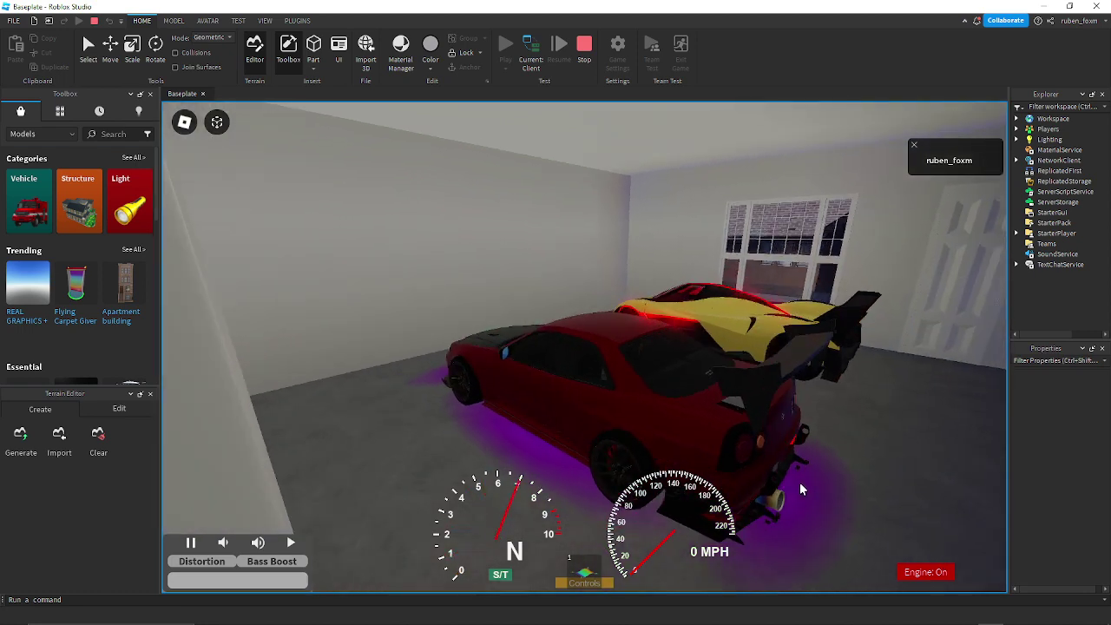
key(s)
right_drag(800, 483, 799, 483)
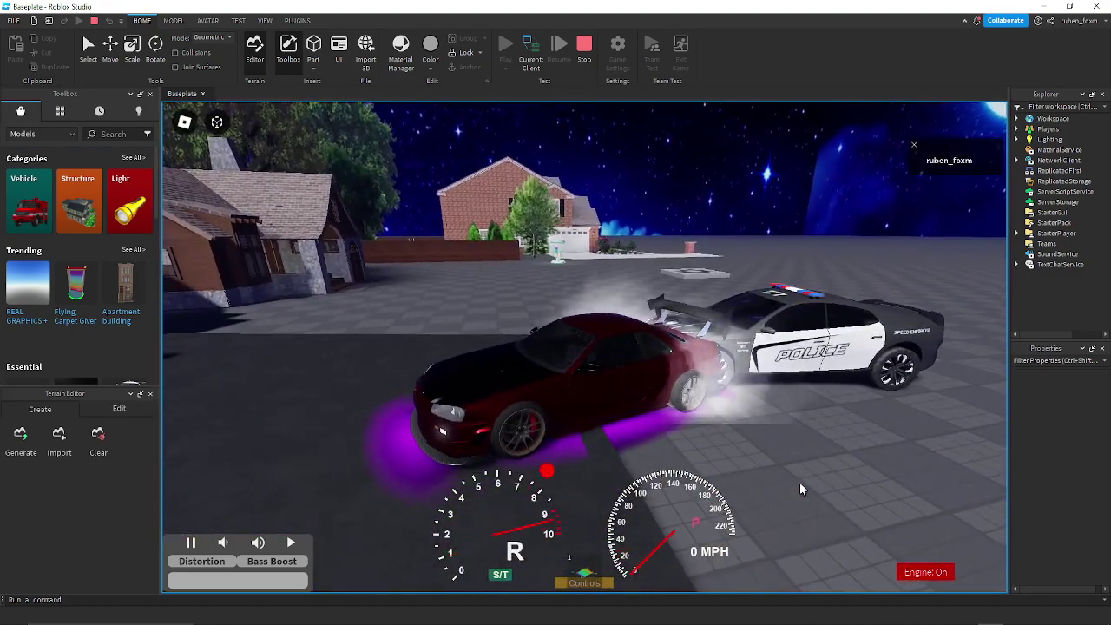
- Shift the red car from reverse into first gear and try to pull away from the police car
key(e)
key(p)
key(e)
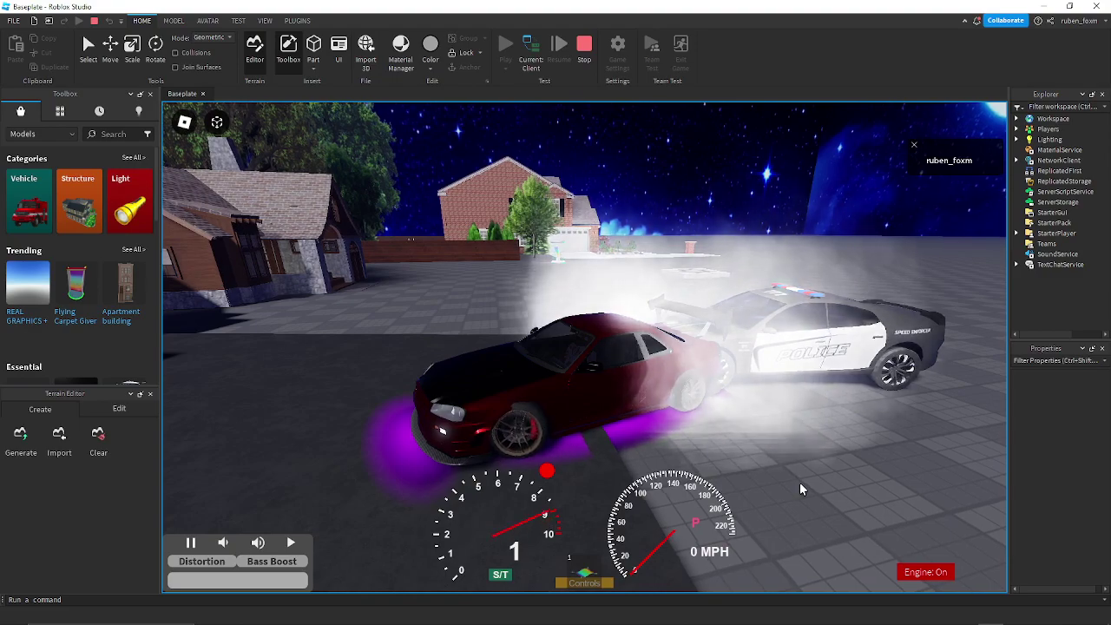
right_drag(799, 483, 800, 482)
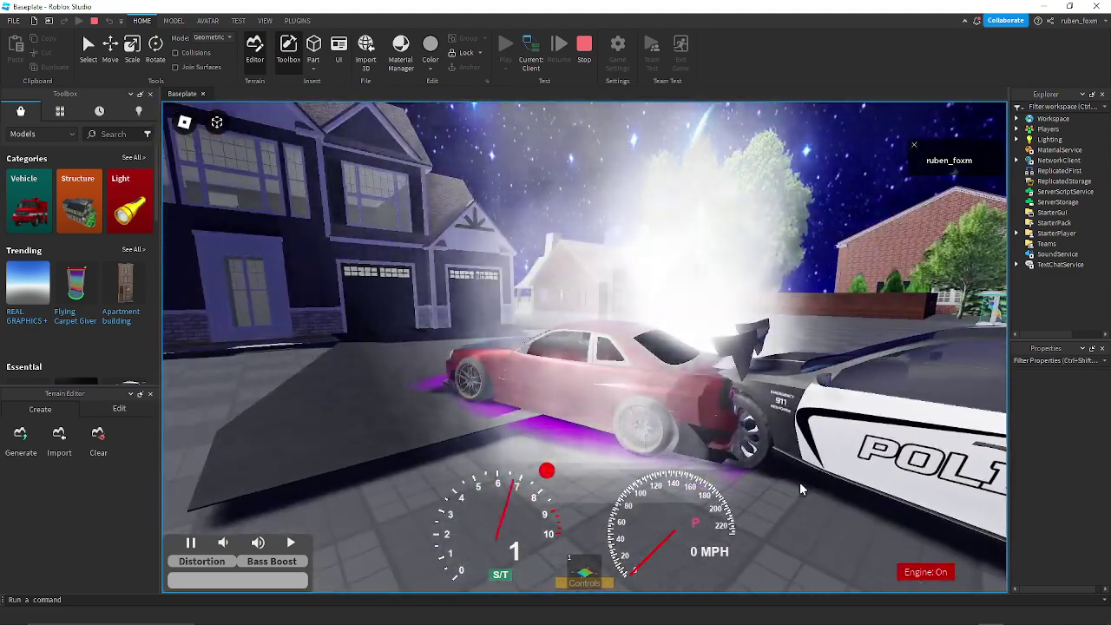
- Switch from the red car to the police car and reverse it away from the driveway to a stop
key(space)
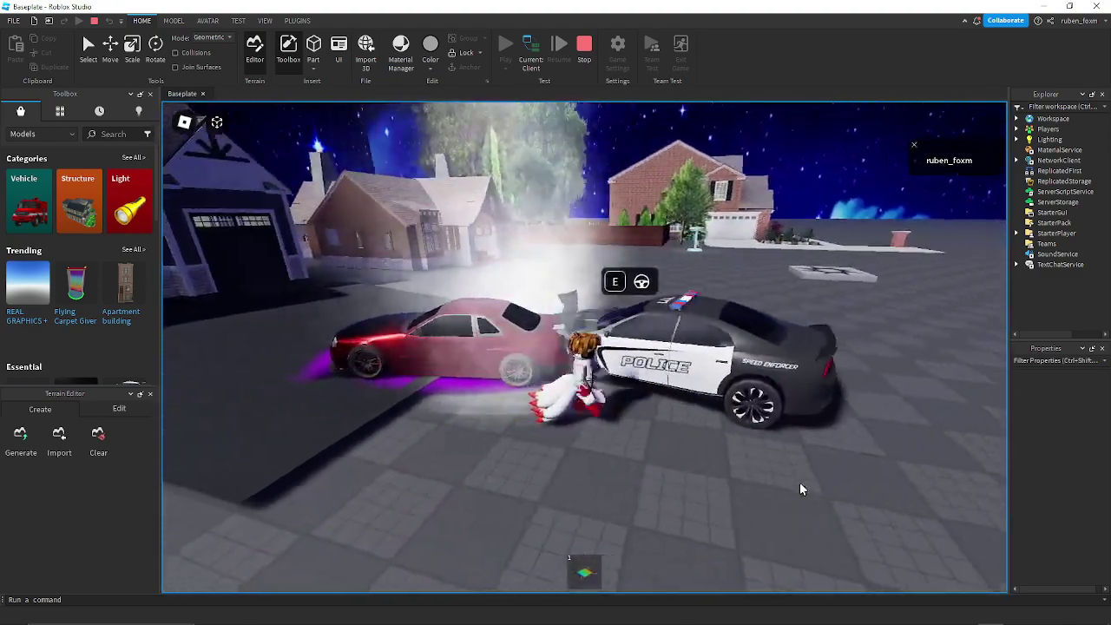
key(e)
key(w)
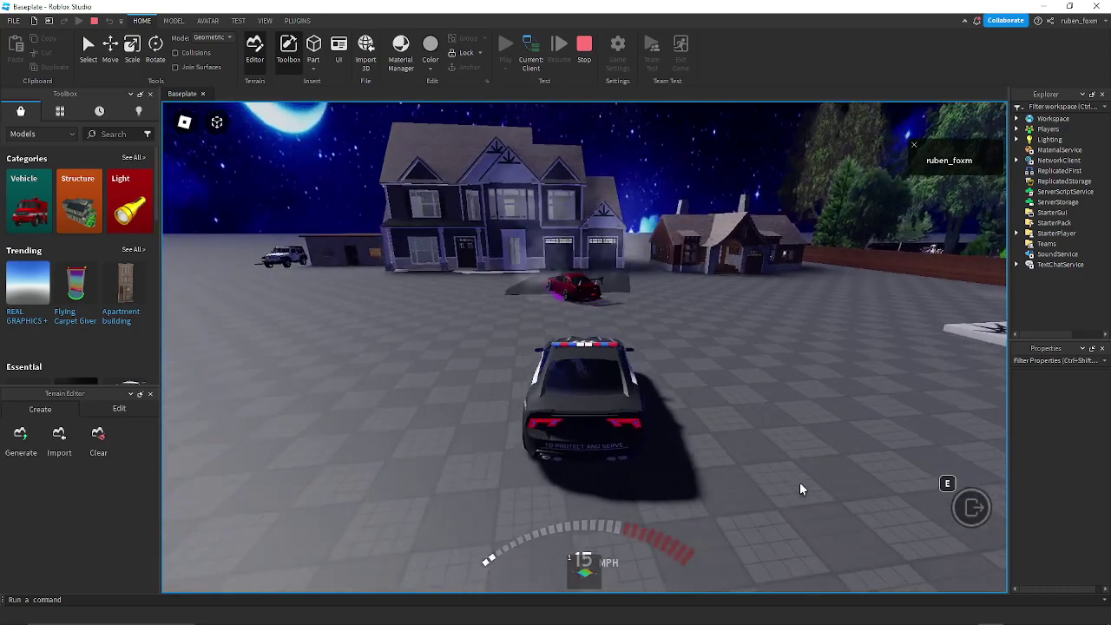
key(s)
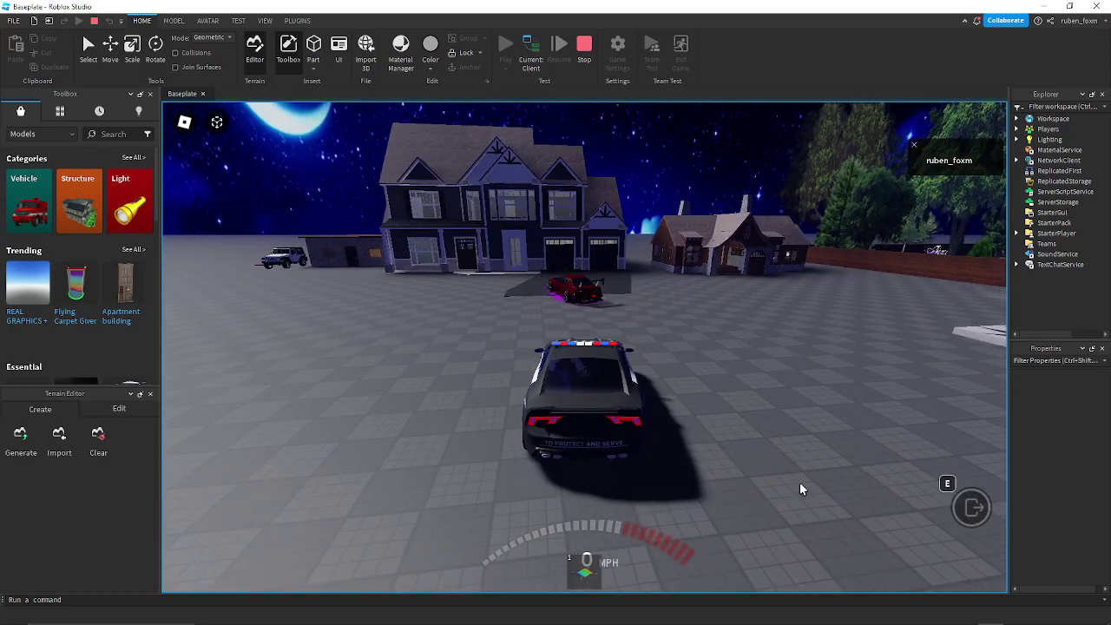
- Get out of the police car, walk back to the red car on the driveway, and get in
key(space)
key(w)
key(w)
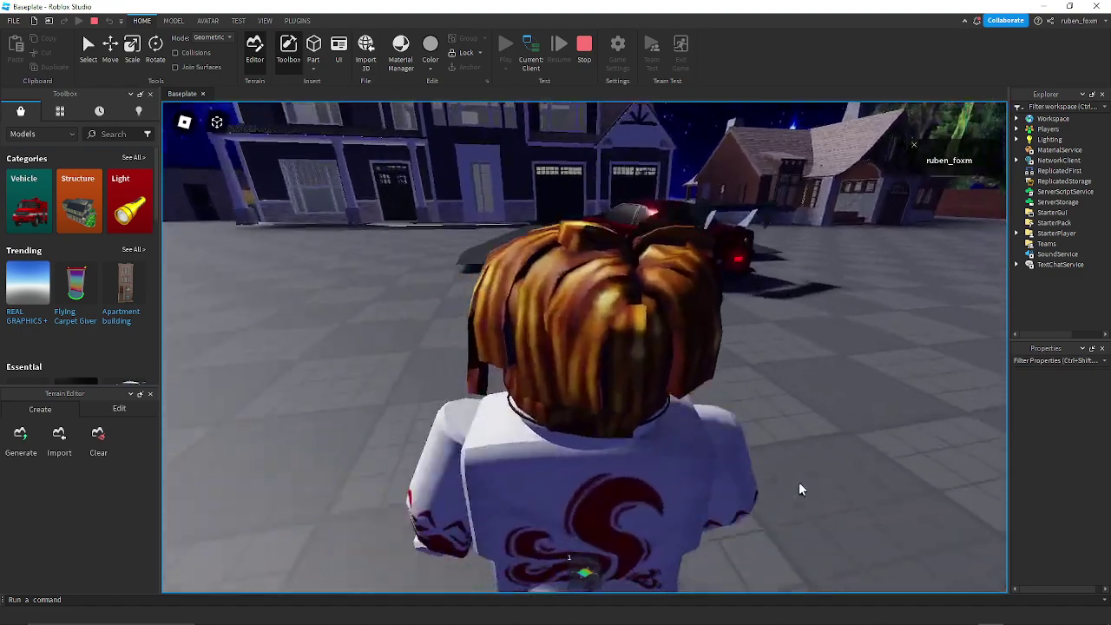
key(w)
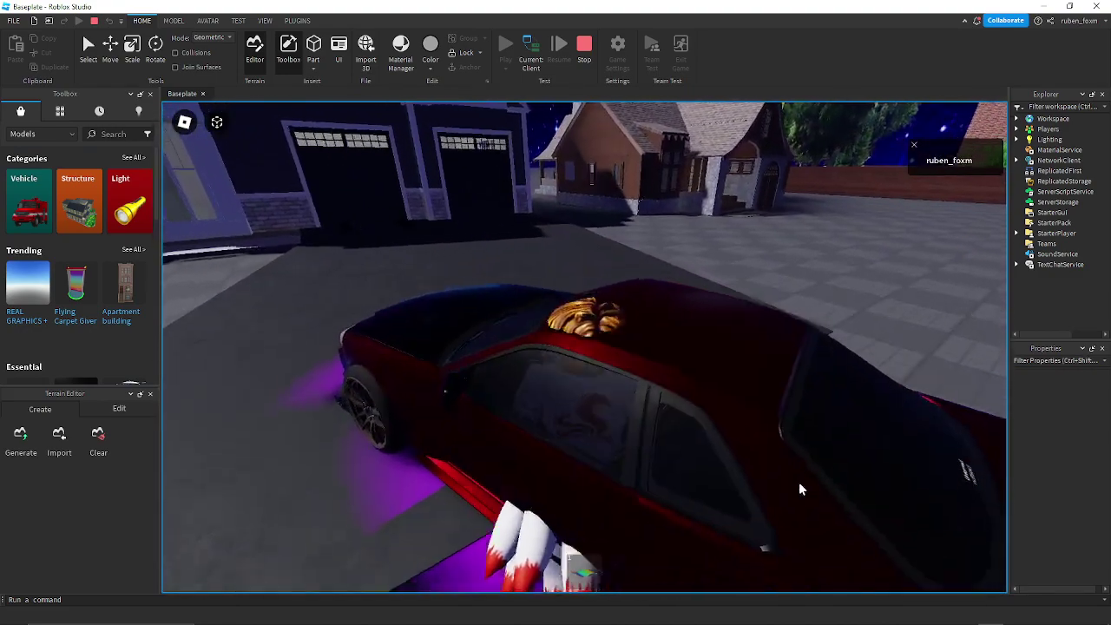
- Start the red car's engine, shift into reverse, and release the parking brake to back off the driveway
key(s)
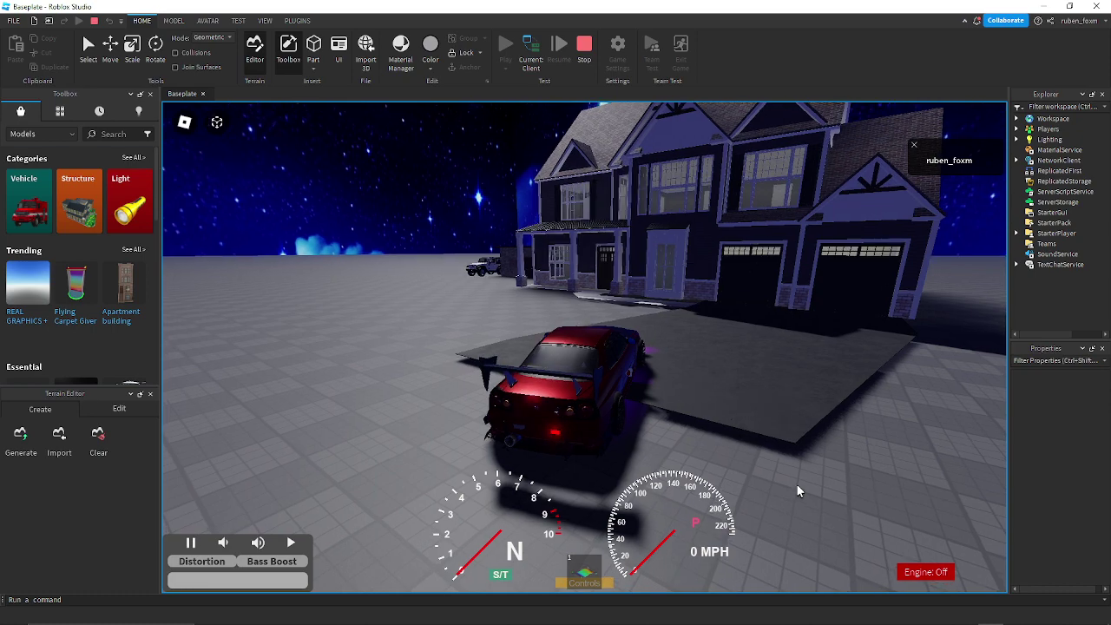
right_drag(798, 486, 781, 488)
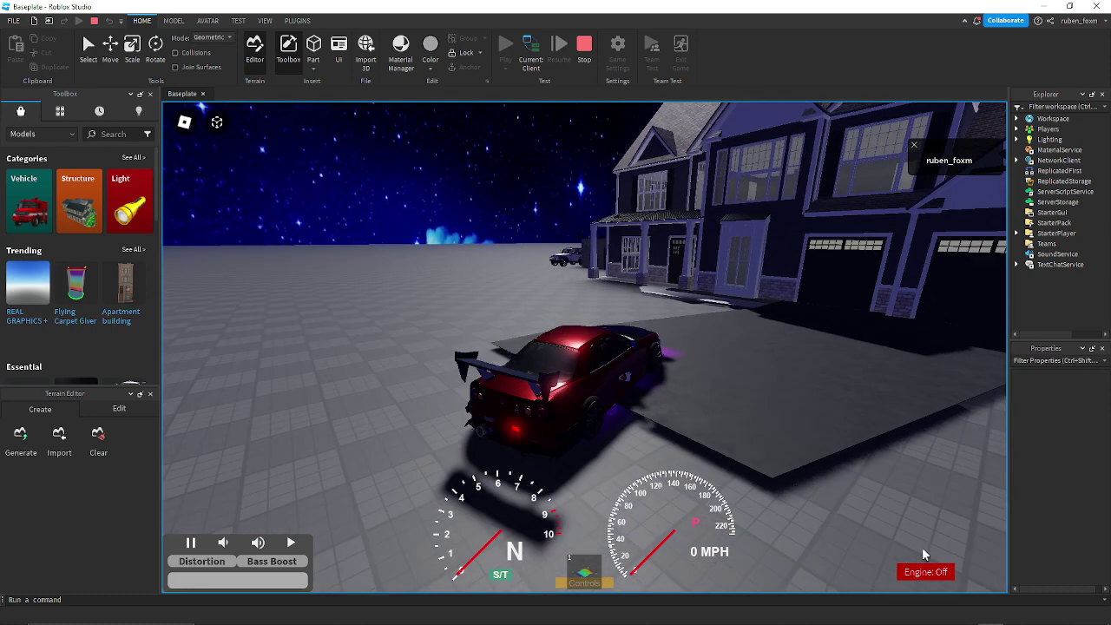
right_drag(908, 514, 889, 502)
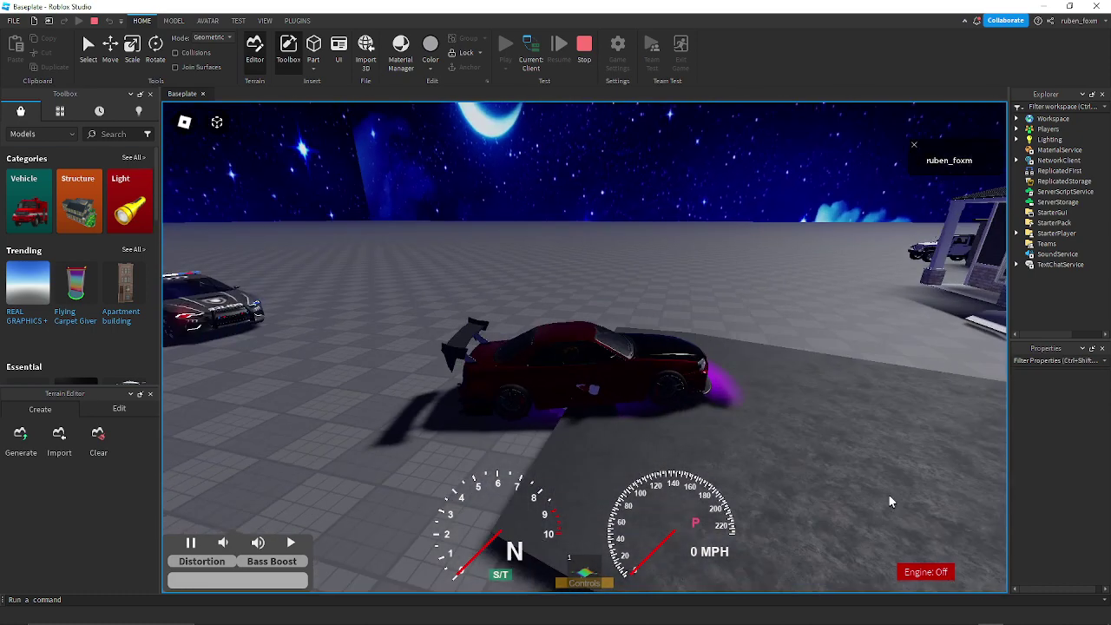
key(q)
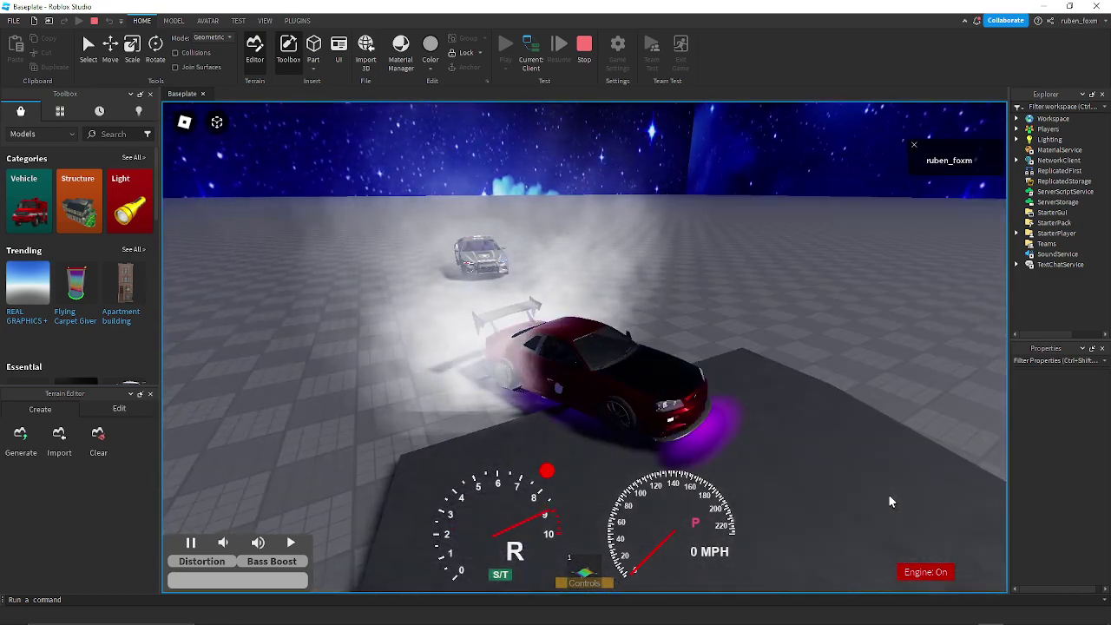
key(p)
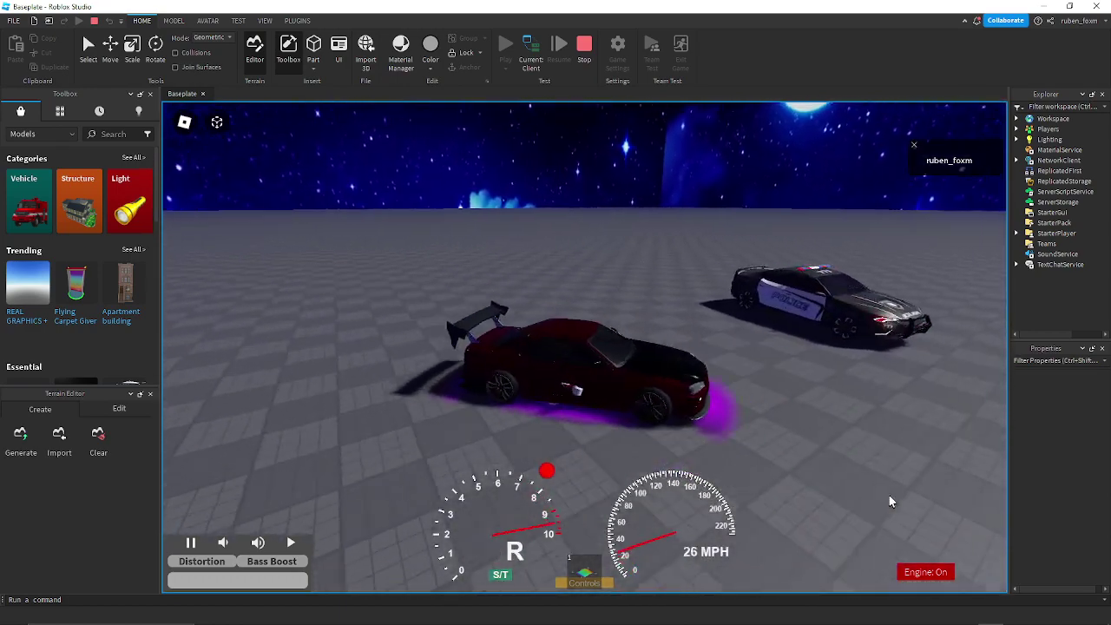
- Shift the red car up through the gears, test-drive it around the baseplate, and park beside the police car
key(e)
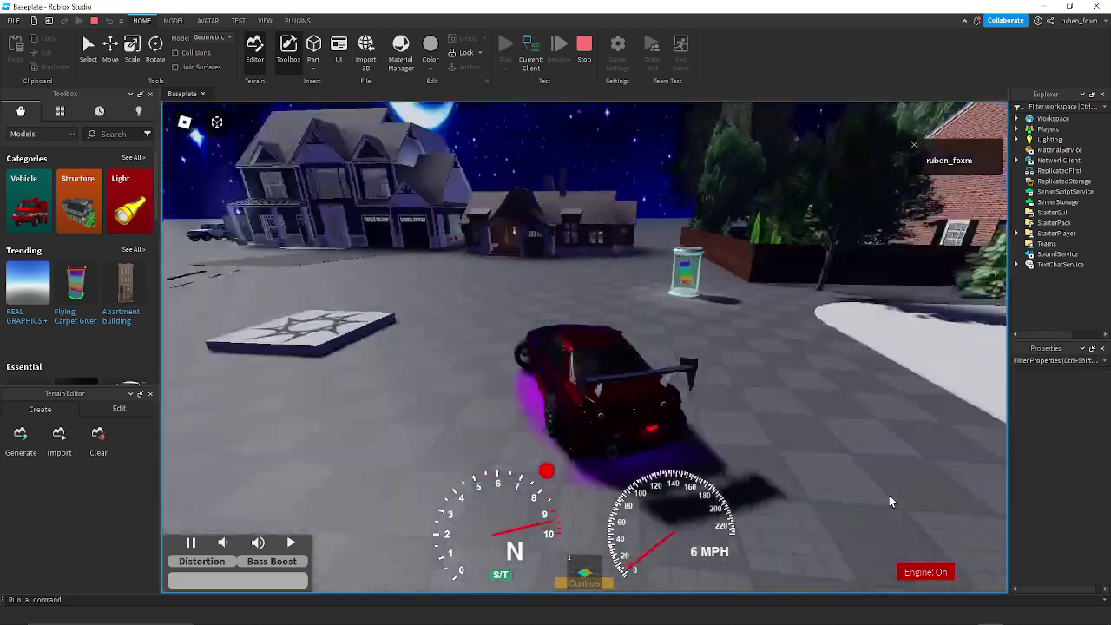
key(e)
key(e)
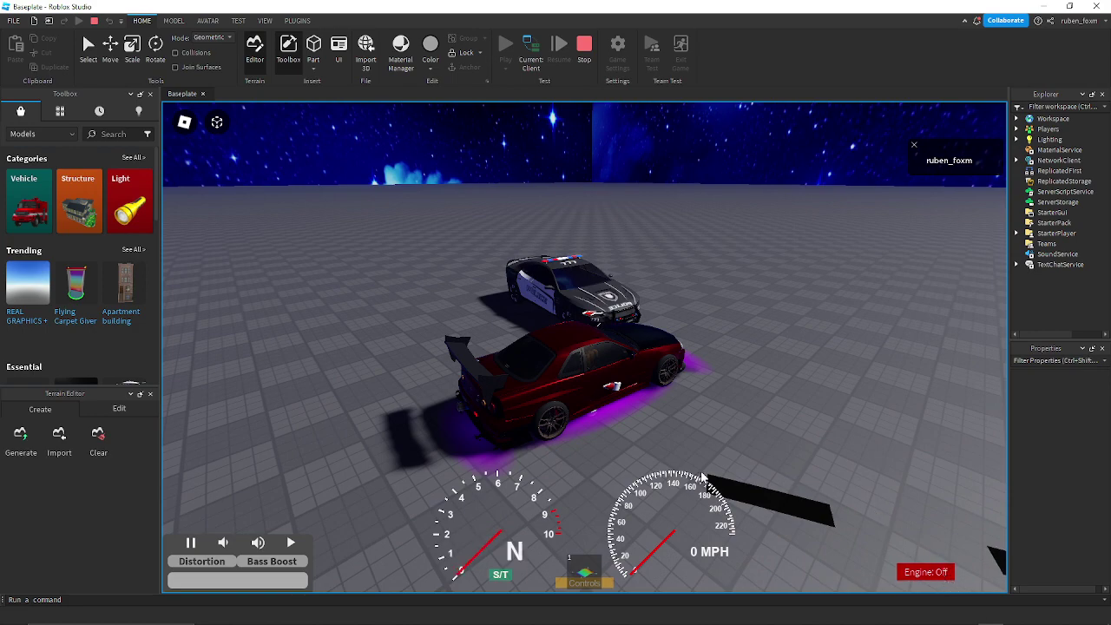
- Get out of the red car, walk into the dark house's garage, and get into the yellow sports car
key(space)
key(d)
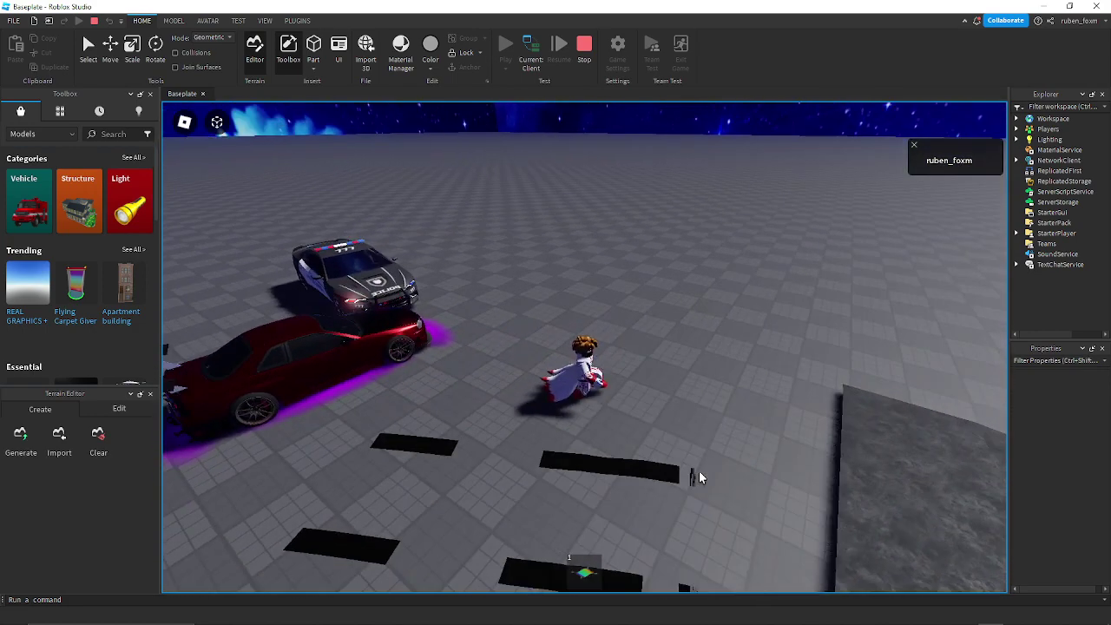
right_drag(700, 478, 700, 477)
key(w)
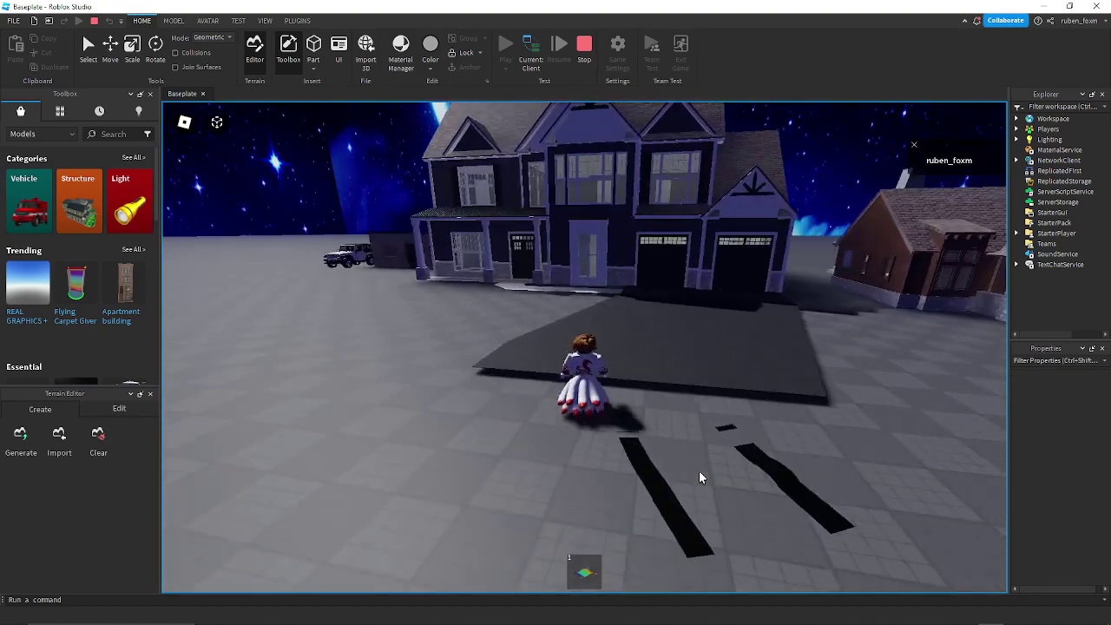
scroll(700, 478, up, 5)
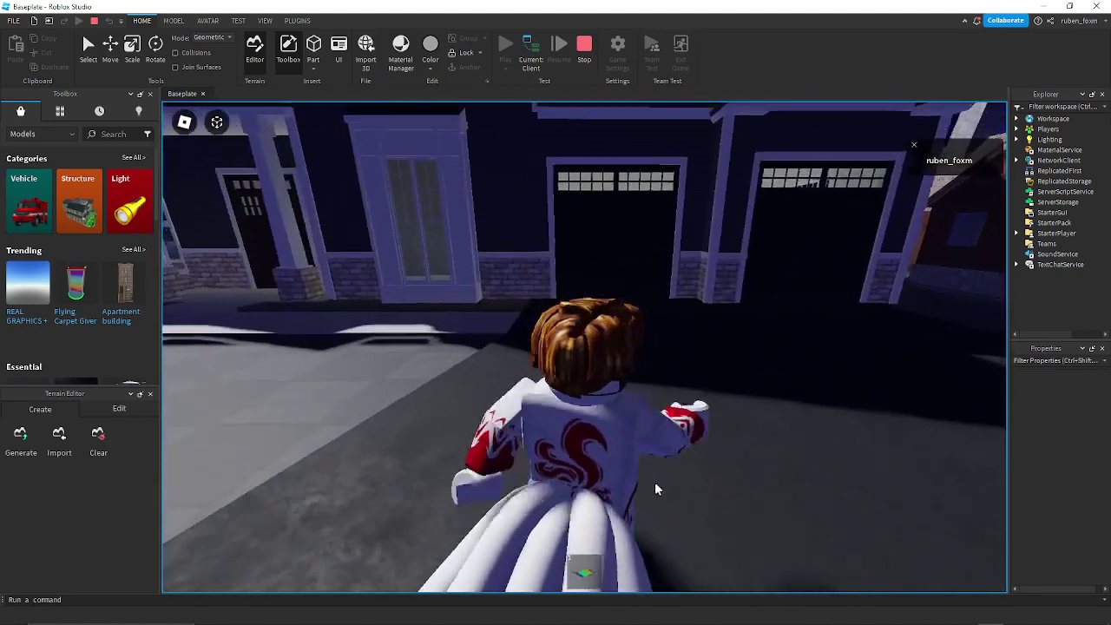
scroll(655, 482, up, 3)
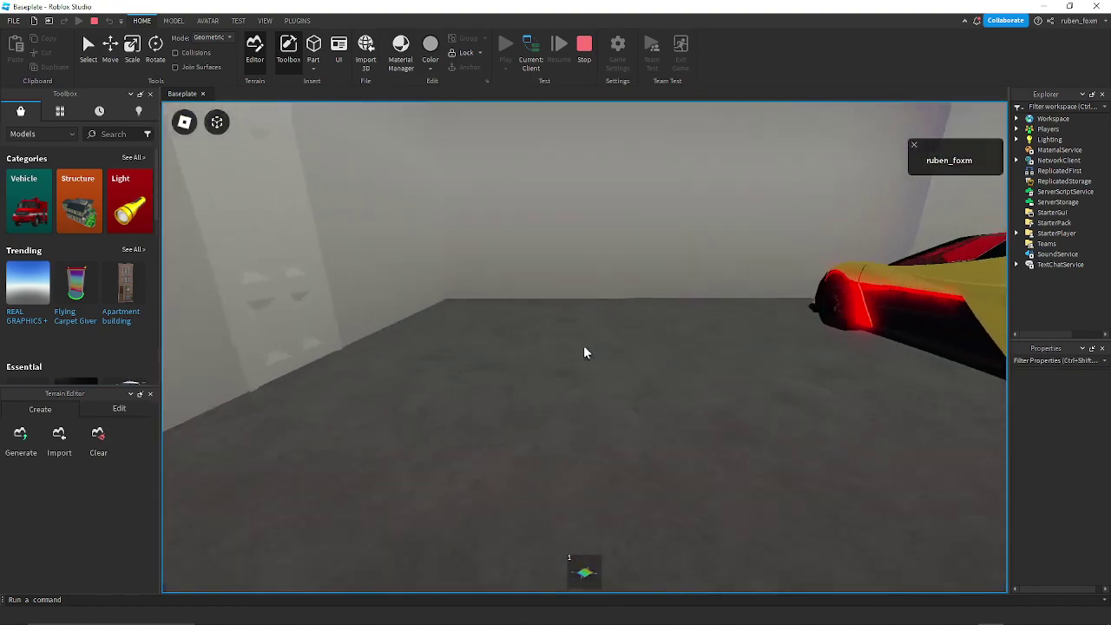
scroll(585, 350, down, 6)
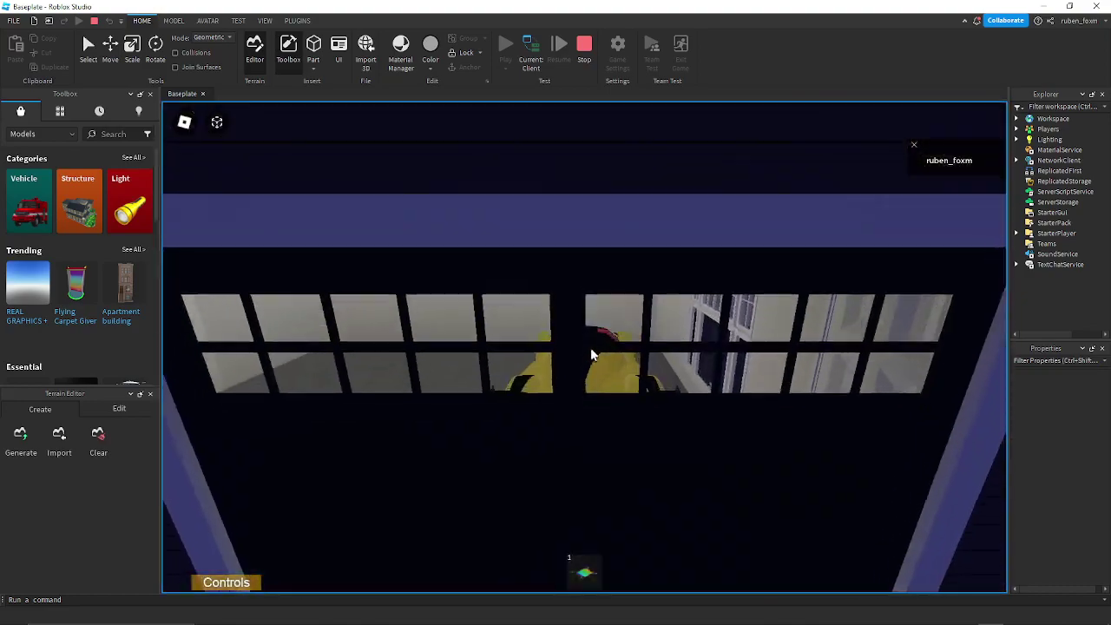
- Reverse the yellow sports car out of the garage and drive it across the baseplate to the brick house's driveway
key(s)
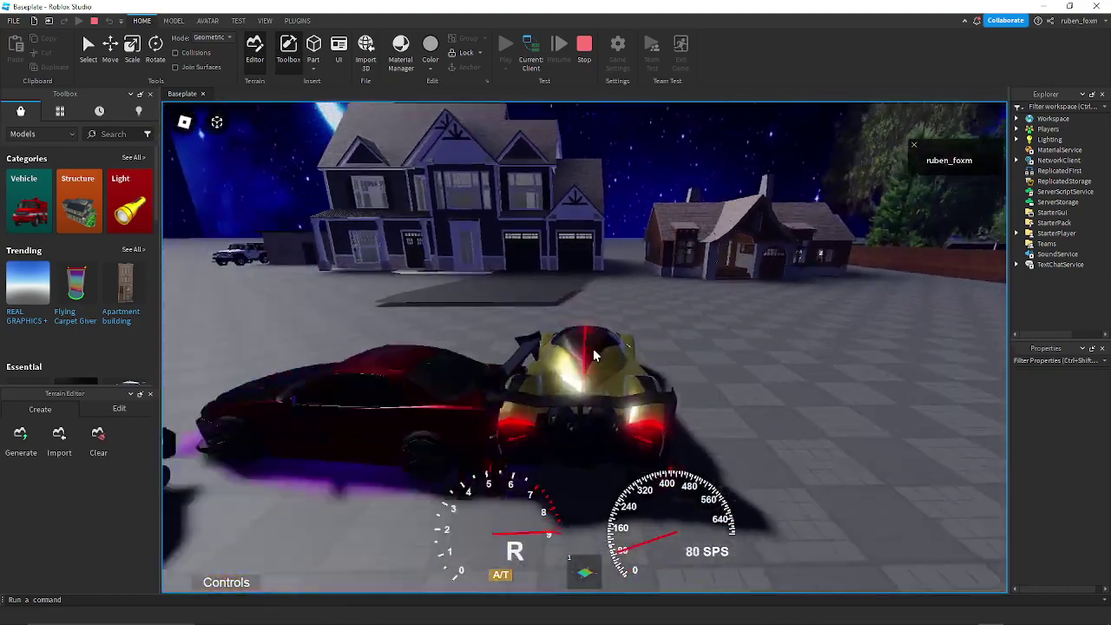
key(w)
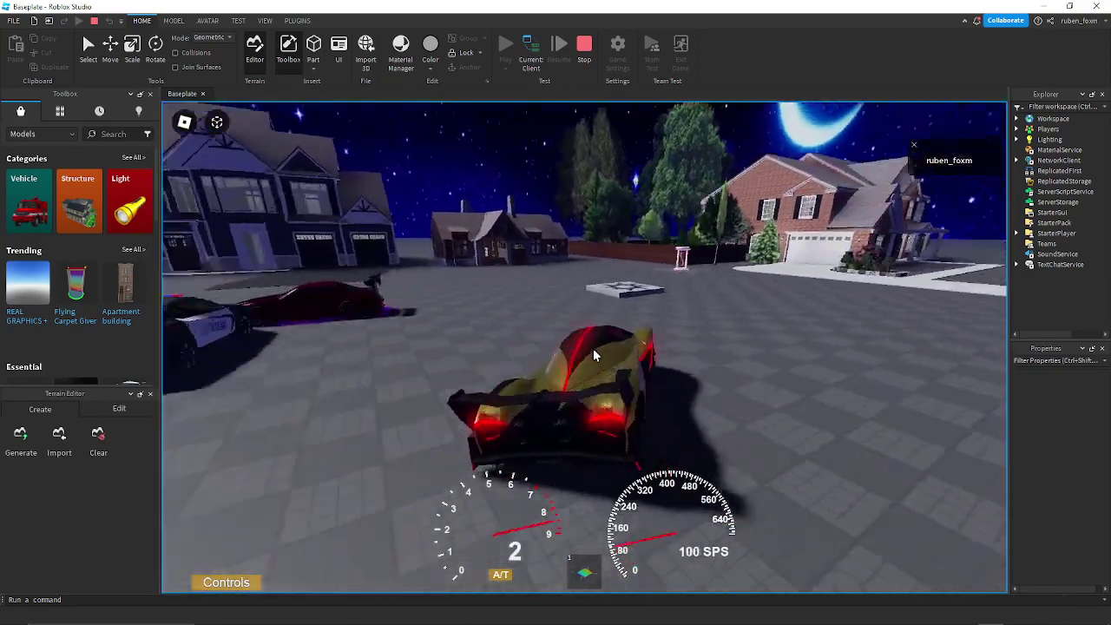
key(d)
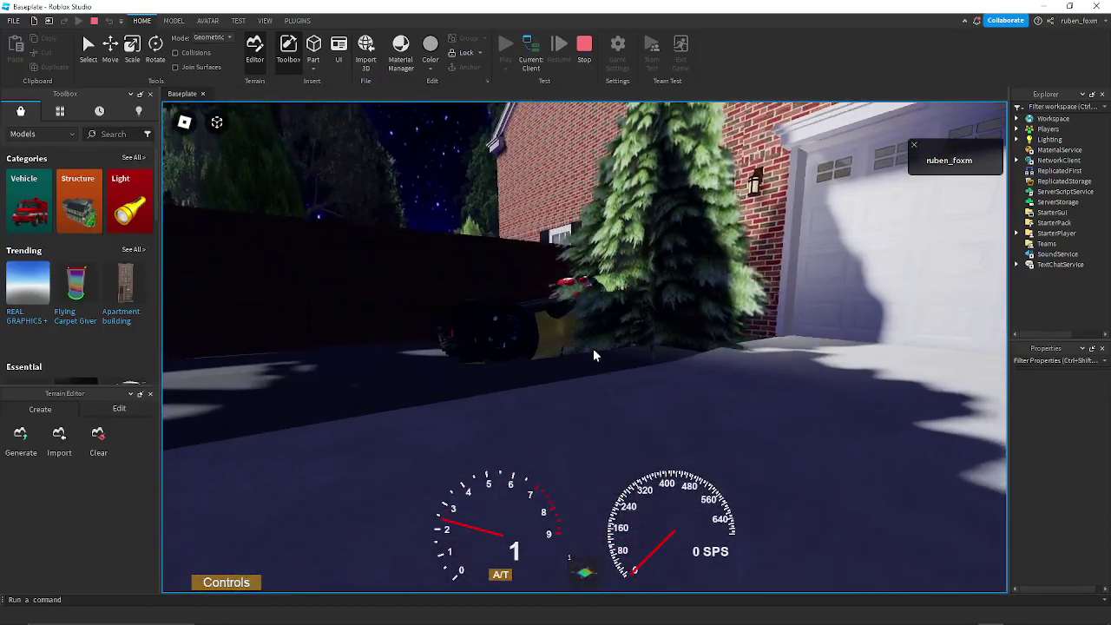
key(w)
key(w)
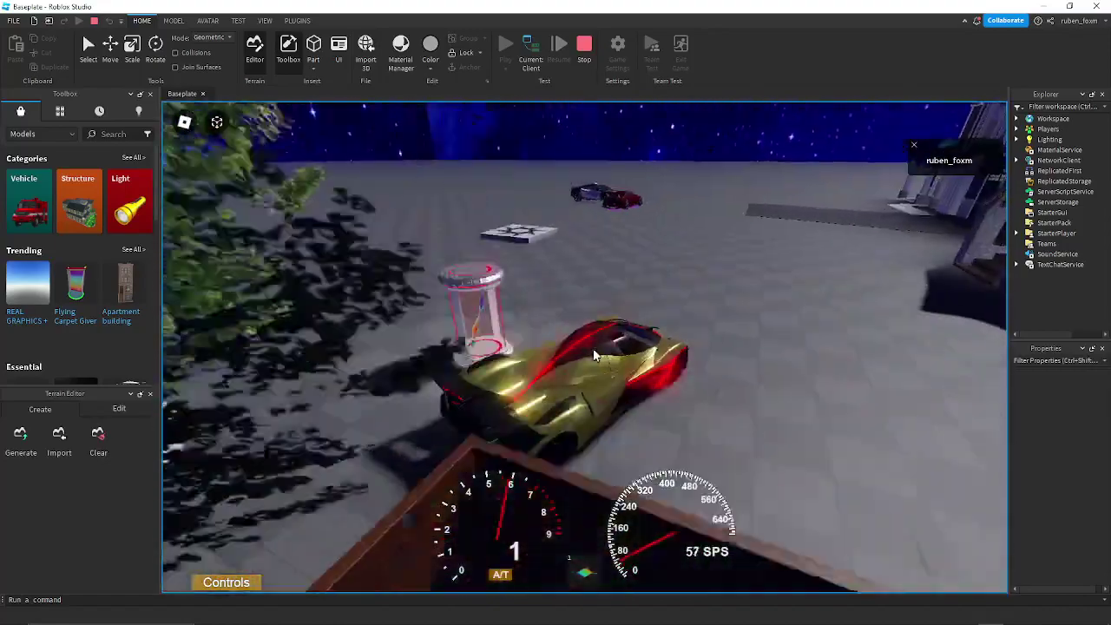
- Test-drive the yellow sports car around the open baseplate and stop it in front of the dark house
key(a)
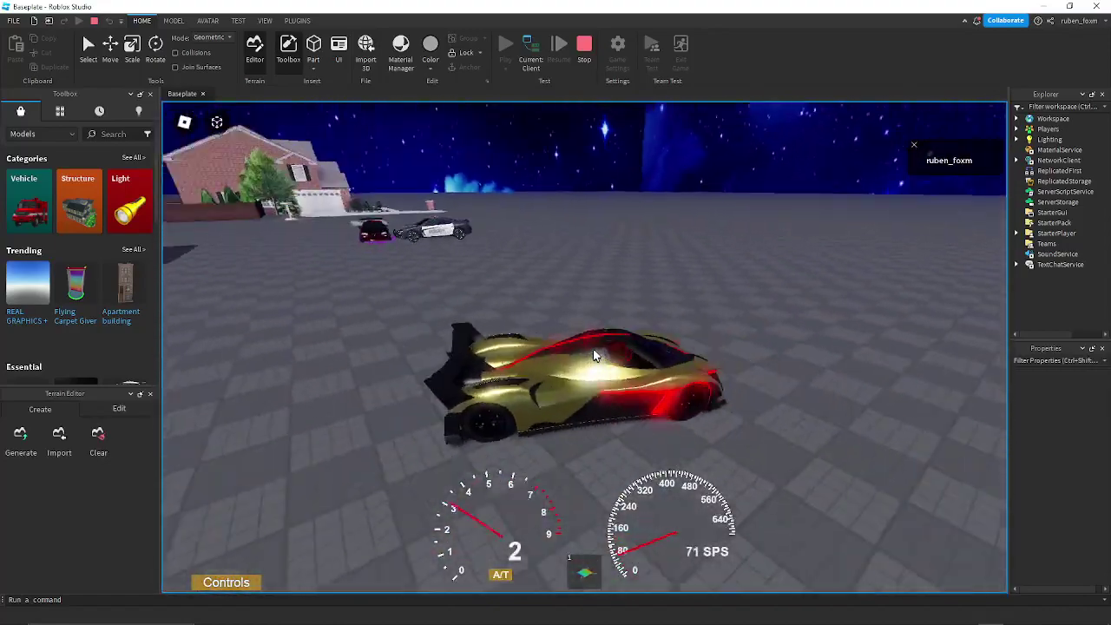
key(w)
key(w)
key(a)
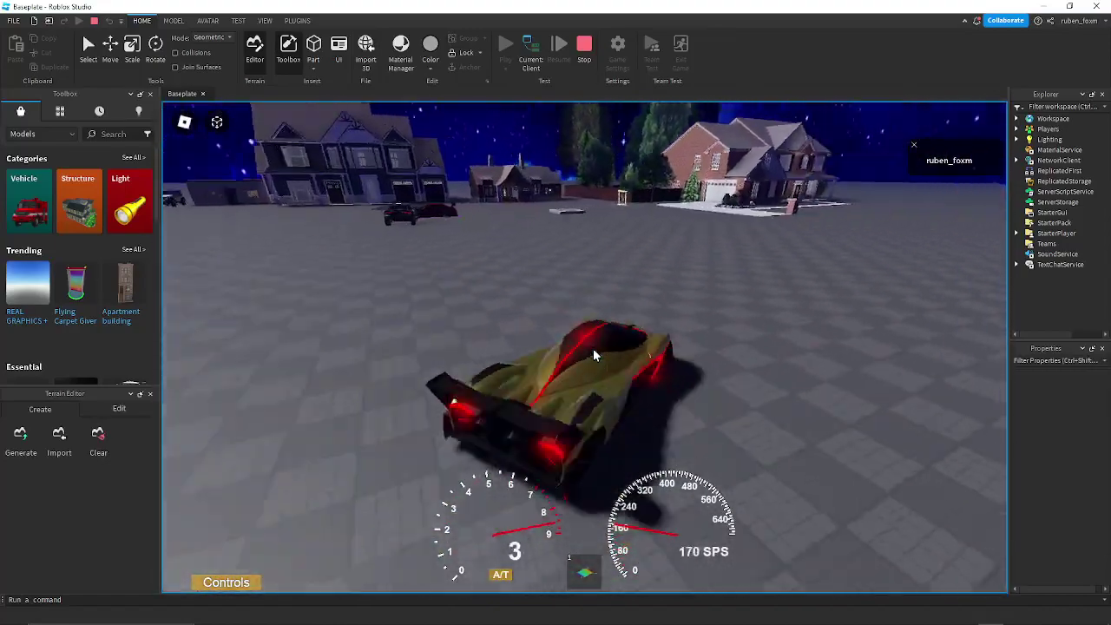
key(w)
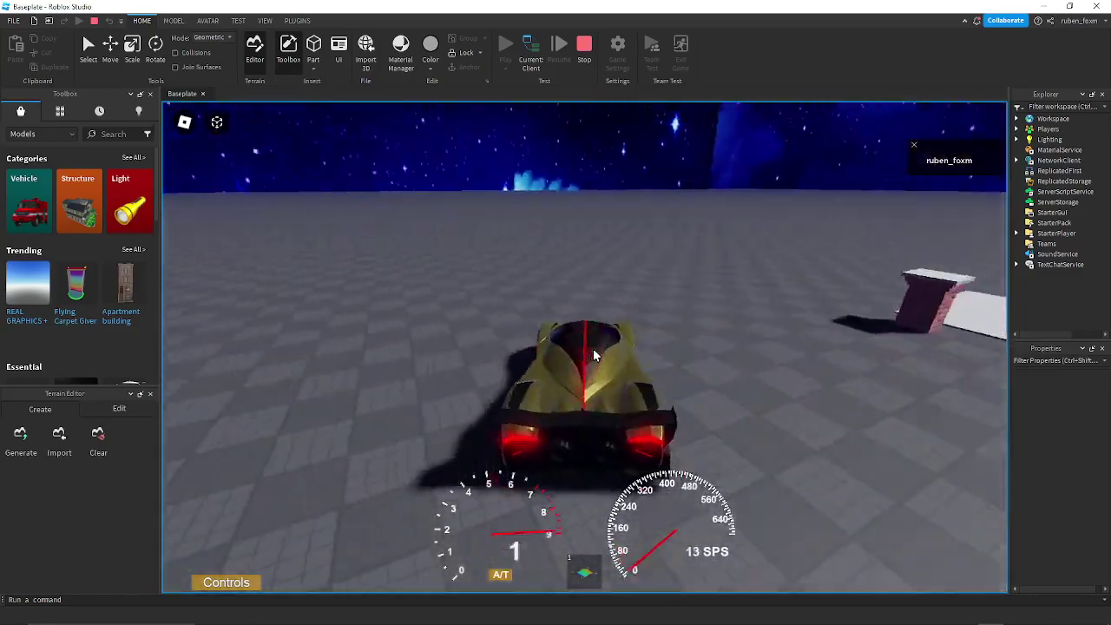
key(a)
key(w)
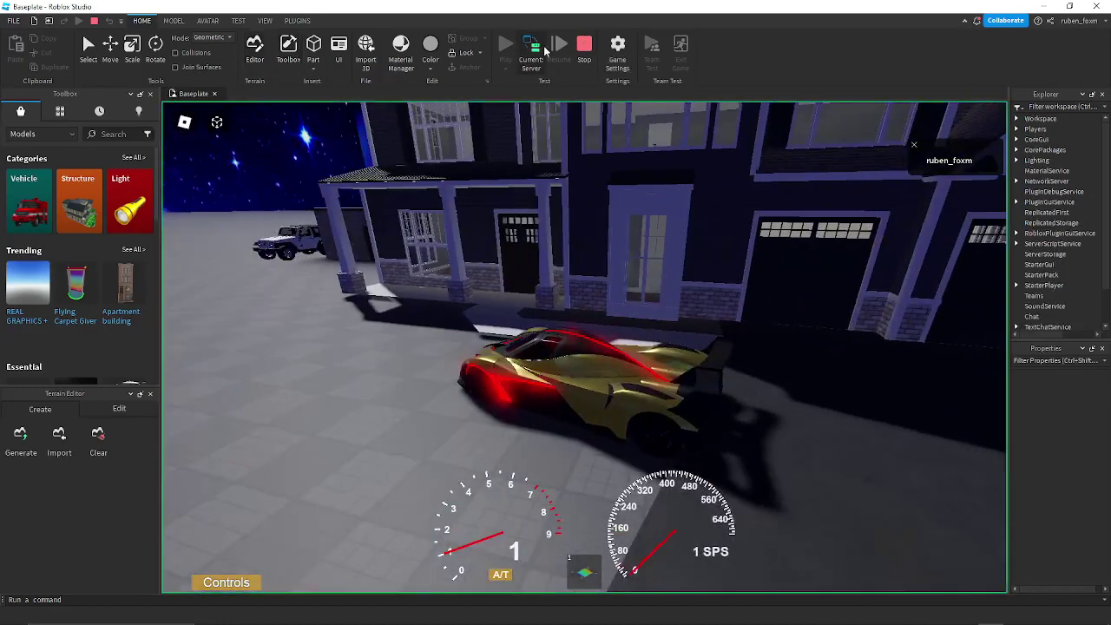
- Switch the playtest to the server view, stop it, and open the game settings
click(531, 53)
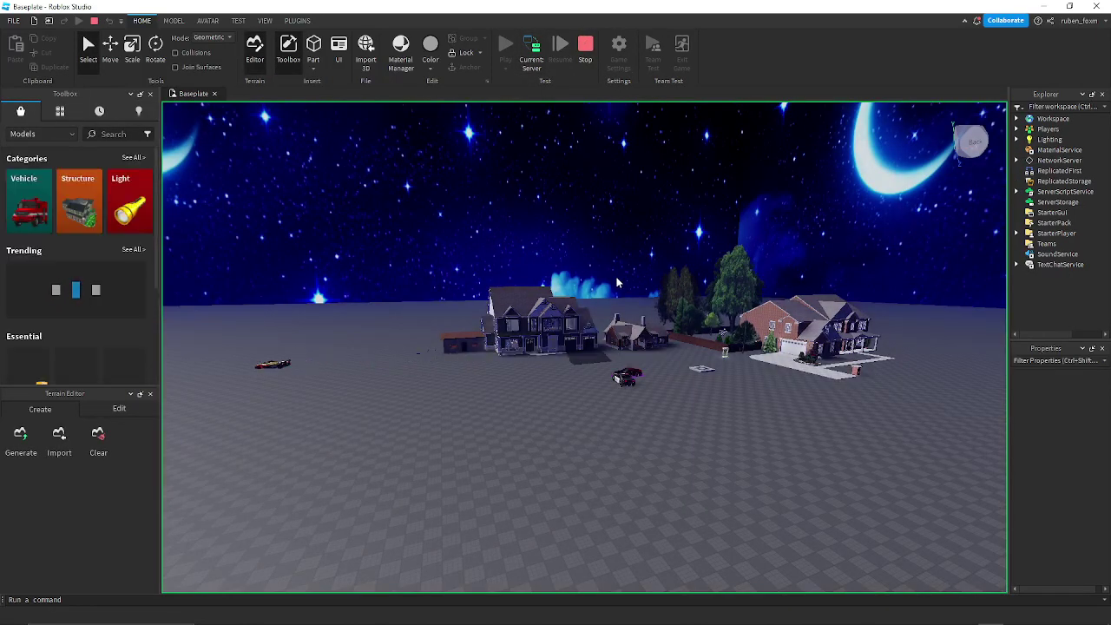
click(585, 48)
click(589, 48)
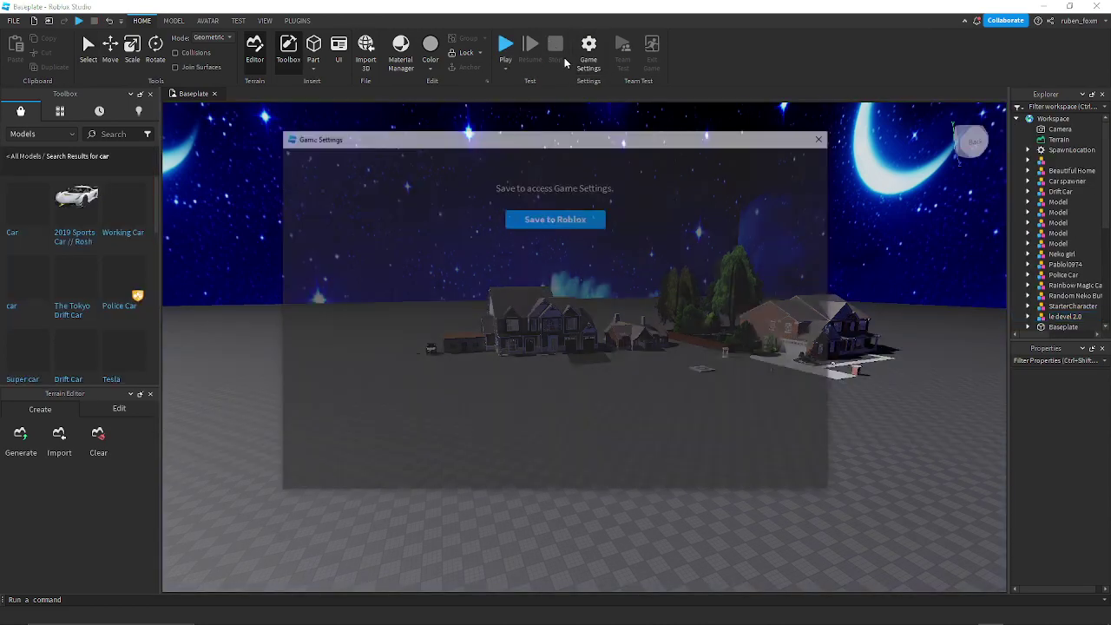
- Save the place to Roblox as Untitled Game with the description "rubrm", keeping Team Create enabled
click(562, 225)
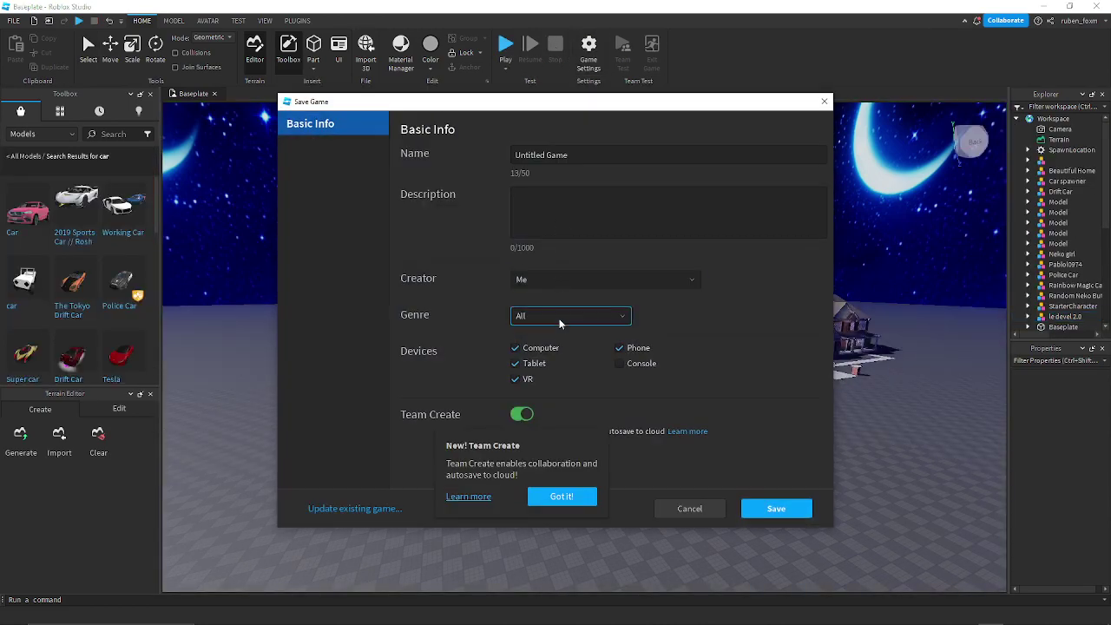
click(593, 214)
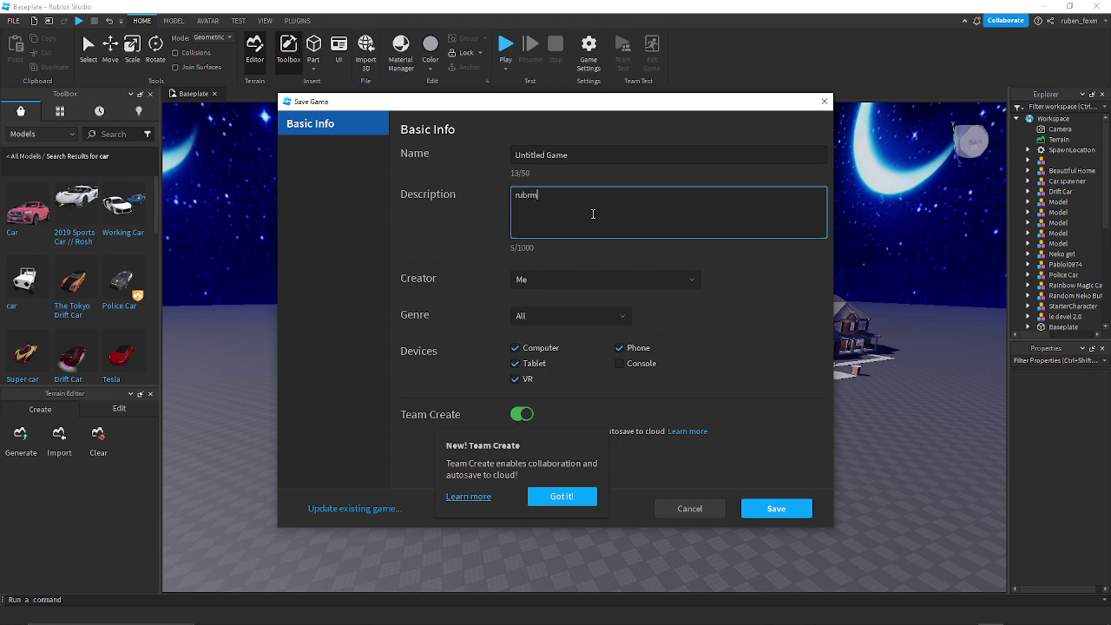
click(574, 496)
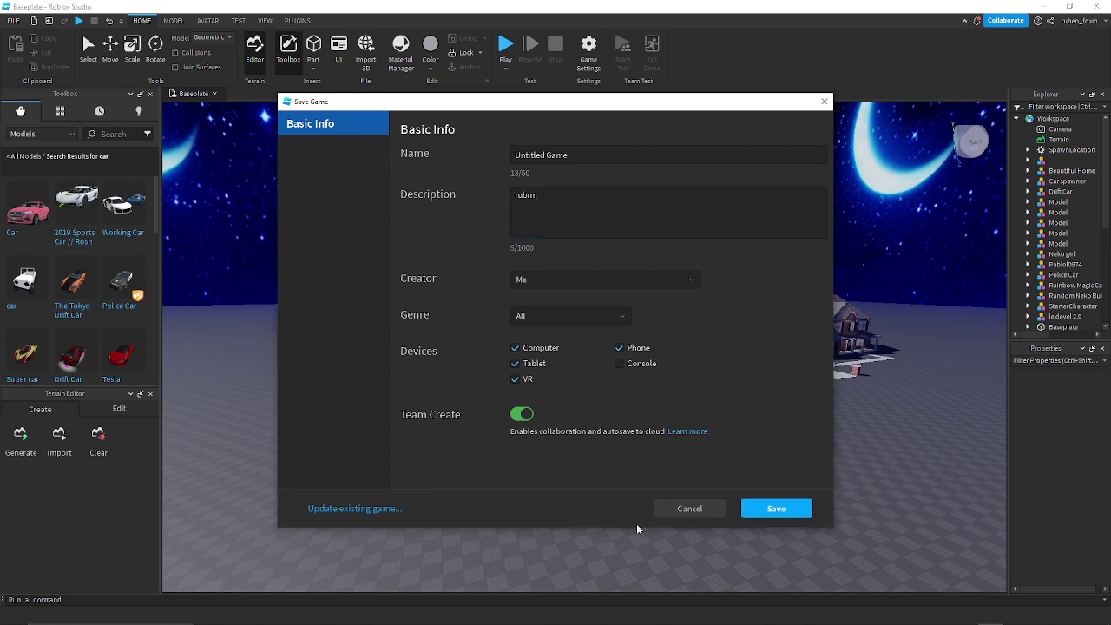
click(765, 509)
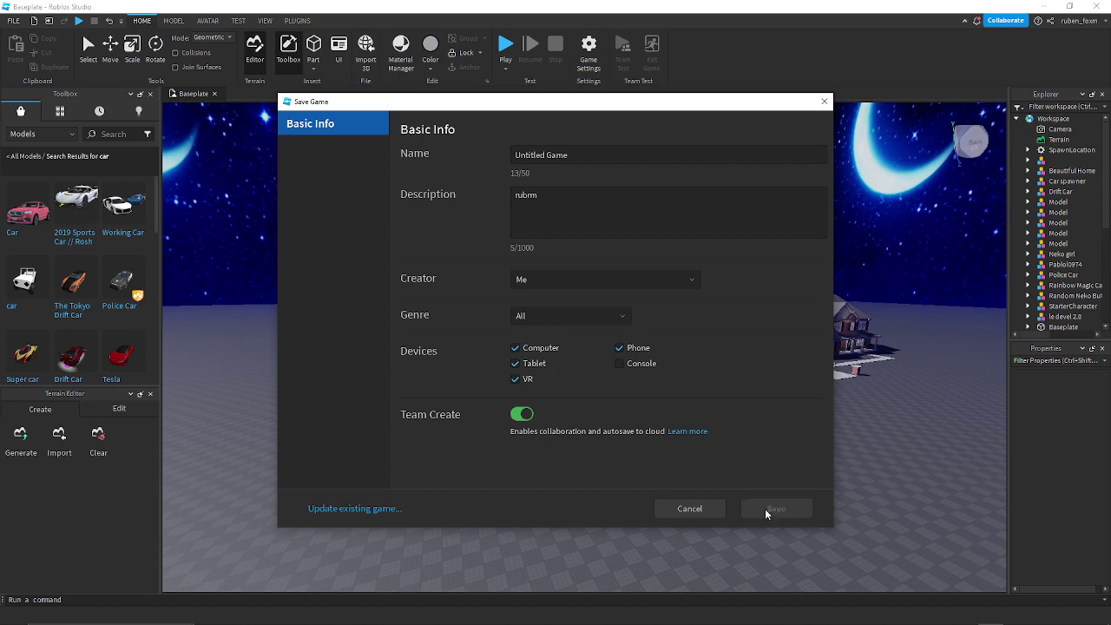
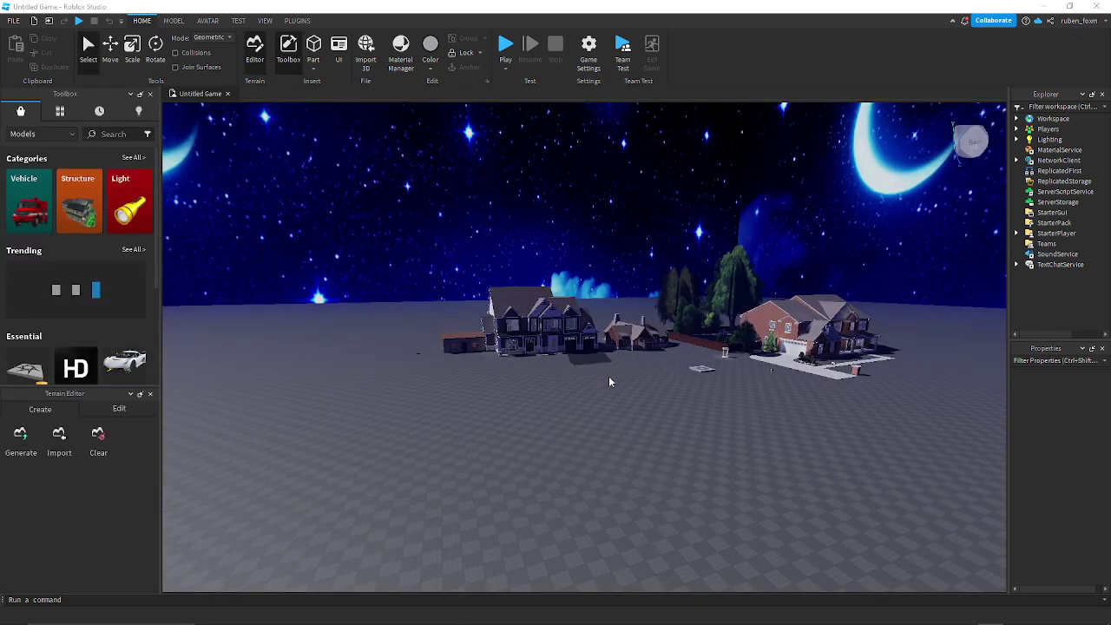
- Save the neighbourhood game again and start a new playtest
key(w)
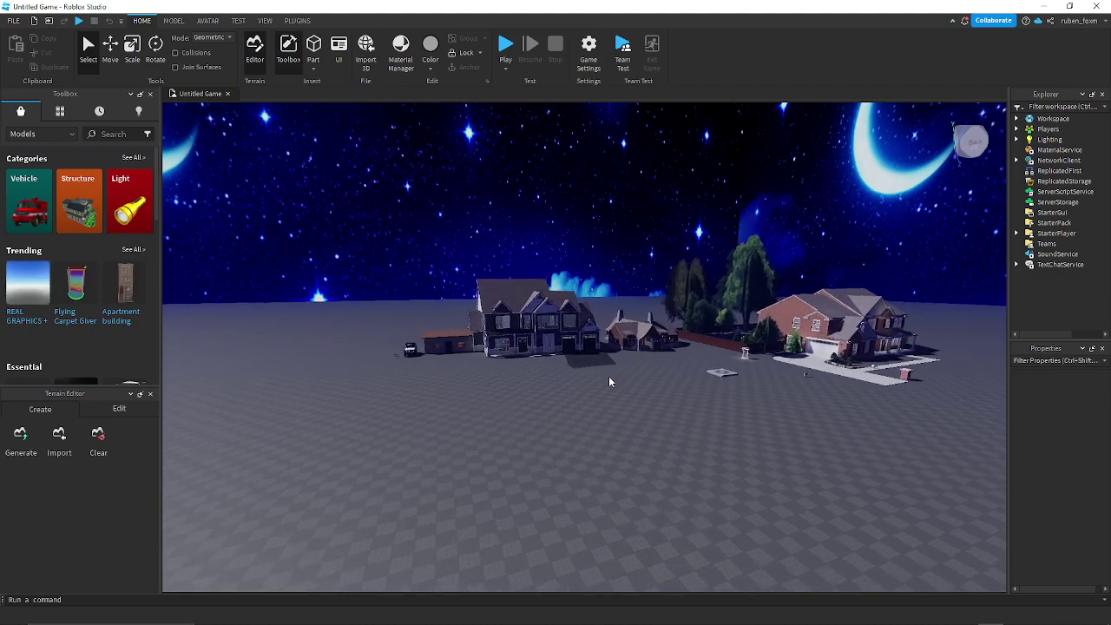
key(w)
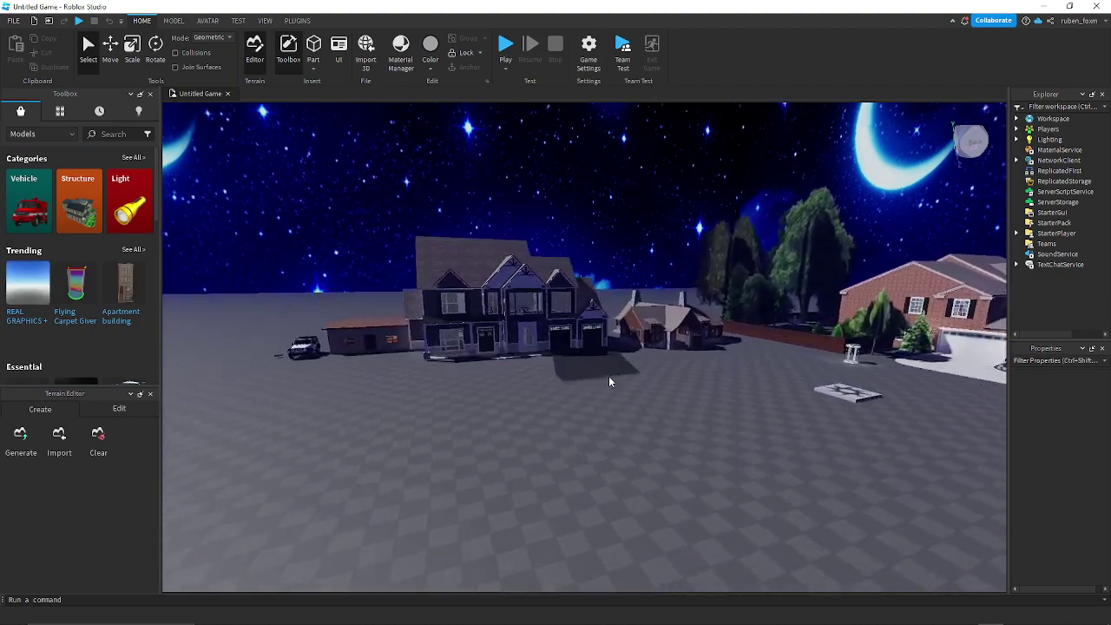
key(w)
right_drag(609, 376, 606, 377)
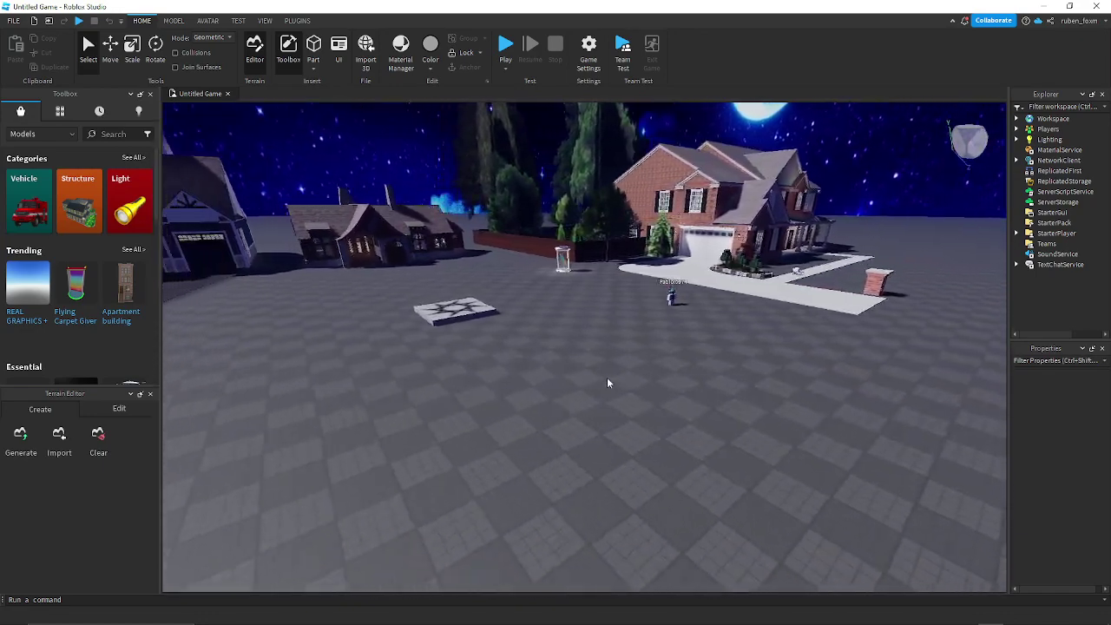
key(a)
key(d)
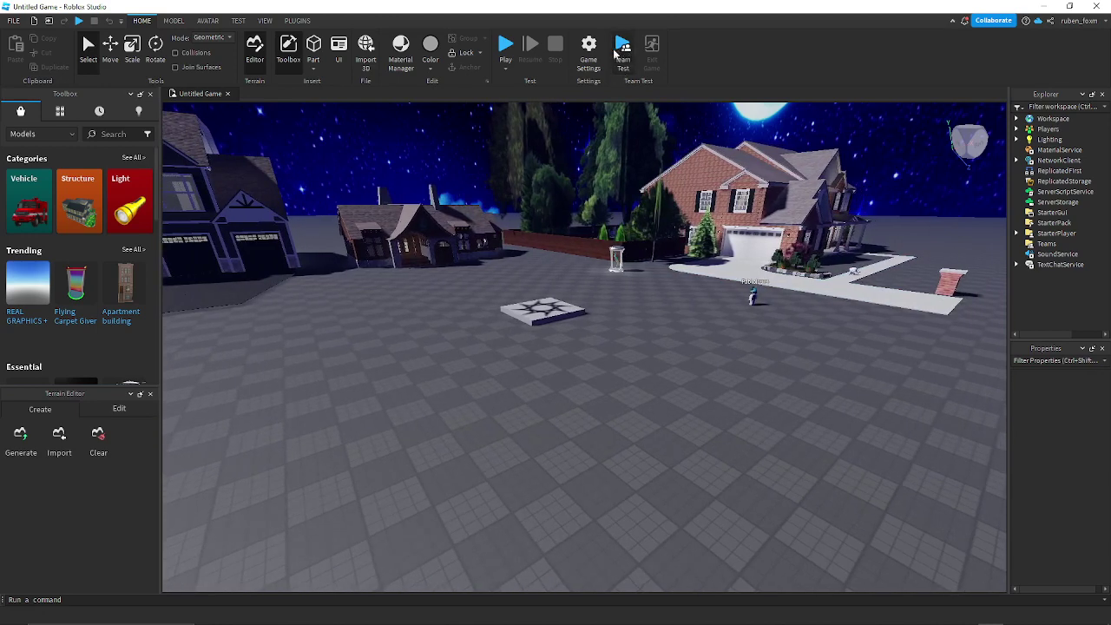
key(ctrl+s)
click(506, 48)
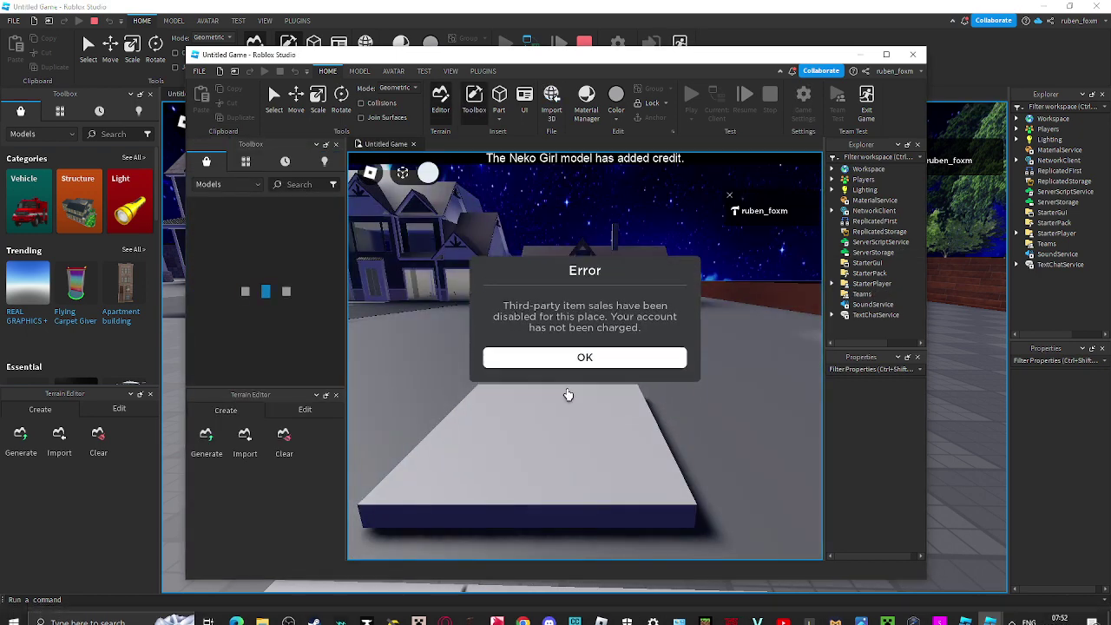
- Dismiss the third-party item sales error and walk the character off the spawn platform
click(566, 389)
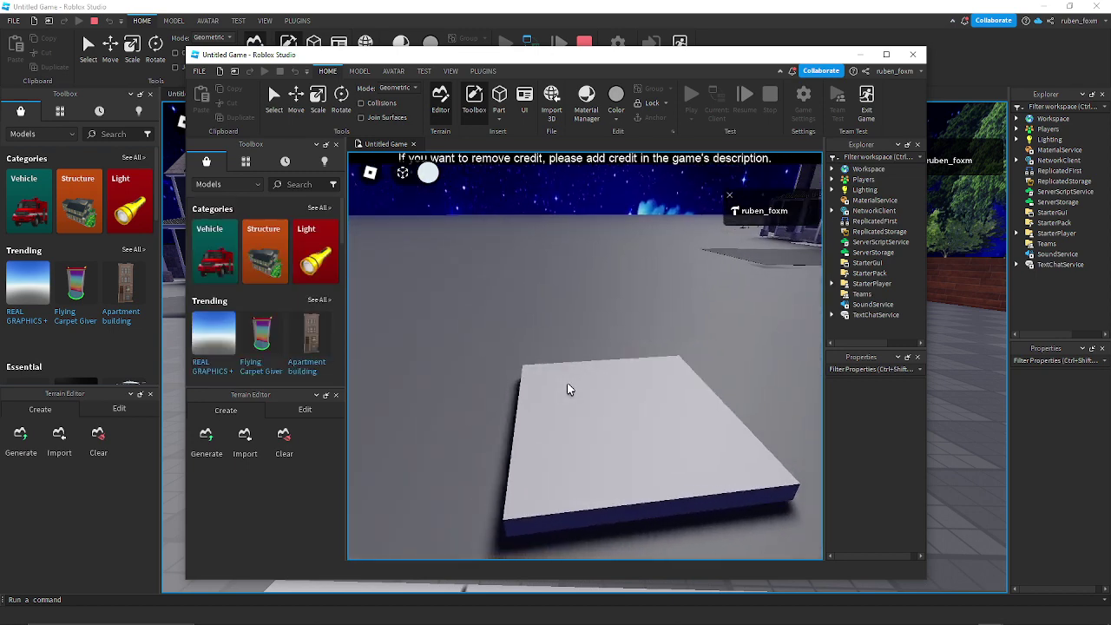
key(w)
right_drag(567, 384, 567, 383)
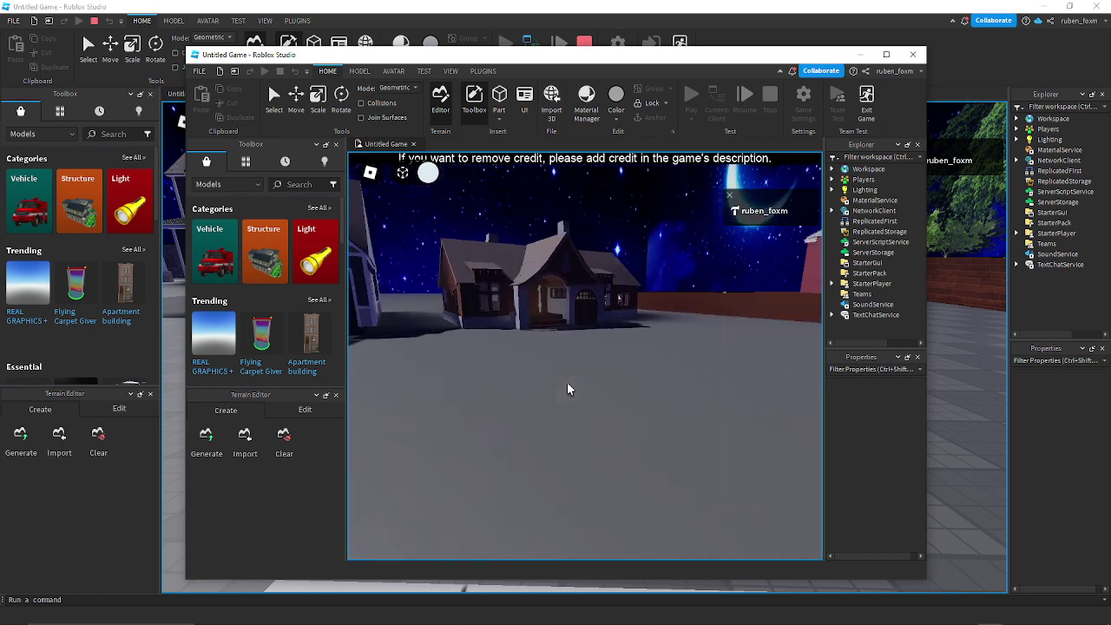
right_drag(567, 384, 568, 389)
key(w)
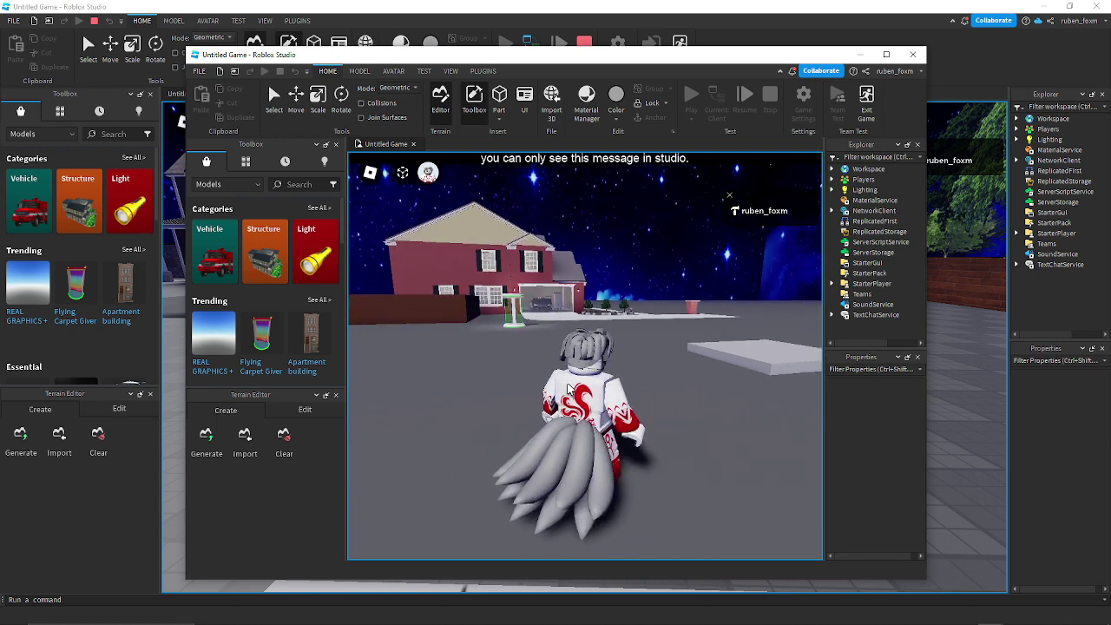
- Walk the character towards the glowing pillar near the brick house, check the in-game menu, and turn the character to face the camera
key(w)
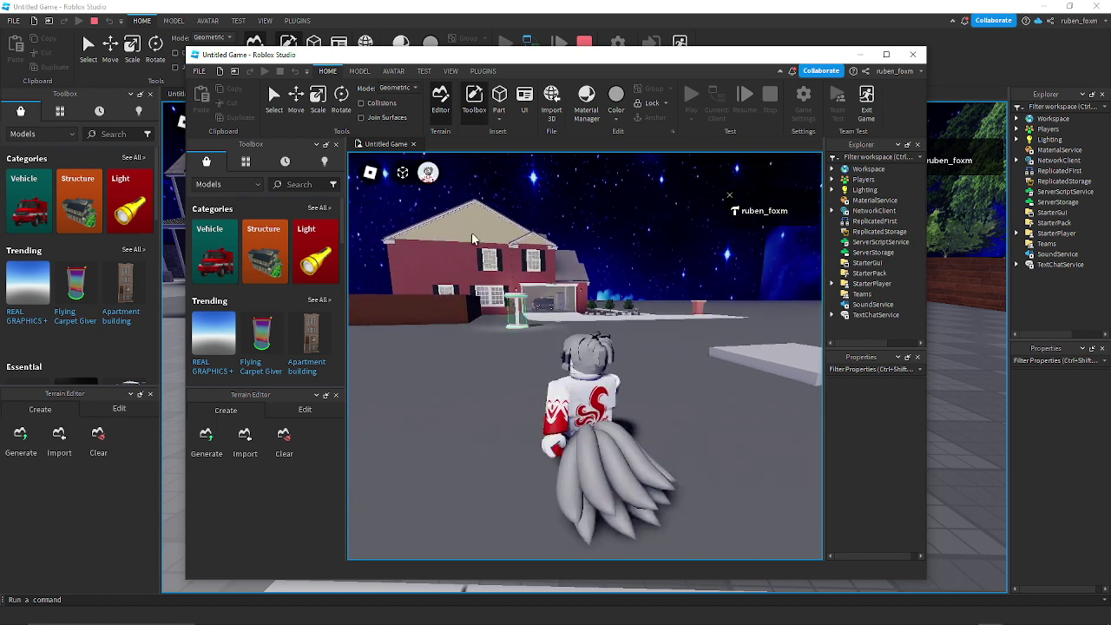
key(w)
click(405, 172)
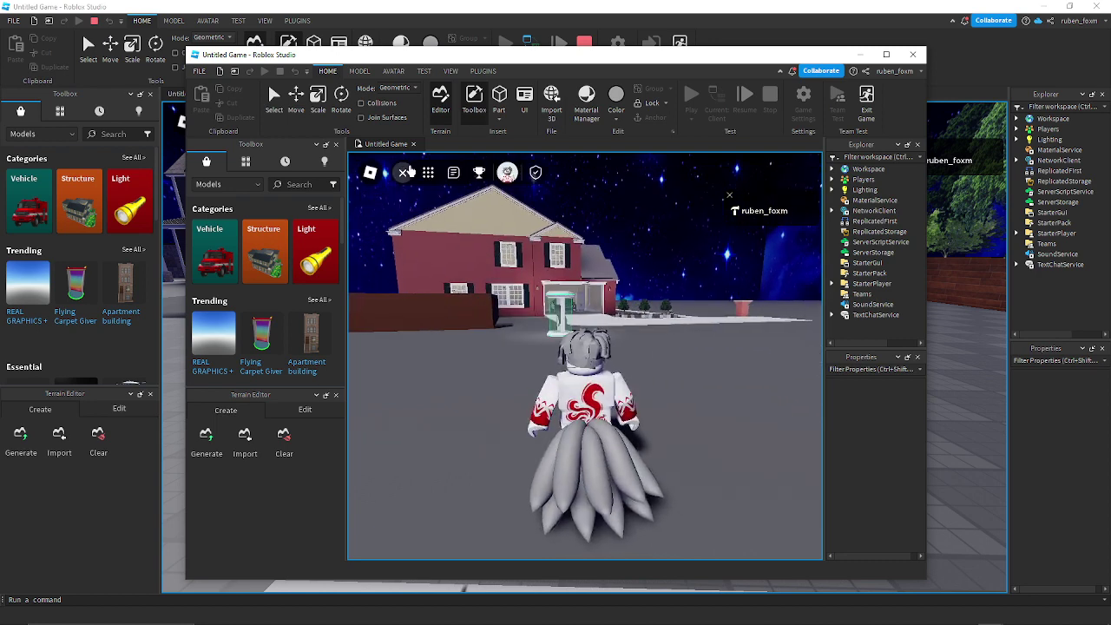
click(406, 171)
key(w)
right_drag(565, 308, 566, 308)
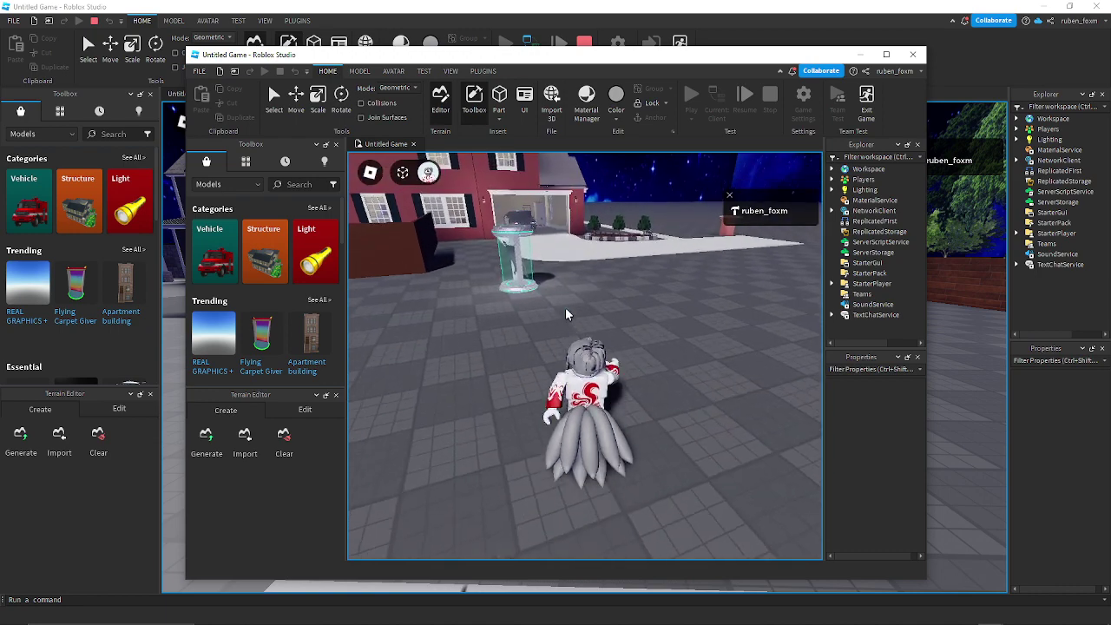
key(s)
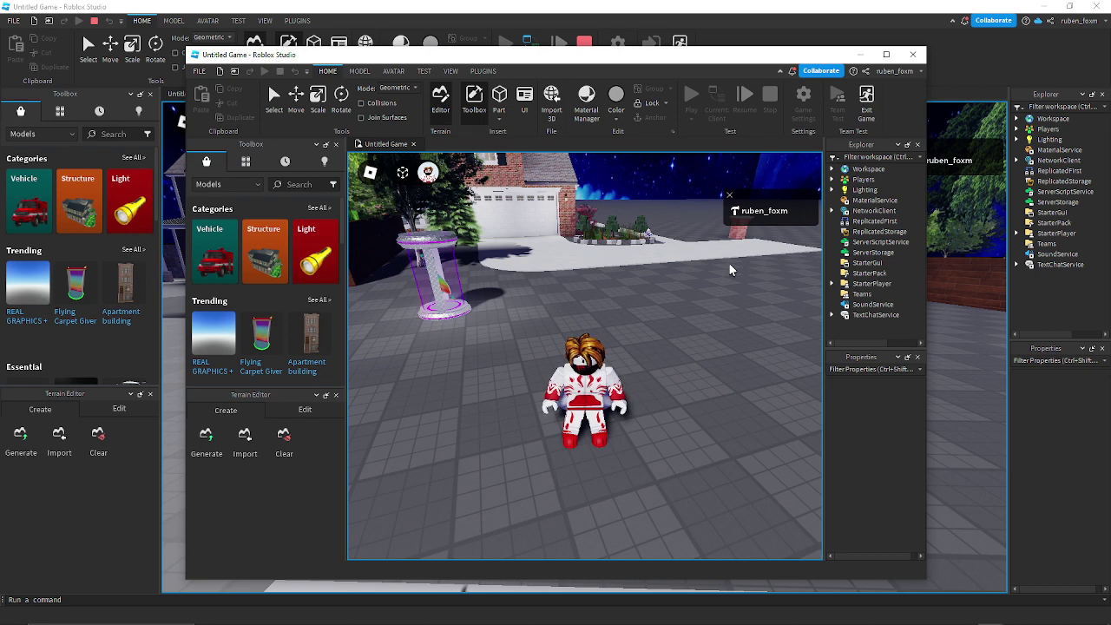
- Minimise both Roblox Studio windows and switch to the Roblox home page in Chrome
click(1070, 6)
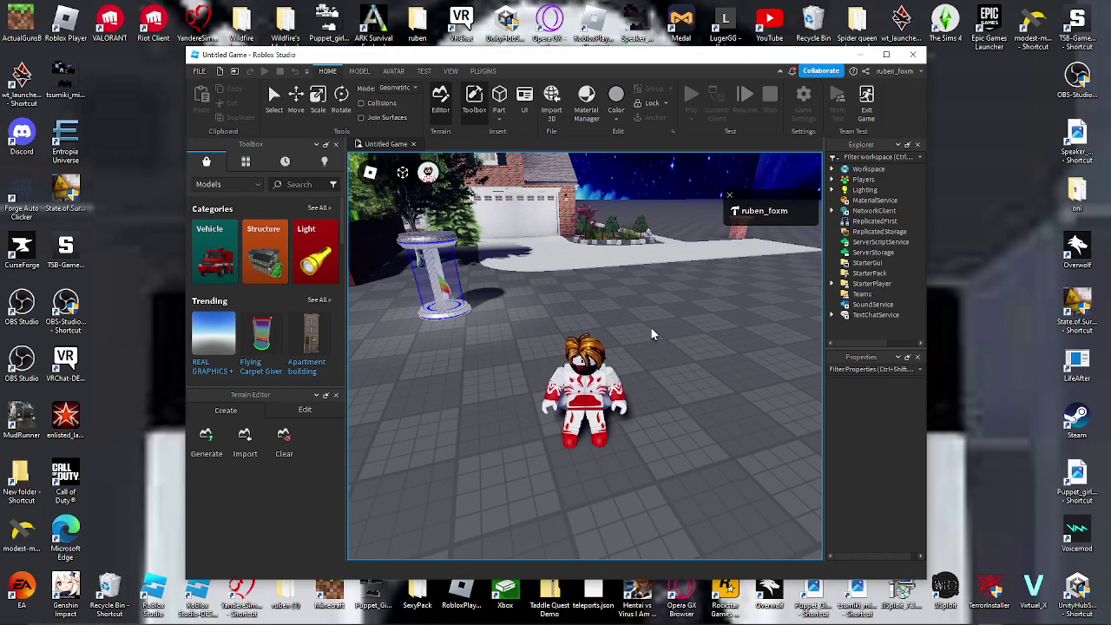
mouse_move(784, 619)
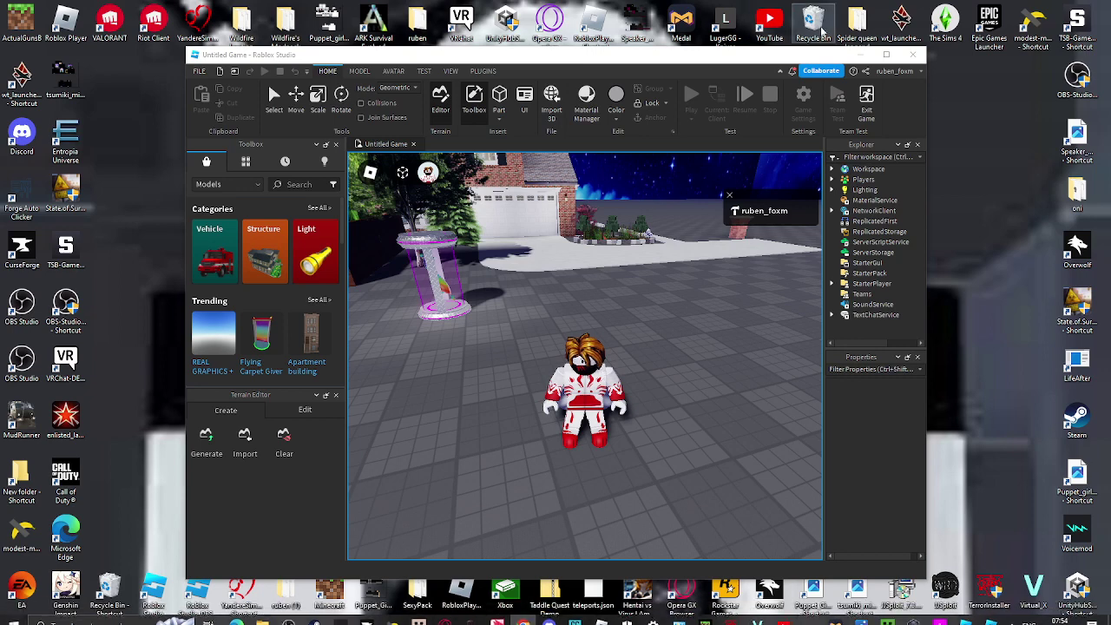
click(866, 54)
mouse_move(473, 619)
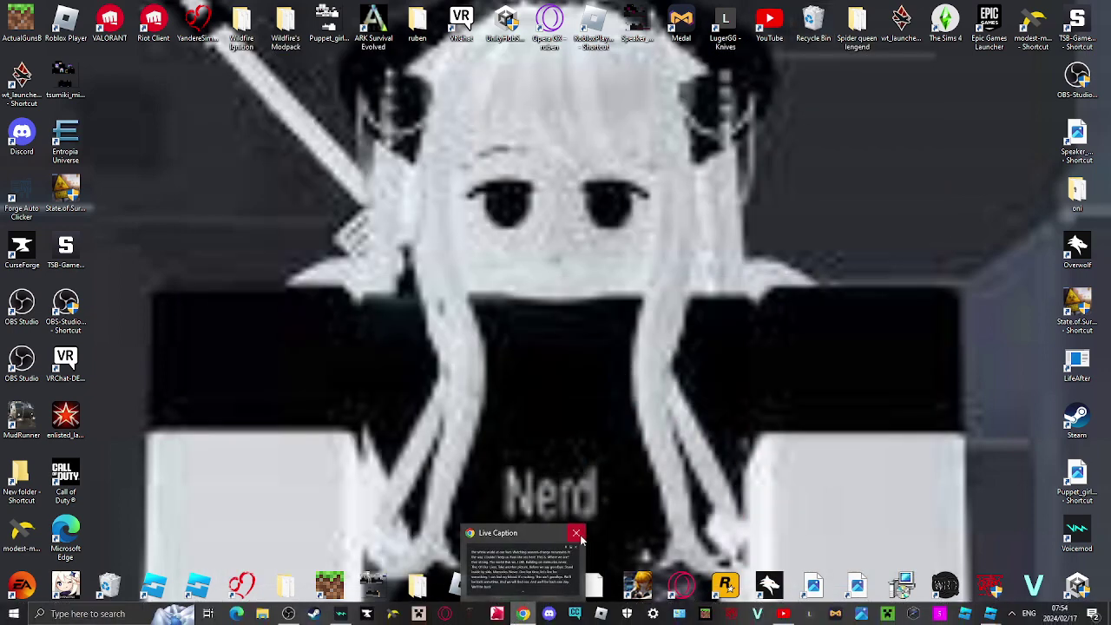
click(523, 614)
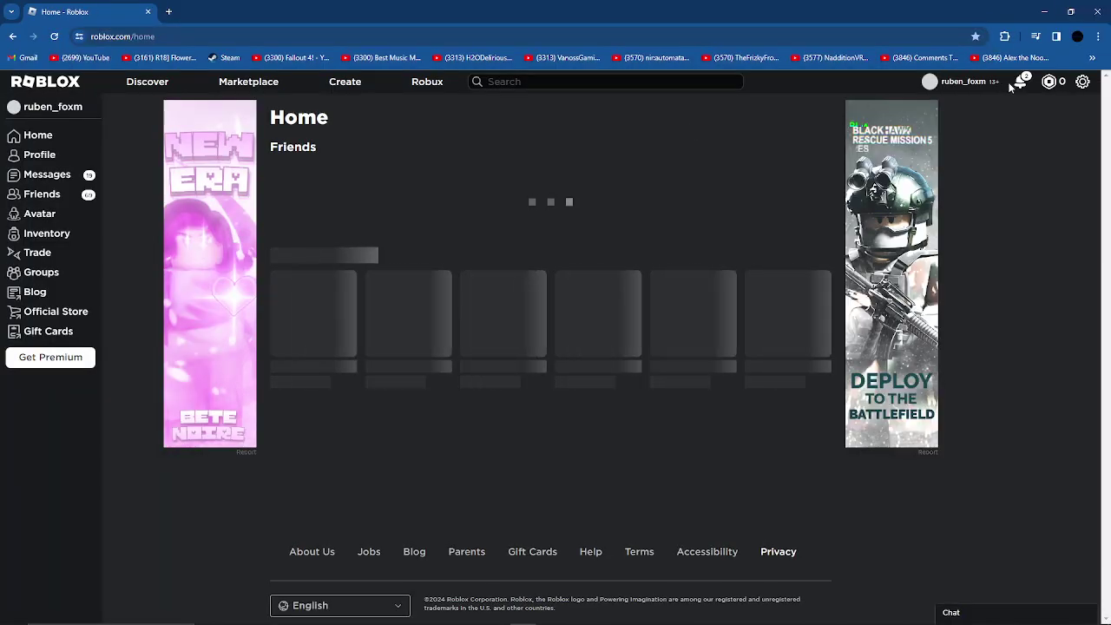
- Accept the pending friend request from the notifications and expand Experience Notifications in the account's notification settings
click(1020, 81)
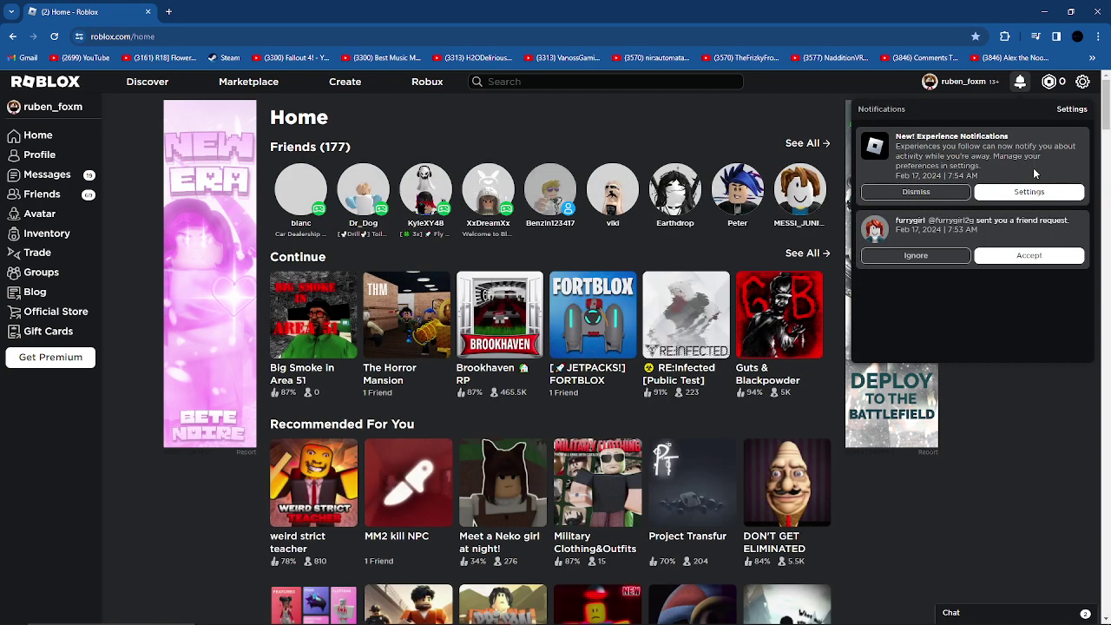
click(997, 260)
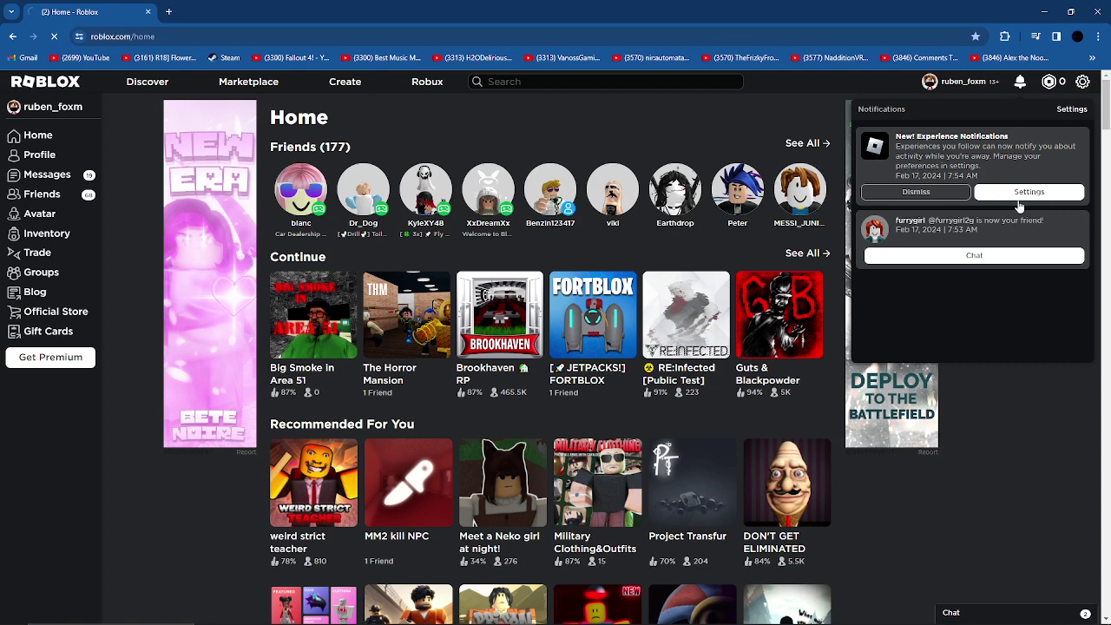
click(1020, 198)
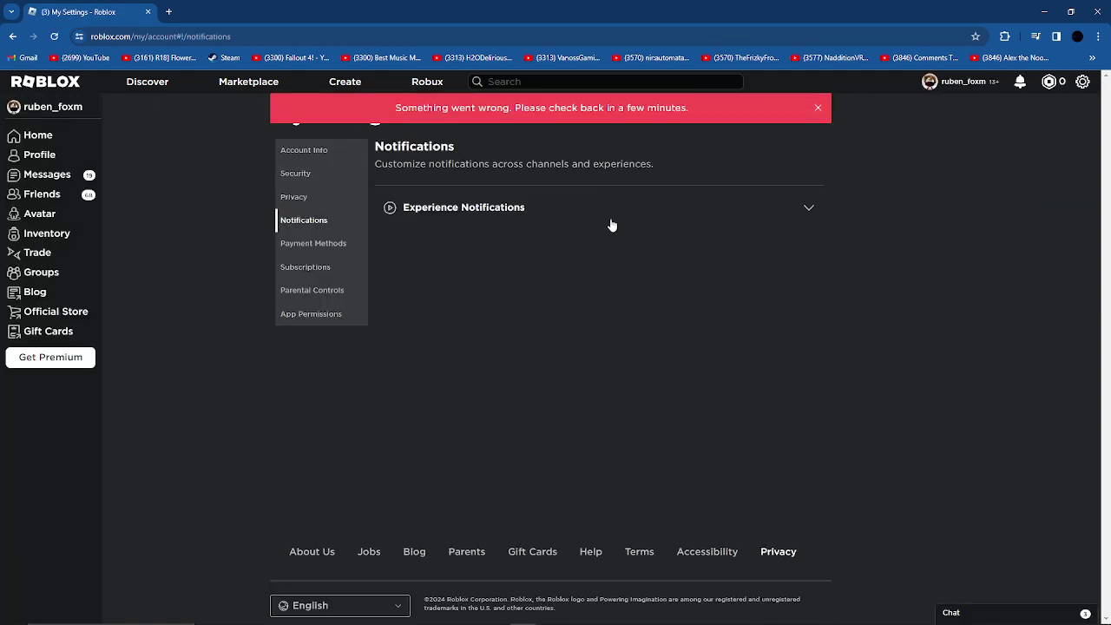
click(394, 214)
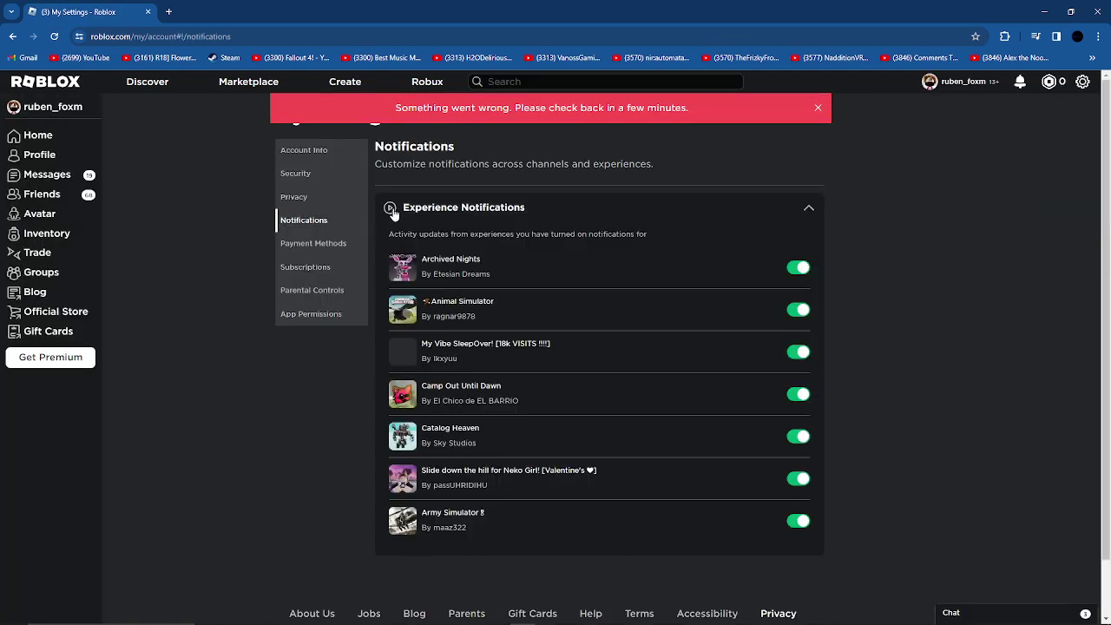
- Review the Experience Notifications list in the account settings and check the notifications panel for new items
click(394, 213)
click(395, 214)
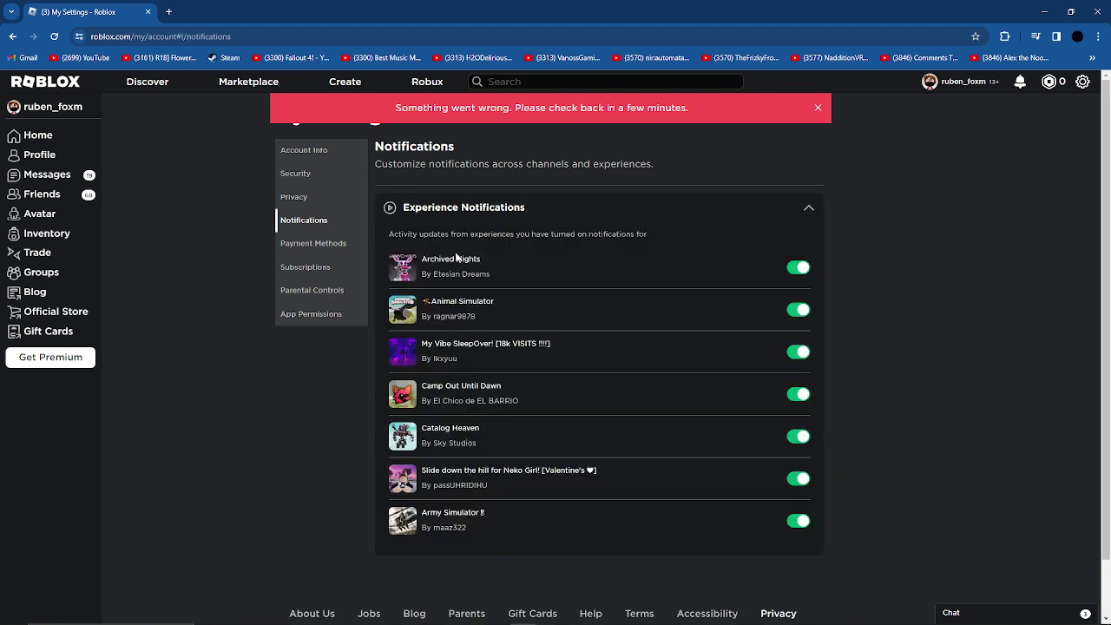
scroll(326, 139, down, 1)
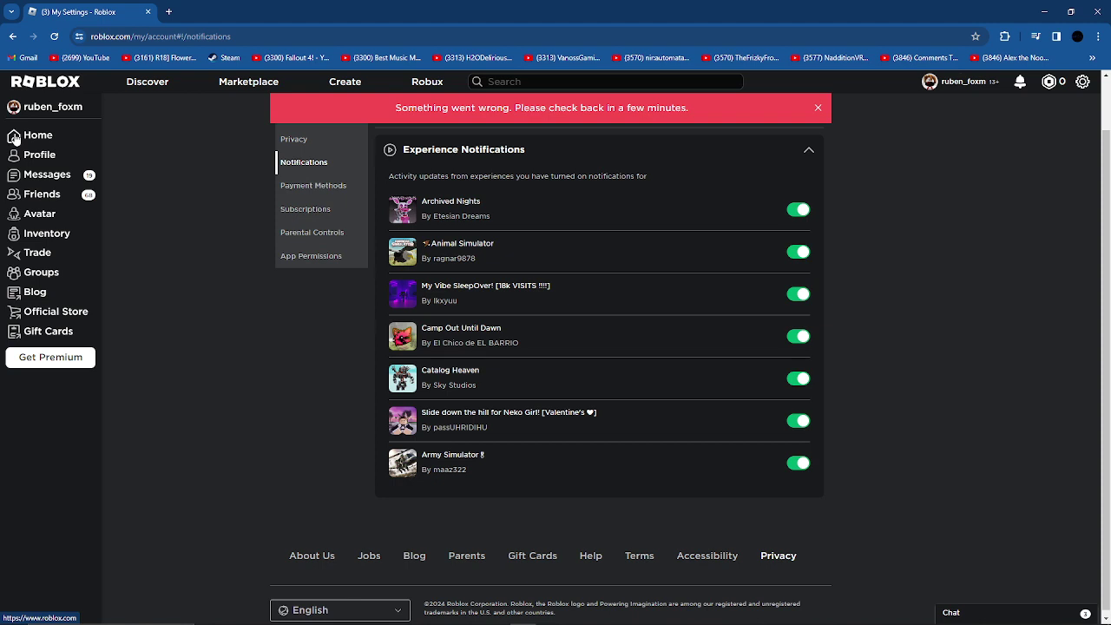
click(1020, 82)
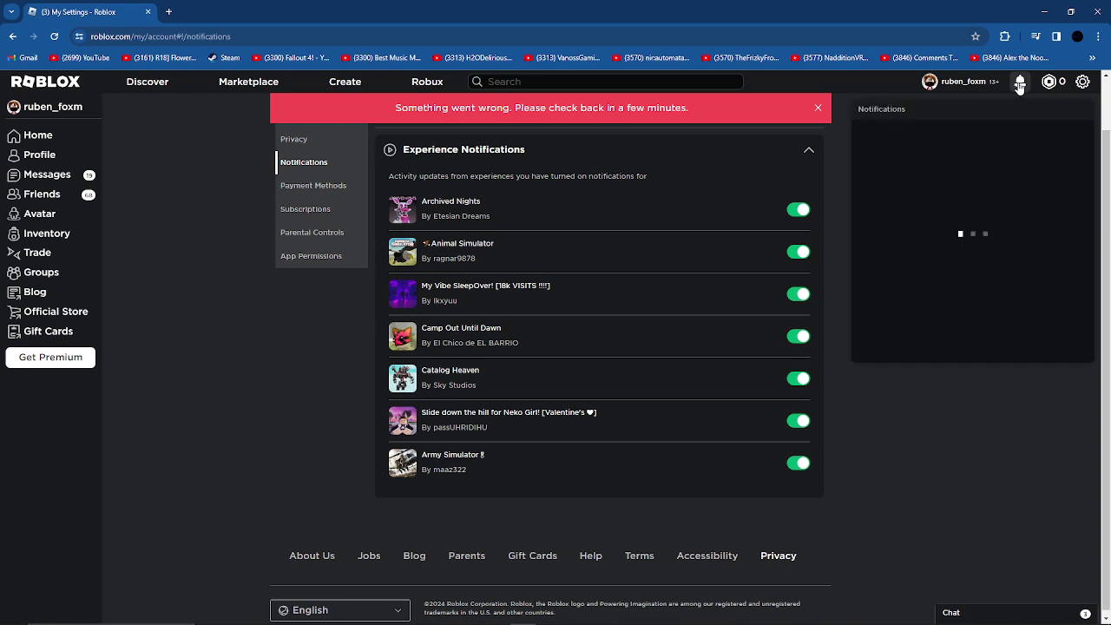
click(1019, 81)
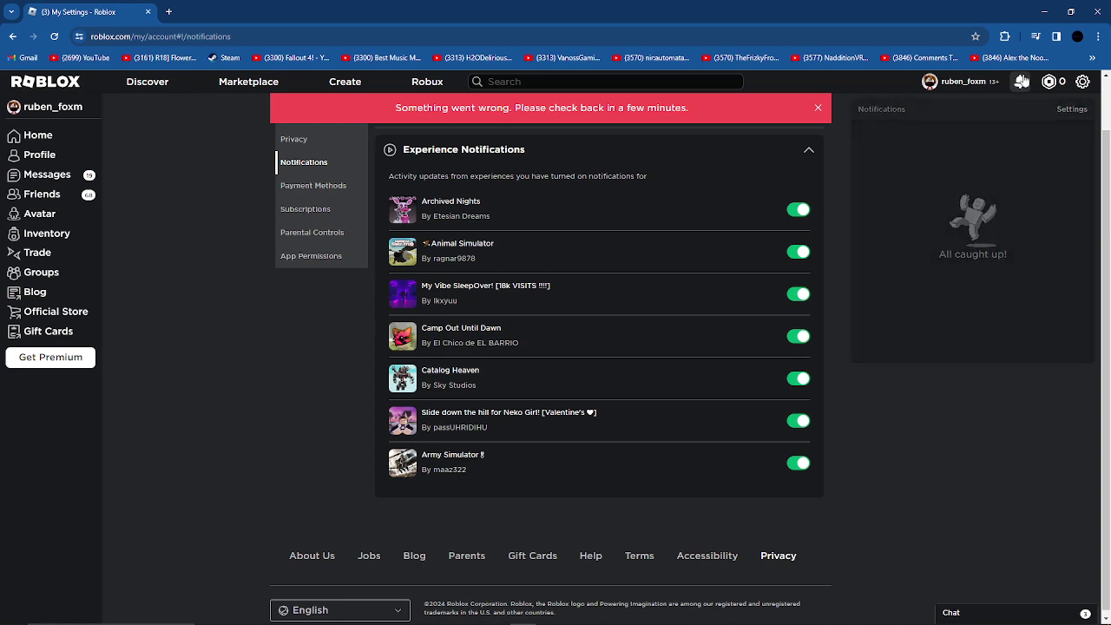
- Minimise Chrome, switch back to the Roblox Studio team test window, and view the player's entry in the player list
click(1045, 12)
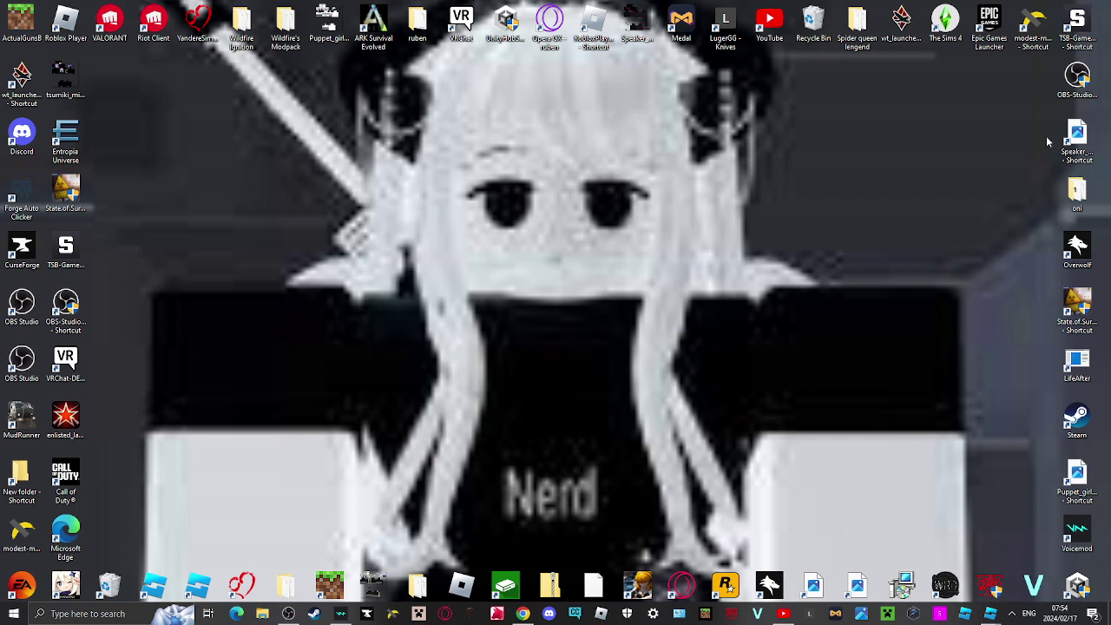
mouse_move(994, 617)
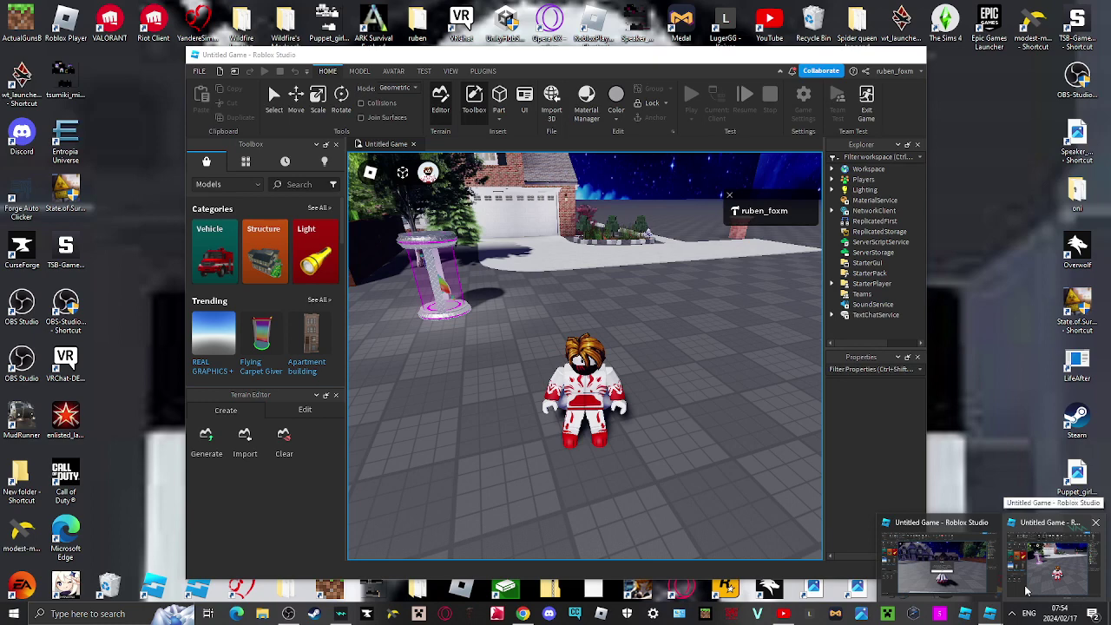
click(1027, 589)
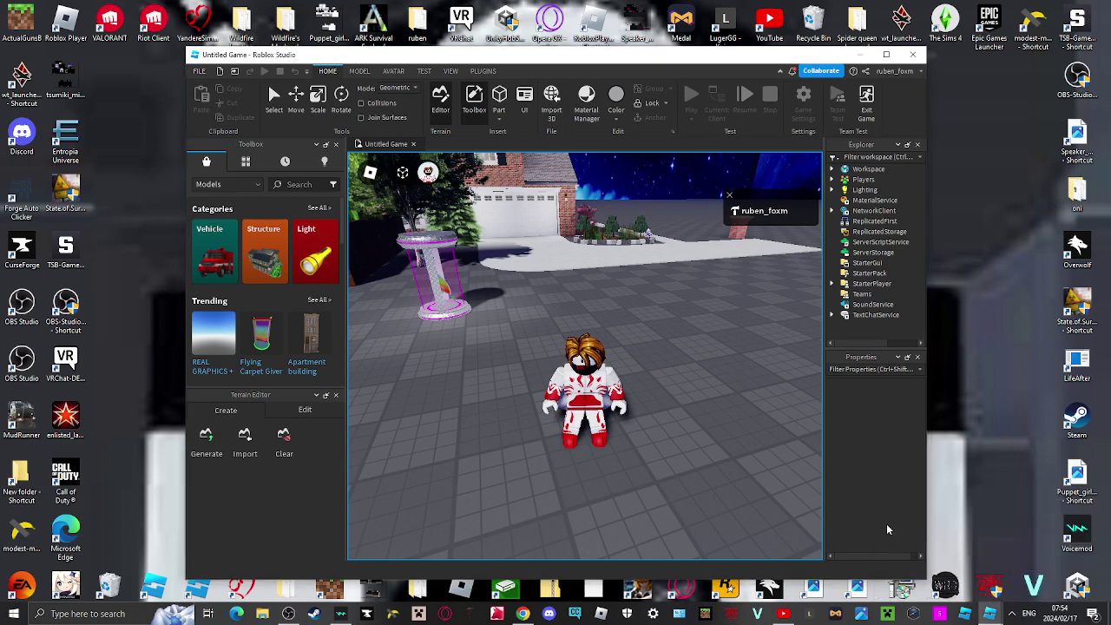
right_drag(619, 384, 776, 190)
click(752, 211)
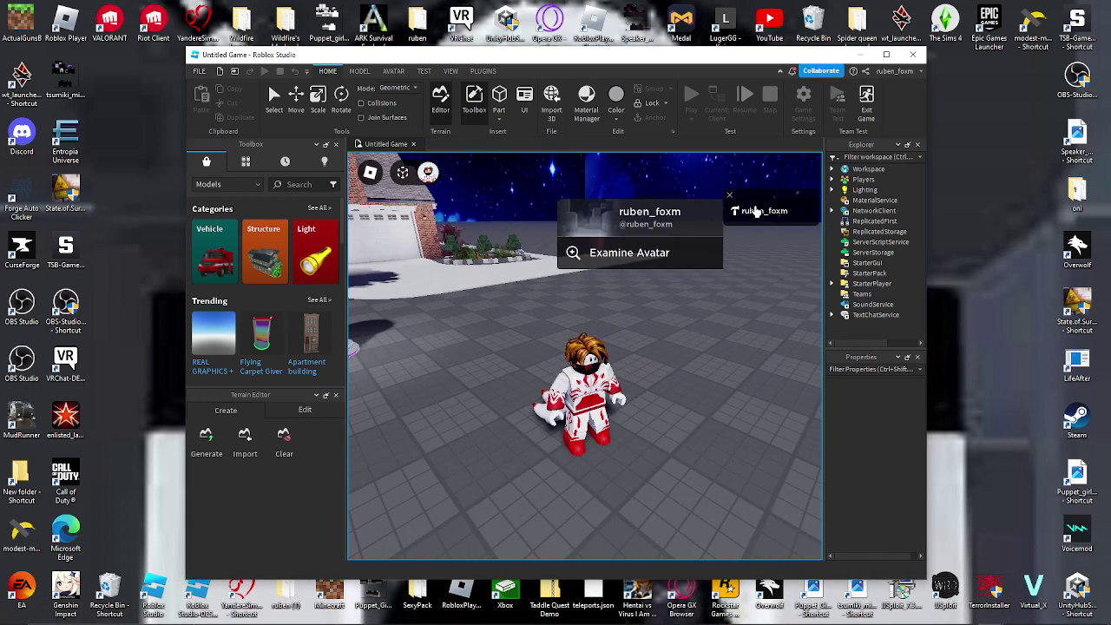
click(754, 211)
- Send the chat message ":)" in the team test
key(slash)
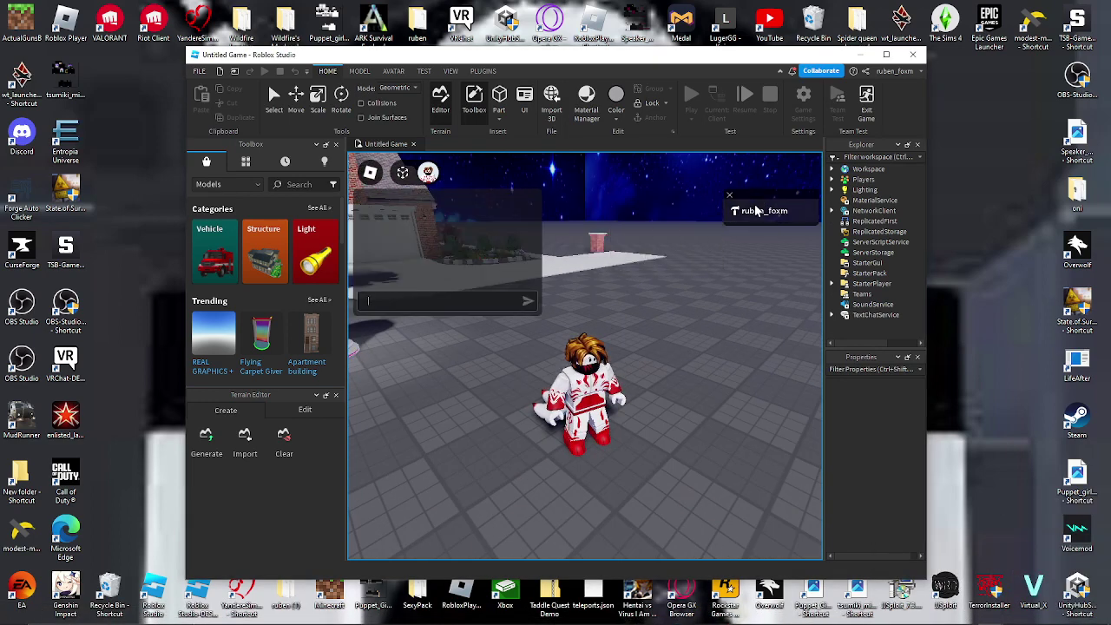
text(:)
text(:))
key(Return)
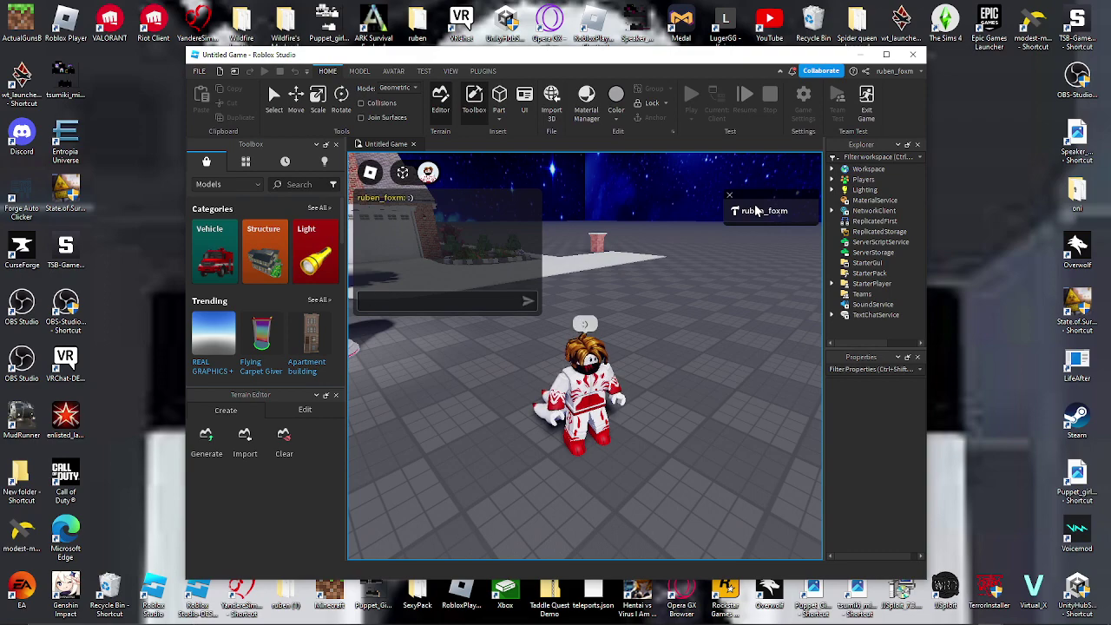
- Walk the character around and turn the view towards the rainbow pillar, houses and crescent moon
key(w)
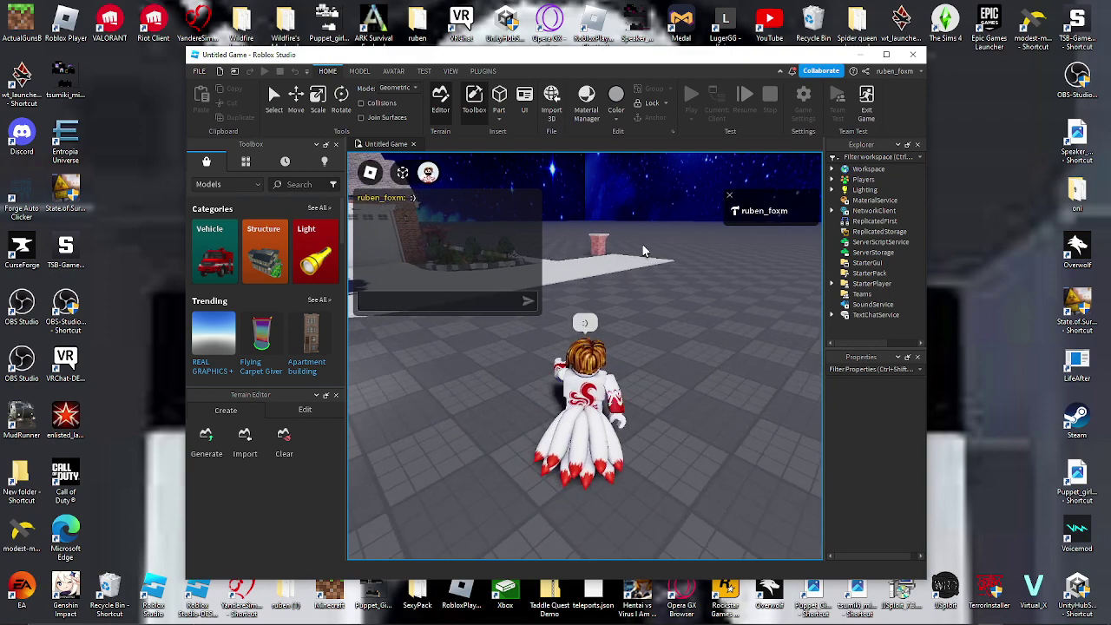
right_drag(643, 250, 673, 283)
key(d)
key(a)
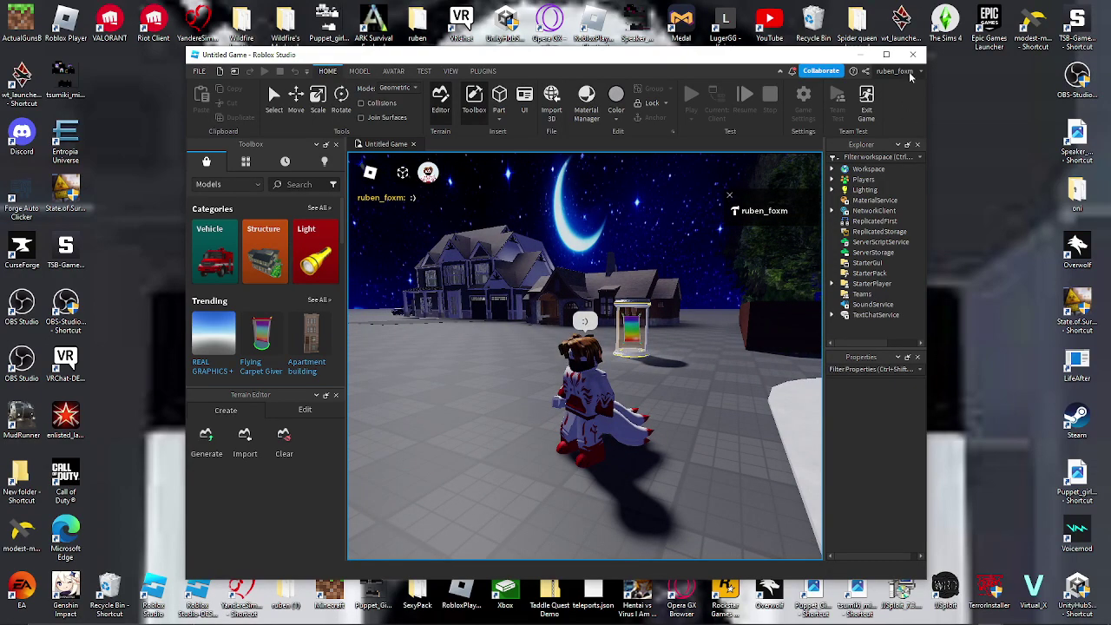
- Exit the team test game, then dismiss the disconnection message and the third-party item sales error
click(866, 106)
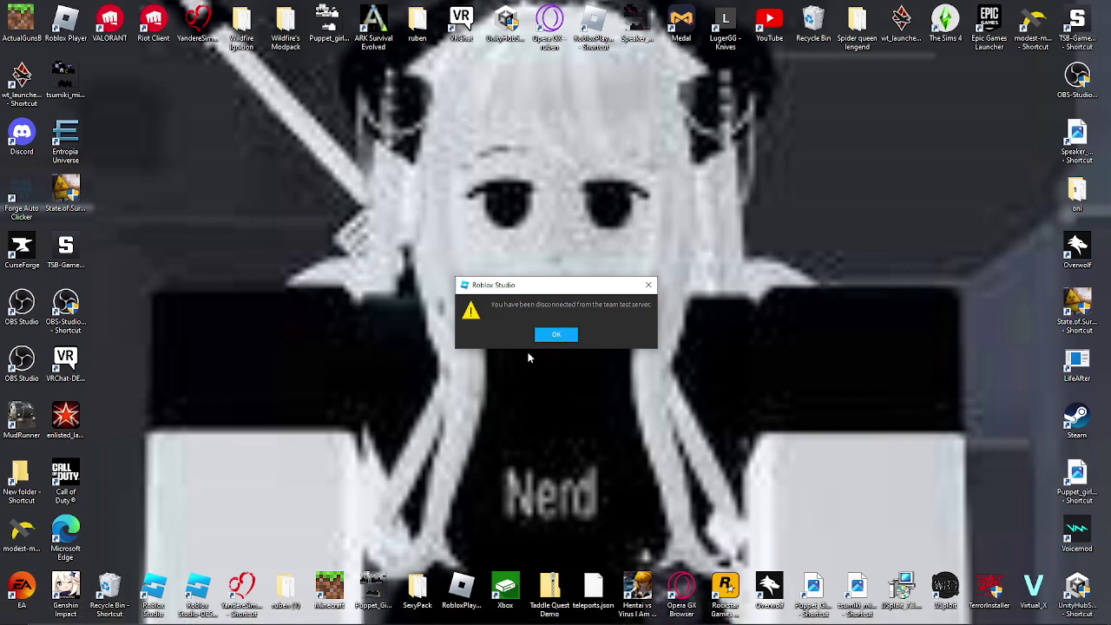
click(556, 335)
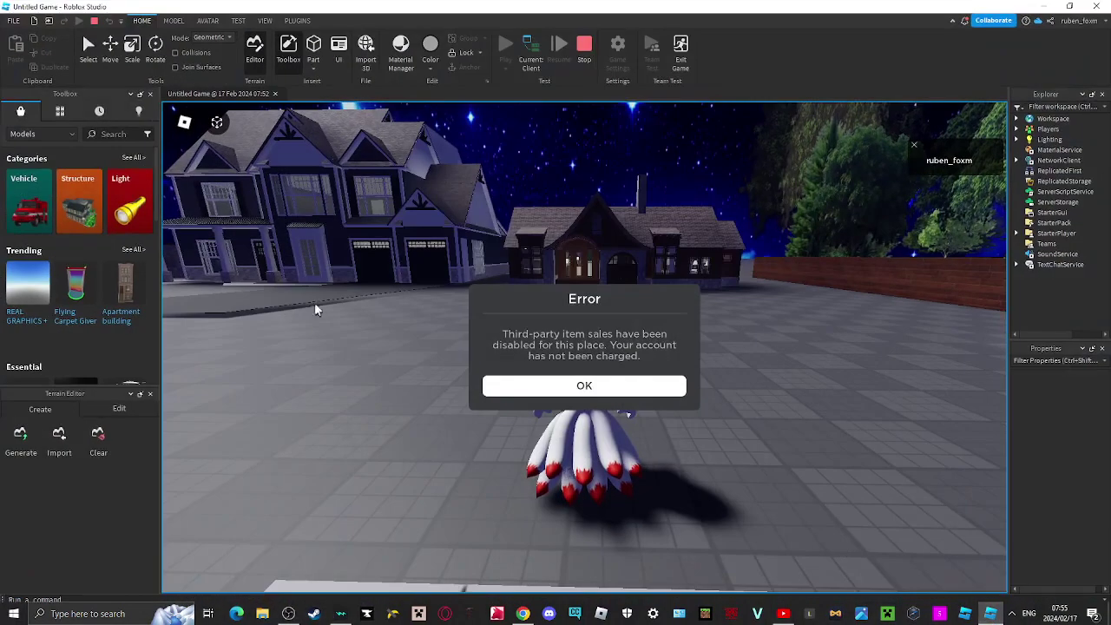
click(610, 387)
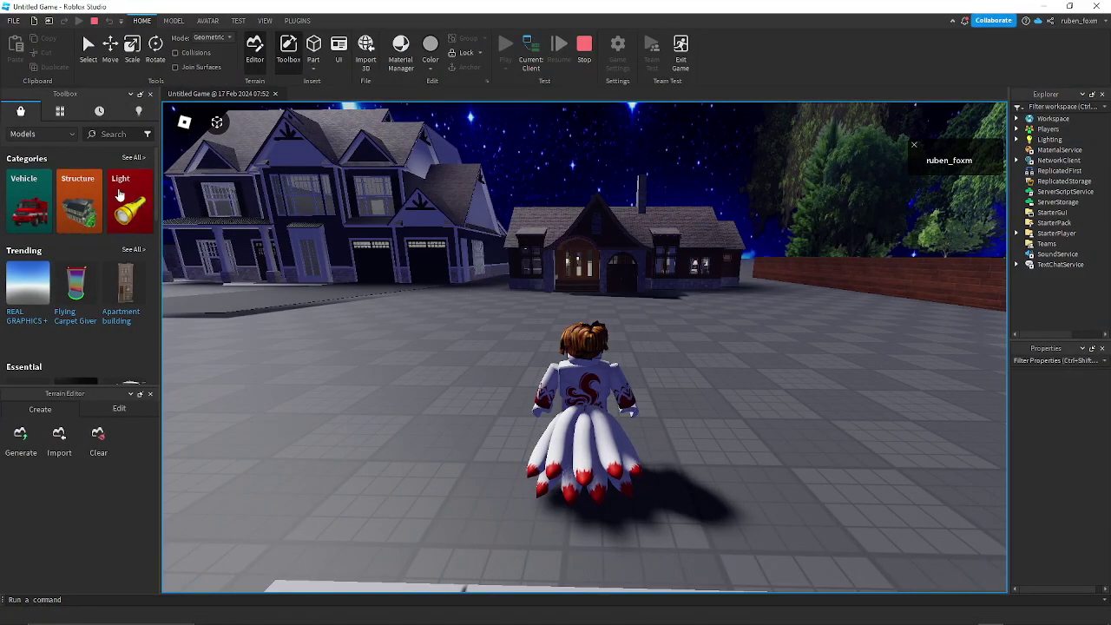
click(33, 22)
click(15, 21)
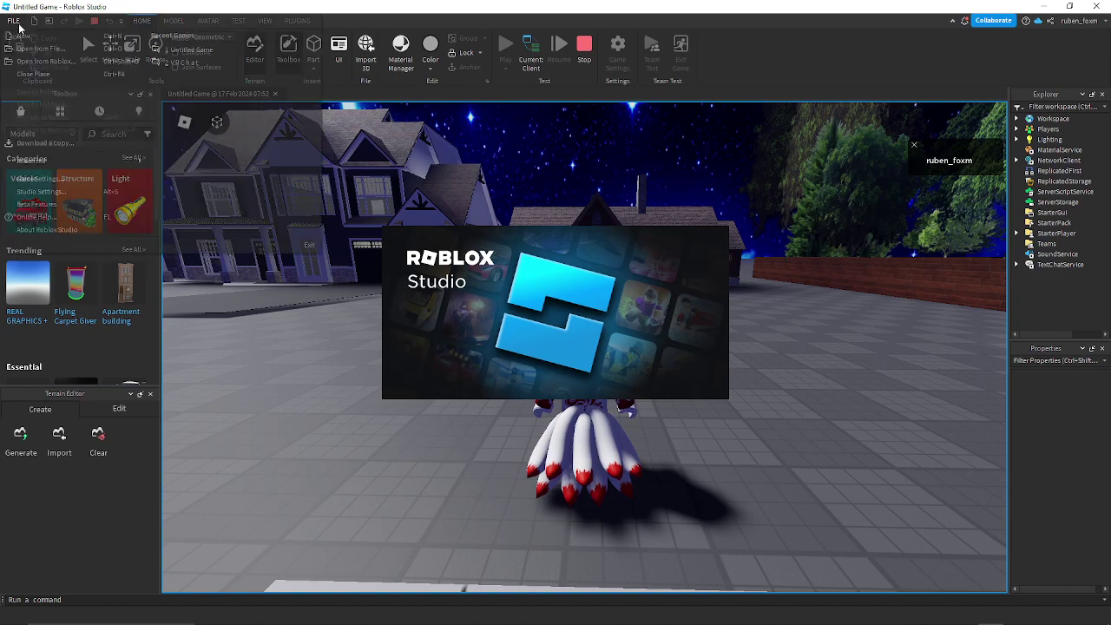
click(50, 144)
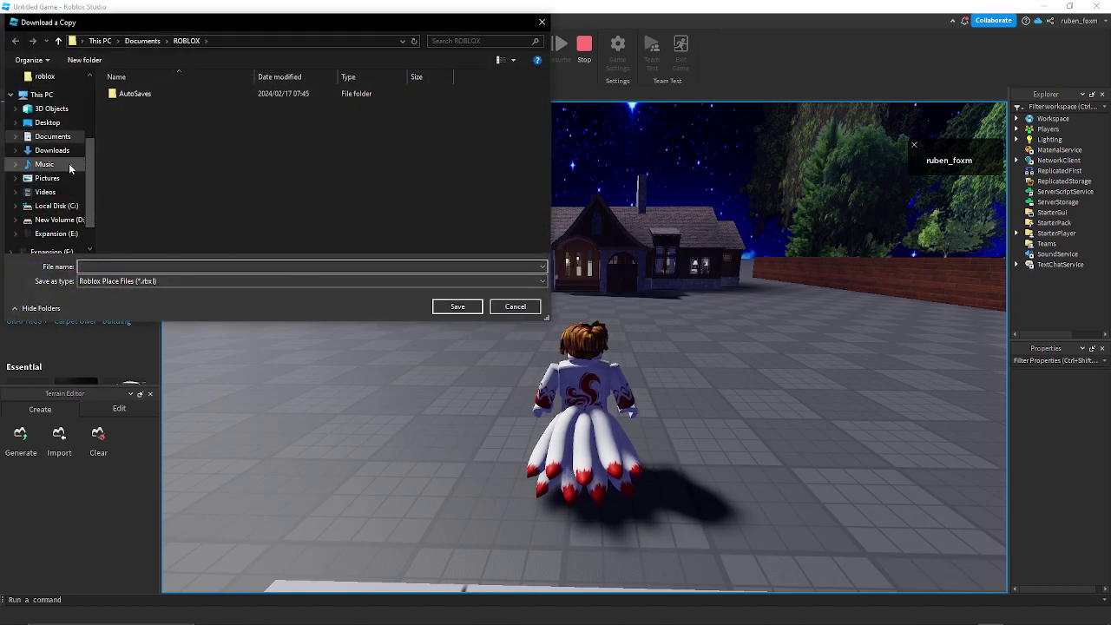
click(54, 151)
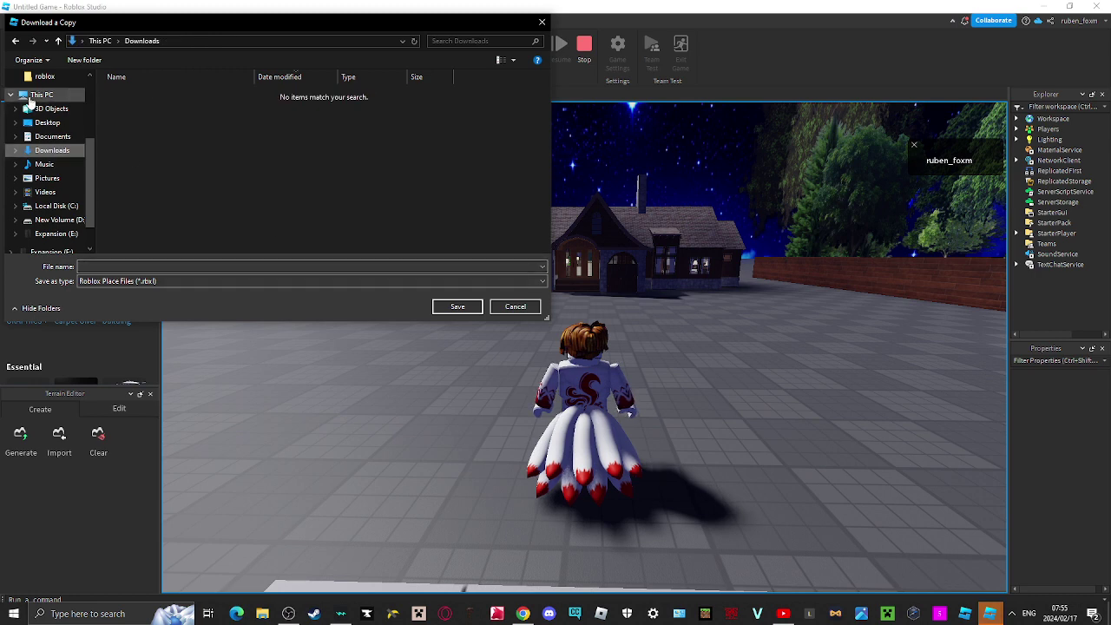
scroll(39, 131, up, 1)
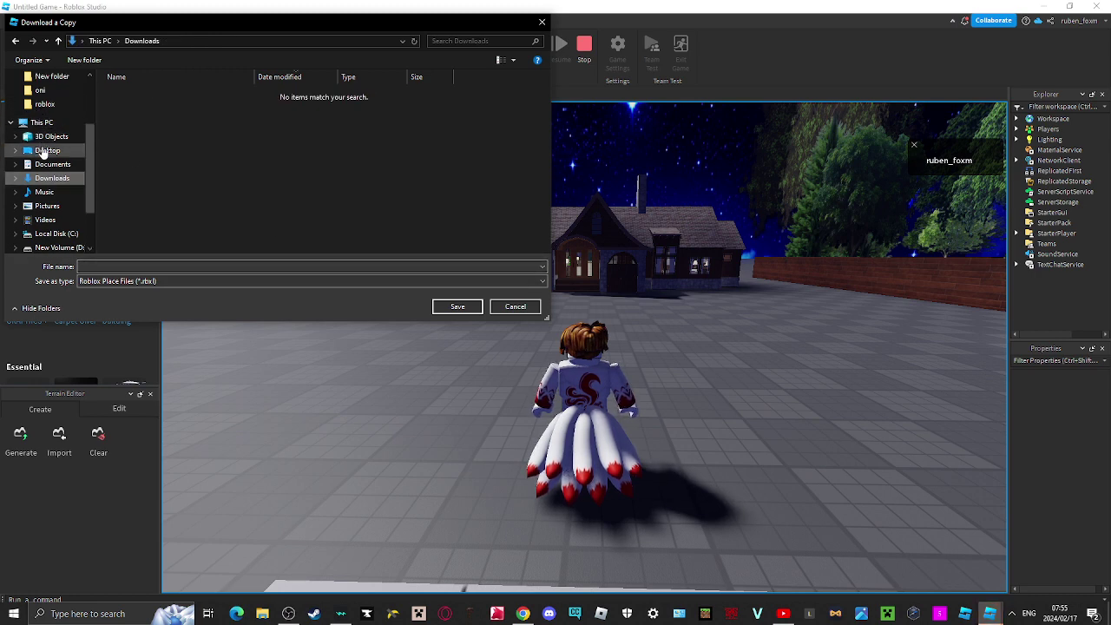
scroll(43, 145, up, 3)
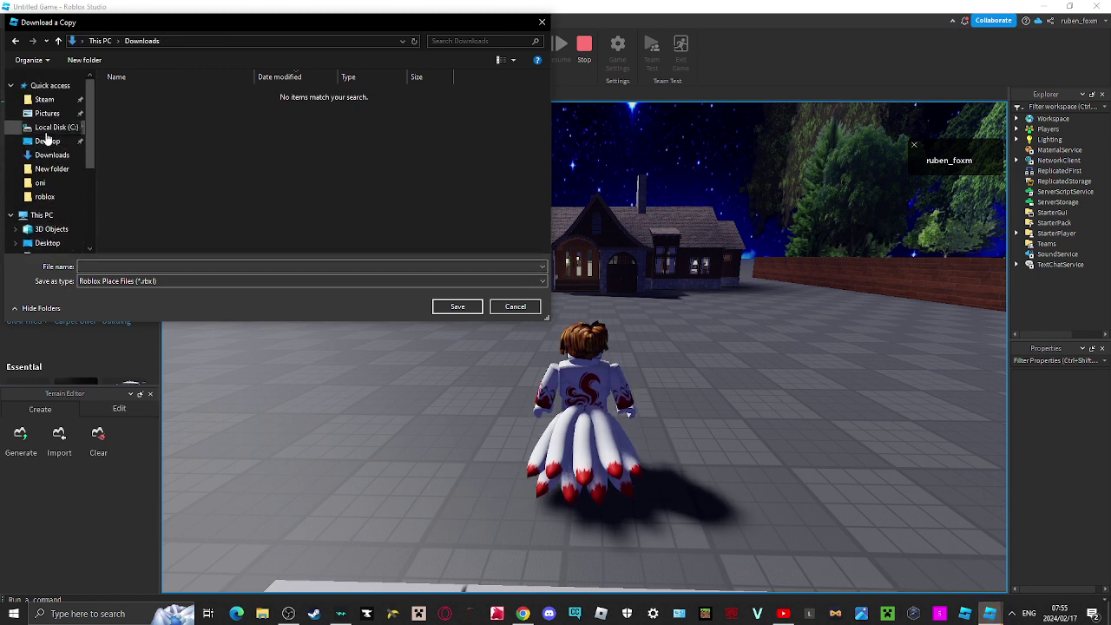
click(49, 127)
click(47, 114)
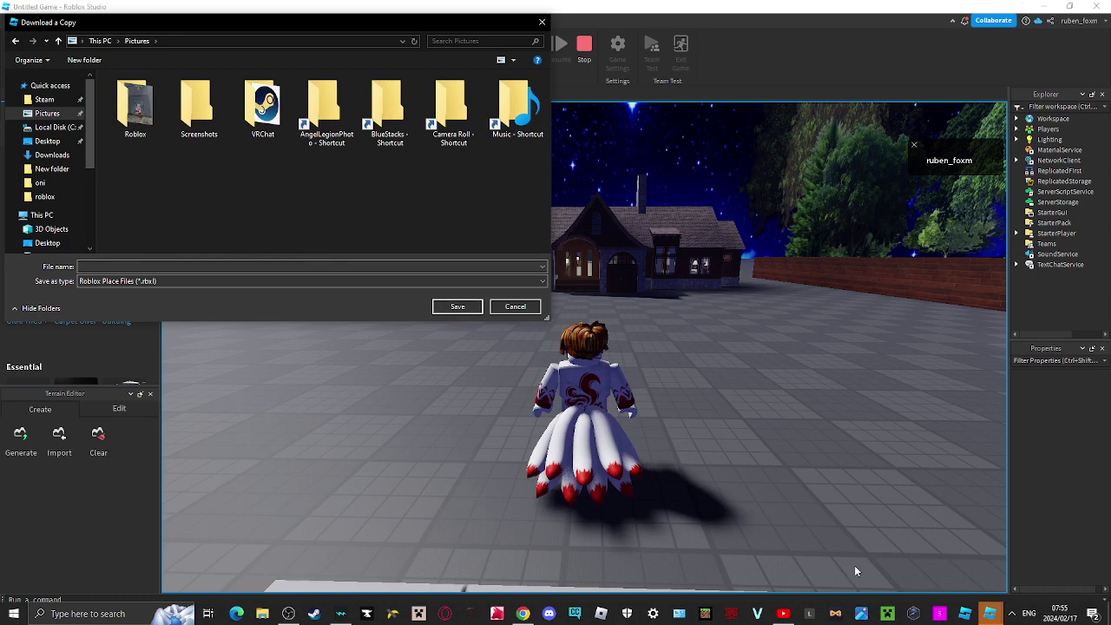
- Close the extra Baseplate window, cancel the Download a Copy dialog and stop the playtest
mouse_move(990, 614)
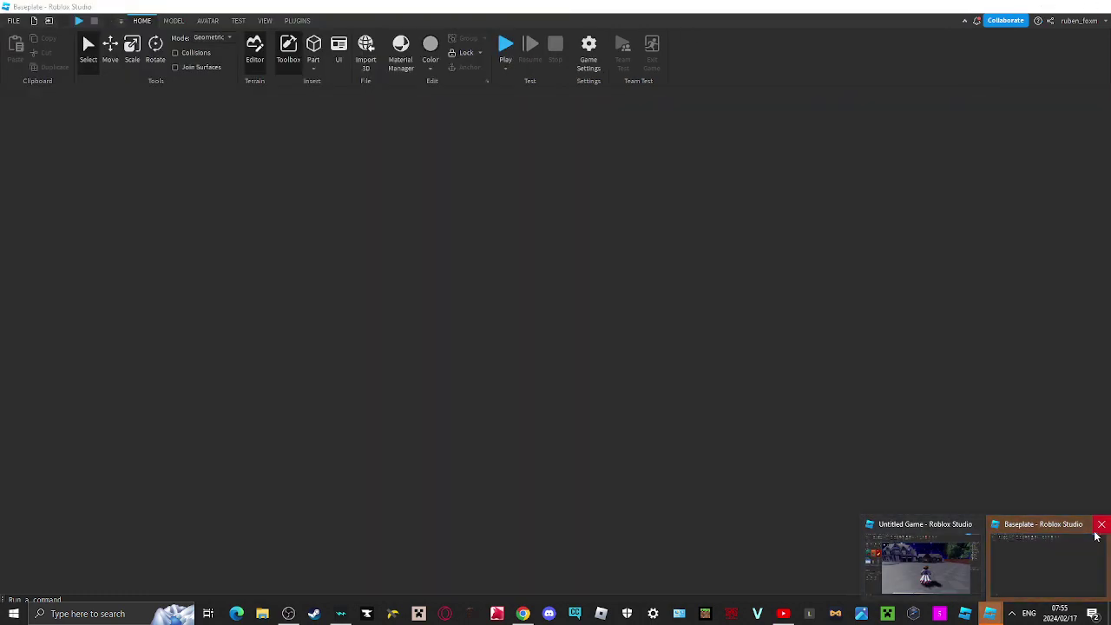
click(1102, 526)
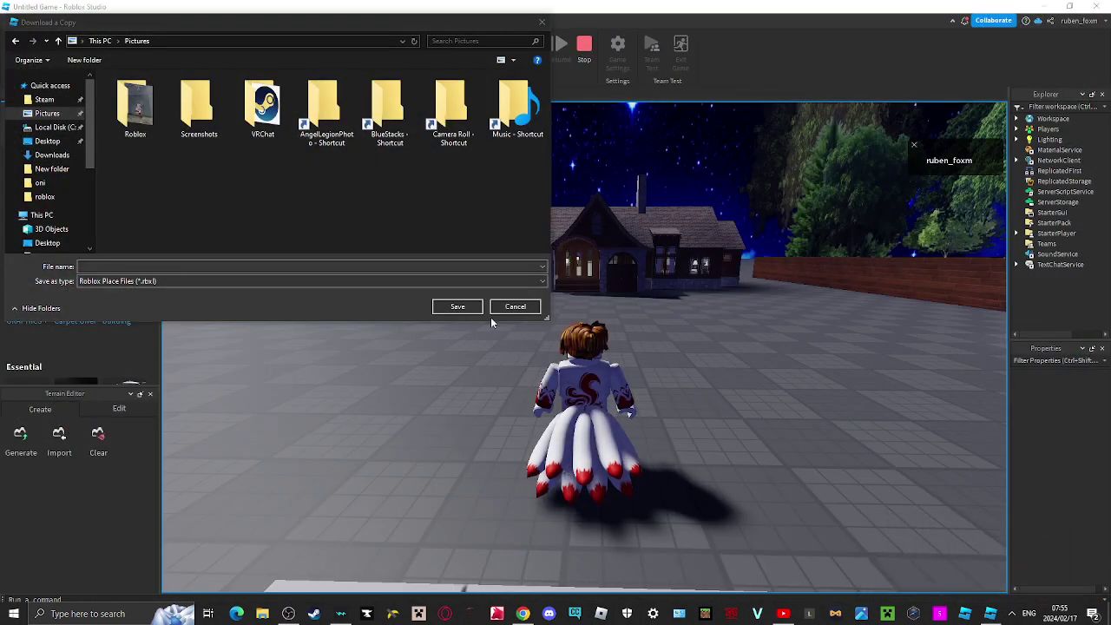
click(543, 23)
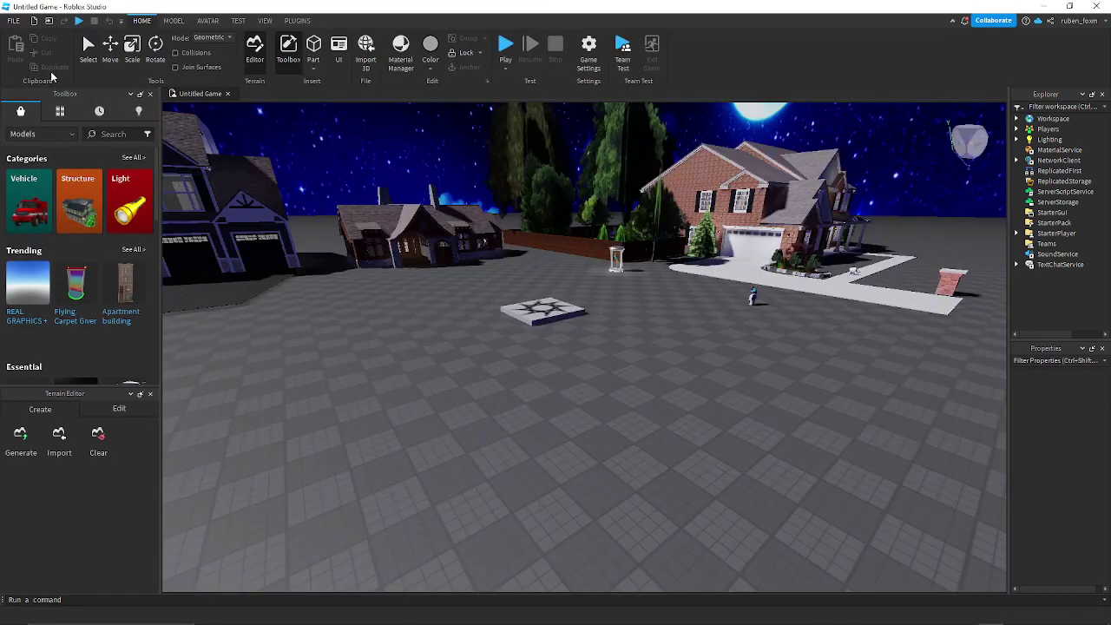
- Download a copy of the place to the Pictures folder, naming the file with the player's first name followed by "geamplay"
click(13, 20)
mouse_move(74, 146)
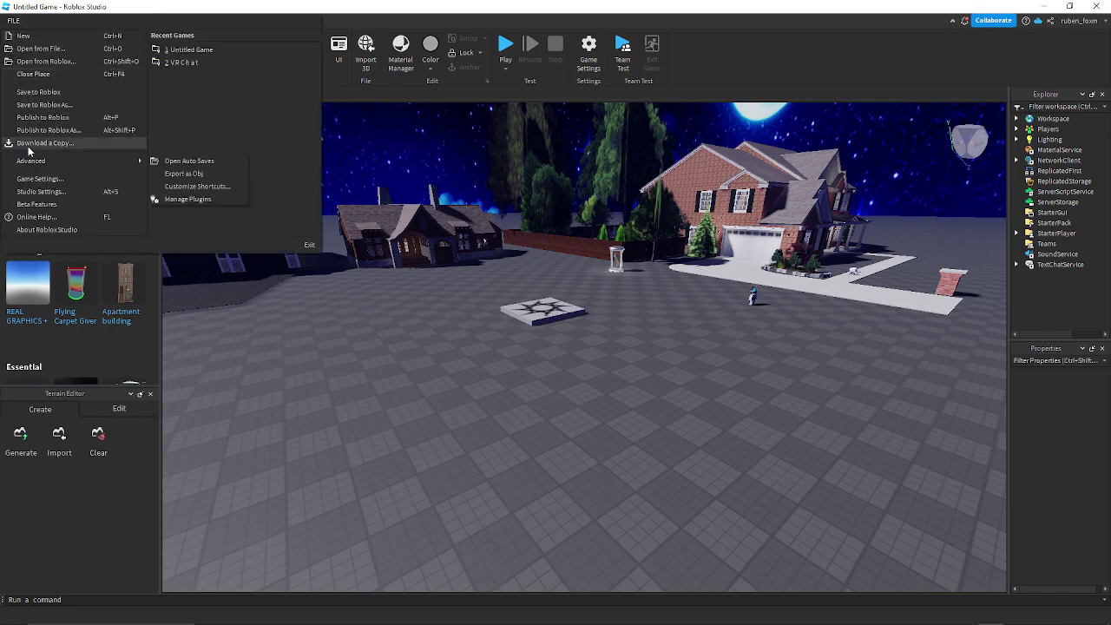
click(195, 200)
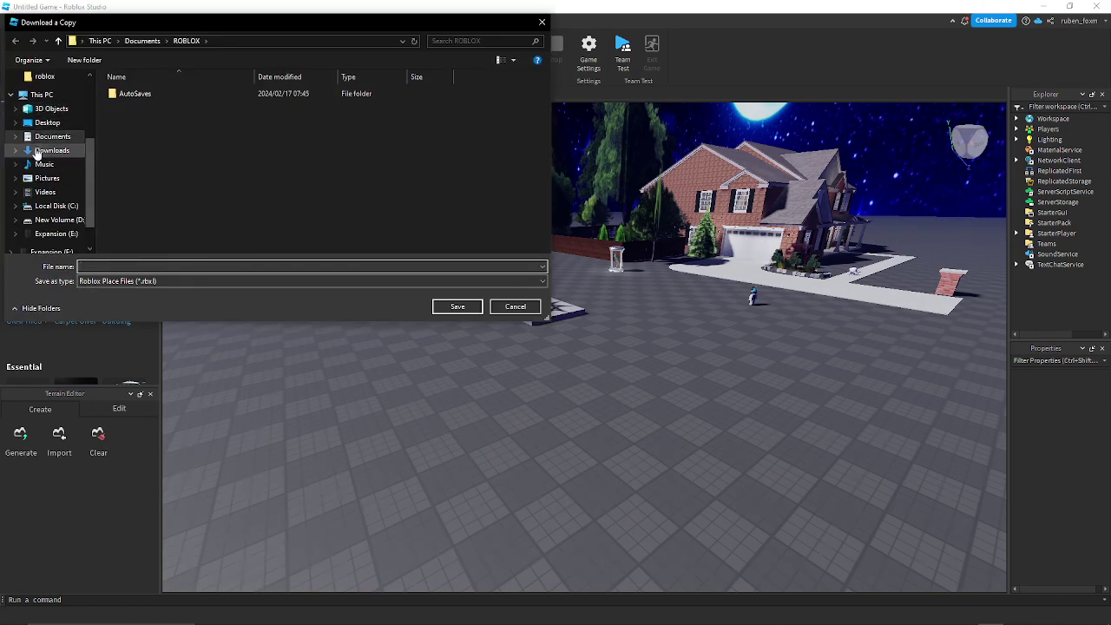
click(46, 122)
scroll(48, 113, up, 3)
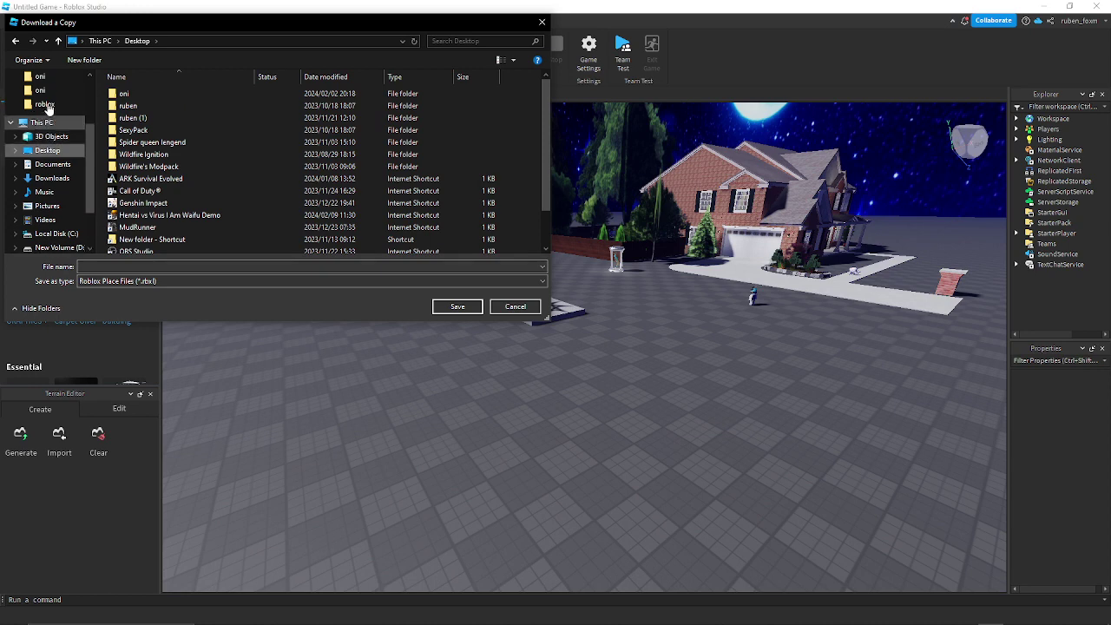
click(45, 90)
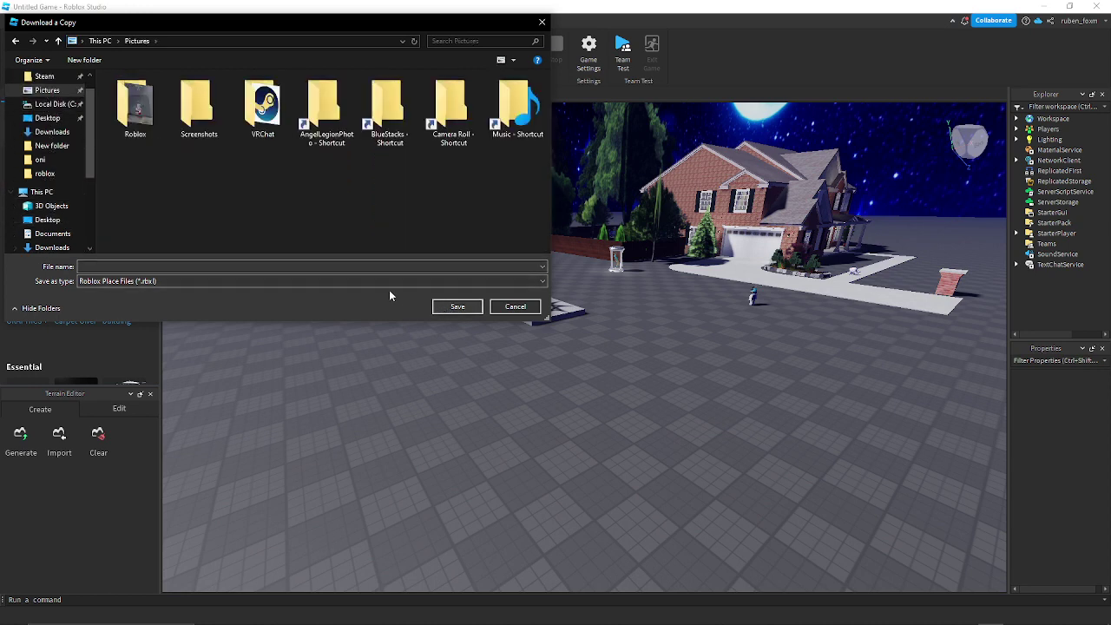
click(202, 262)
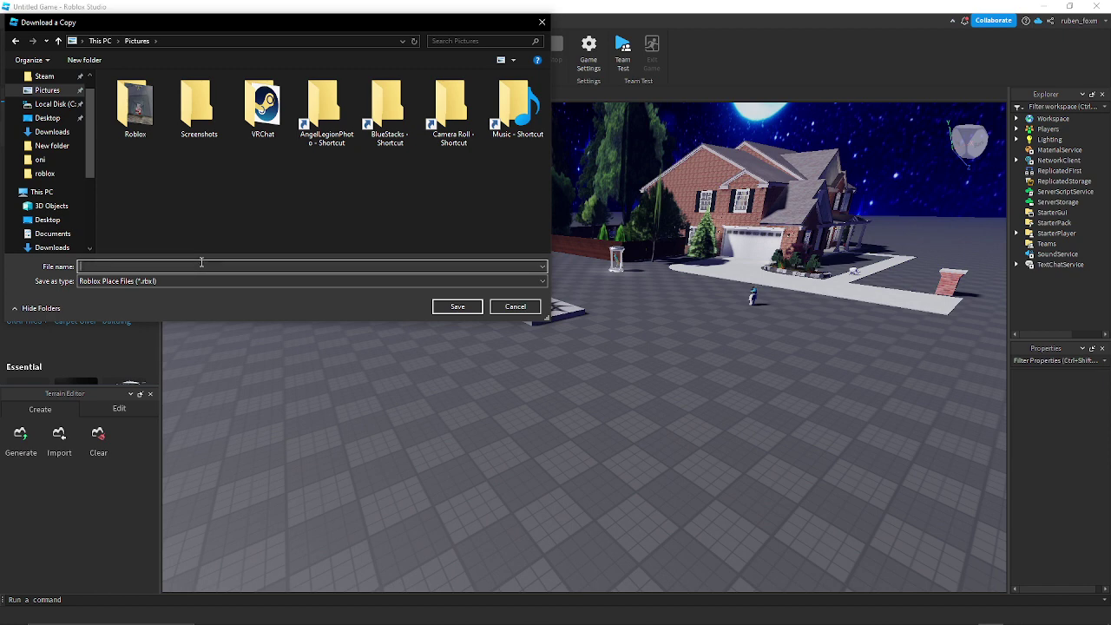
text(ruben geamplay)
click(453, 306)
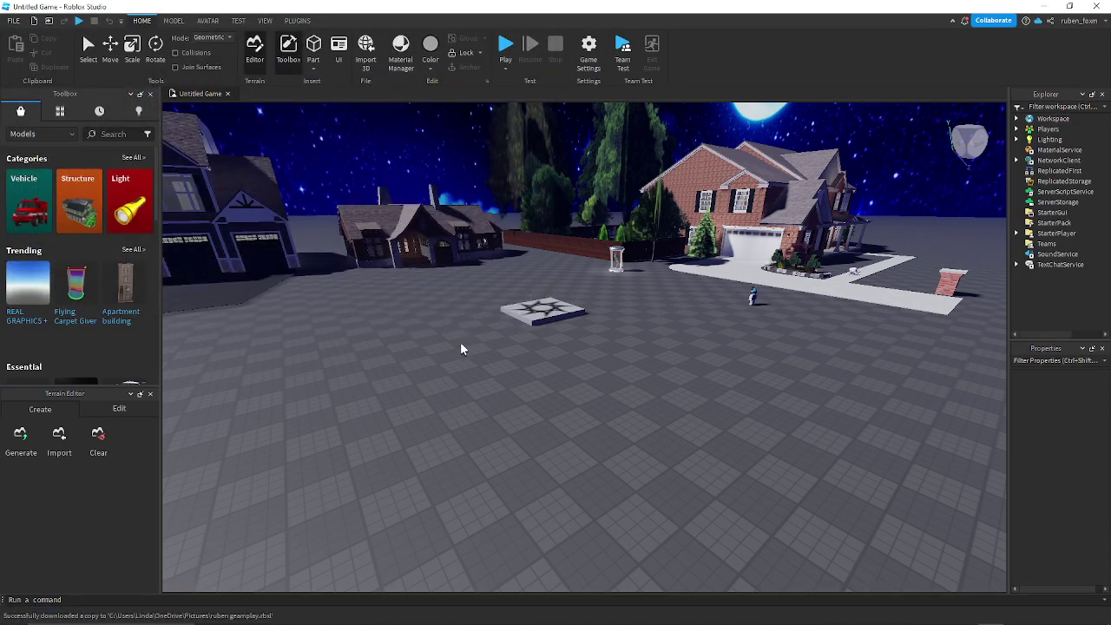
- Switch to Chrome and log out of the Roblox account on the website
scroll(460, 349, down, 5)
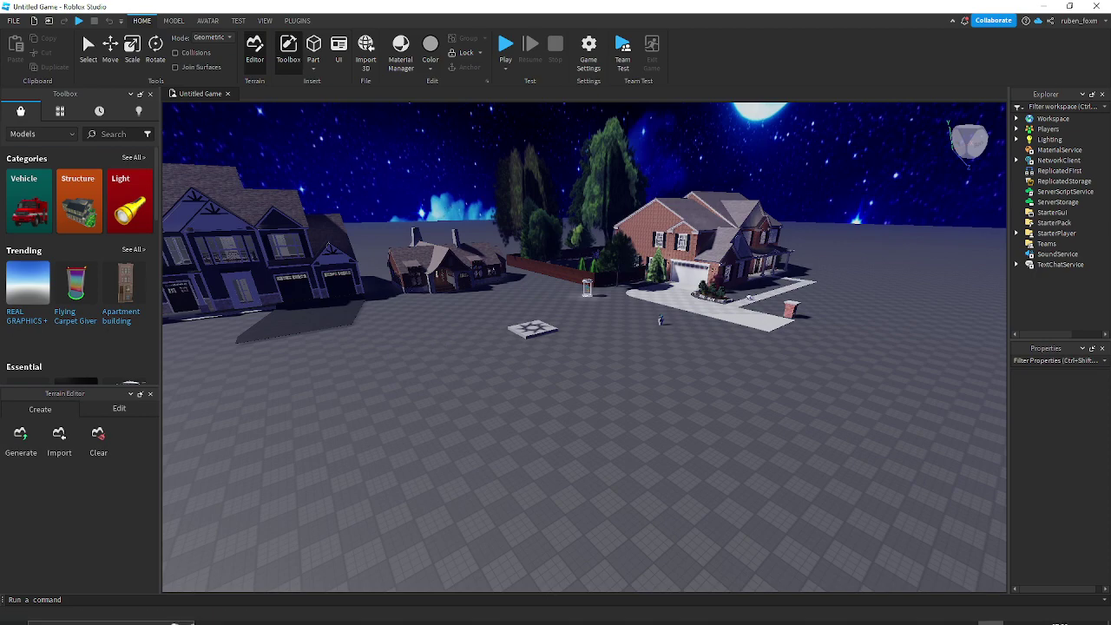
click(514, 615)
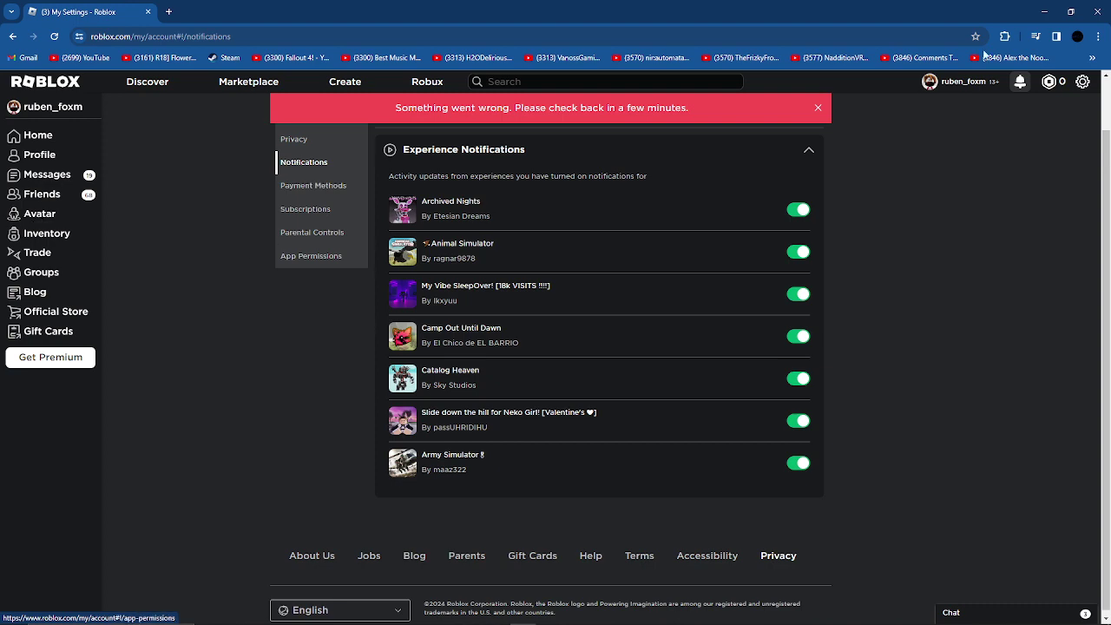
click(1085, 82)
click(1021, 209)
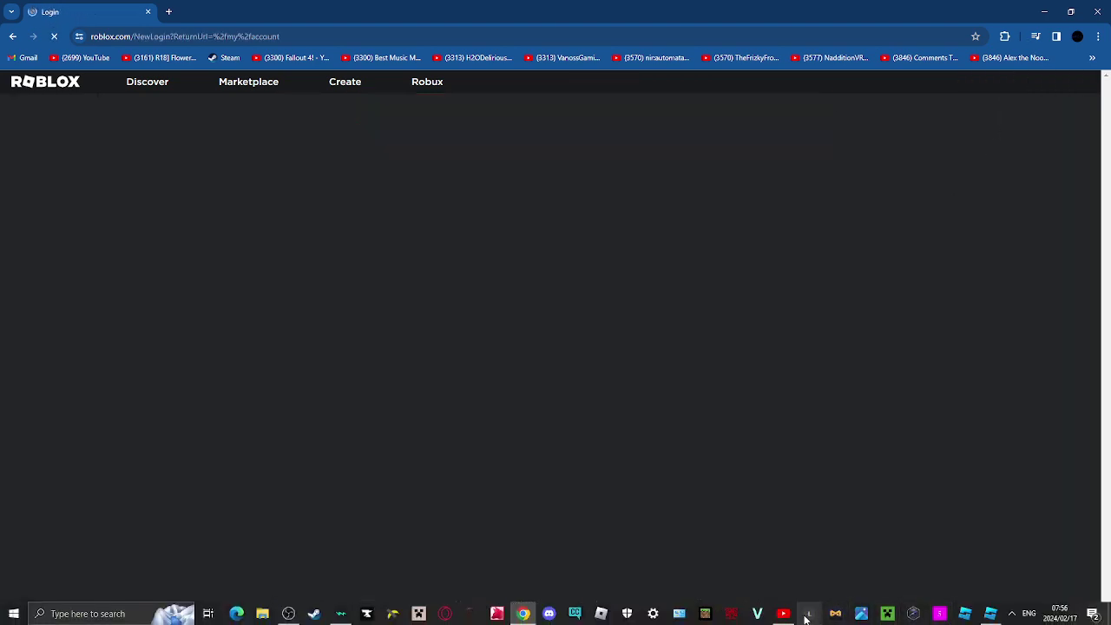
- Switch to the YouTube window and bring up OBS Studio
click(783, 614)
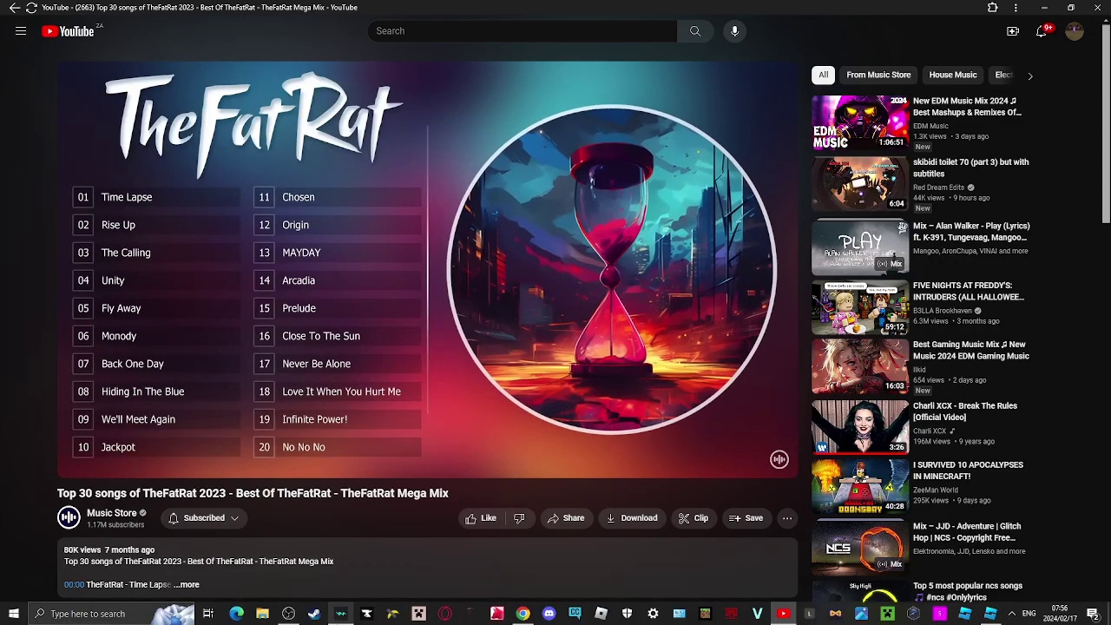
click(293, 617)
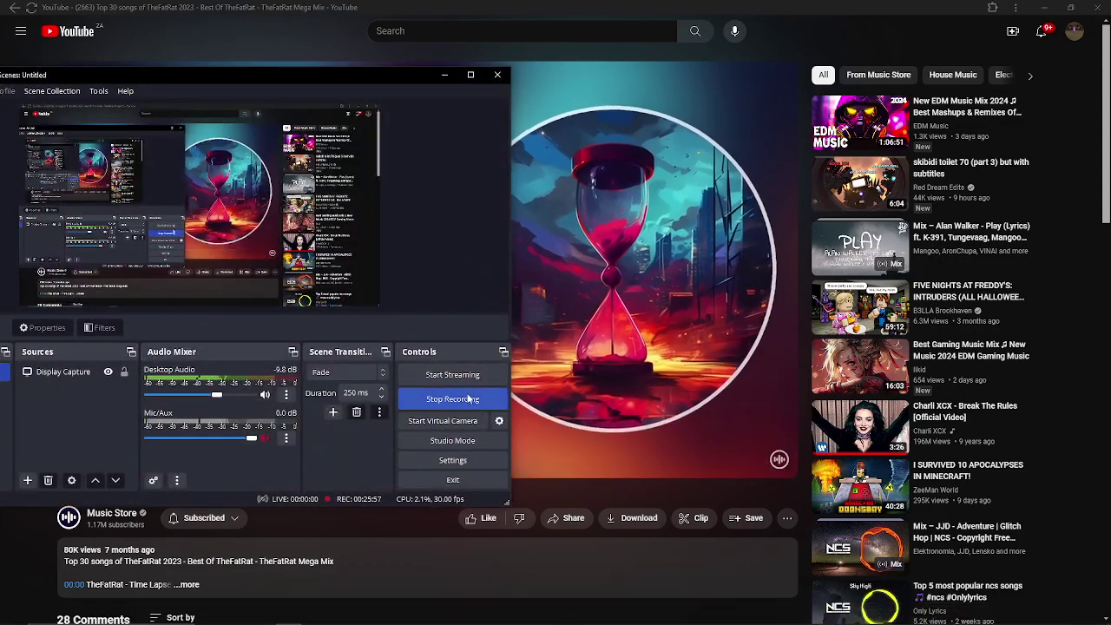